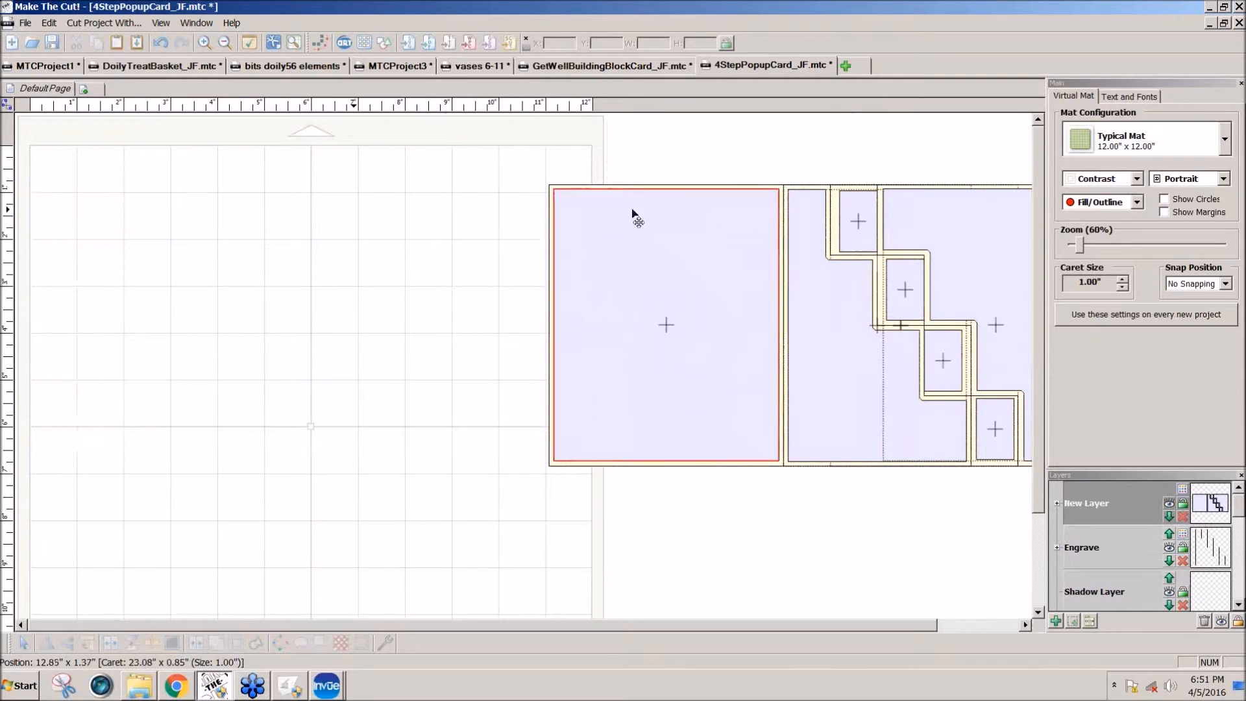
# Step: Set the snap position to 1/2 inch and draw a vertical straight line 5.5 inches tall starting at X 6, Y 1
pyautogui.click(1224, 285)
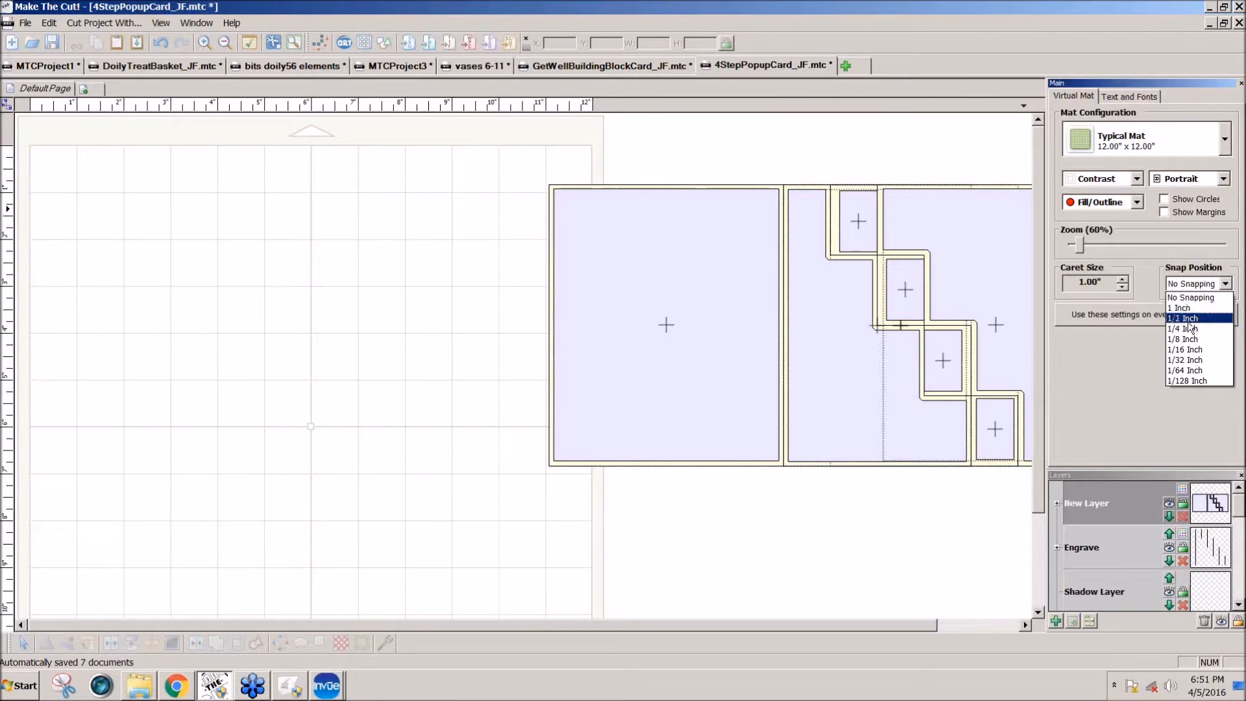
pyautogui.click(1183, 319)
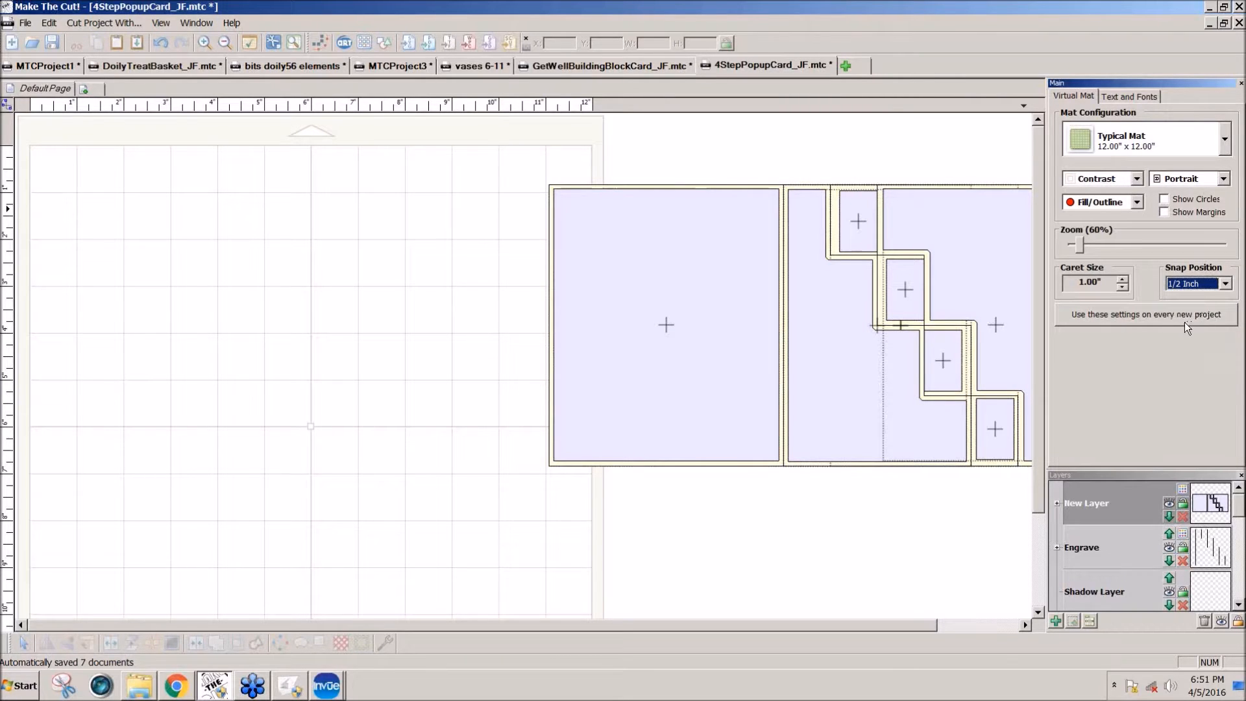
pyautogui.click(8, 105)
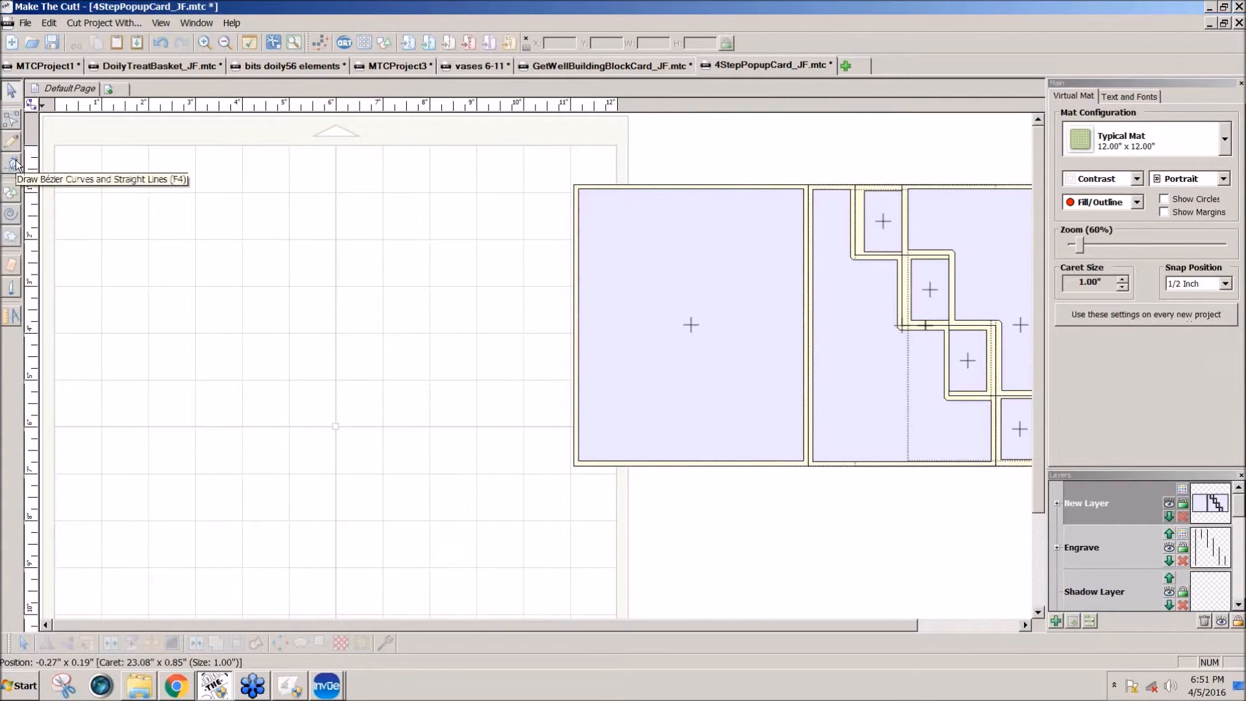
pyautogui.click(16, 160)
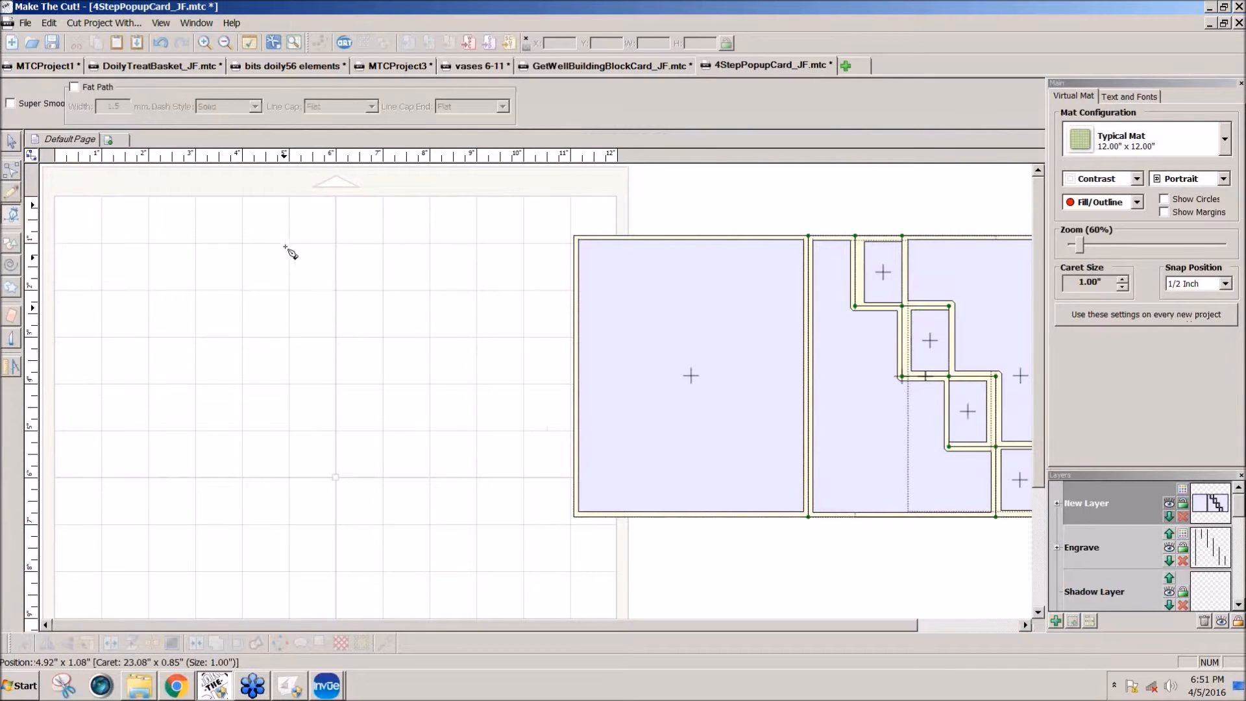
pyautogui.click(336, 243)
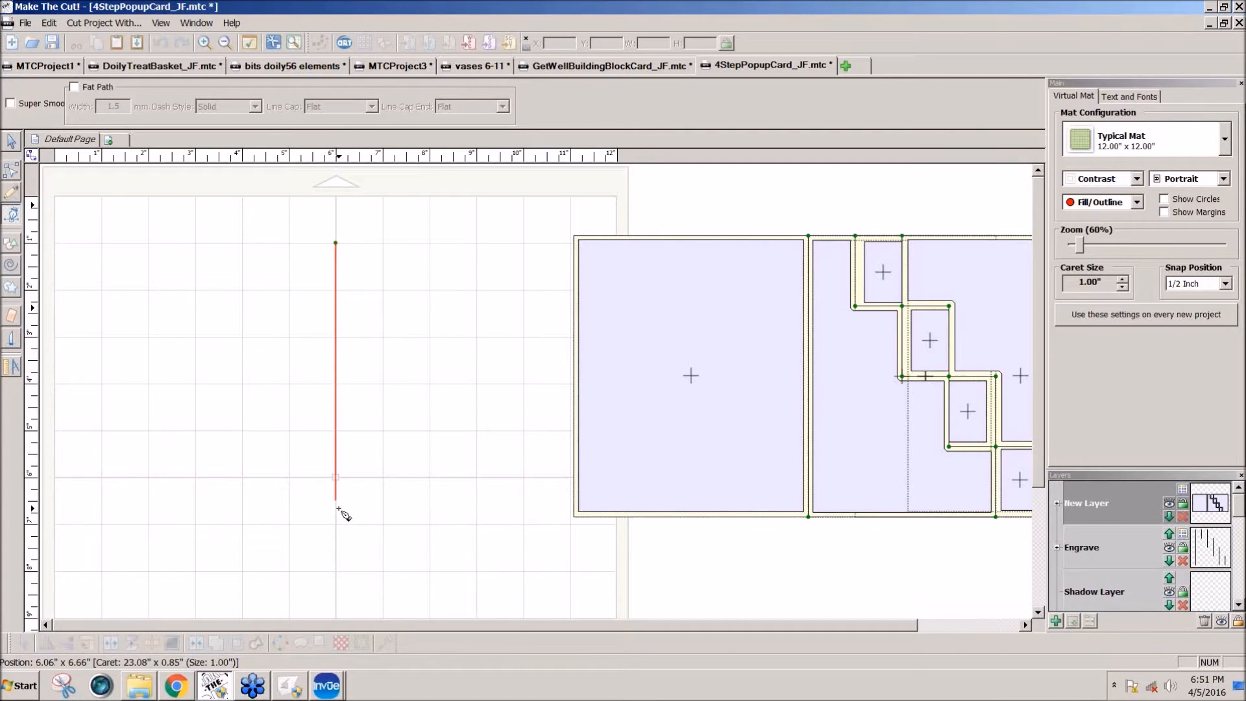
pyautogui.doubleClick(340, 509)
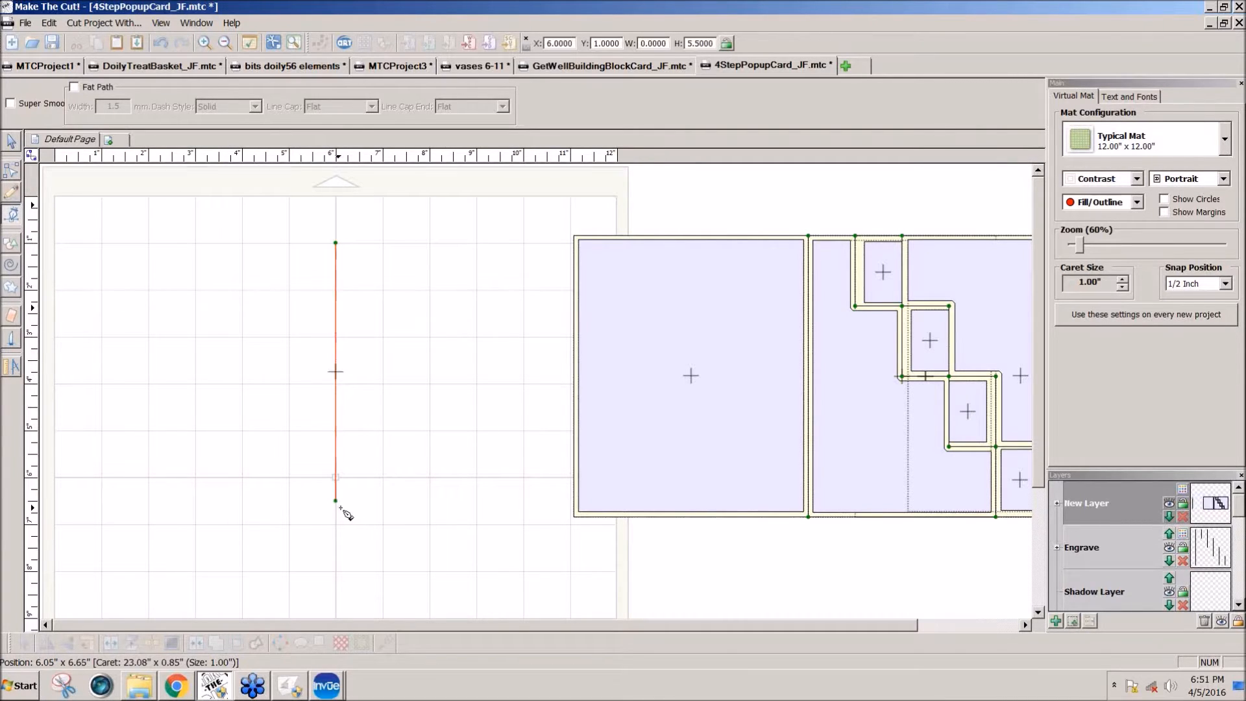
# Step: Convert the line to a curve and offset its upper and lower control handles 1.5 inches to opposite sides, forming an S-curve
pyautogui.click(13, 168)
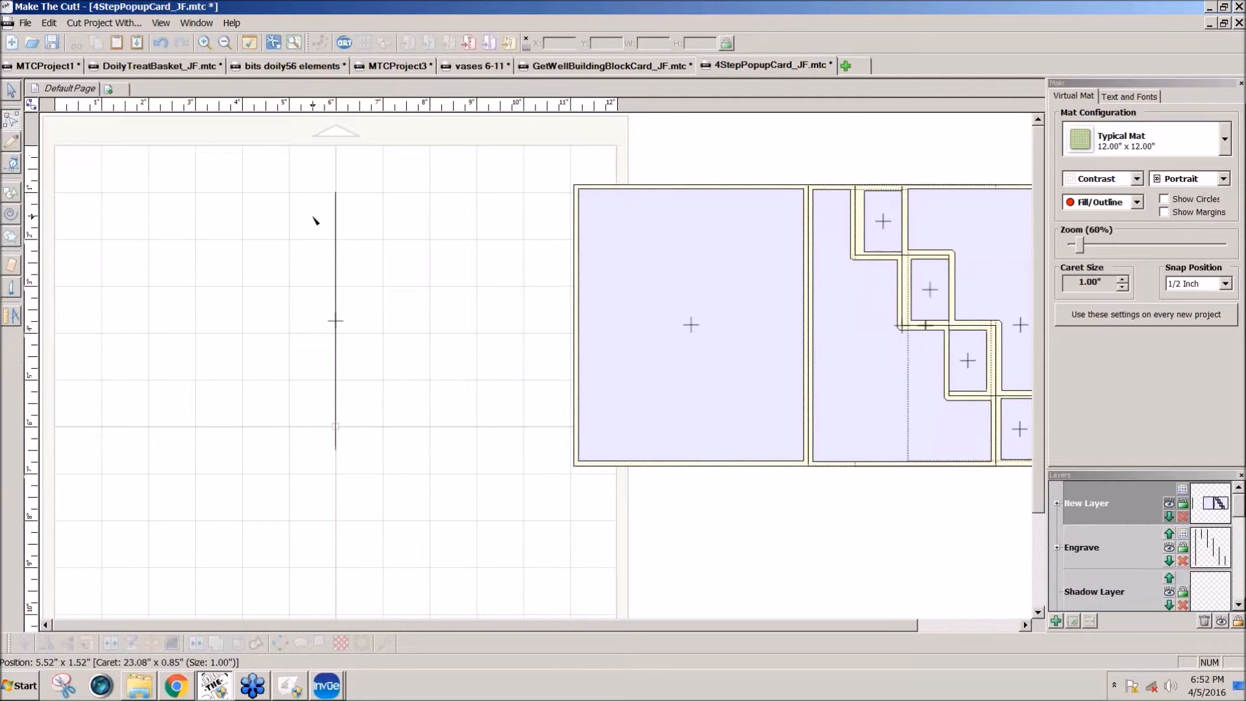
pyautogui.click(335, 244)
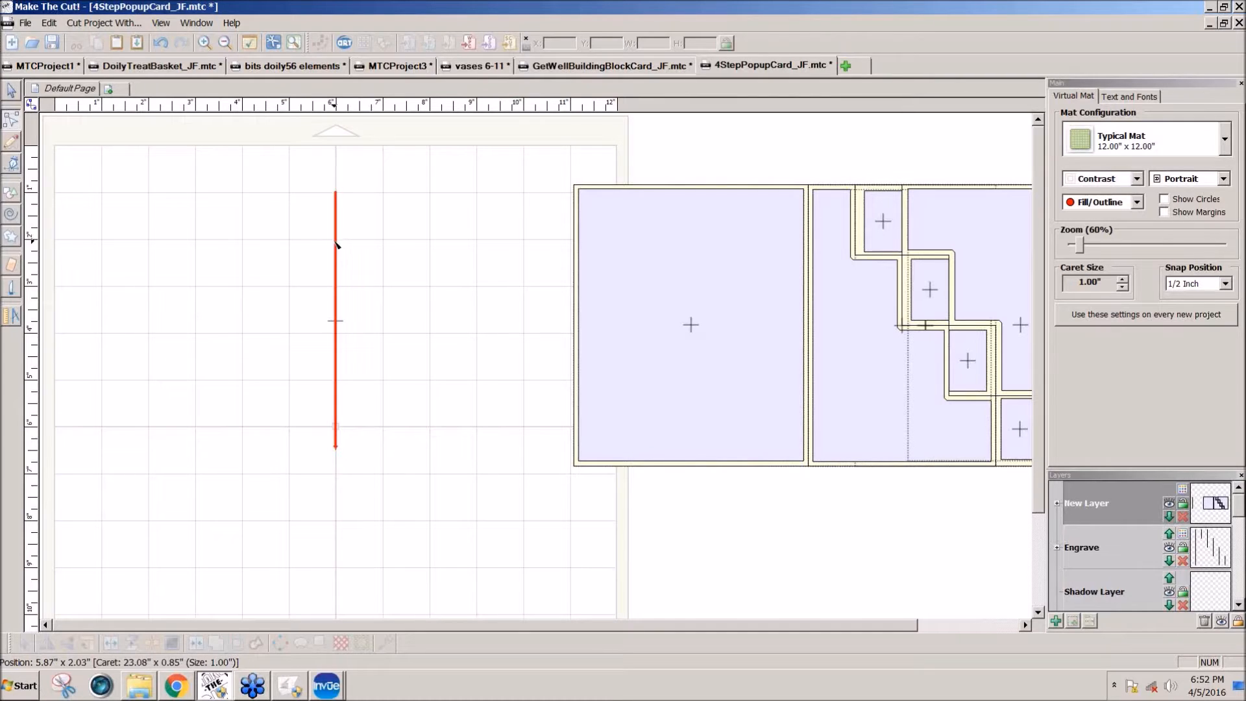
pyautogui.click(328, 240)
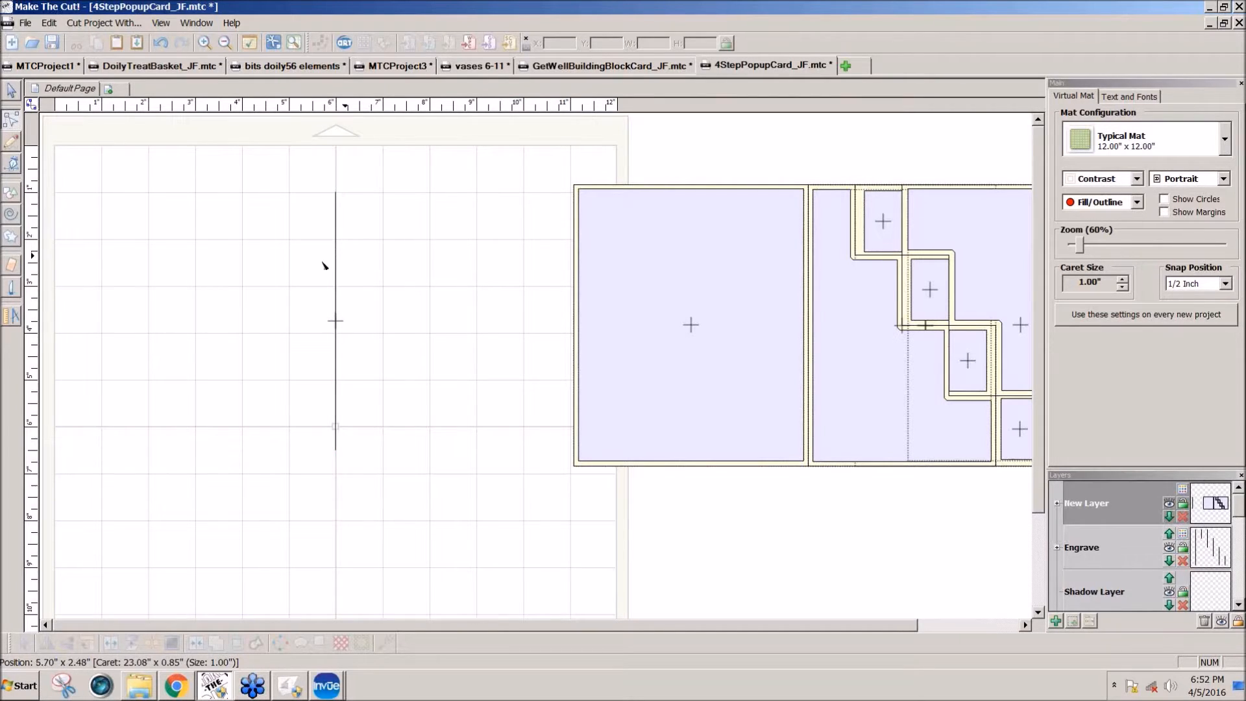
pyautogui.click(337, 269)
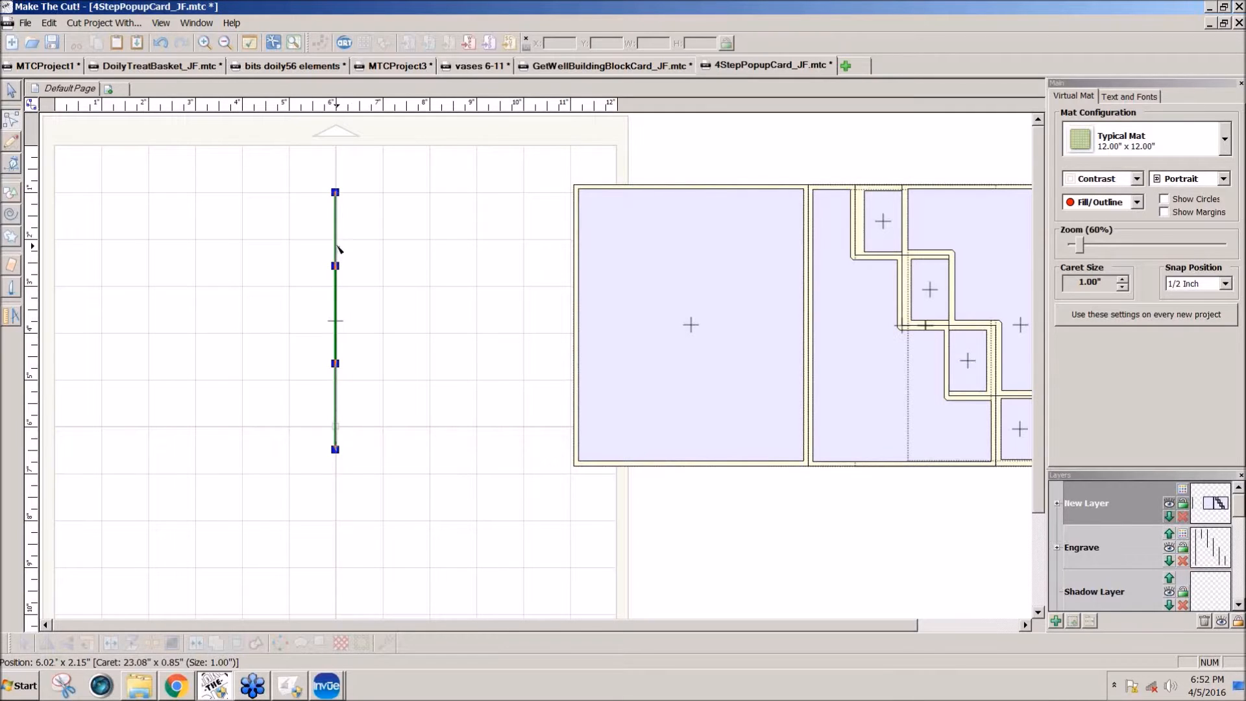
pyautogui.moveTo(335, 267); pyautogui.dragTo(287, 263)
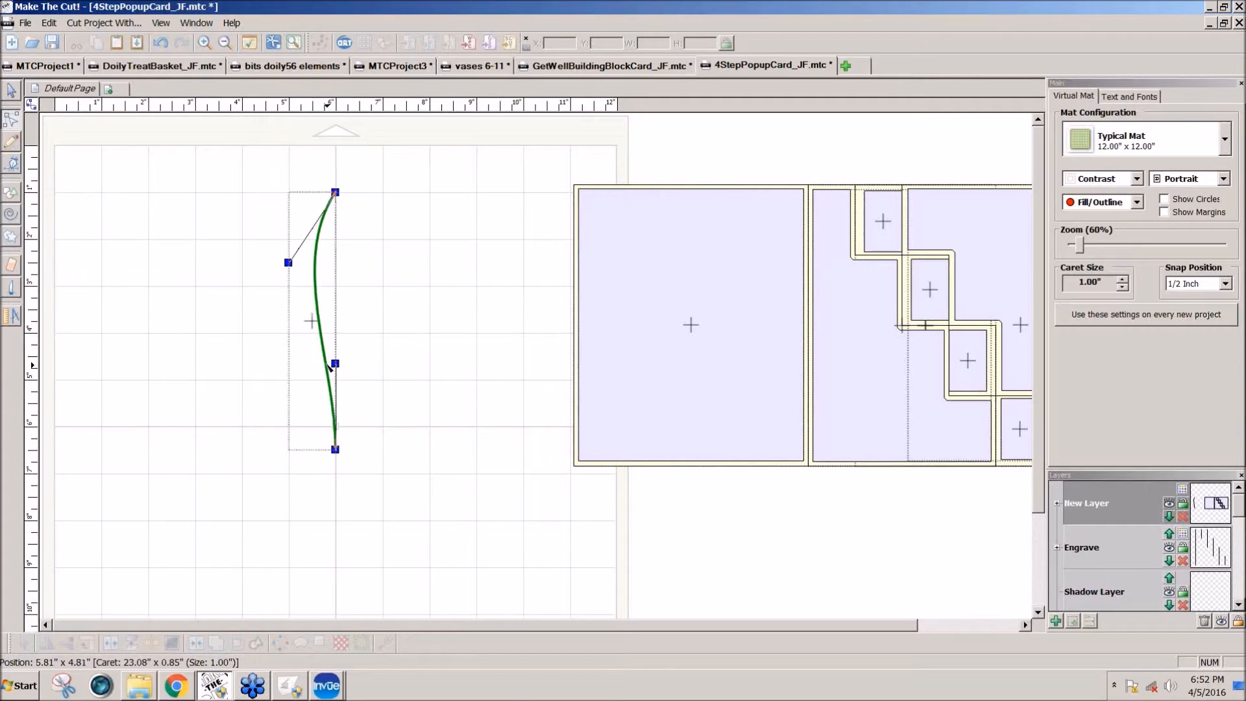
pyautogui.moveTo(335, 364); pyautogui.dragTo(373, 370)
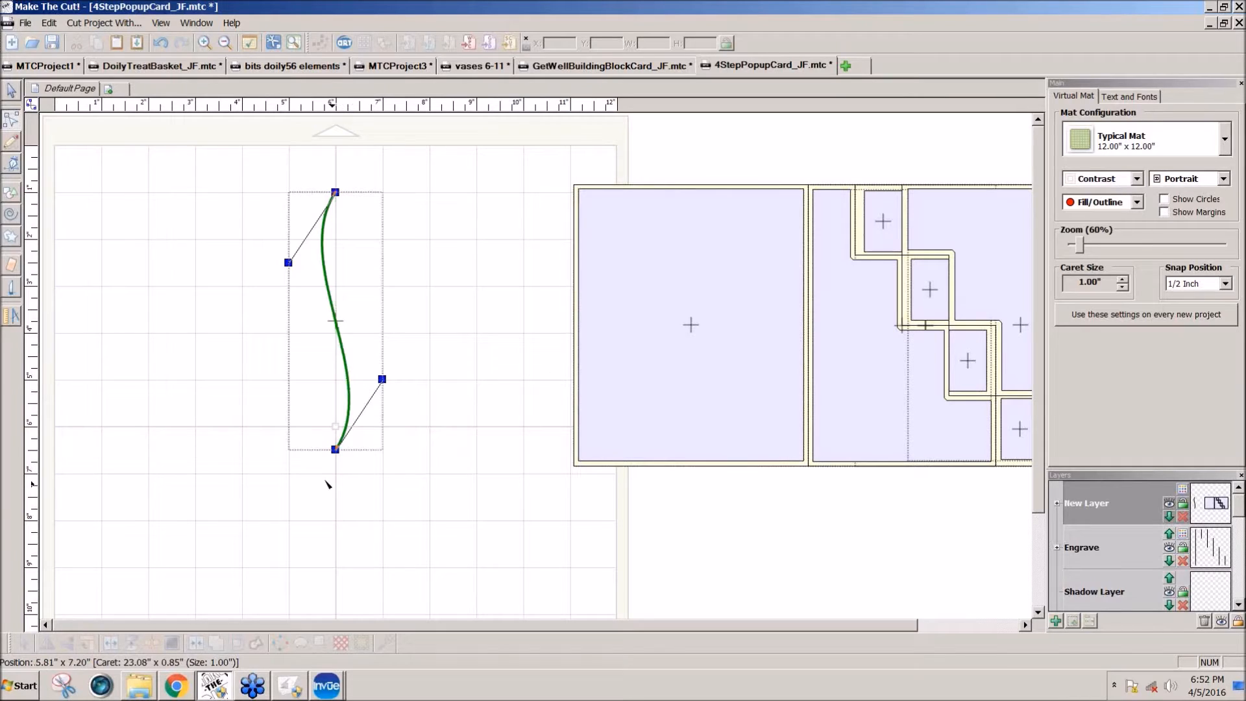
pyautogui.moveTo(382, 380); pyautogui.dragTo(406, 393)
pyautogui.moveTo(288, 263); pyautogui.dragTo(272, 266)
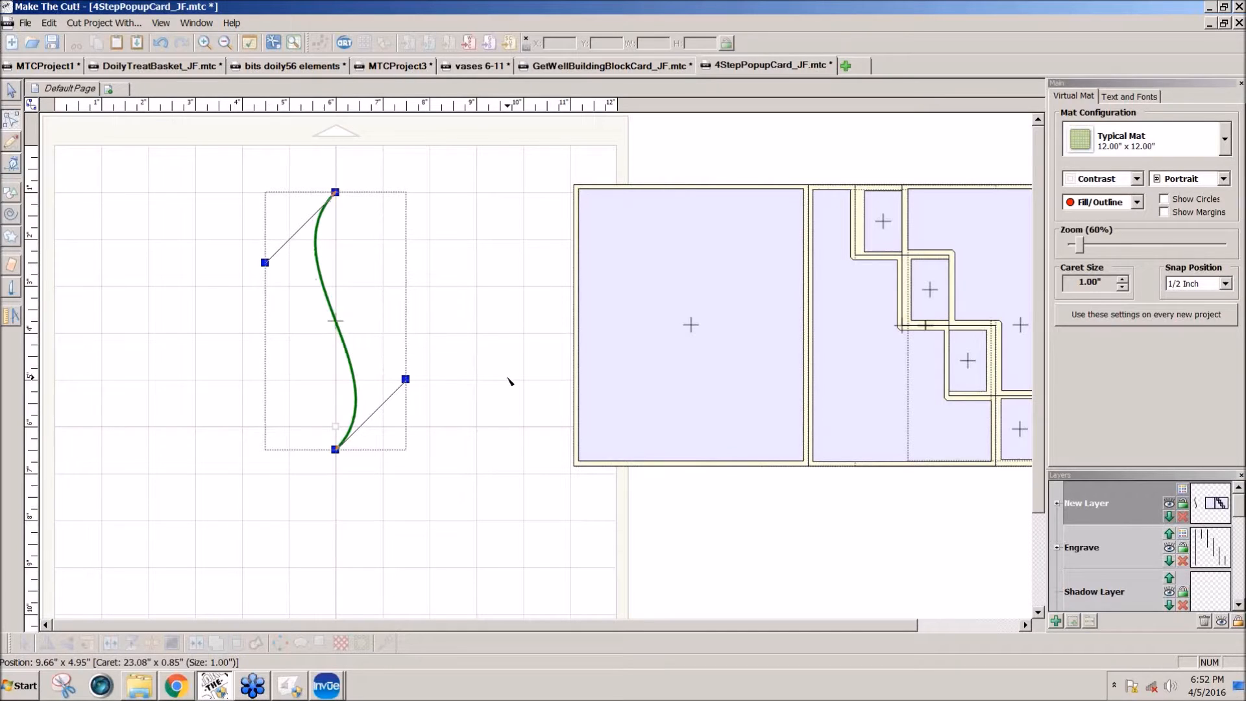
# Step: Switch to the 4StepPopupCard_JF folder to examine the finished card photo, and return to the S-curve project
pyautogui.click(11, 90)
pyautogui.moveTo(172, 159); pyautogui.dragTo(482, 390)
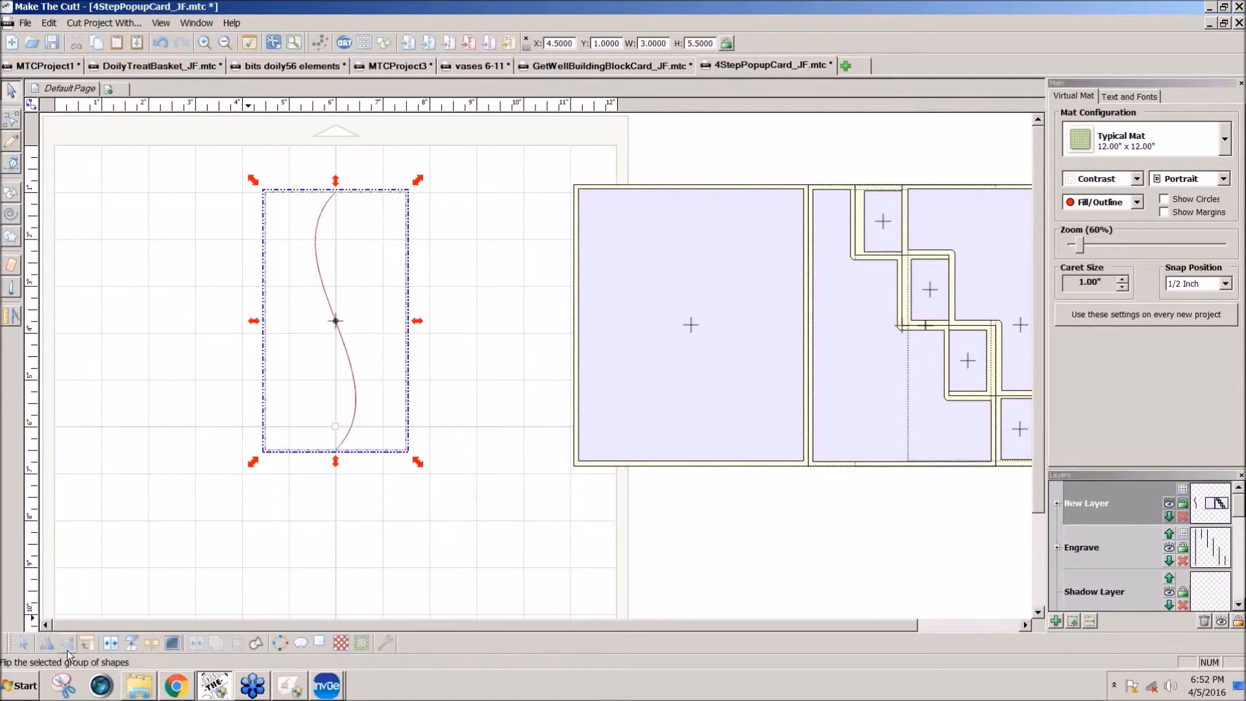
pyautogui.click(48, 643)
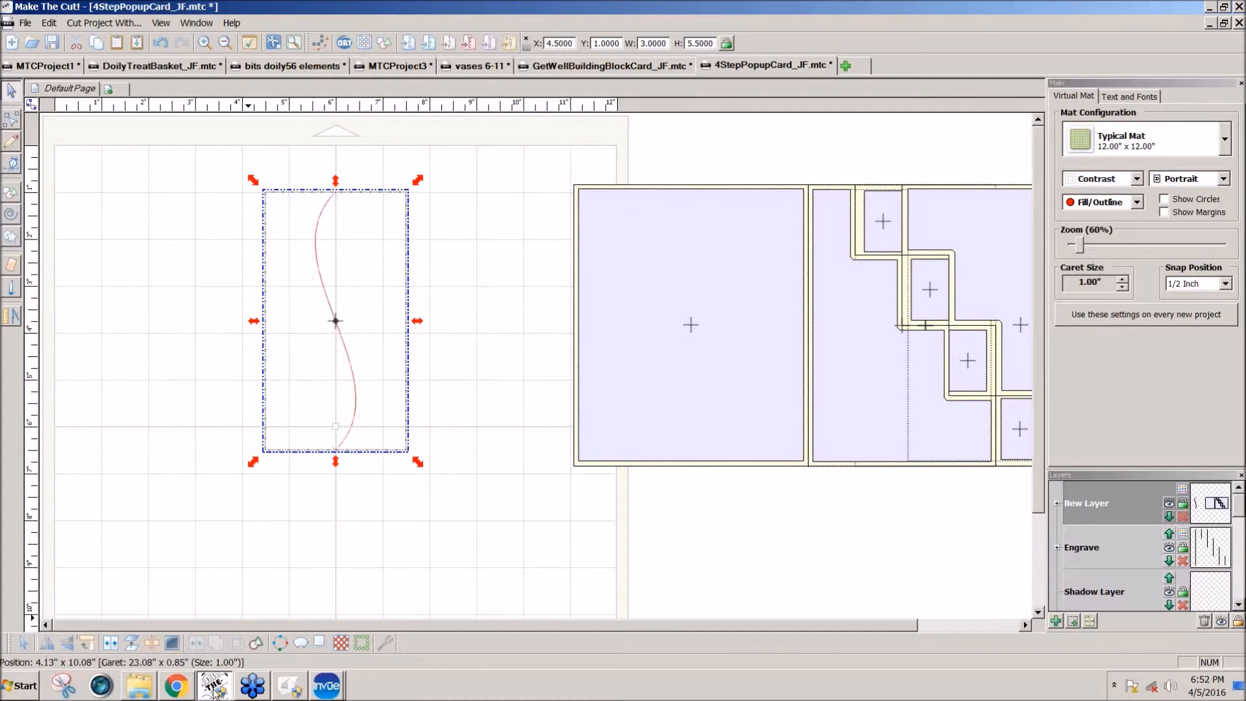
pyautogui.click(139, 686)
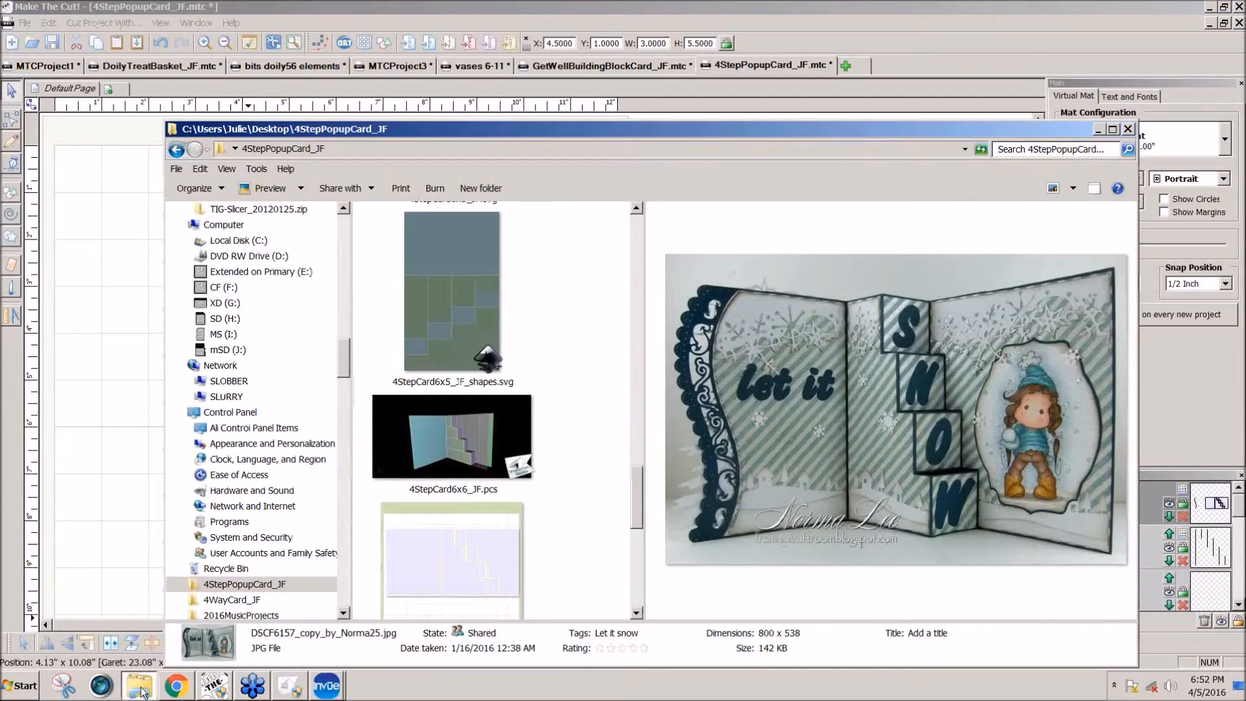
pyautogui.click(213, 689)
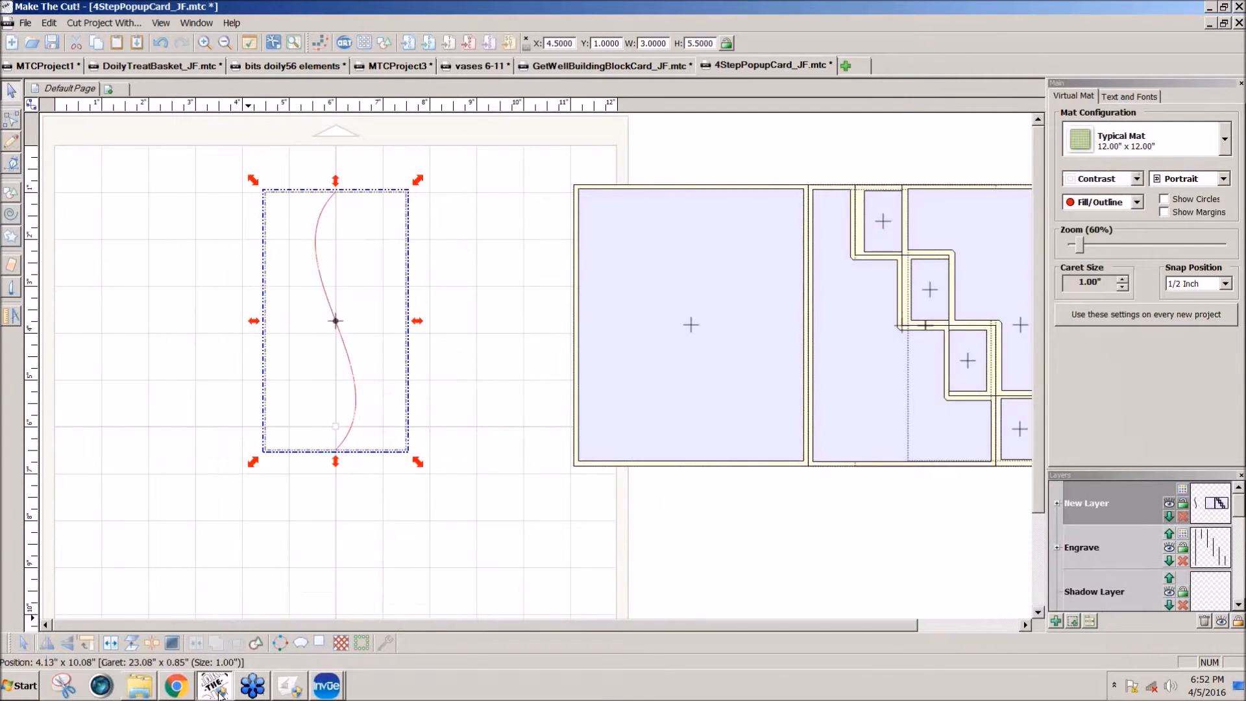
pyautogui.click(514, 480)
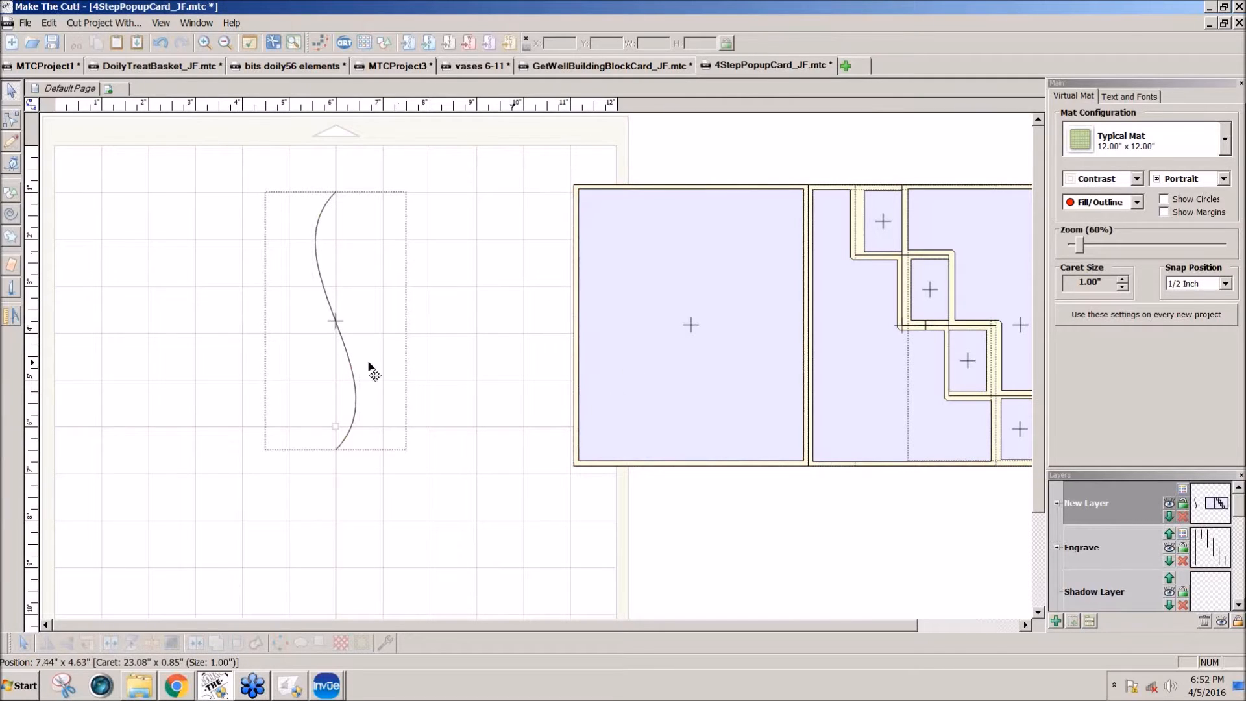
# Step: Generate a shadow layer around the S-curve with a 0.5 in shadow width and Beveled corner join
pyautogui.click(11, 91)
pyautogui.moveTo(251, 179); pyautogui.dragTo(462, 510)
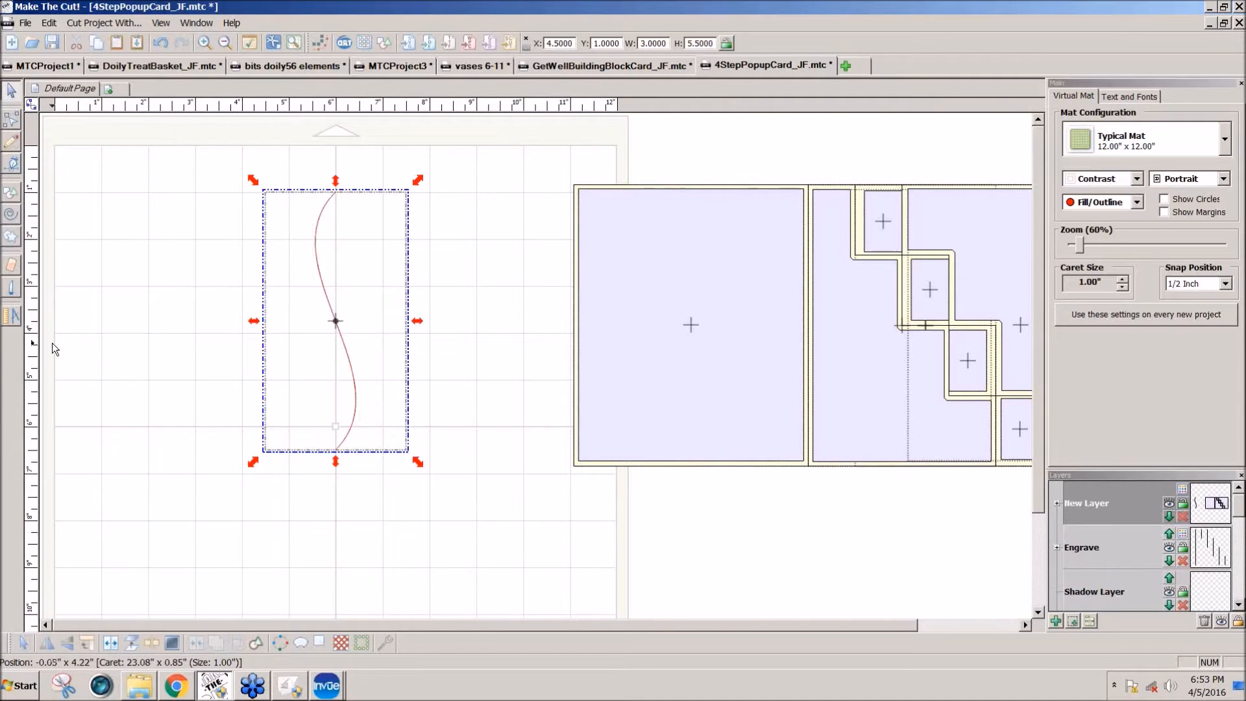
pyautogui.click(317, 644)
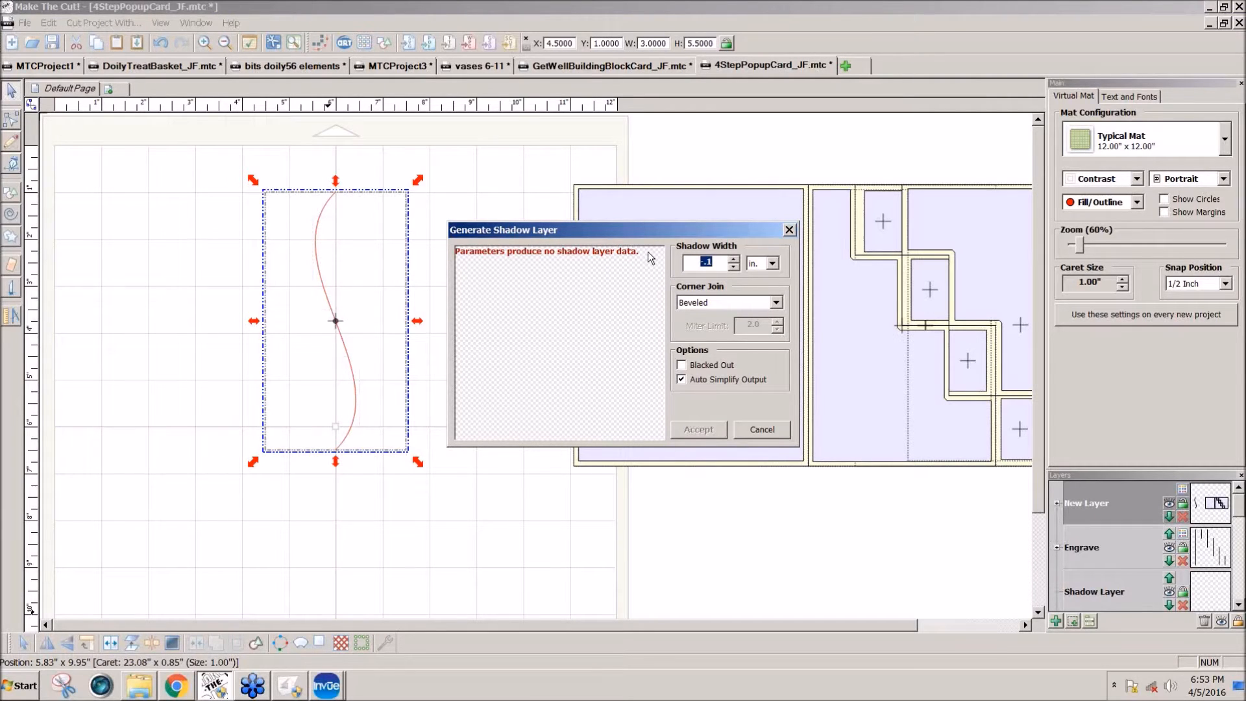
pyautogui.write('-')
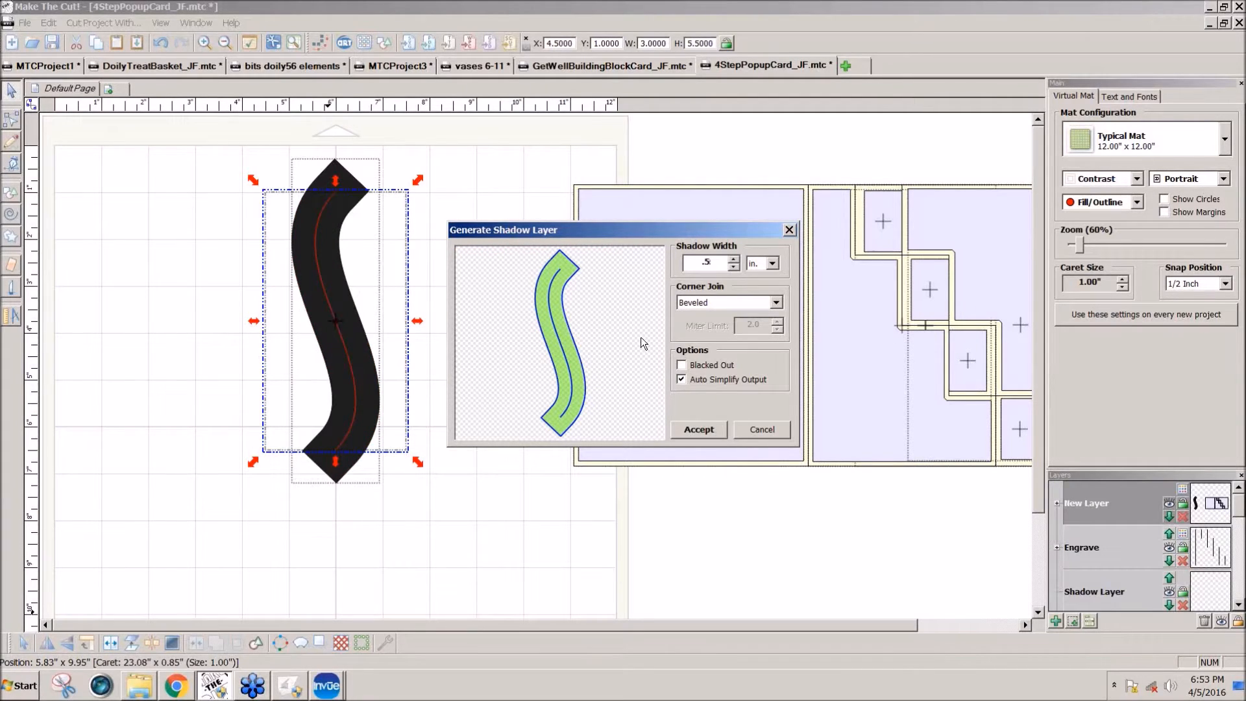
pyautogui.click(775, 303)
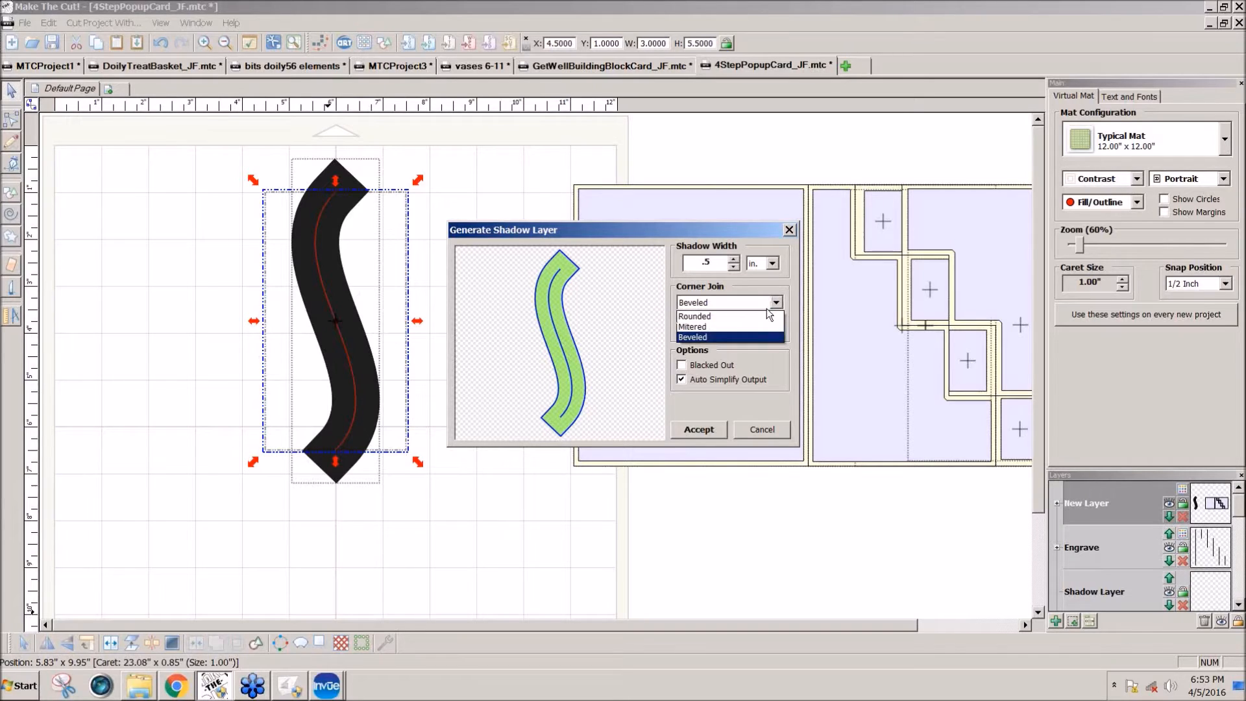
pyautogui.click(711, 326)
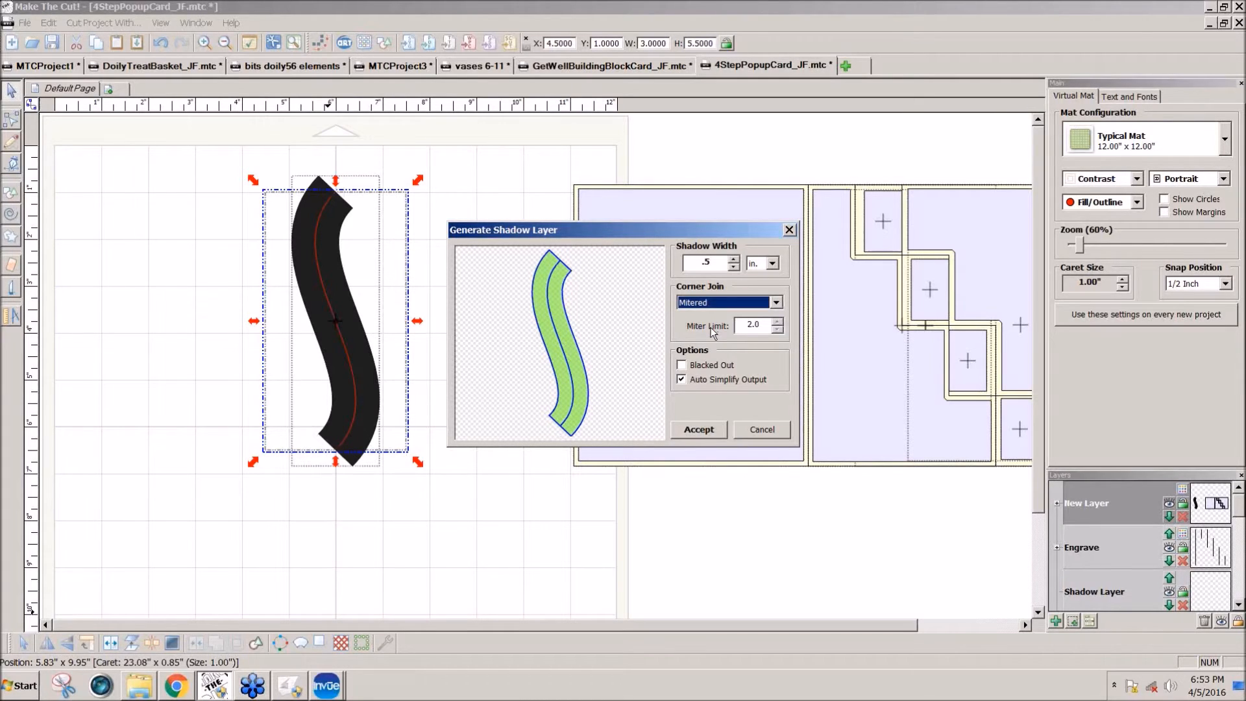
pyautogui.click(776, 303)
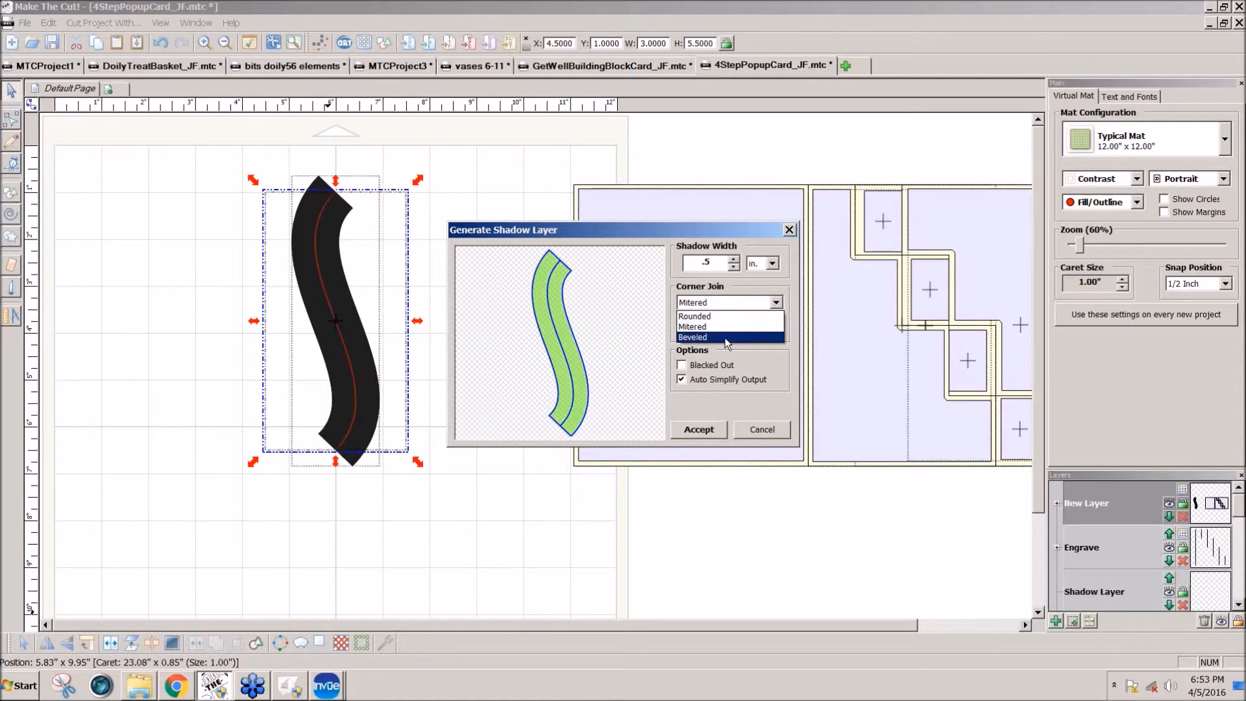
pyautogui.click(725, 338)
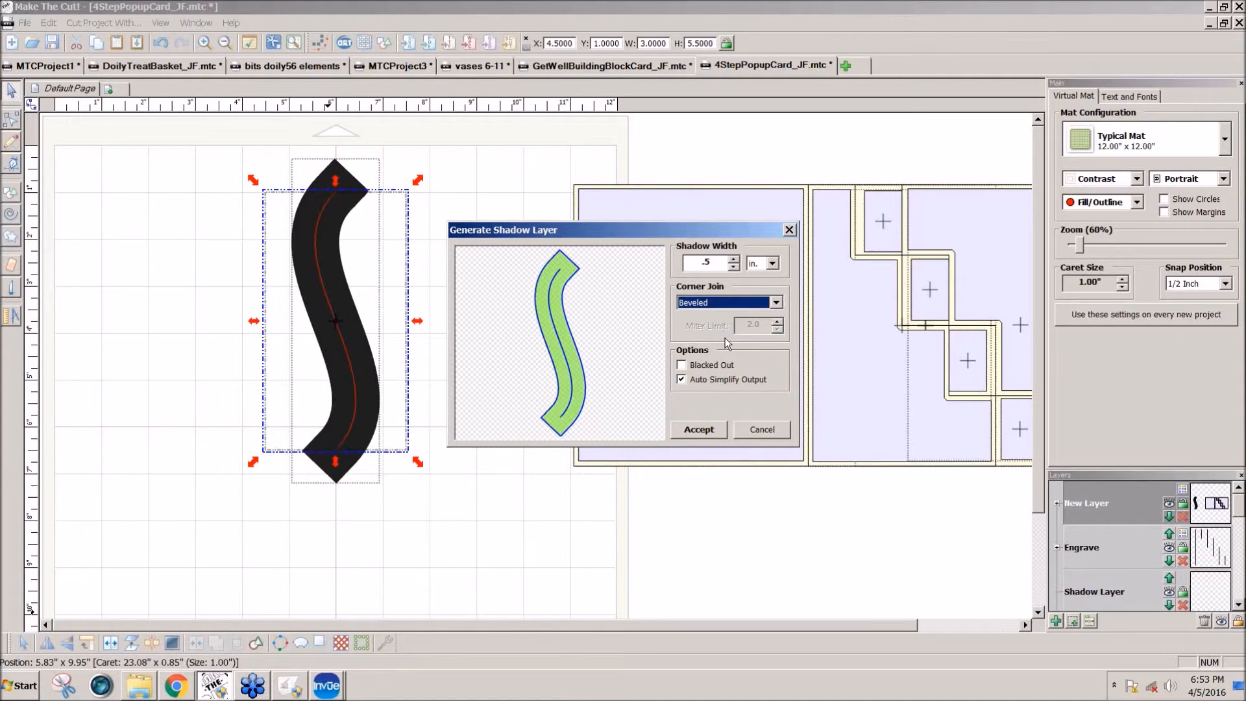
pyautogui.click(701, 430)
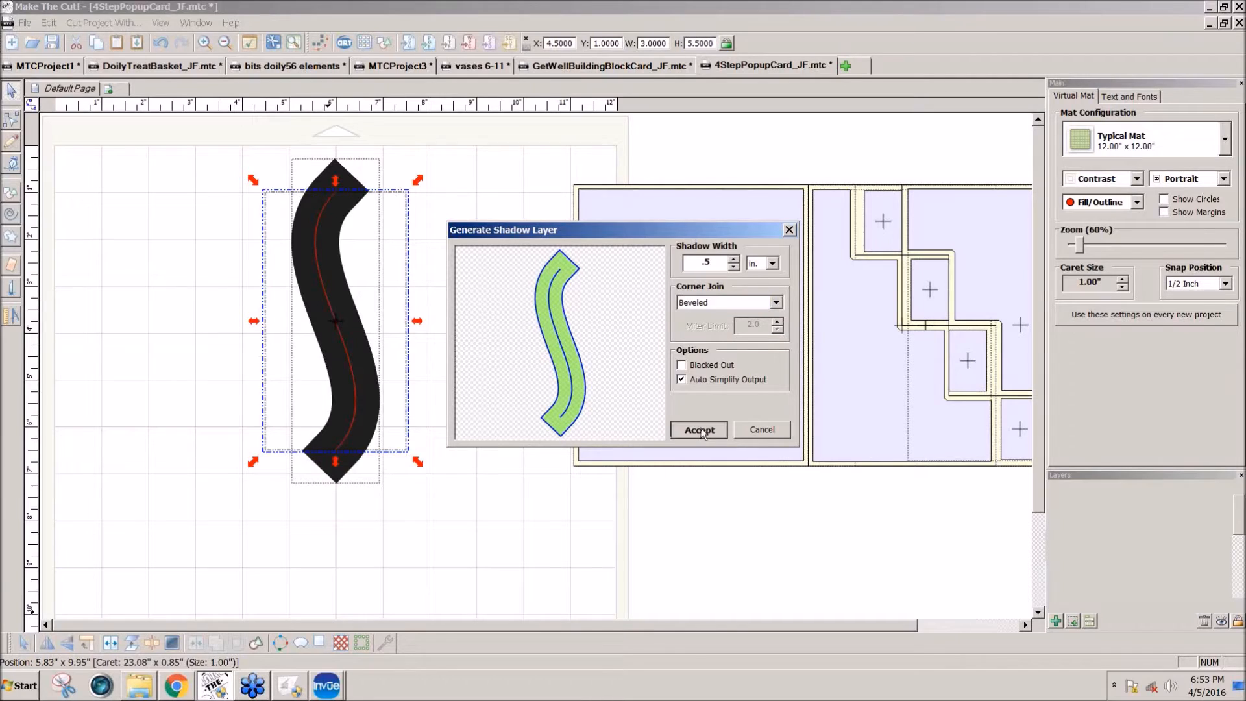
pyautogui.click(563, 462)
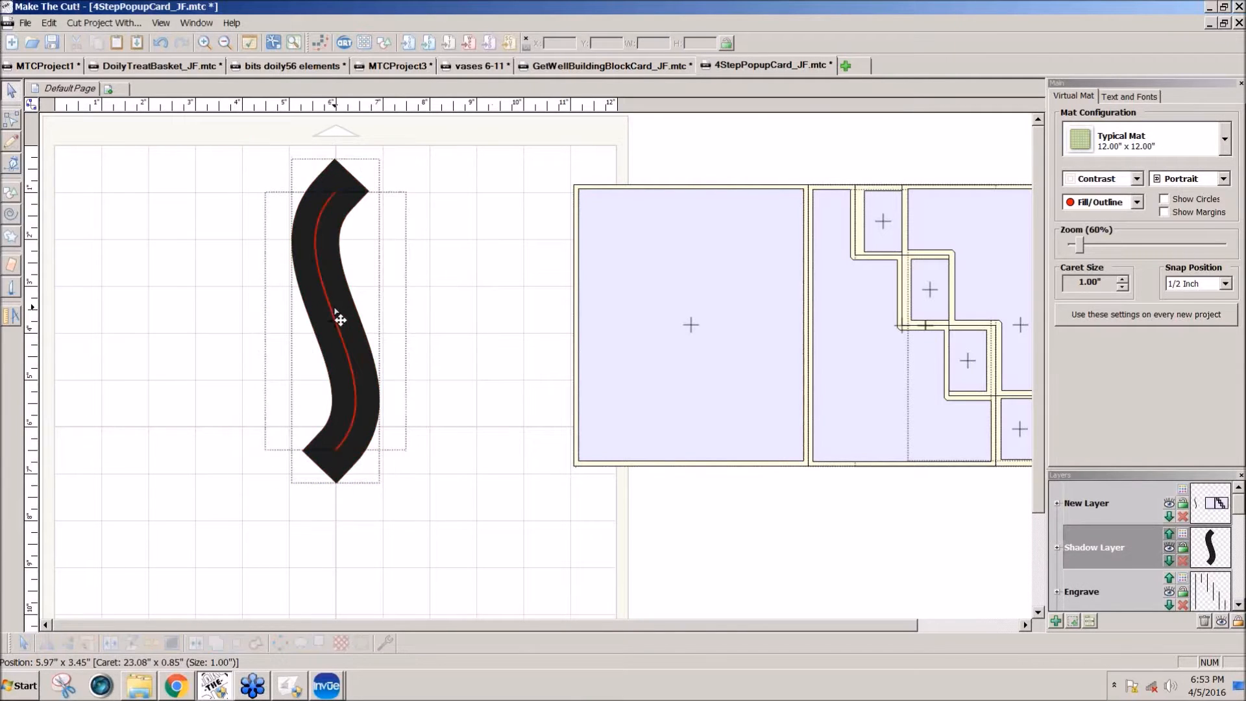
# Step: Move the S-curve off its shadow, and undo both the move and the 0.5 in shadow layer
pyautogui.moveTo(333, 322); pyautogui.dragTo(507, 322)
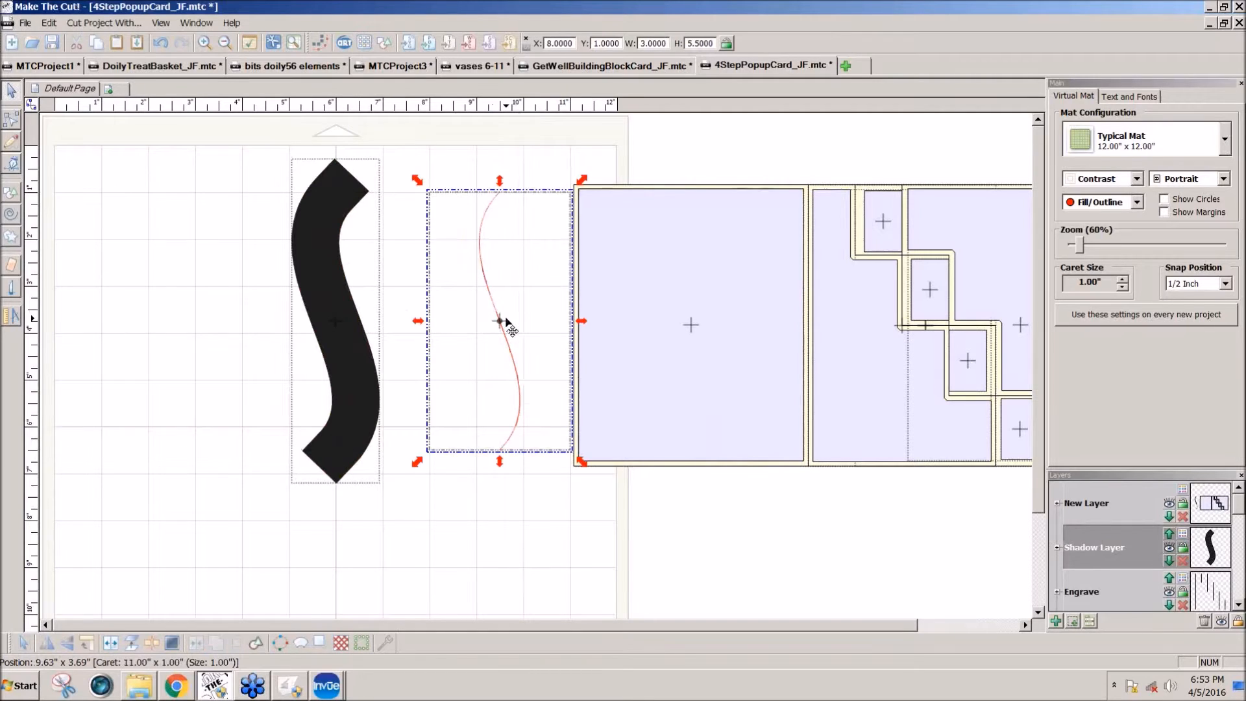
pyautogui.hotkey('ctrl', 'z')
pyautogui.hotkey('ctrl', 'z')
pyautogui.hotkey('ctrl', 'z')
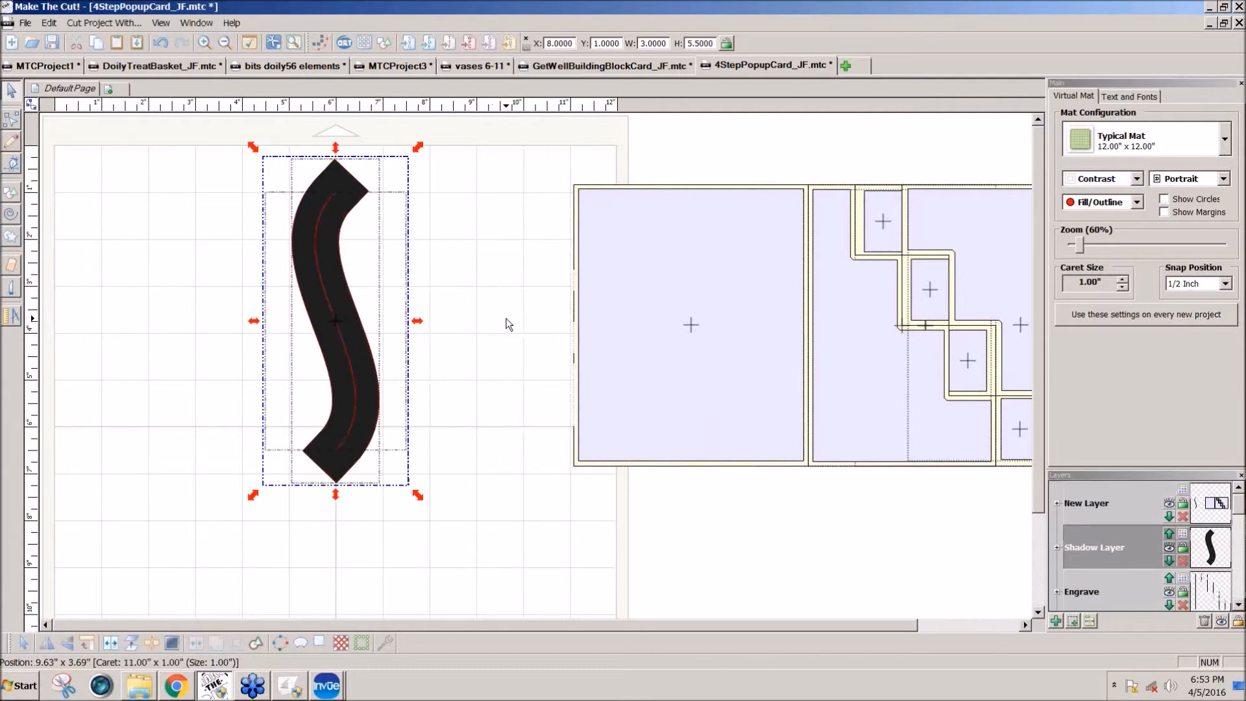
# Step: Generate a Beveled shadow layer about half as wide around the S-curve and move the shadow to X 7.5, Y 0.5
pyautogui.moveTo(407, 471); pyautogui.dragTo(272, 182)
pyautogui.moveTo(206, 161); pyautogui.dragTo(525, 558)
pyautogui.click(322, 643)
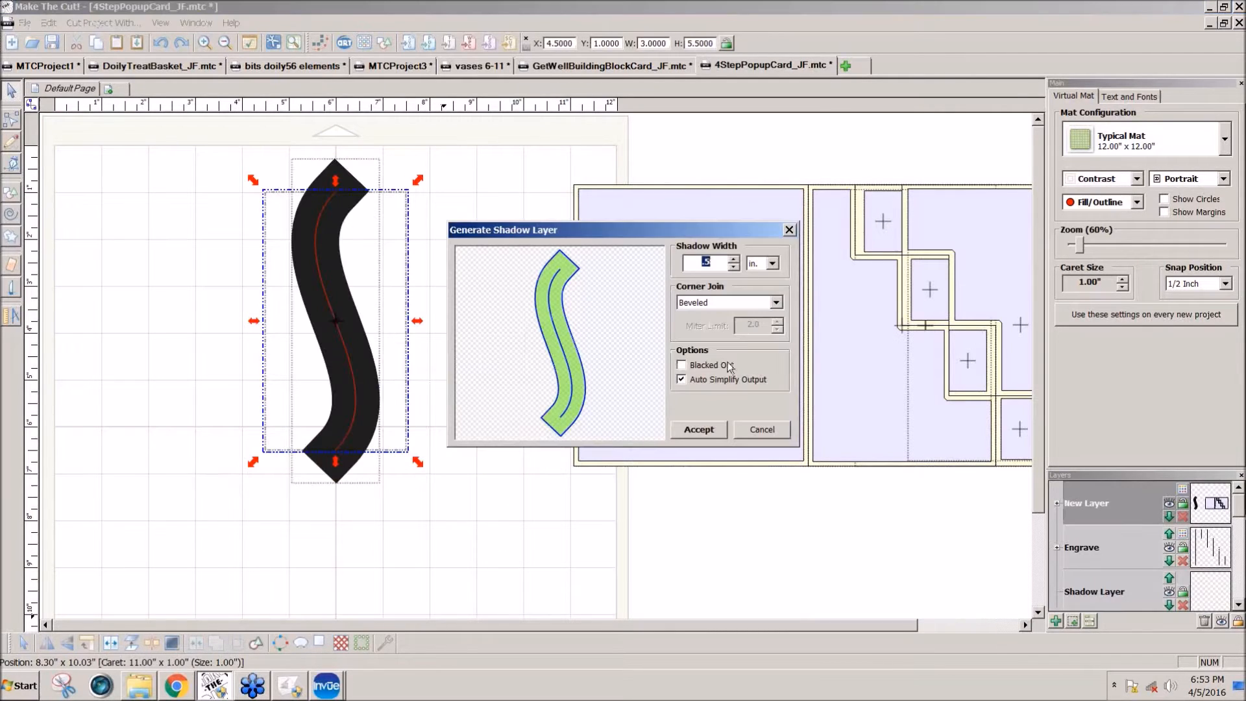
pyautogui.click(711, 262)
pyautogui.click(688, 431)
pyautogui.click(468, 368)
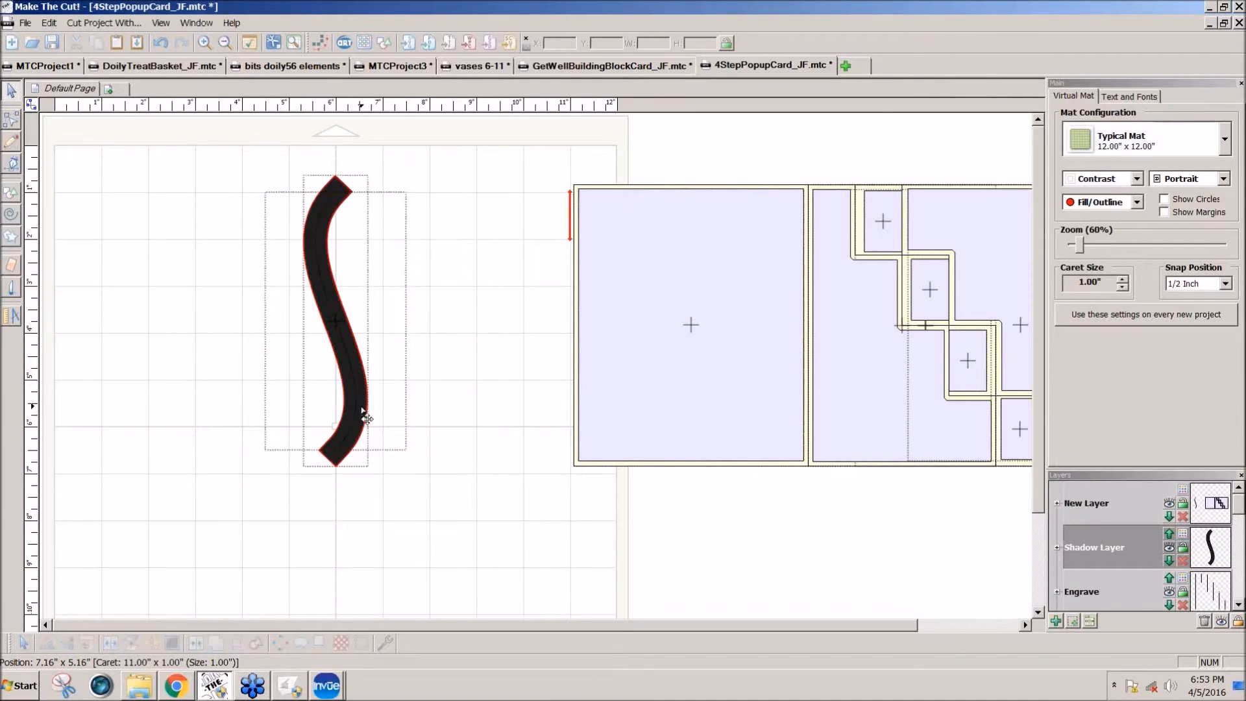
pyautogui.moveTo(361, 416); pyautogui.dragTo(463, 409)
# Step: Turn off snapping and level the shadow's upper end by removing its extra nodes and lowering its outer corner node
pyautogui.click(1224, 284)
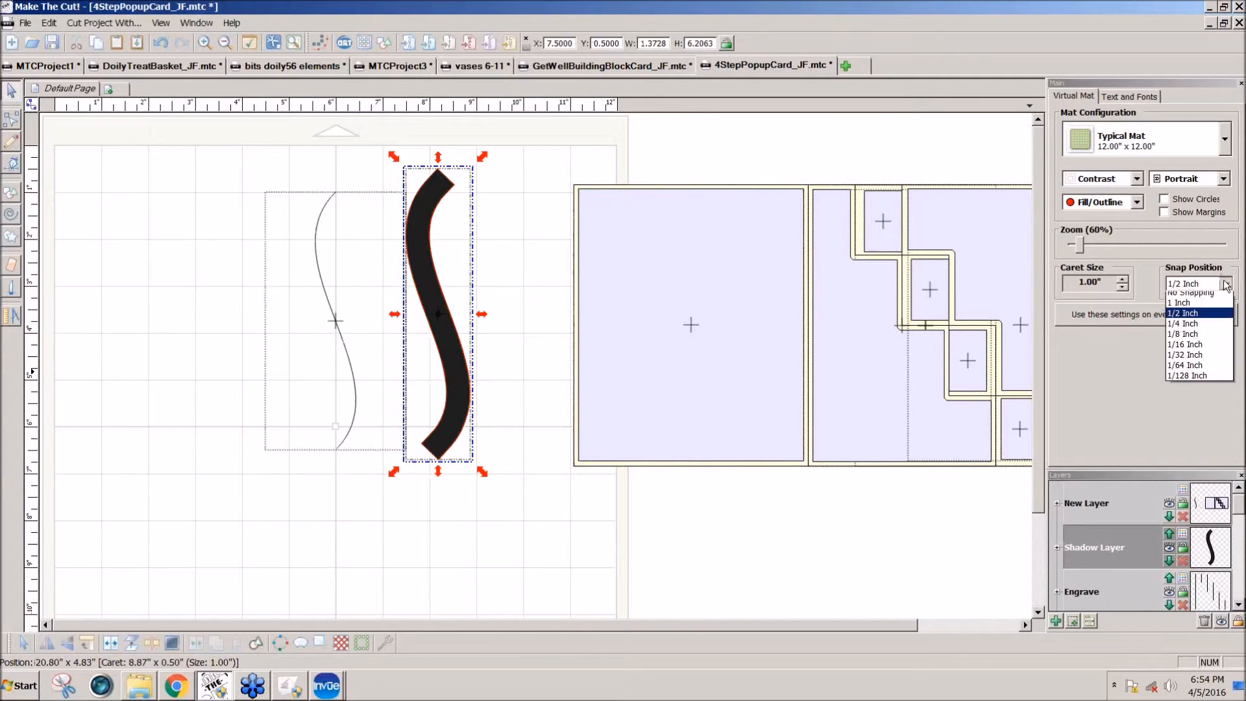
pyautogui.click(1202, 297)
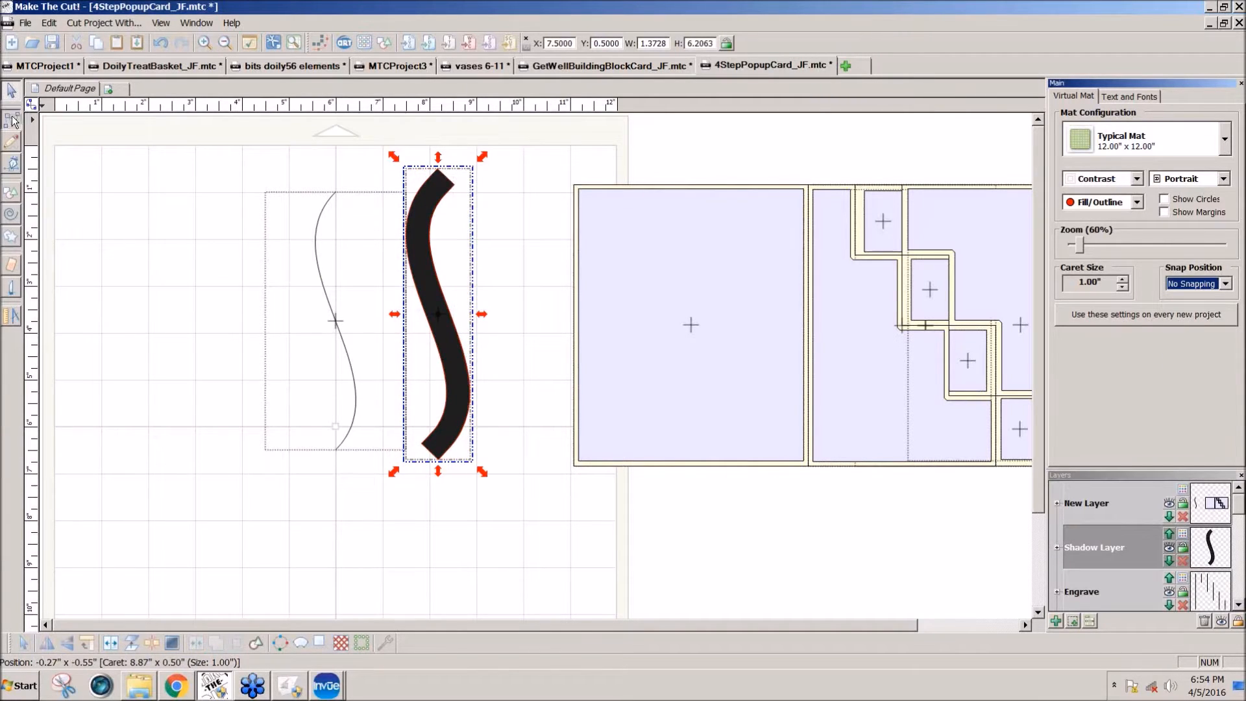
pyautogui.click(521, 194)
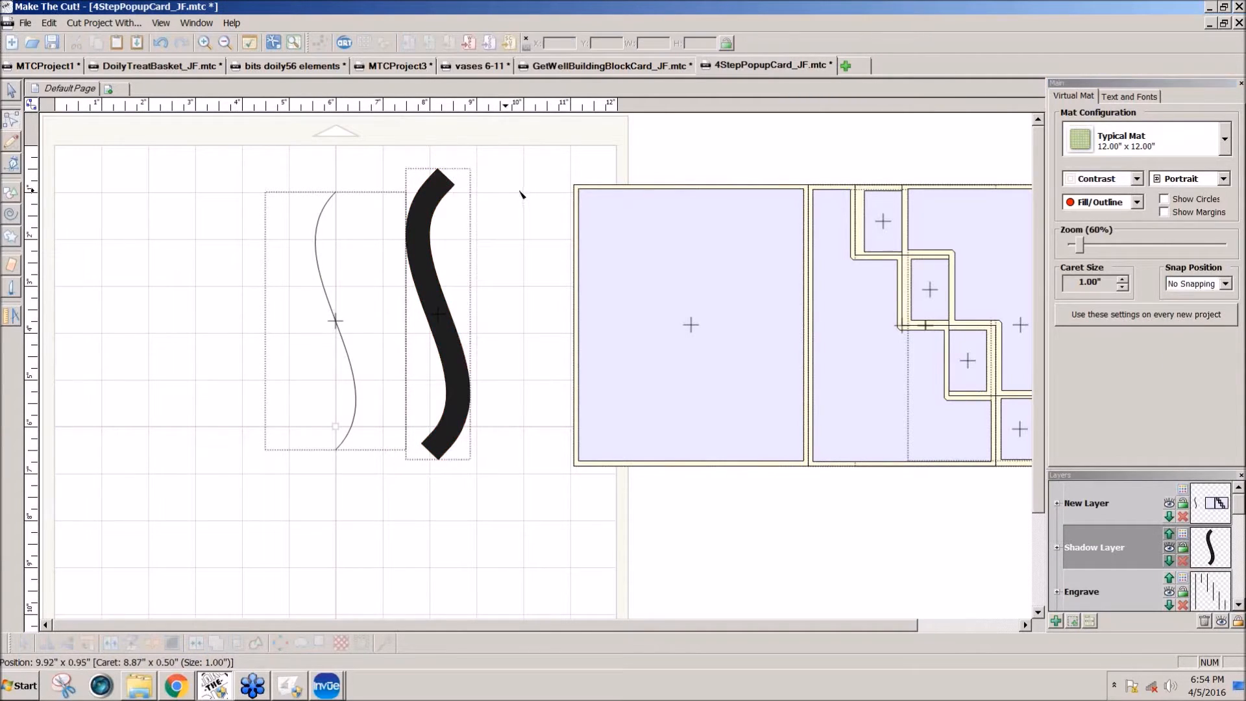
pyautogui.rightClick(447, 174)
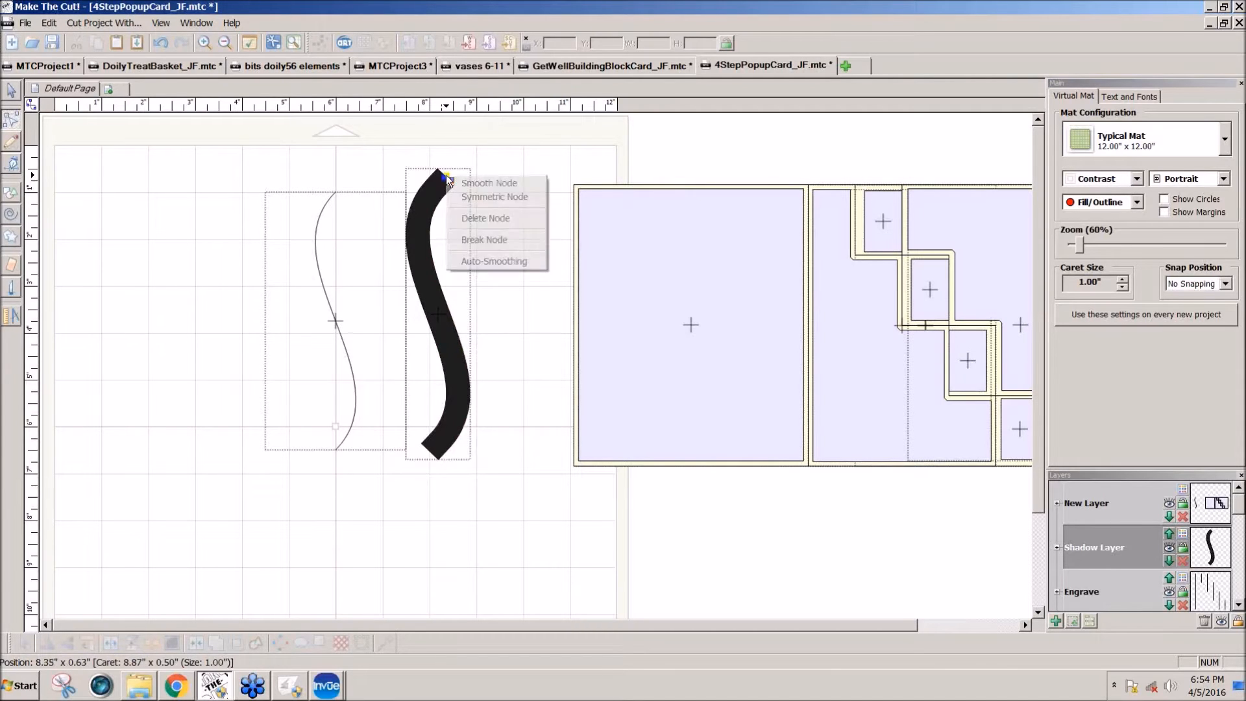
pyautogui.click(484, 218)
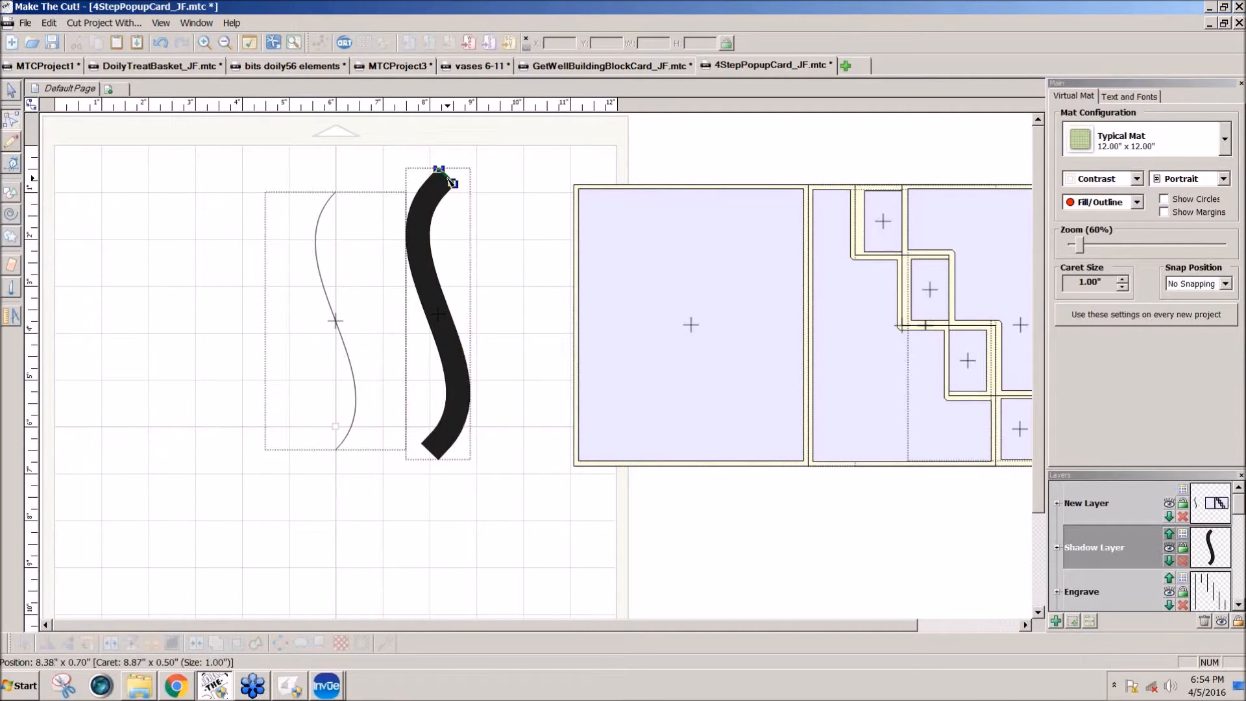
pyautogui.rightClick(452, 181)
pyautogui.click(492, 231)
pyautogui.moveTo(439, 171); pyautogui.dragTo(424, 185)
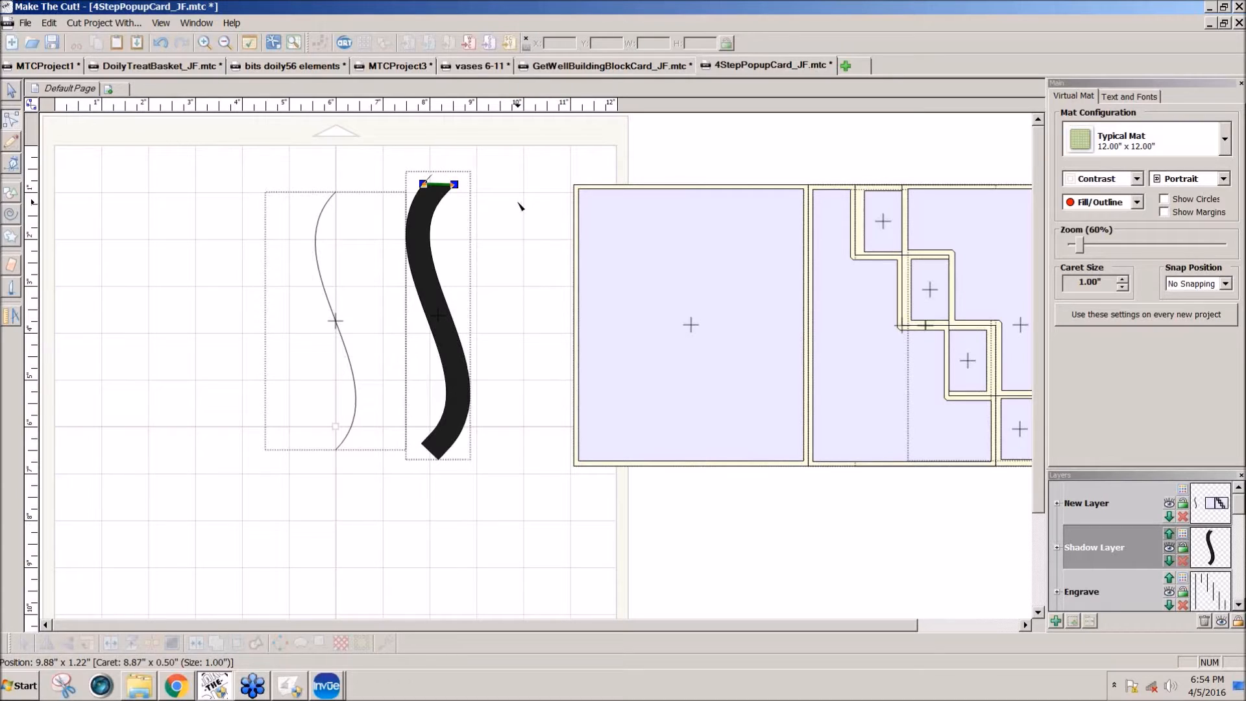
# Step: Zoom in to 200% and delete the extra nodes along the slanted edge at the shadow's lower end
pyautogui.click(426, 446)
pyautogui.rightClick(439, 455)
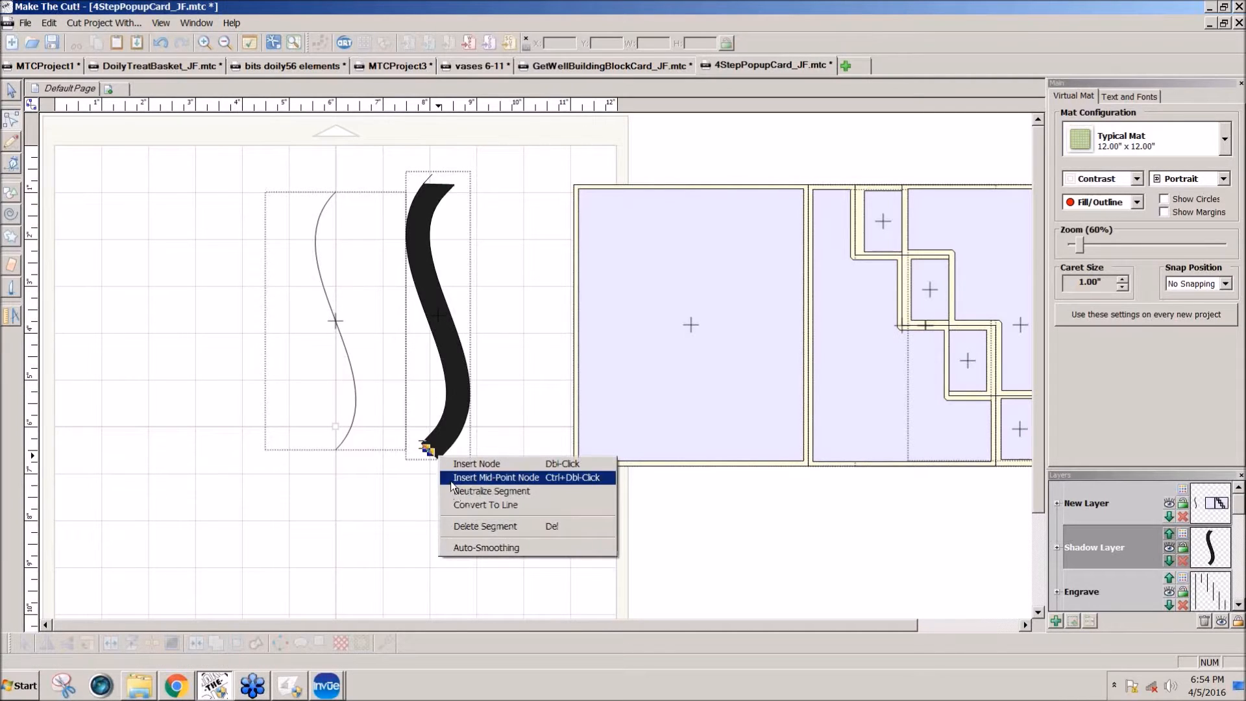
pyautogui.click(788, 516)
pyautogui.moveTo(1080, 244); pyautogui.dragTo(1037, 376)
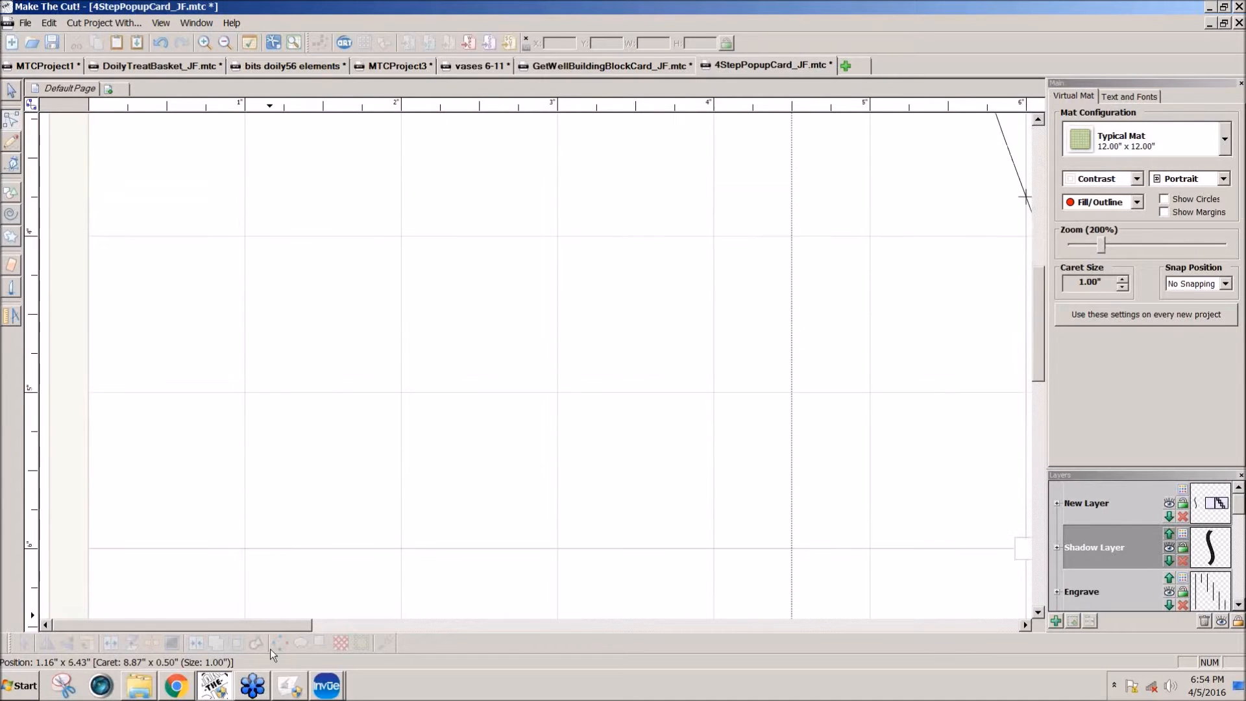
pyautogui.moveTo(282, 623); pyautogui.dragTo(504, 625)
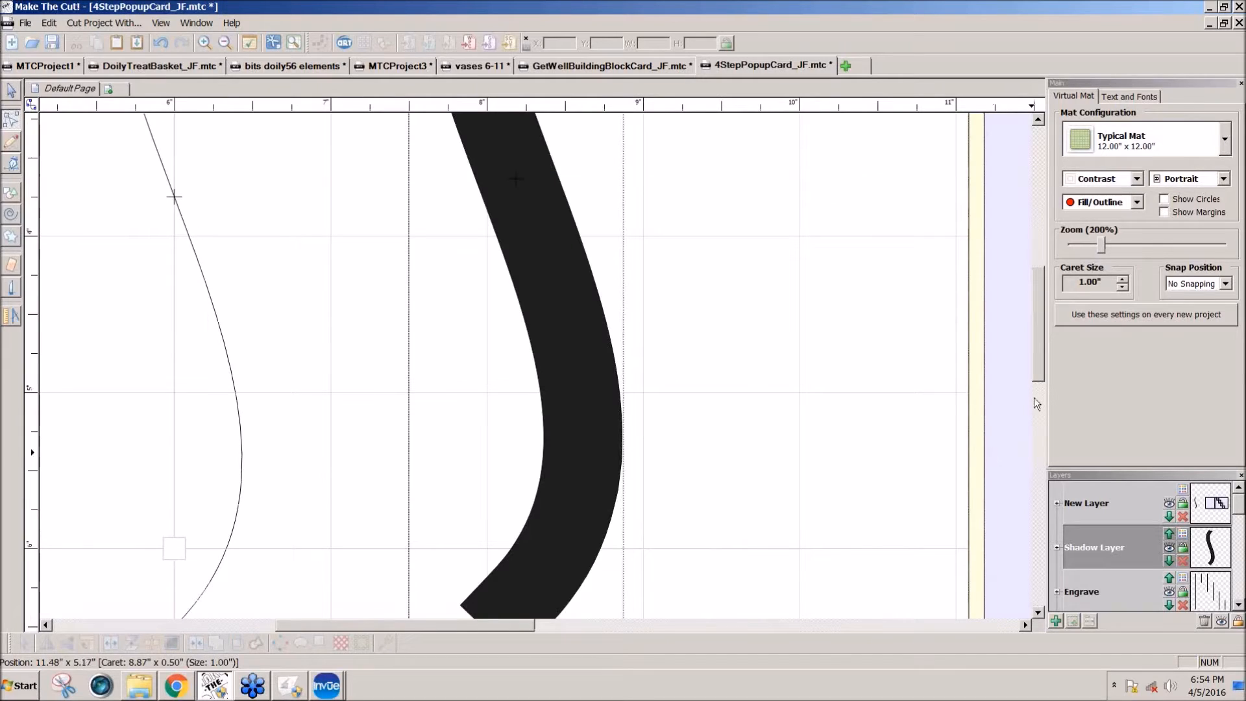
pyautogui.moveTo(1038, 372); pyautogui.dragTo(1037, 411)
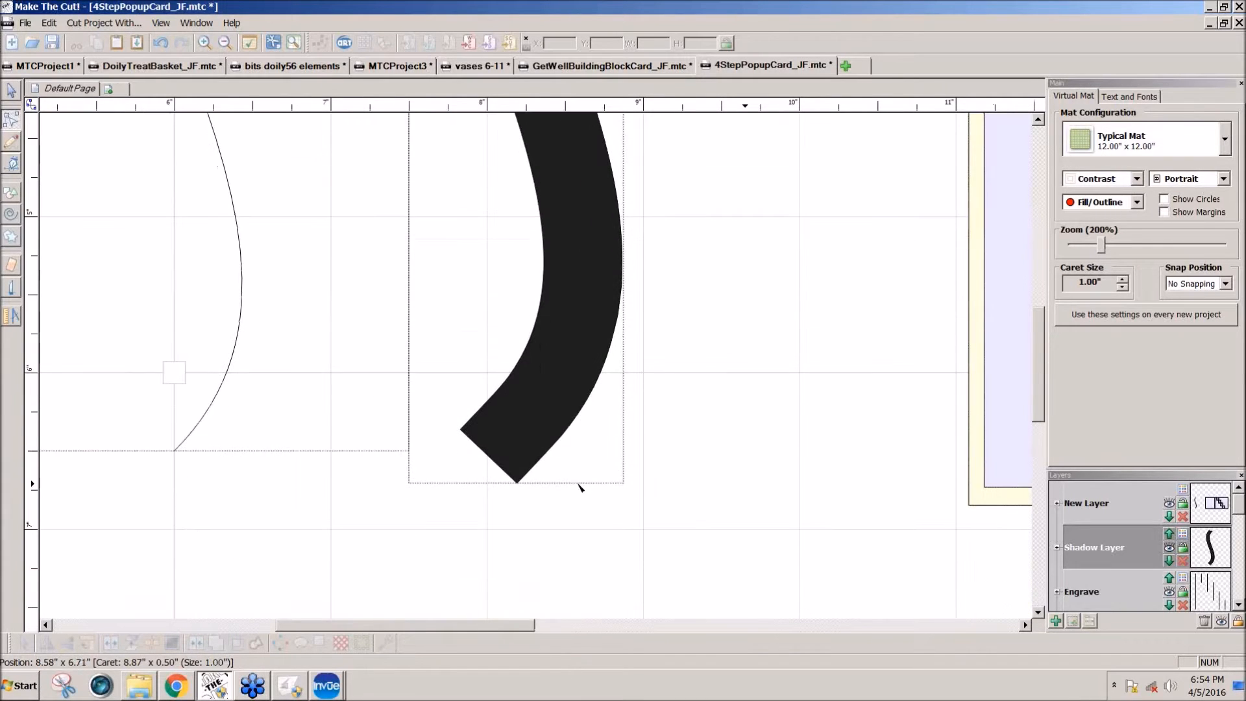
pyautogui.click(496, 465)
pyautogui.rightClick(493, 462)
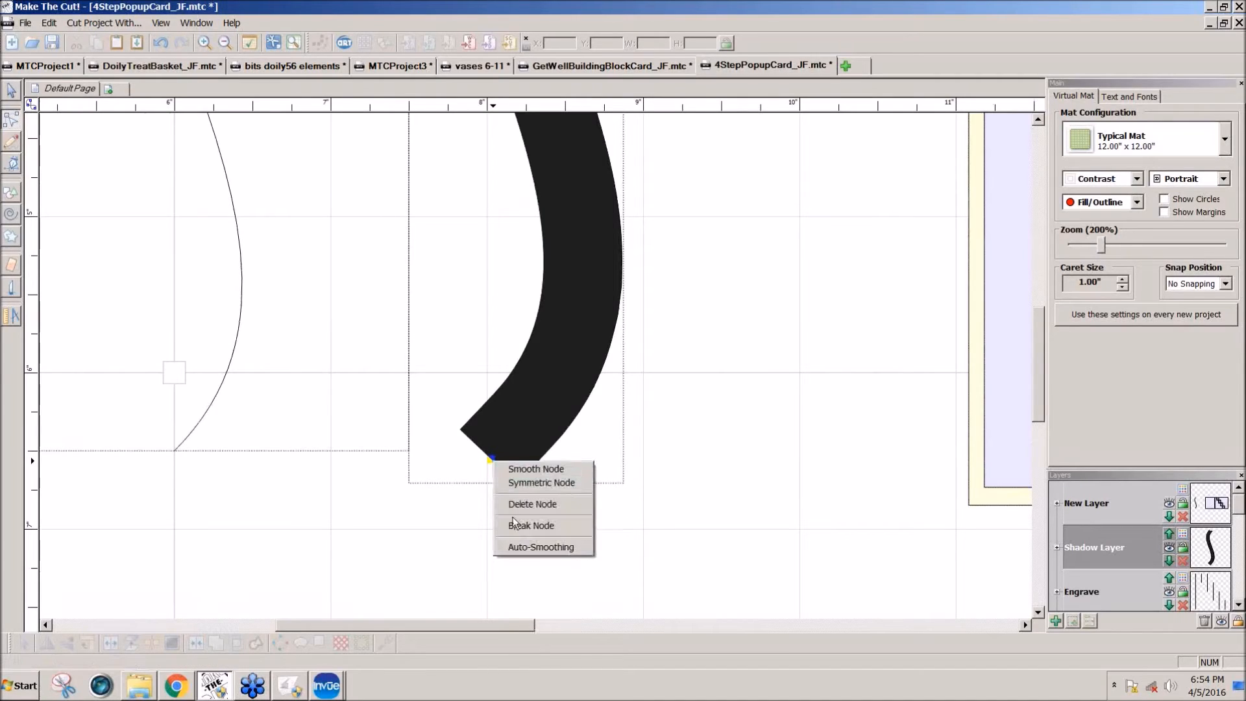
pyautogui.click(492, 463)
pyautogui.rightClick(464, 434)
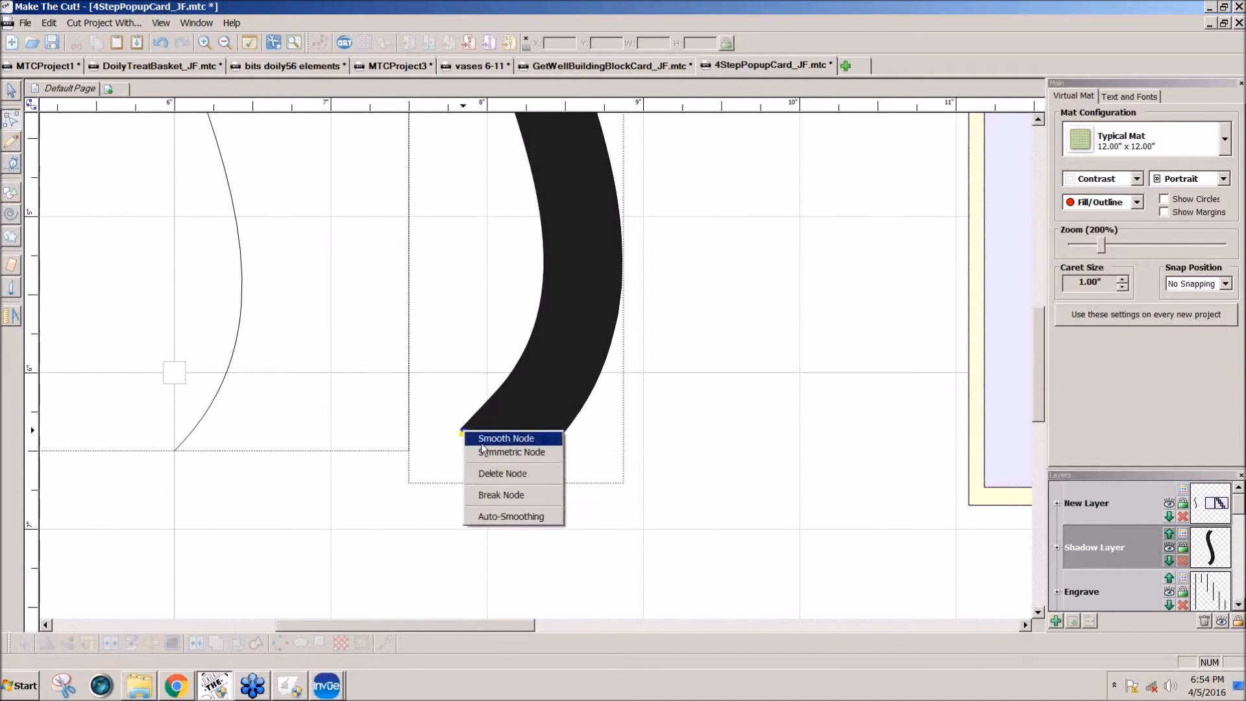
pyautogui.click(492, 480)
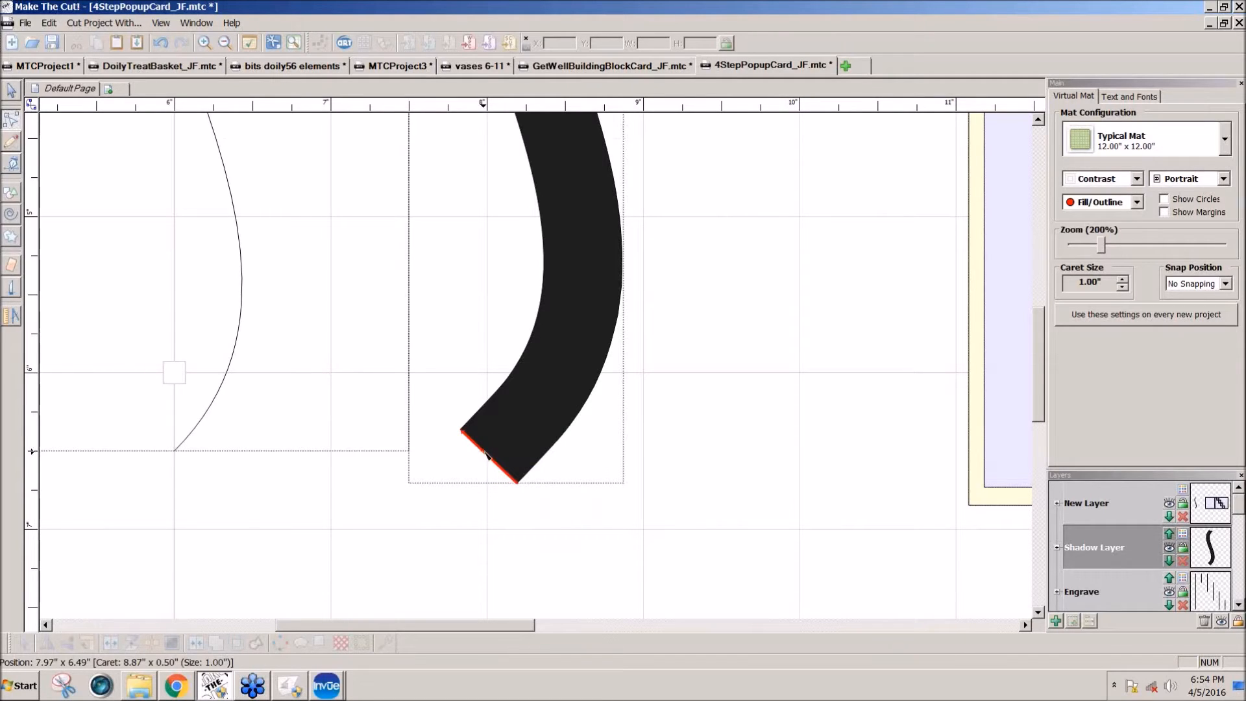
# Step: Convert the shadow's lower end edge to a line and bring its inner corner node level with the opposite corner, at about X 7.53, Y 6.70
pyautogui.rightClick(484, 453)
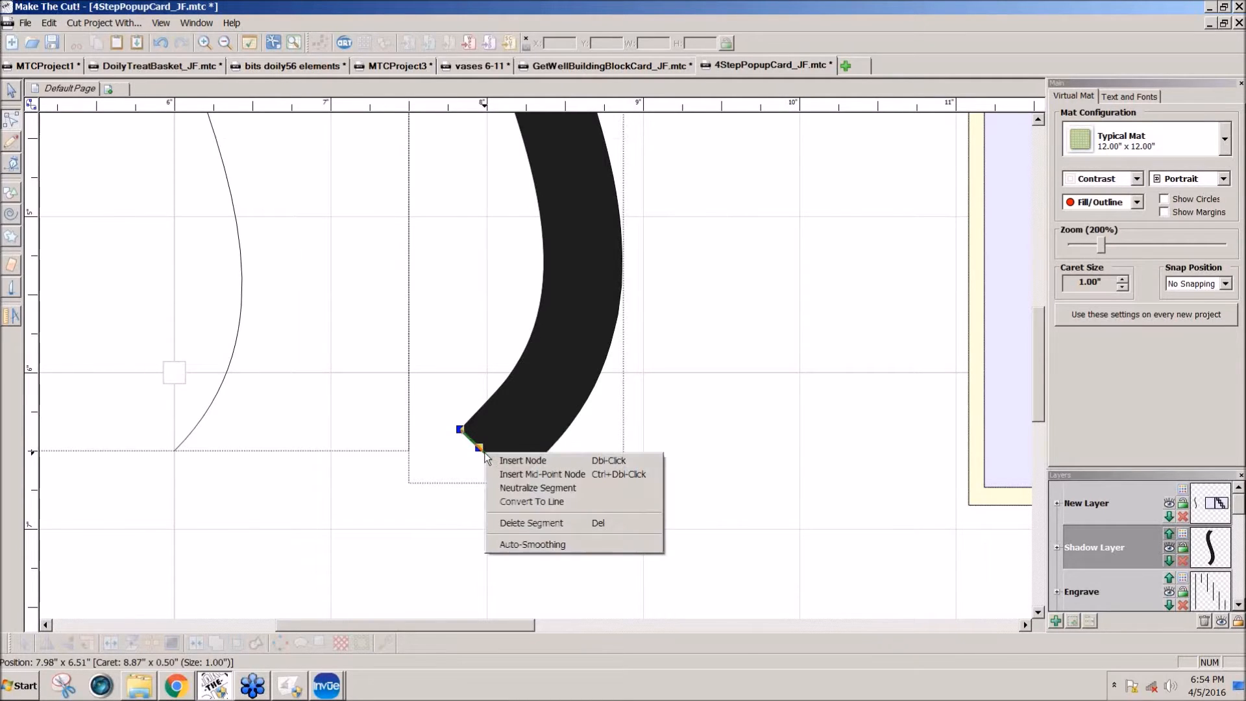
pyautogui.click(532, 504)
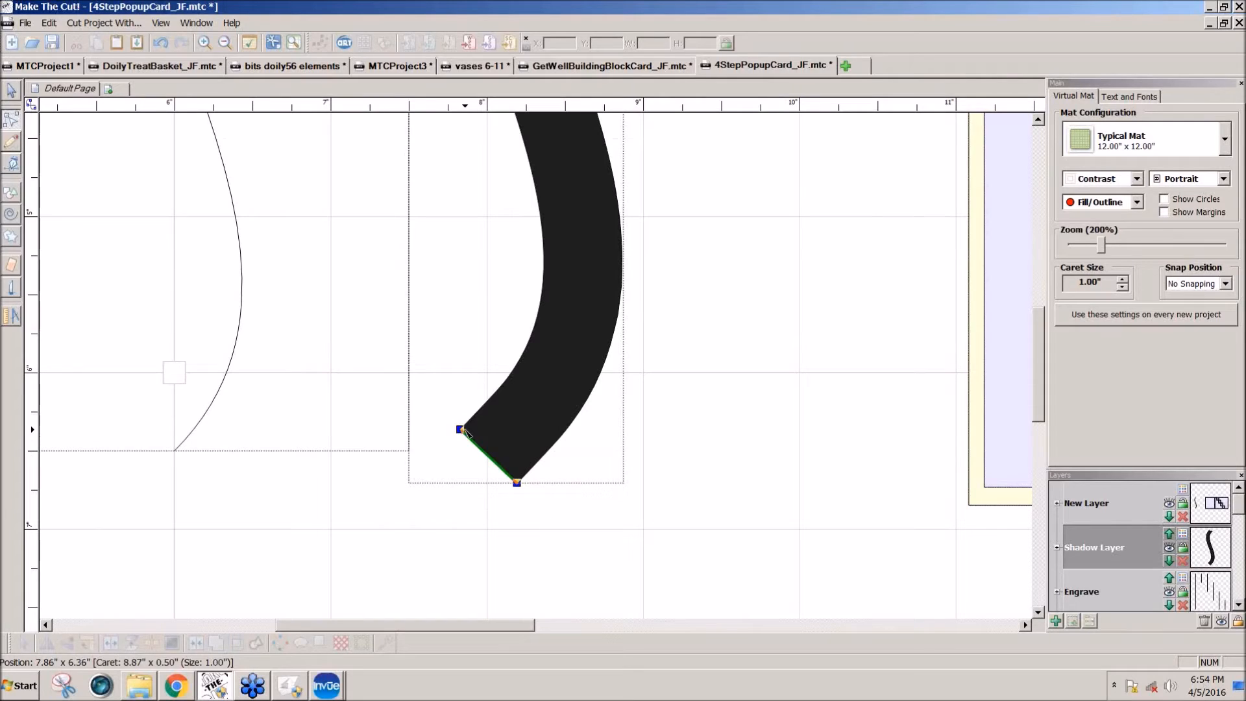
pyautogui.moveTo(461, 432); pyautogui.dragTo(414, 484)
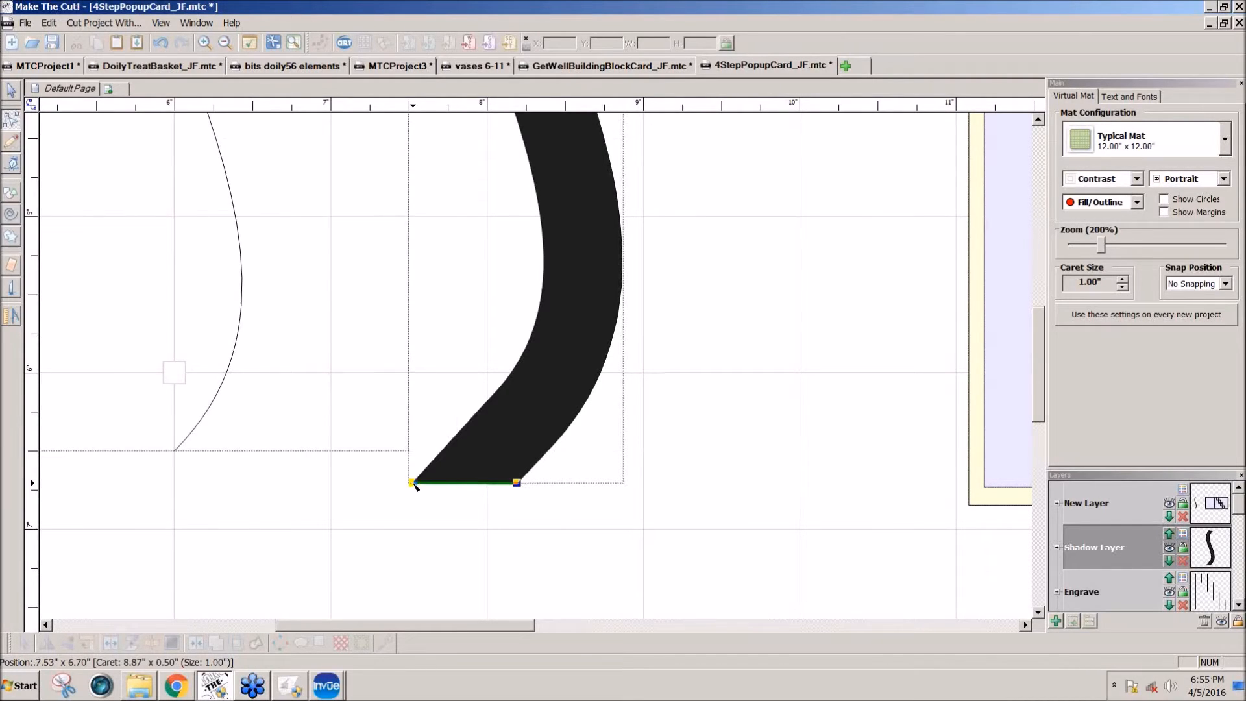
# Step: Delete the stray segments that stick out past the shadow's upper end
pyautogui.moveTo(1036, 400); pyautogui.dragTo(1027, 246)
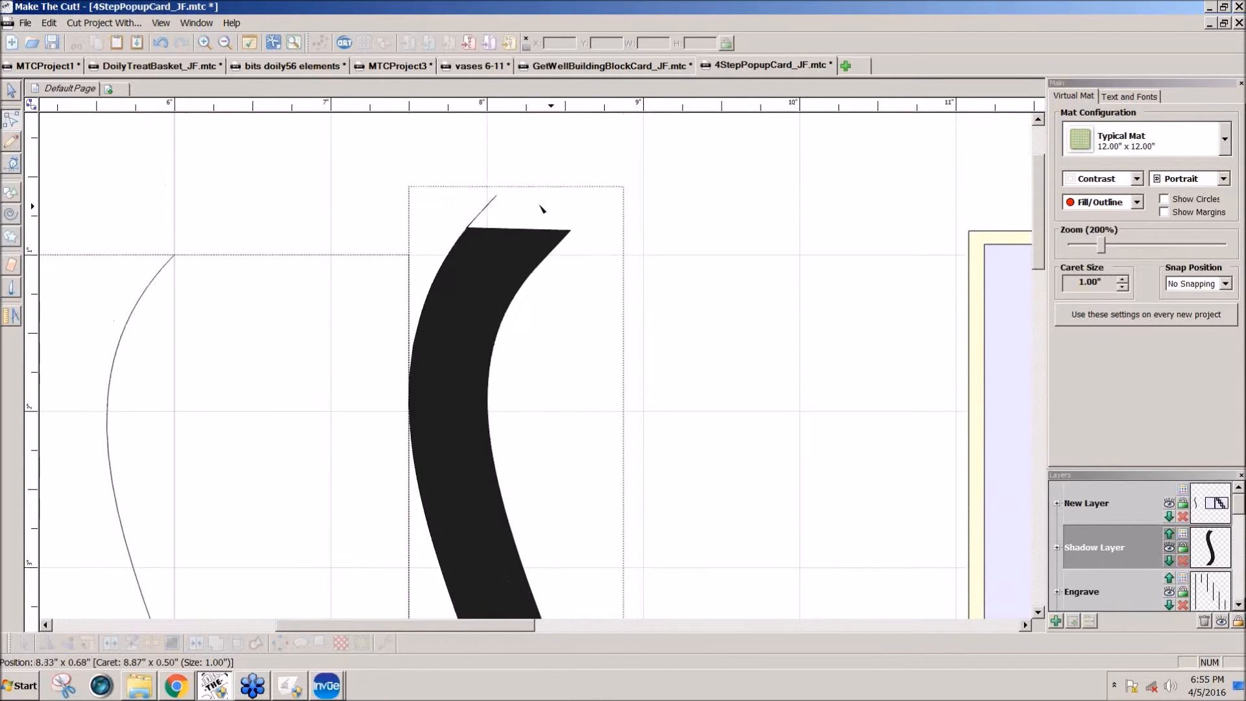
pyautogui.click(484, 220)
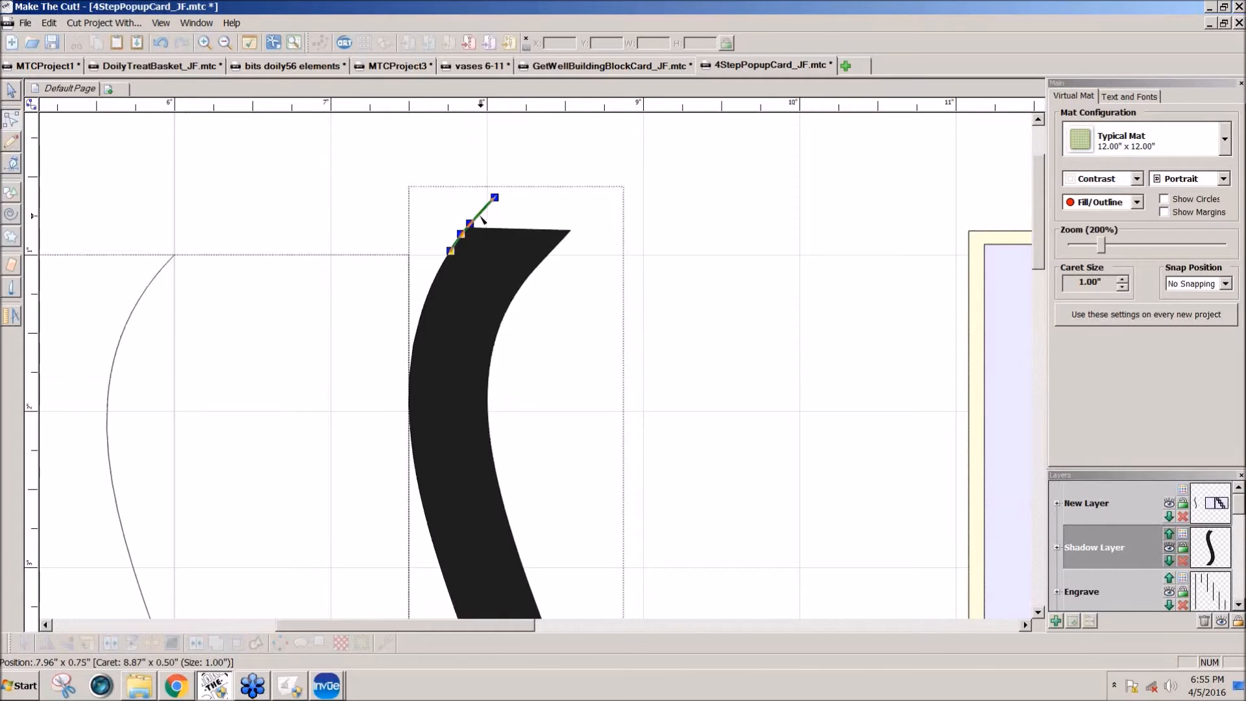
pyautogui.press('Delete')
pyautogui.click(478, 215)
pyautogui.press('Delete')
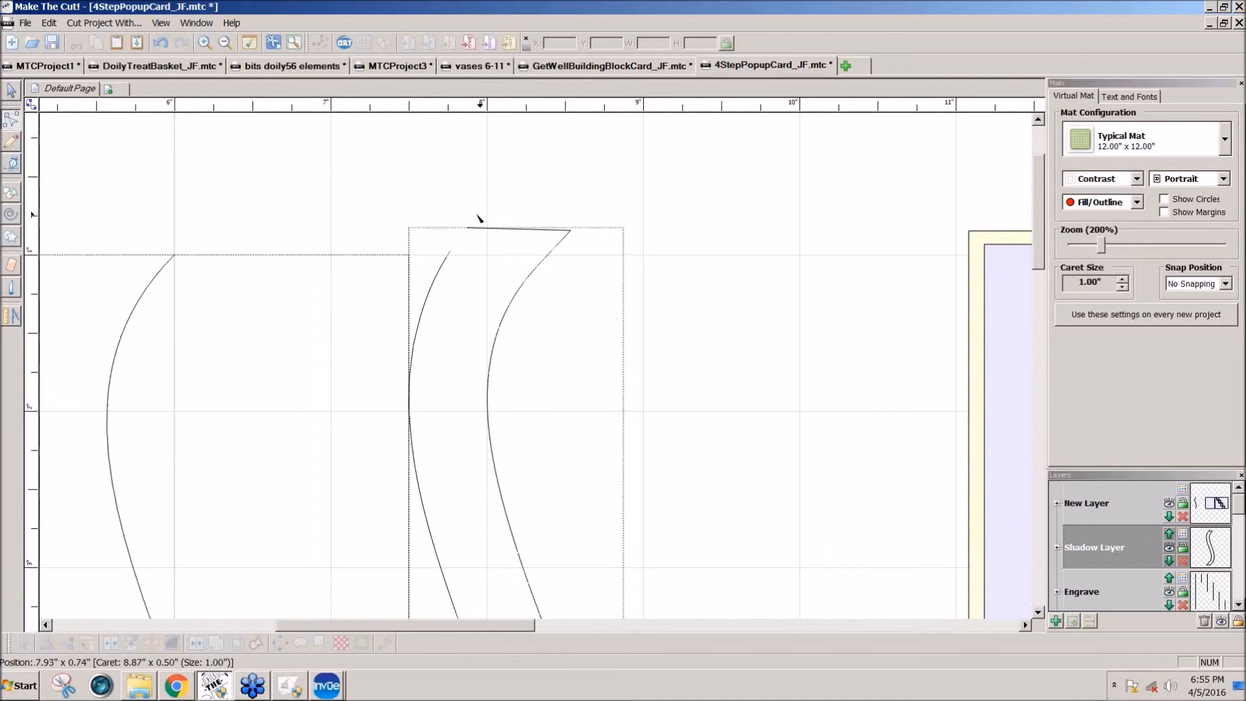
# Step: Level the upper edge line and join the open end of the outer curve to its closest node with a line
pyautogui.click(471, 228)
pyautogui.moveTo(467, 229); pyautogui.dragTo(467, 230)
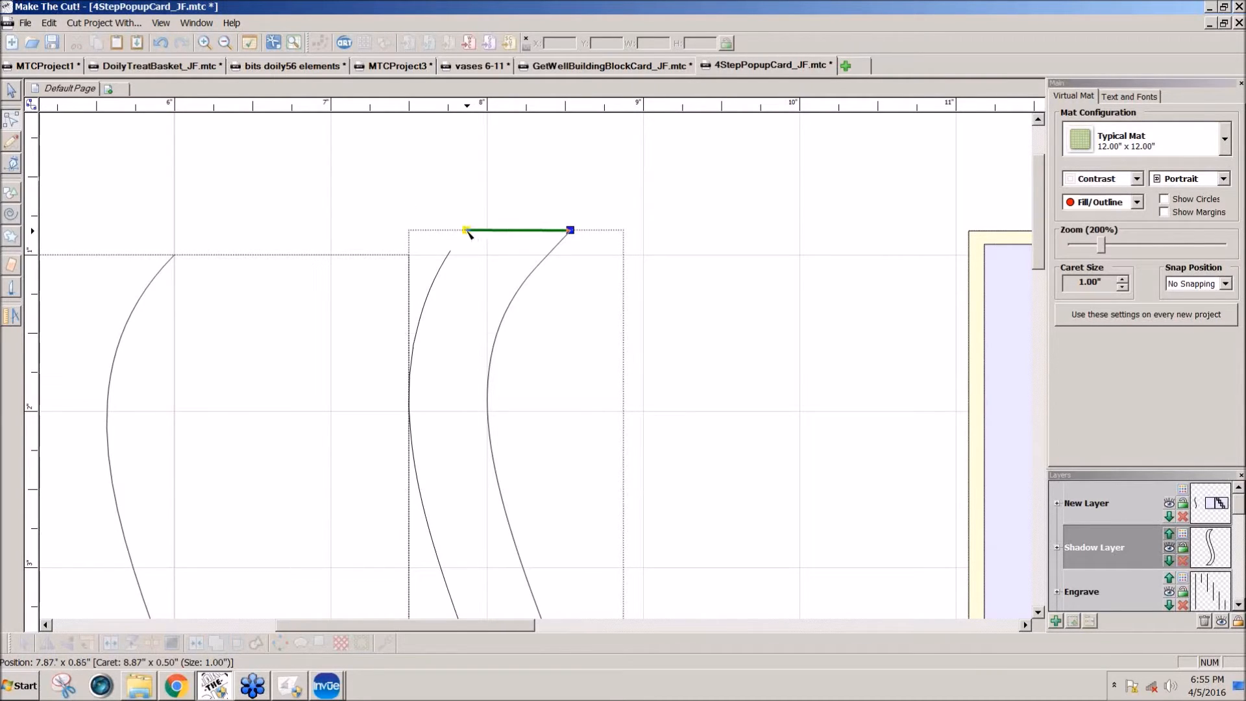
pyautogui.click(450, 253)
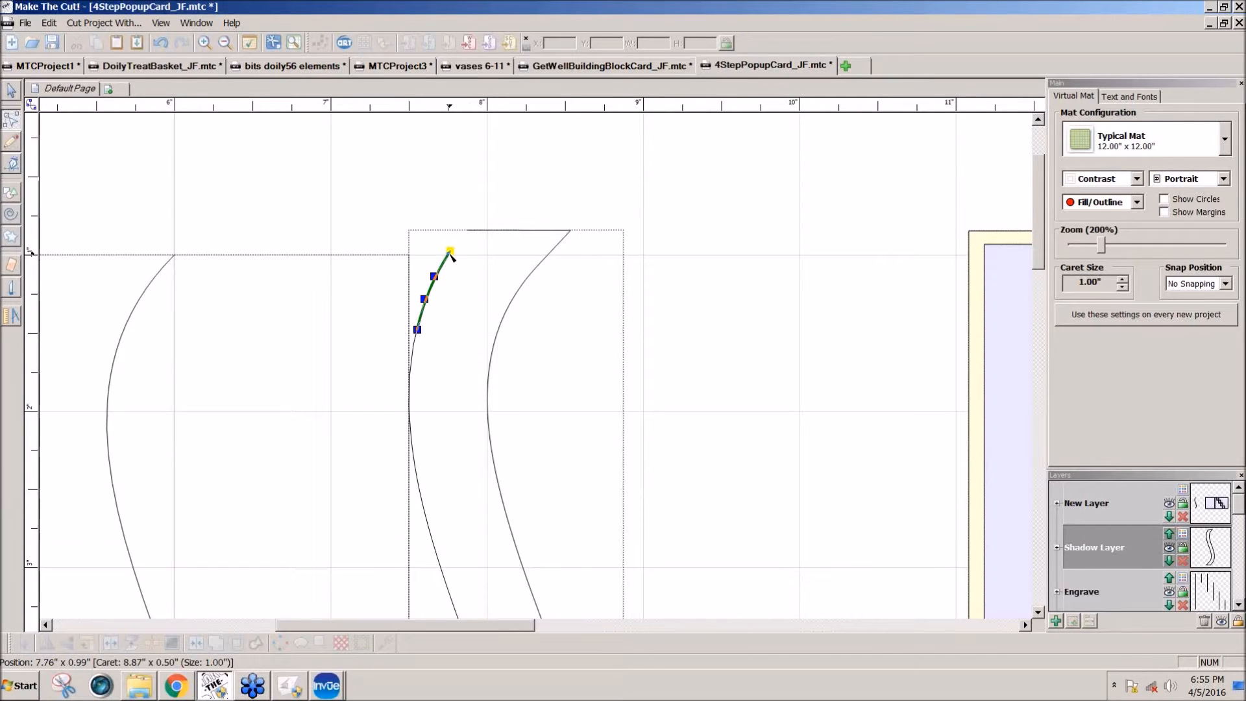
pyautogui.rightClick(450, 251)
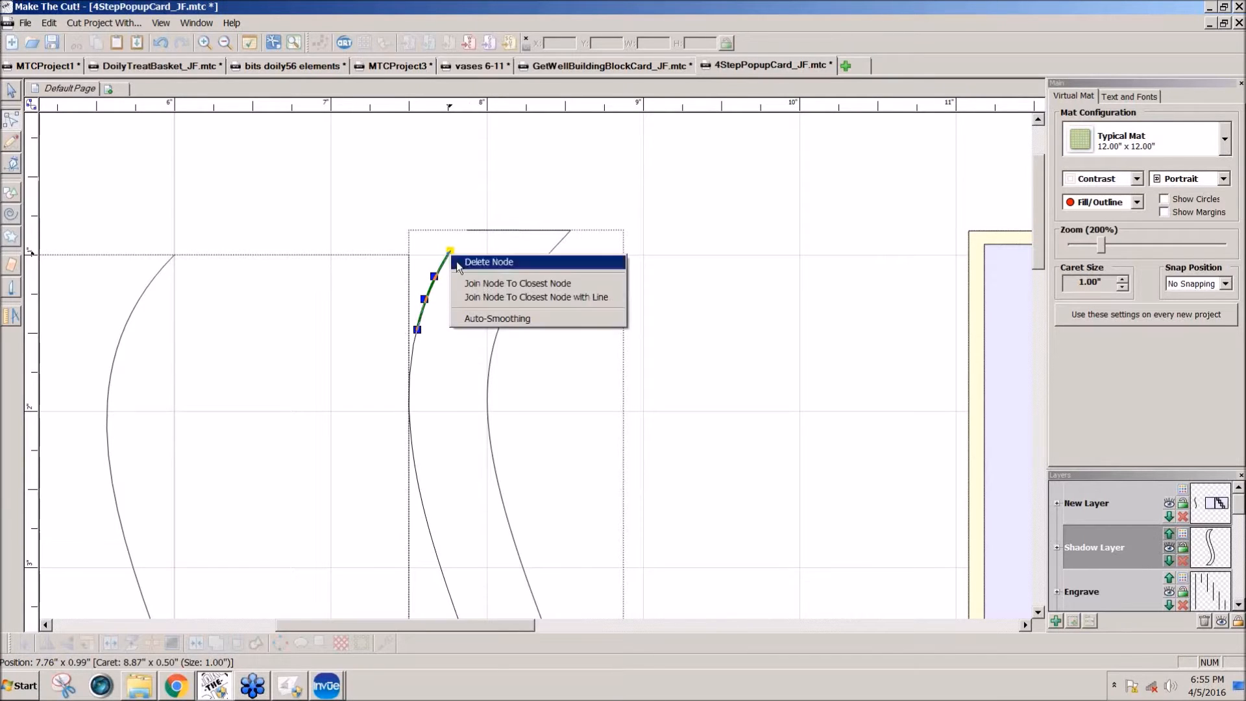
pyautogui.click(492, 298)
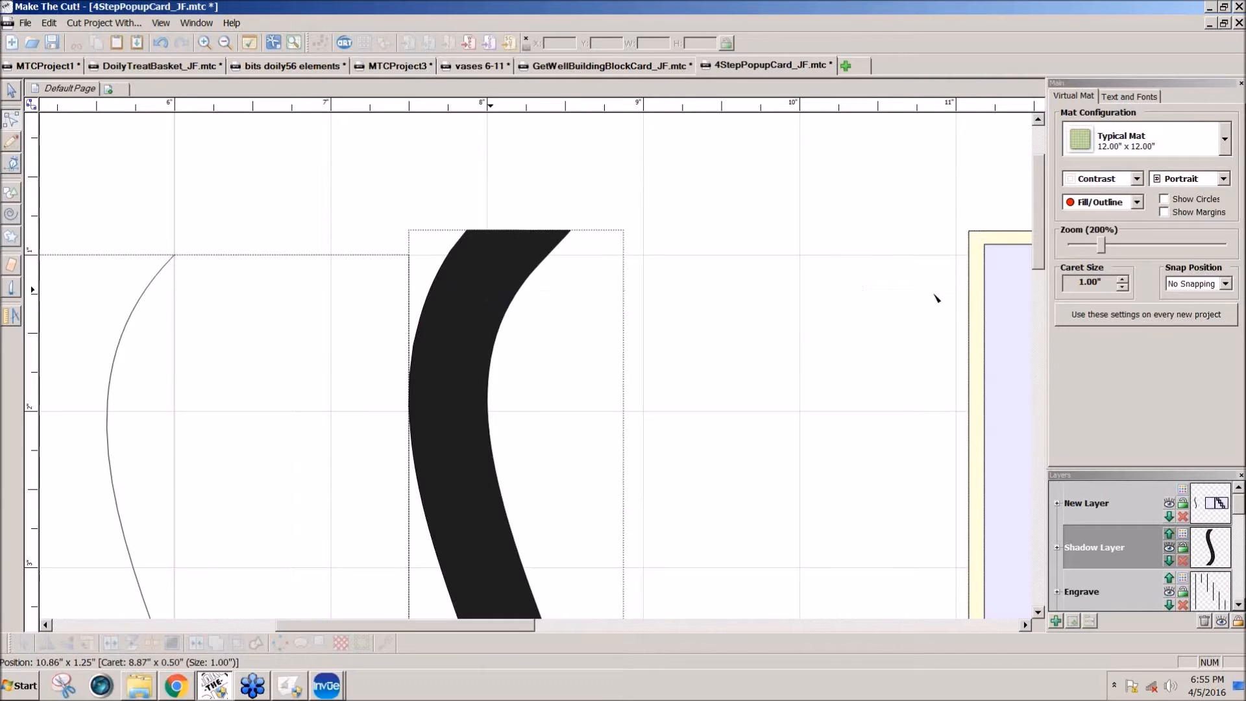
pyautogui.moveTo(1101, 246); pyautogui.dragTo(1076, 250)
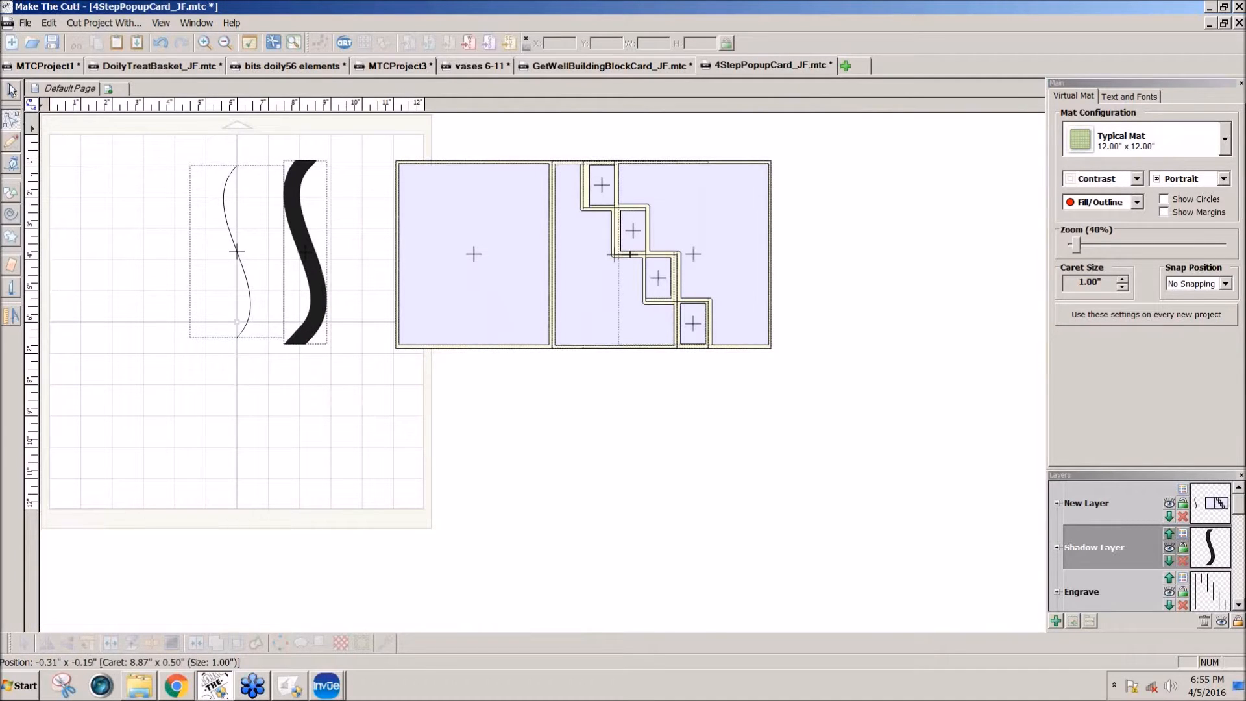
# Step: Examine the border strip in the finished card photo in the 4StepPopupCard_JF folder, and return to Make The Cut
pyautogui.click(148, 693)
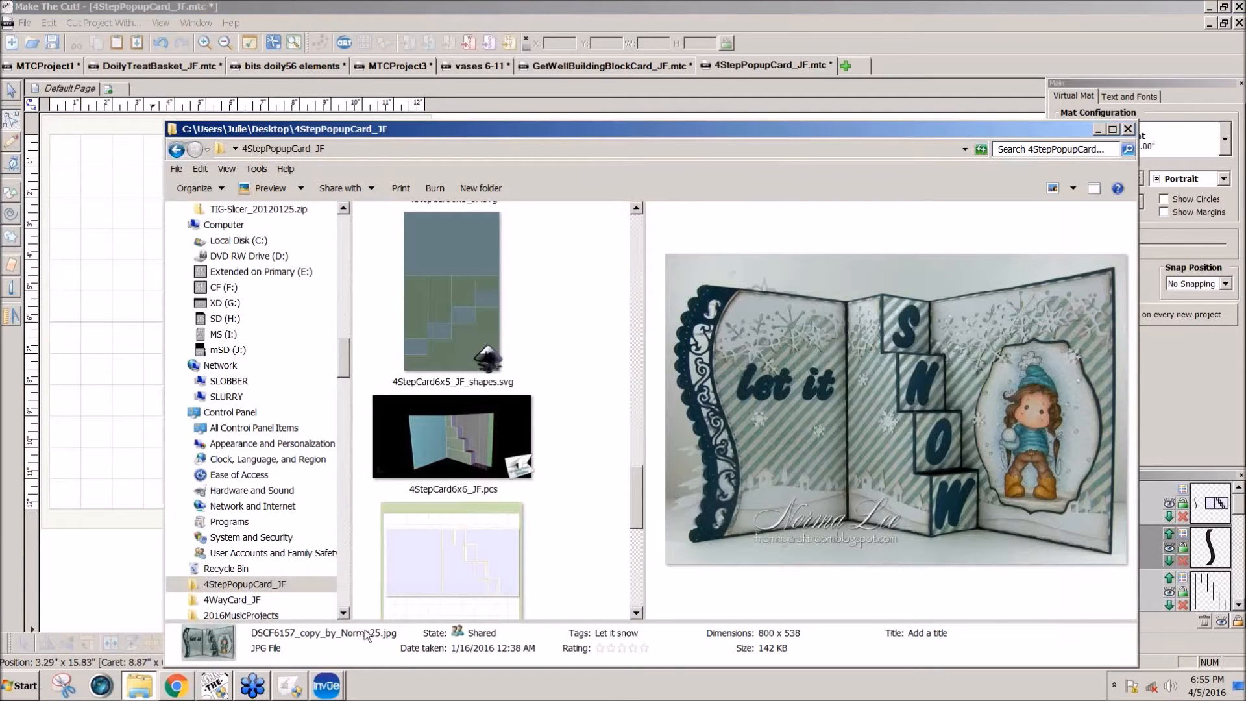
pyautogui.moveTo(189, 686)
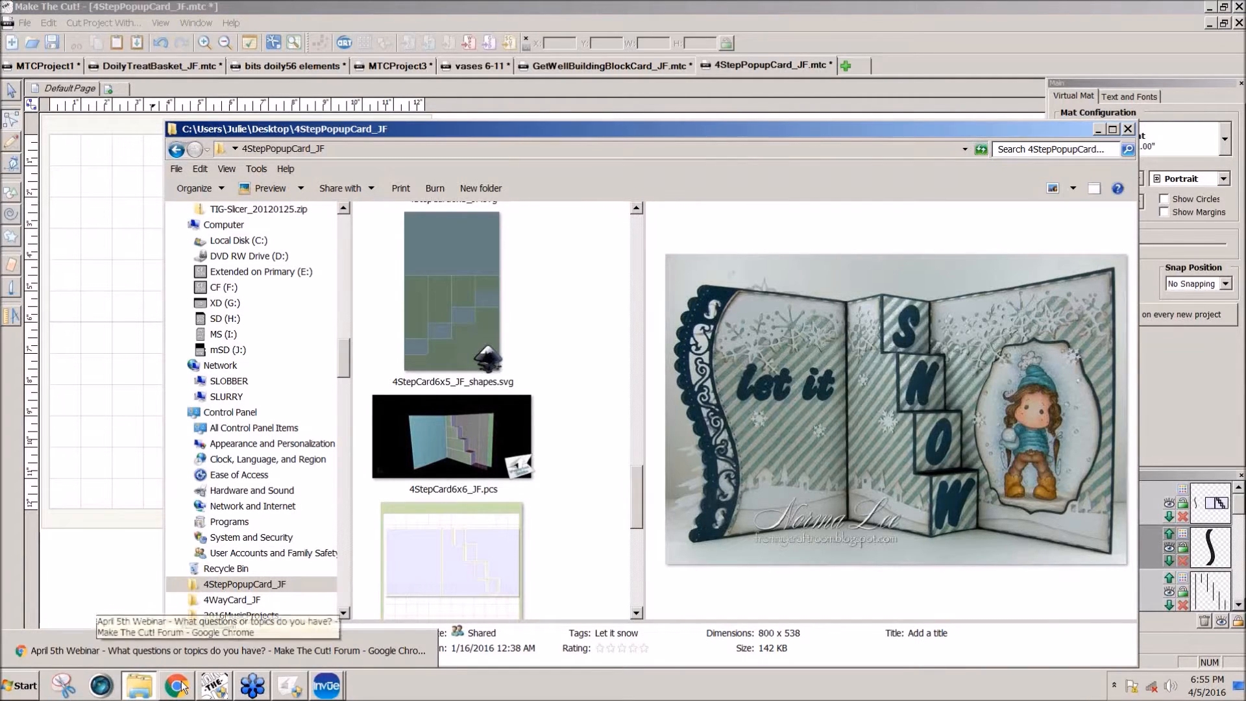
pyautogui.click(228, 689)
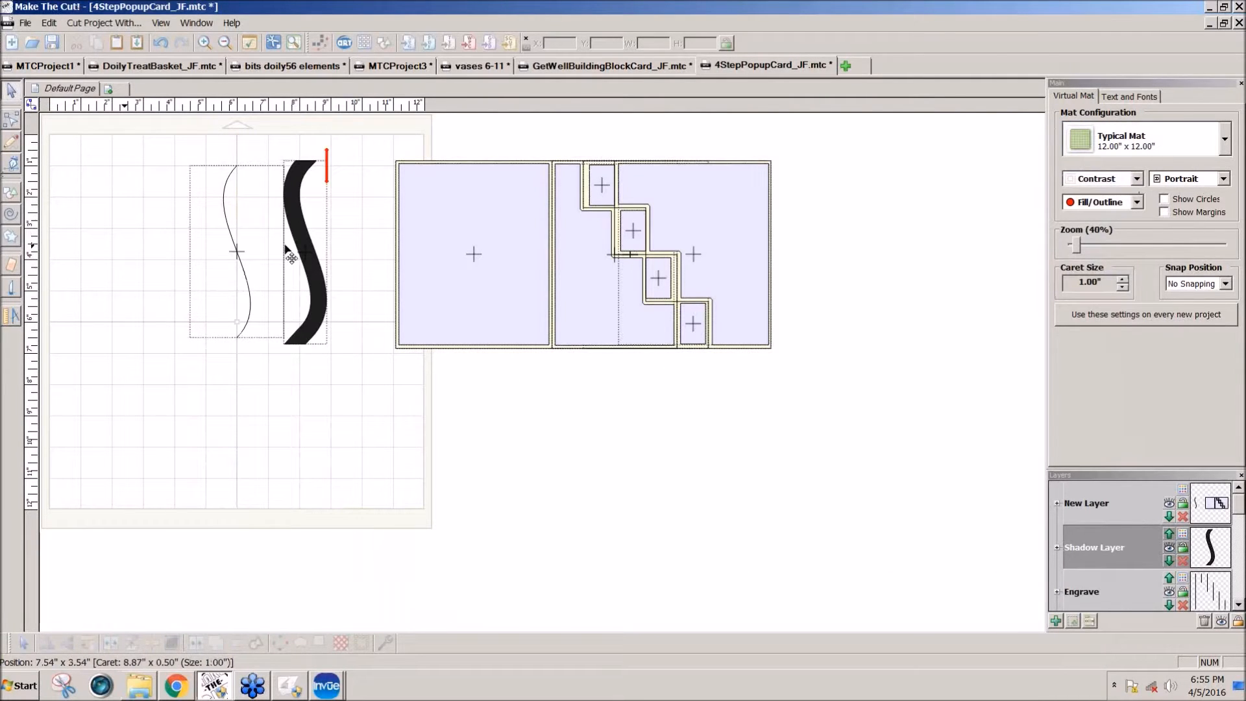
# Step: Move the S-shaped strip onto the card's large front panel and transfer it to a new layer
pyautogui.click(306, 259)
pyautogui.moveTo(306, 260); pyautogui.dragTo(376, 260)
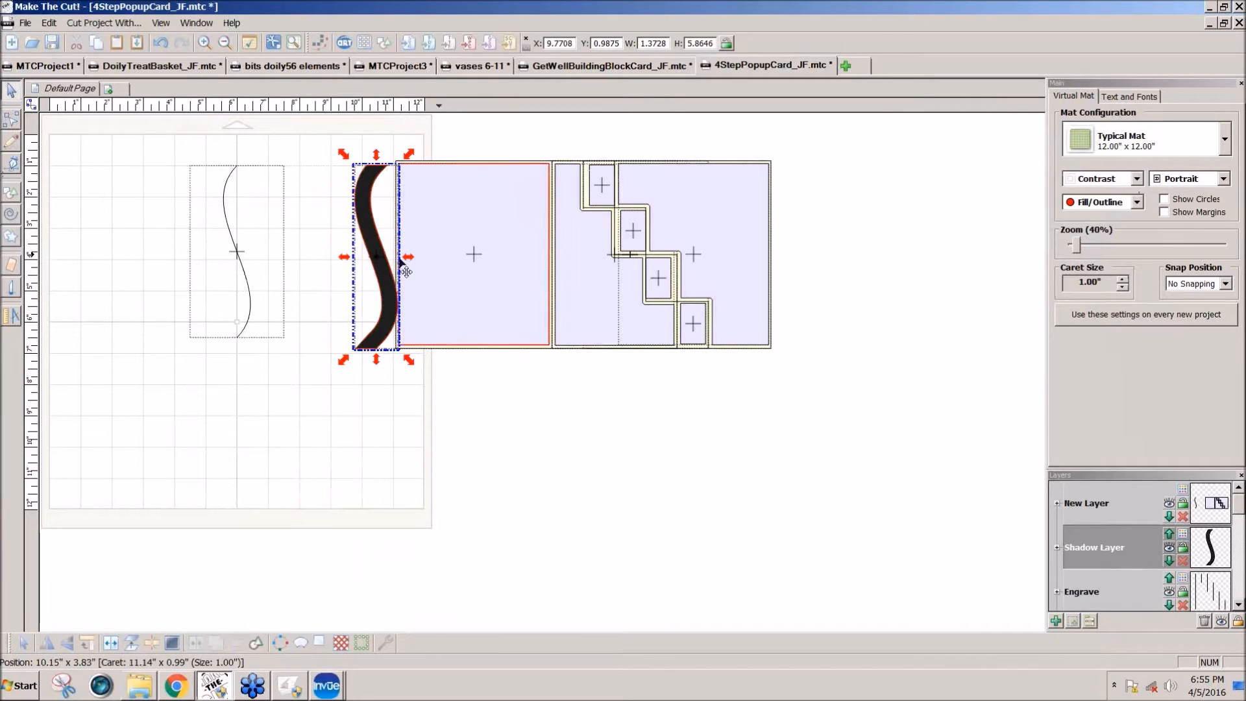
pyautogui.click(1074, 621)
pyautogui.moveTo(404, 313); pyautogui.dragTo(457, 316)
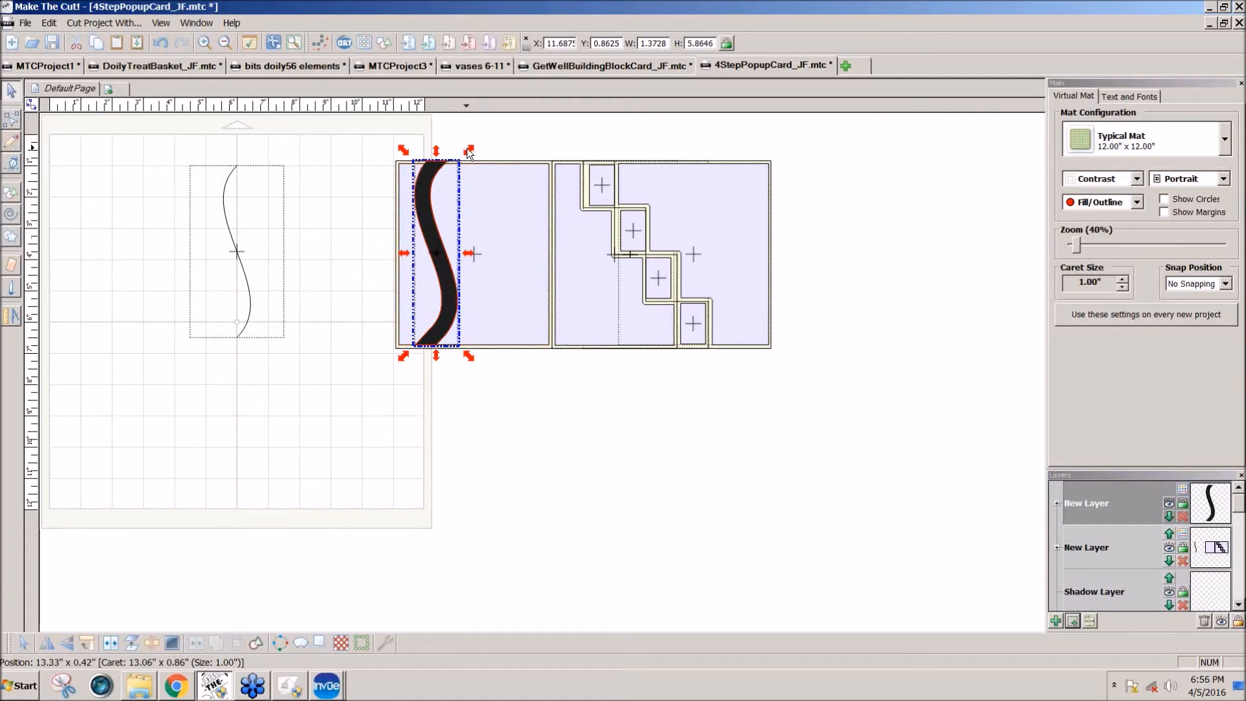
# Step: Scale the strip to about 1.35 x 5.78 in and align it inside the panel's outer edge at about X 11.25, Y 0.97
pyautogui.moveTo(468, 150)
pyautogui.mouseDown()
pyautogui.moveTo(477, 131)
pyautogui.moveTo(467, 156)
pyautogui.mouseUp()
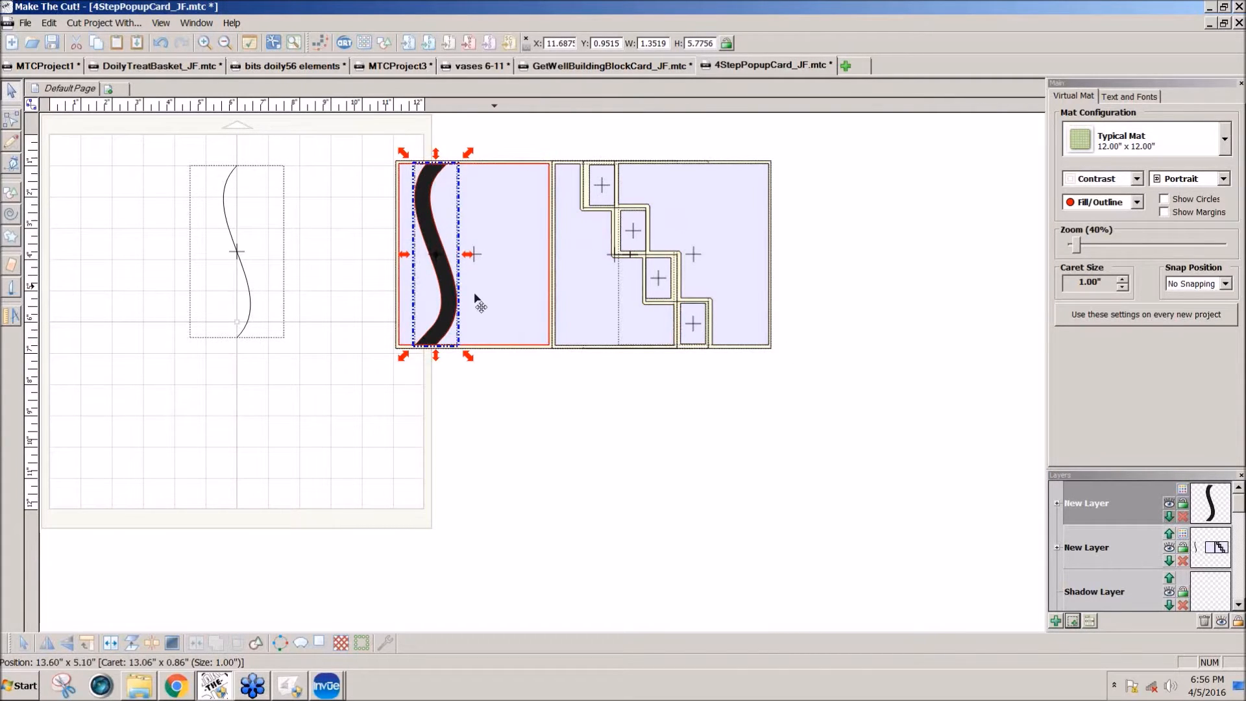
pyautogui.moveTo(450, 316); pyautogui.dragTo(437, 316)
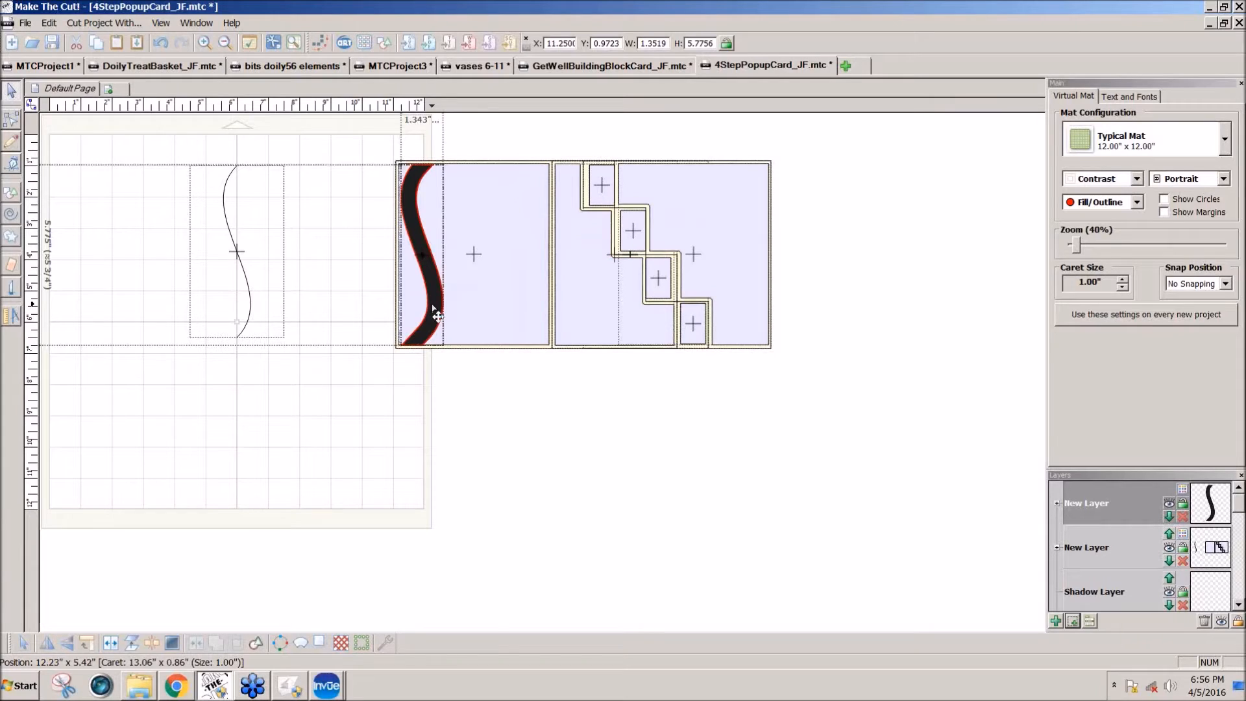
pyautogui.moveTo(438, 316); pyautogui.dragTo(437, 316)
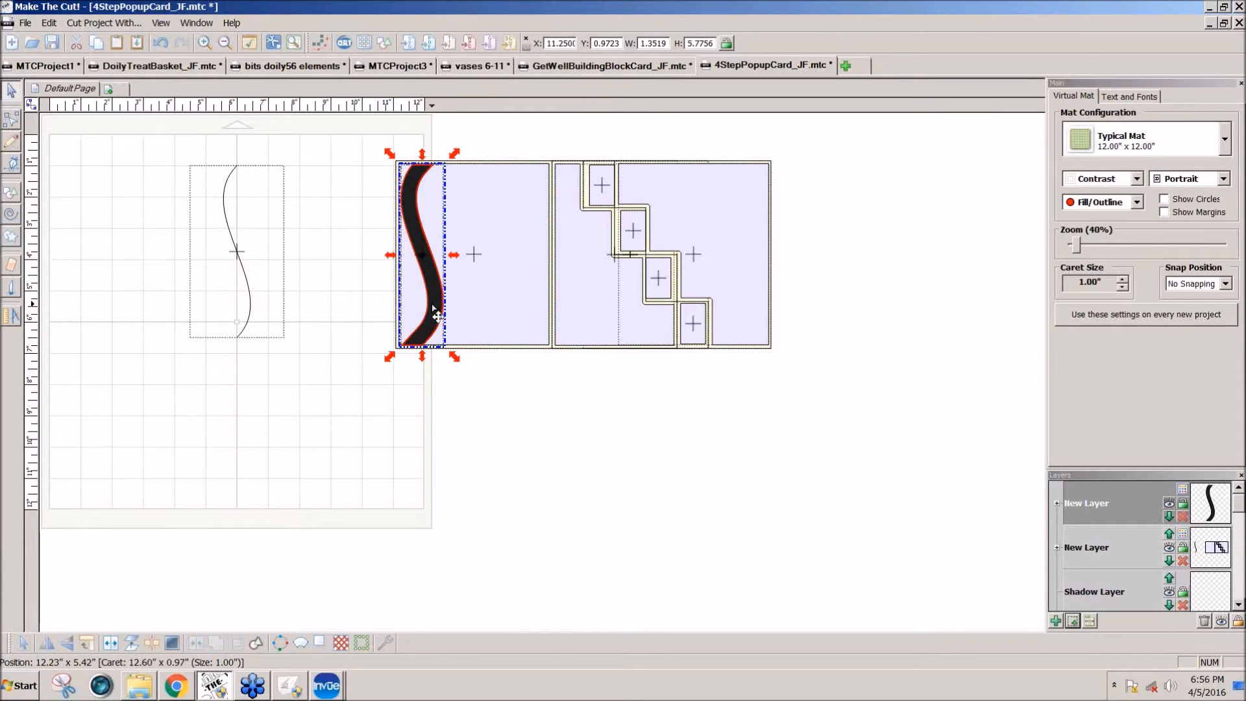
# Step: Move the strip off the panel to just below the card, at about X 10.71, Y 7.01, and deselect it
pyautogui.keyDown('shift'); pyautogui.click(497, 319); pyautogui.keyUp('shift')
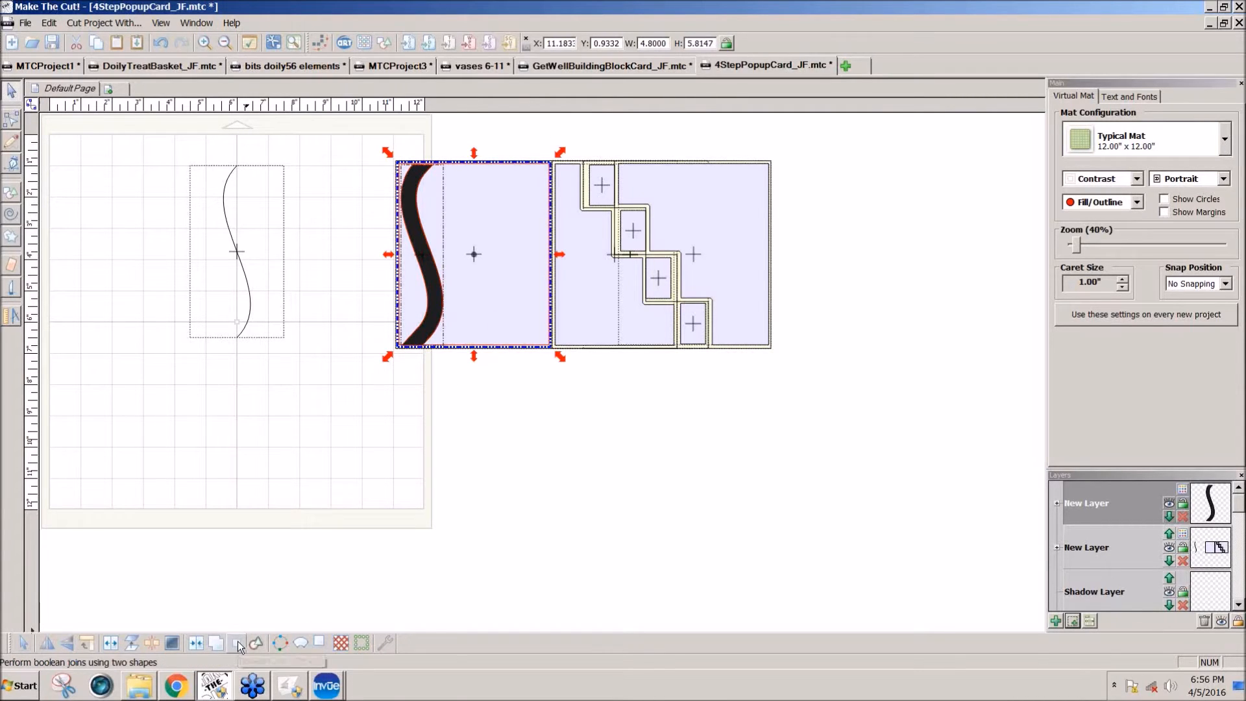
pyautogui.moveTo(416, 344); pyautogui.dragTo(418, 527)
pyautogui.click(517, 453)
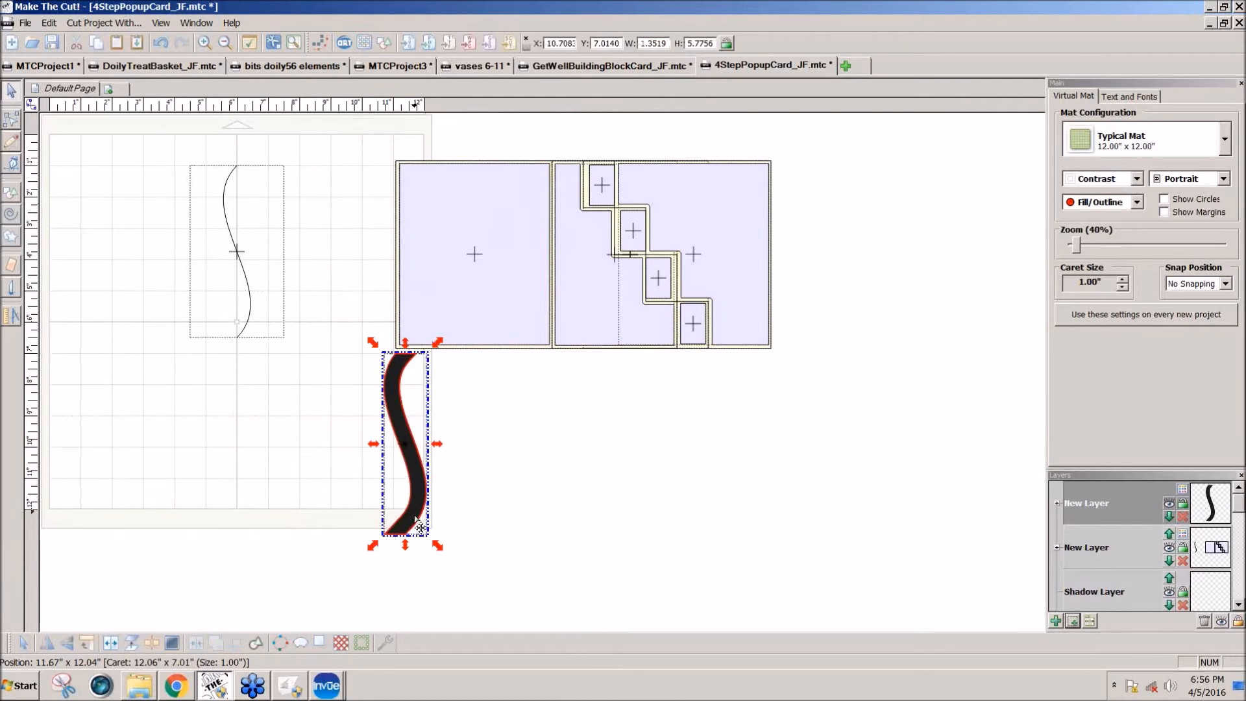
pyautogui.click(516, 494)
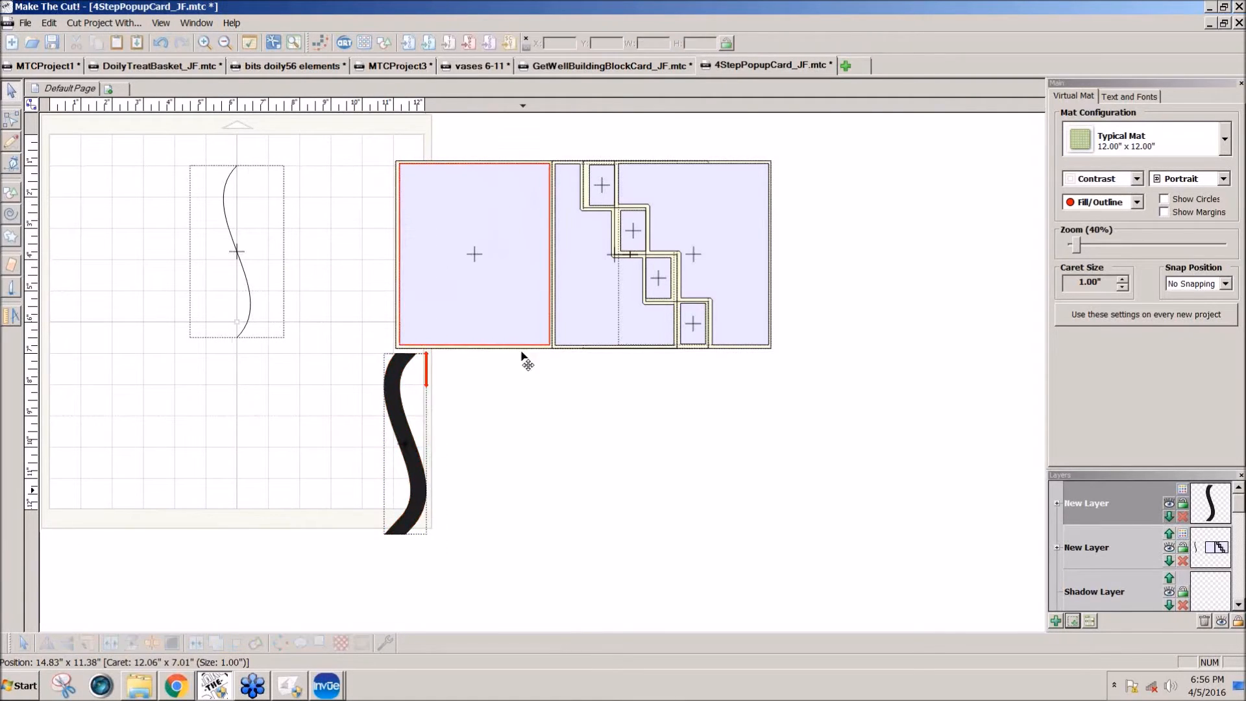
# Step: Find the generic circle in the basic shapes, add it to the project and close the shape library
pyautogui.click(383, 41)
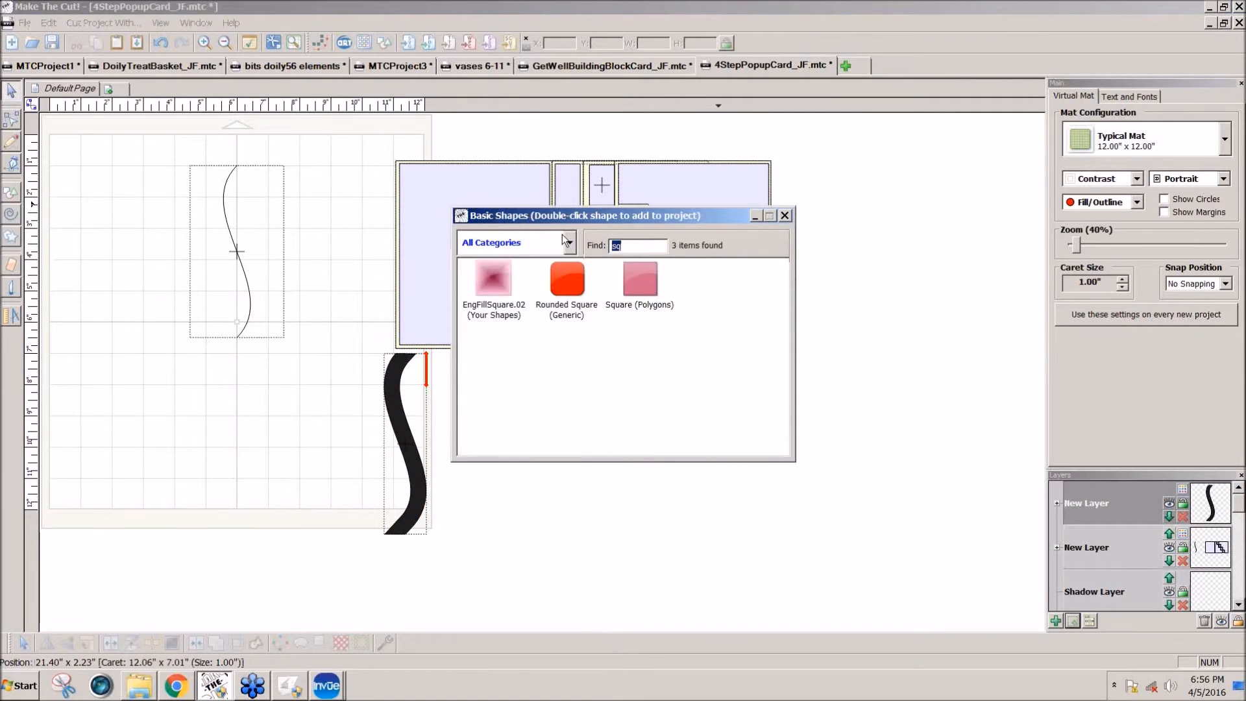
pyautogui.write('ci')
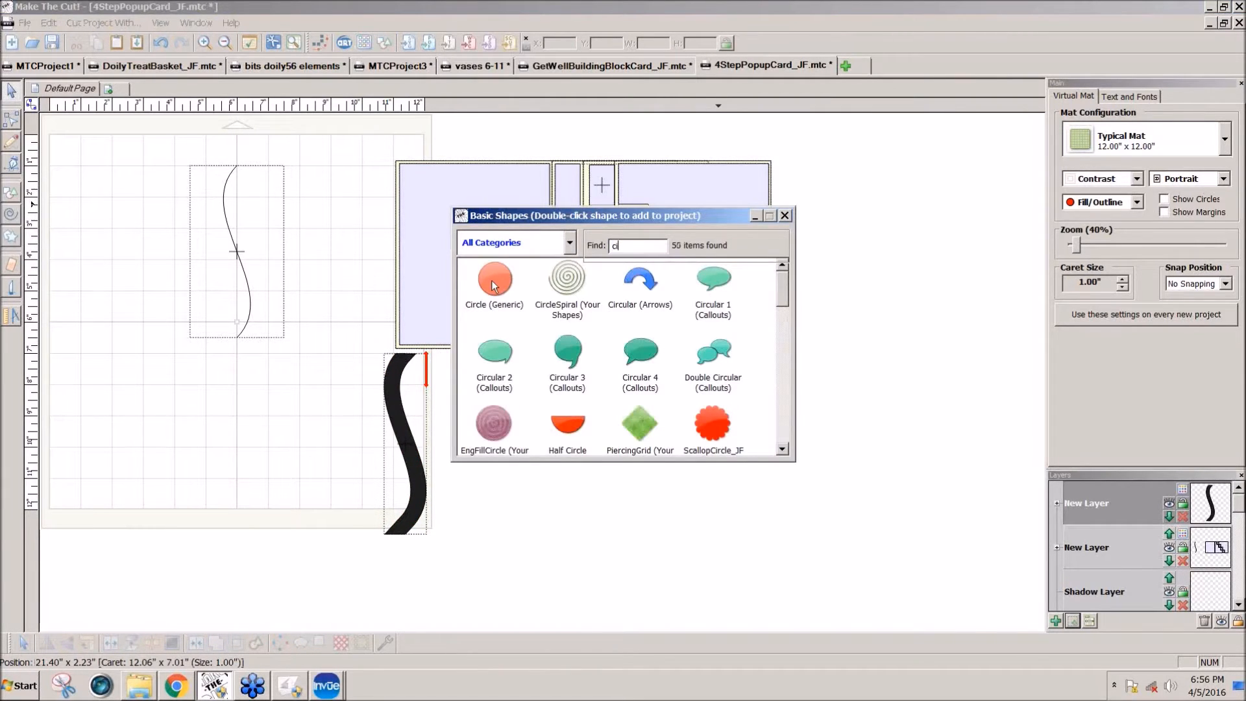
pyautogui.doubleClick(495, 286)
pyautogui.click(785, 216)
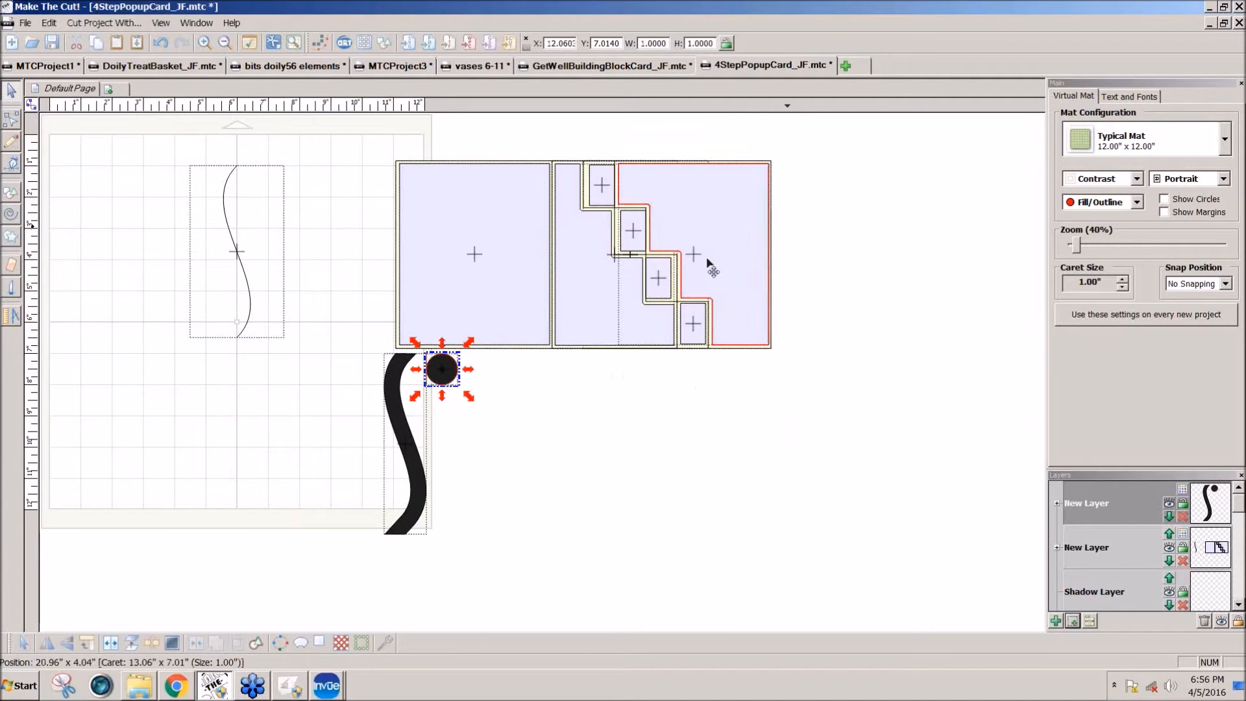
# Step: Lock the circle's proportions and set its size to 0.5 in
pyautogui.click(725, 45)
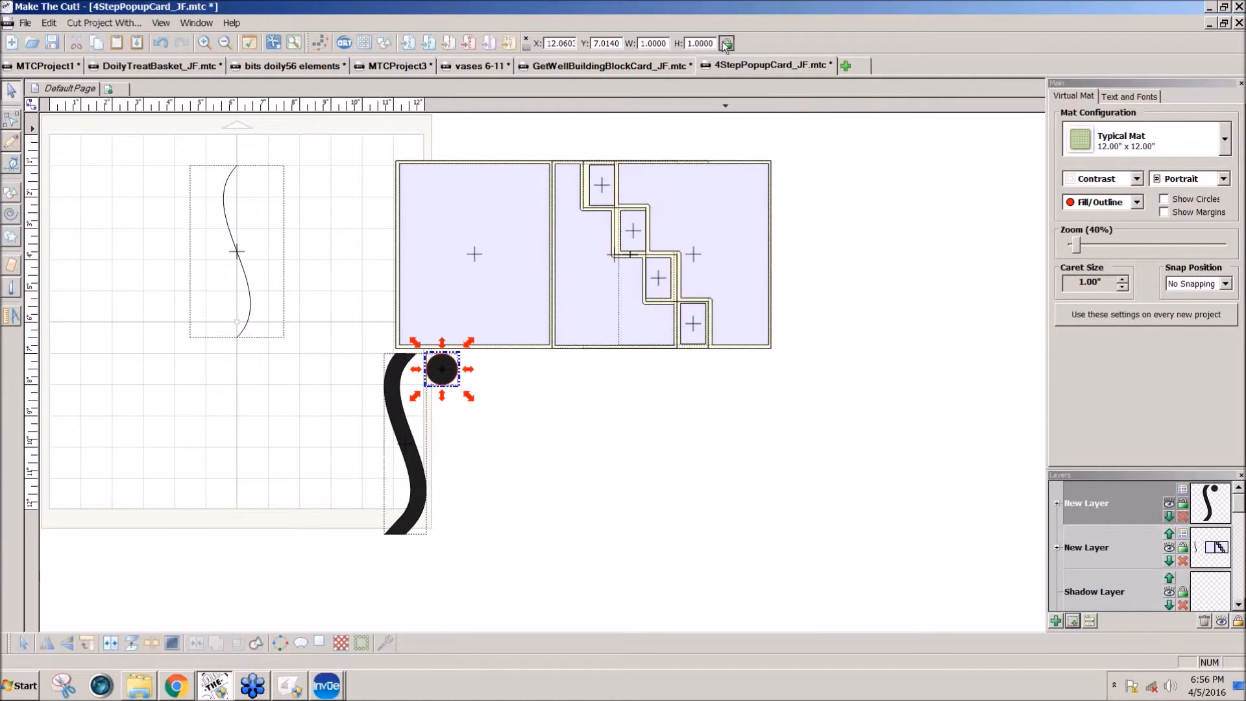
pyautogui.moveTo(712, 42); pyautogui.dragTo(679, 41)
pyautogui.write('0.5')
pyautogui.press('Return')
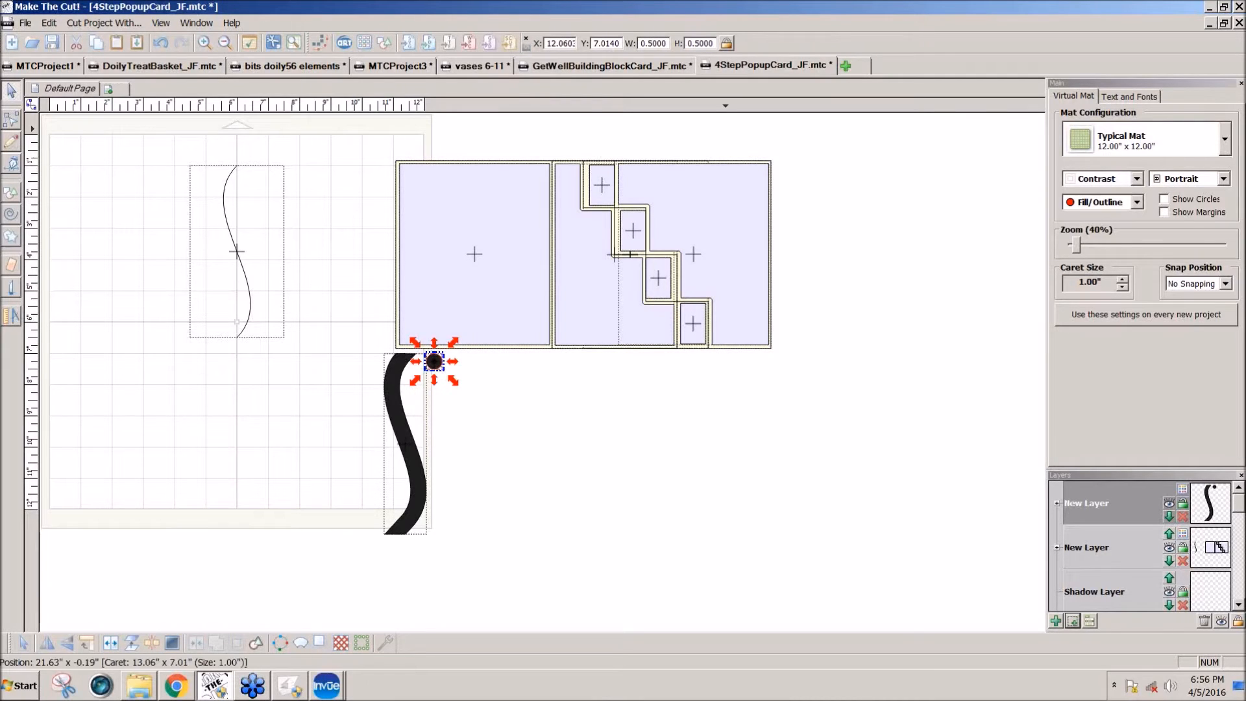
# Step: Wrap the circle along the S-shaped strip with a repeat count of 12 and an offset of about 51% so the scallops follow its left edge
pyautogui.moveTo(438, 362); pyautogui.dragTo(402, 373)
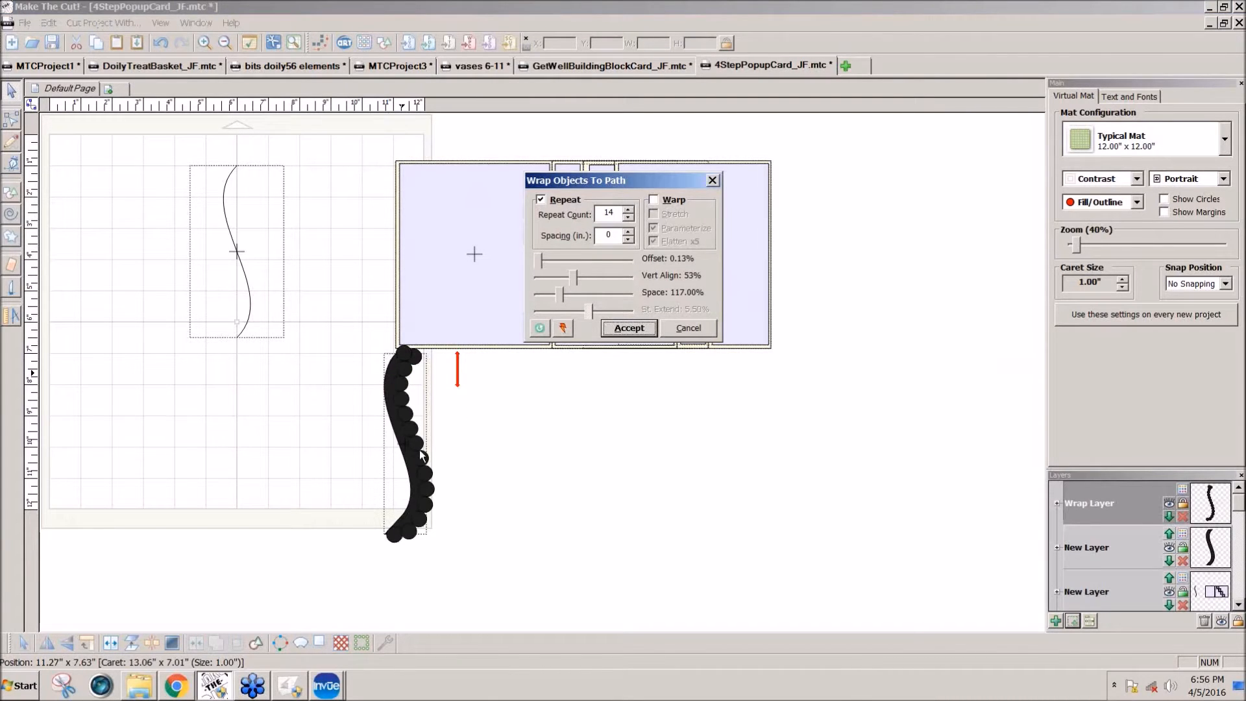
pyautogui.click(540, 263)
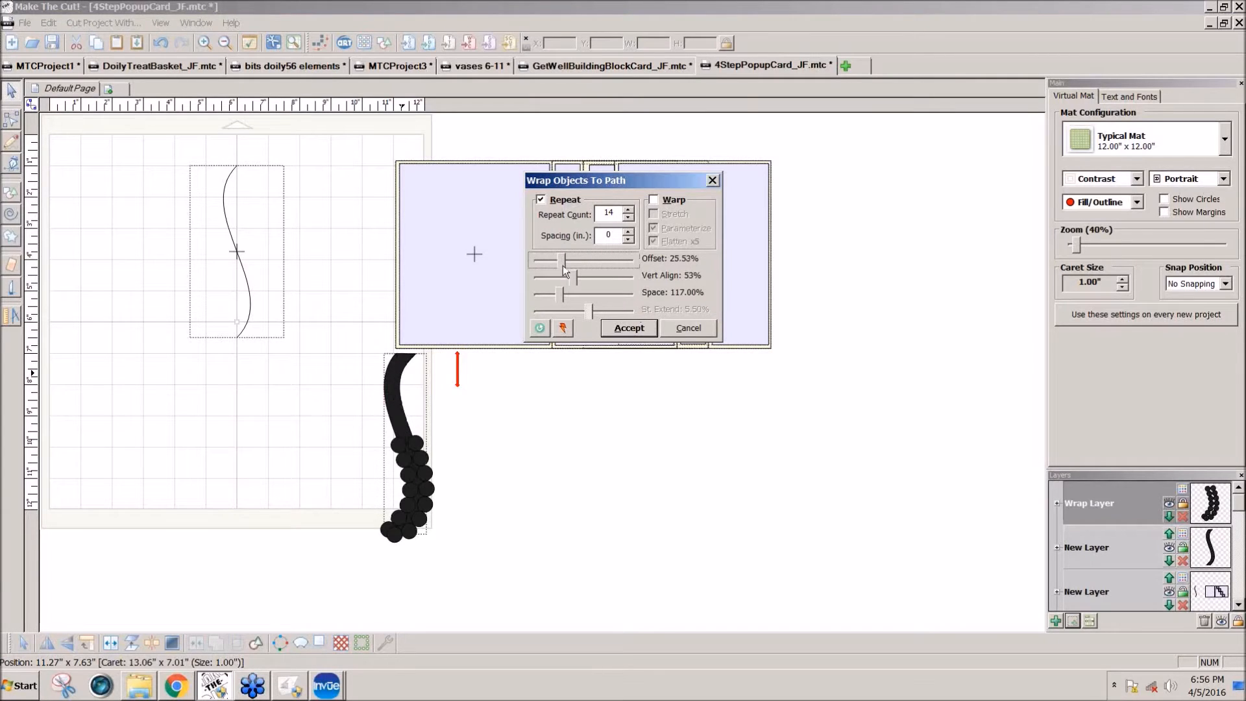
pyautogui.moveTo(562, 266); pyautogui.dragTo(585, 266)
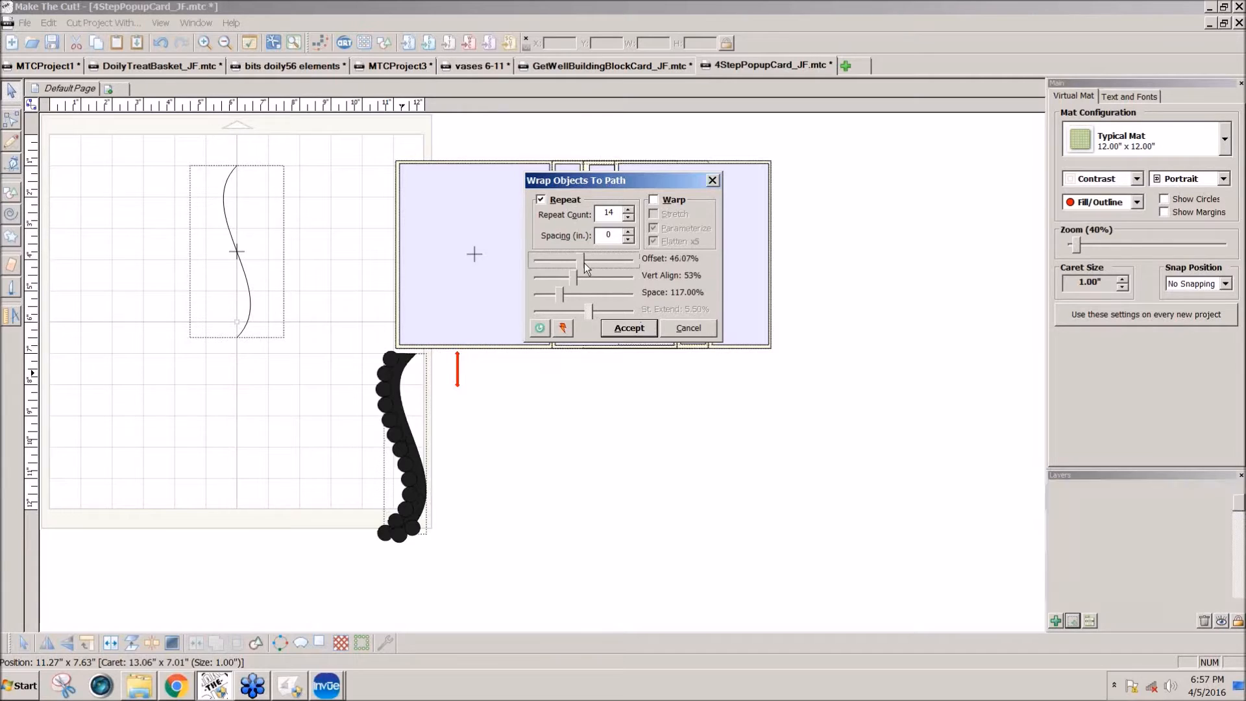
pyautogui.click(628, 219)
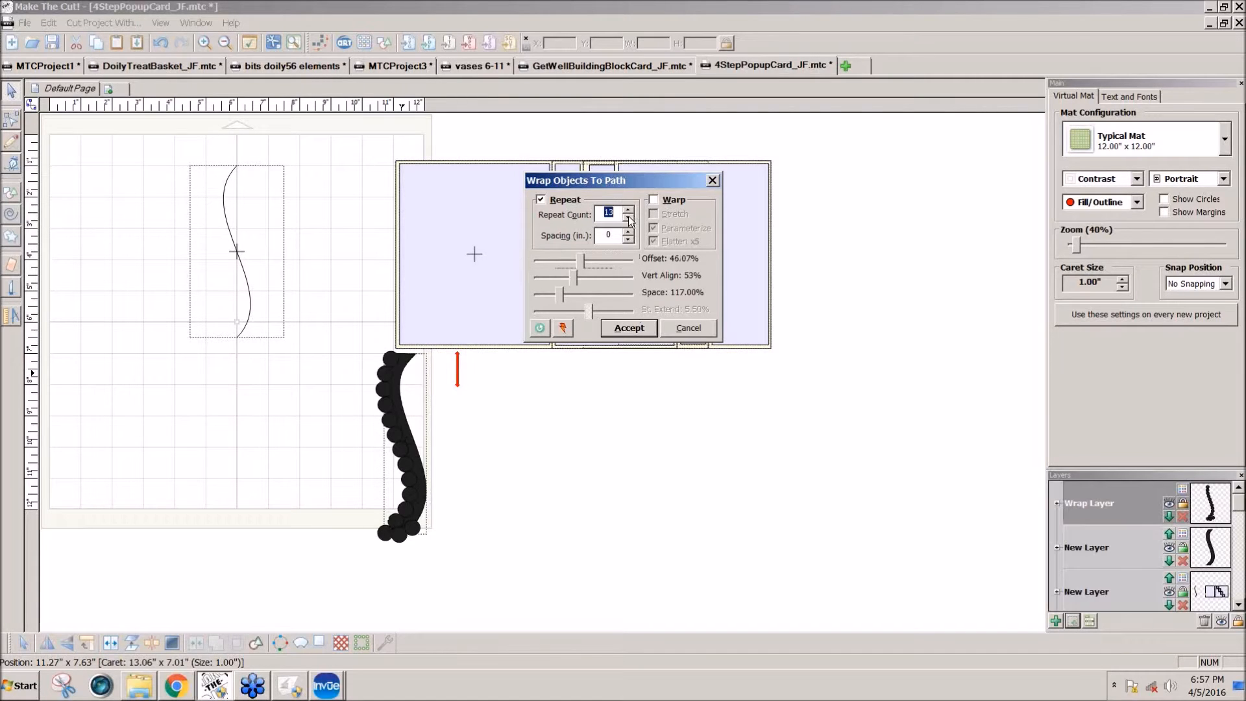
pyautogui.click(581, 258)
pyautogui.moveTo(581, 257); pyautogui.dragTo(575, 261)
pyautogui.click(628, 219)
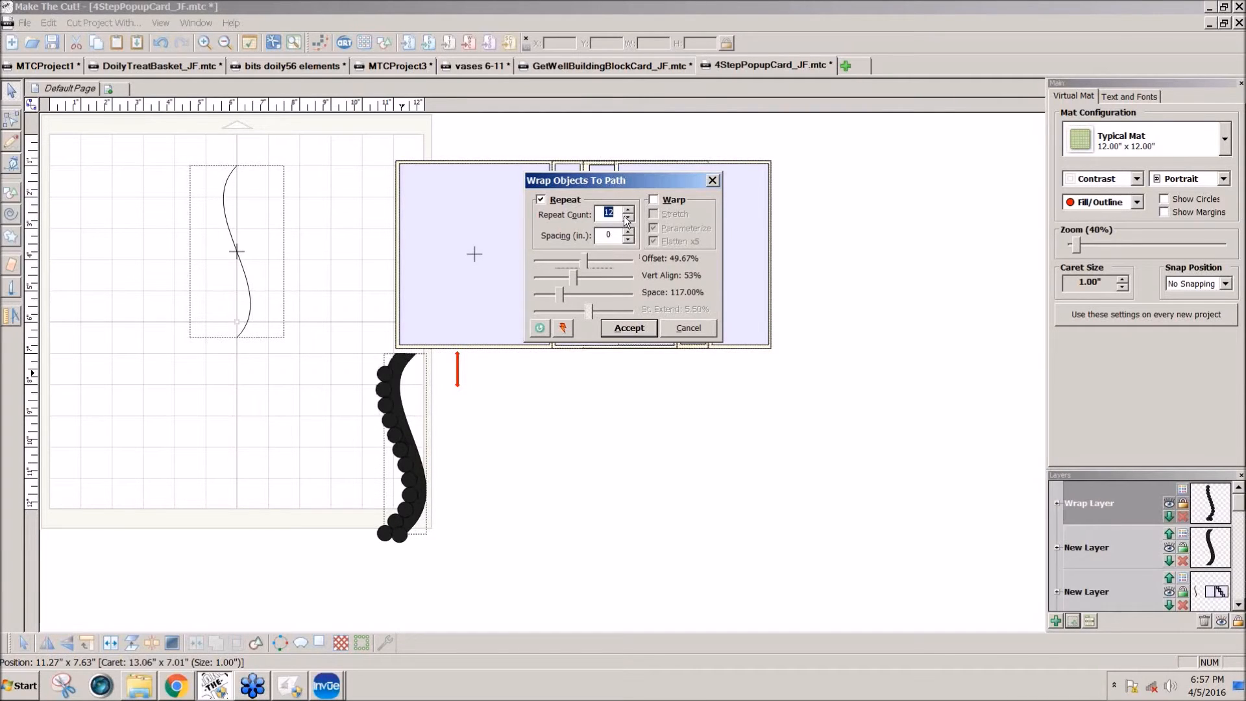
pyautogui.click(580, 260)
pyautogui.moveTo(580, 260); pyautogui.dragTo(588, 258)
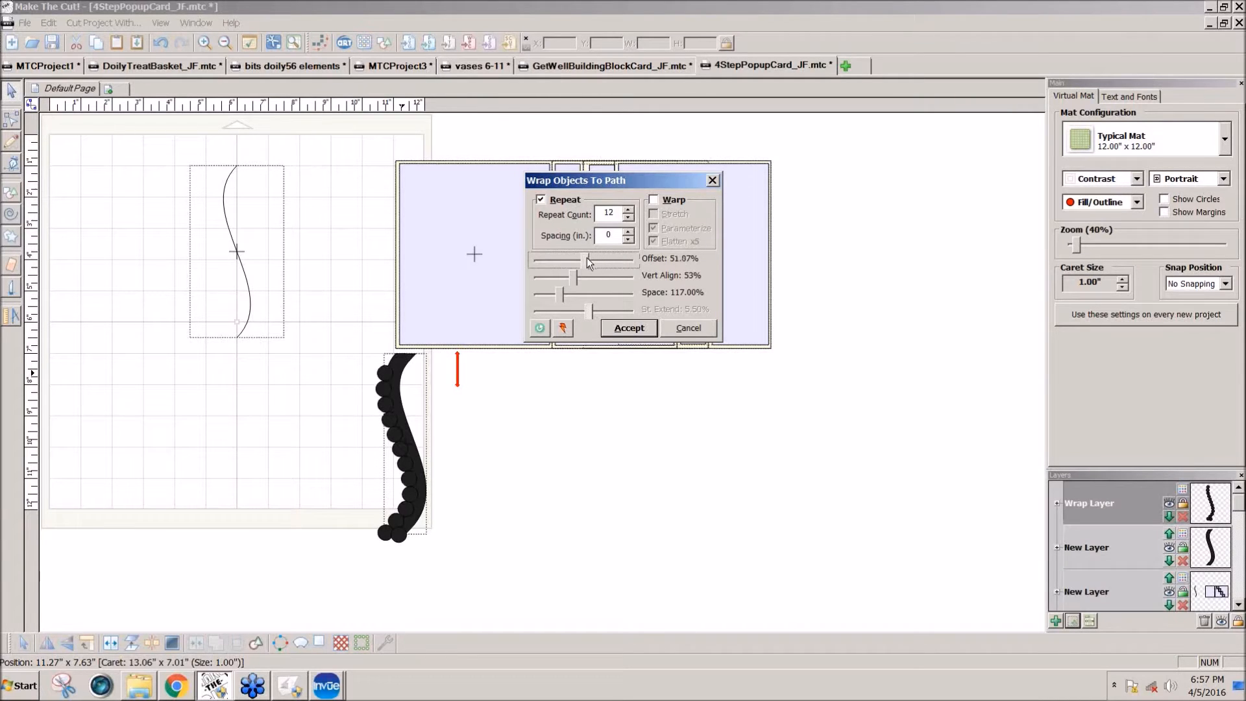
# Step: Fine-tune the wrap offset to 52.80% and accept the wrap without welding the overlapping paths
pyautogui.press('Right')
pyautogui.press('Right')
pyautogui.press('Right')
pyautogui.press('Right')
pyautogui.press('Right')
pyautogui.press('Right')
pyautogui.press('Right')
pyautogui.press('Right')
pyautogui.press('Right')
pyautogui.press('Right')
pyautogui.press('Right')
pyautogui.press('Right')
pyautogui.press('Right')
pyautogui.press('Right')
pyautogui.press('Right')
pyautogui.press('Right')
pyautogui.press('Right')
pyautogui.press('Right')
pyautogui.press('Right')
pyautogui.press('Right')
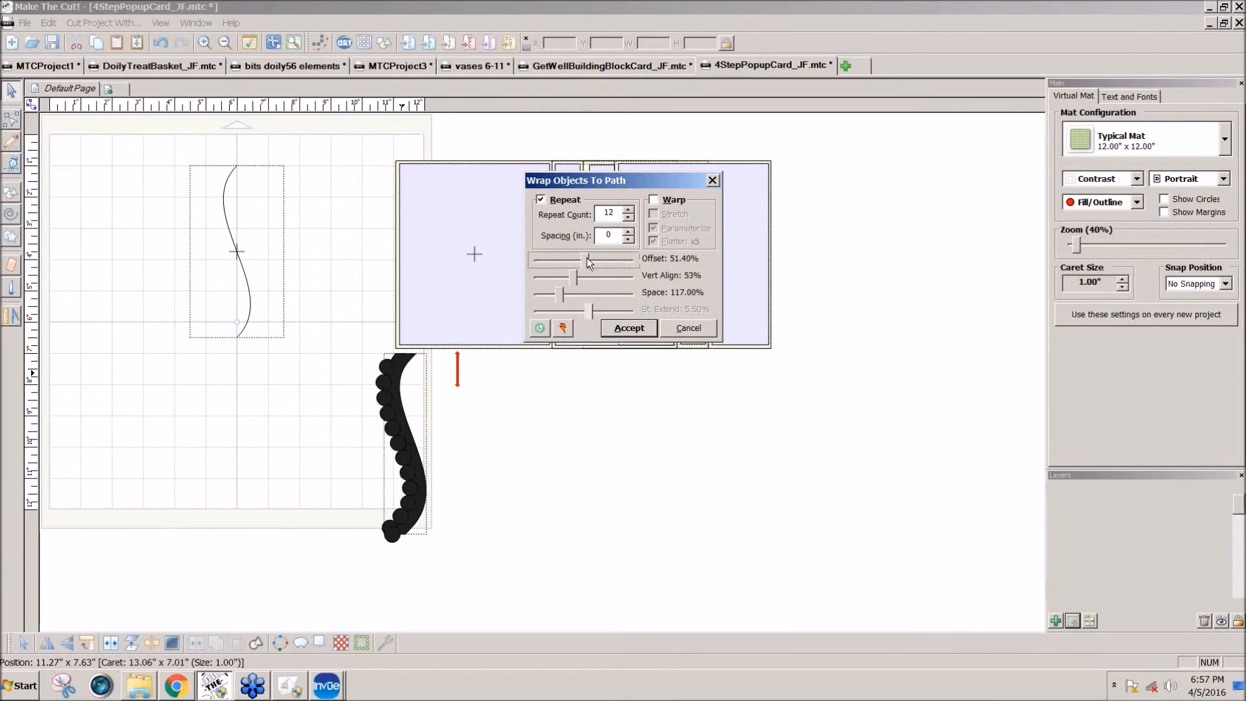
pyautogui.press('Right')
pyautogui.press('Right')
pyautogui.press('Right')
pyautogui.press('Right')
pyautogui.press('Right')
pyautogui.press('Right')
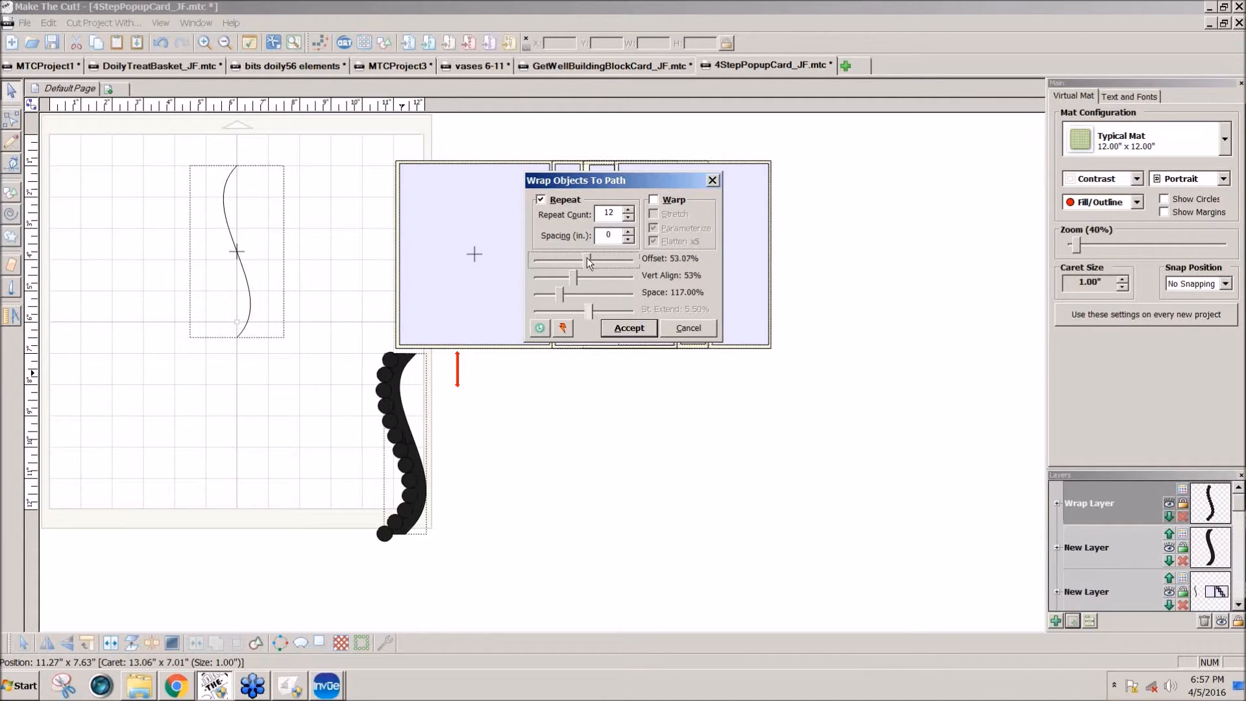
pyautogui.press('Left')
pyautogui.press('Left')
pyautogui.press('Left')
pyautogui.press('Left')
pyautogui.press('Left')
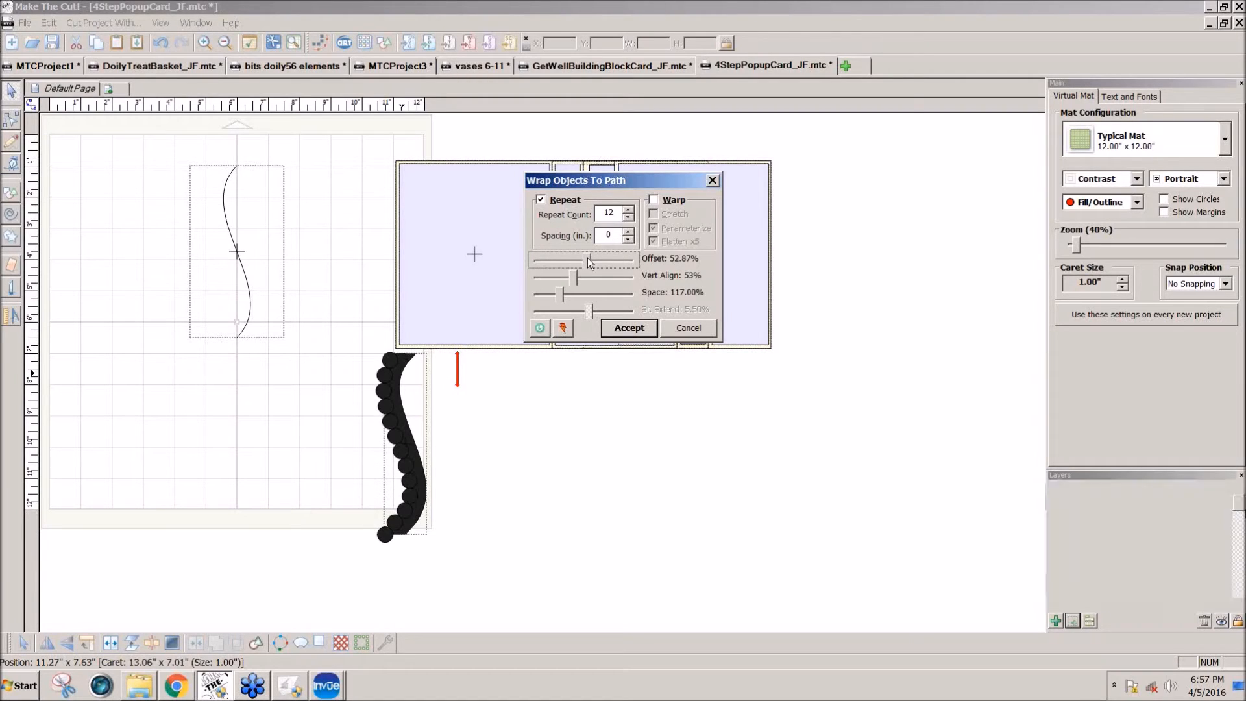
pyautogui.press('Right')
pyautogui.press('Right')
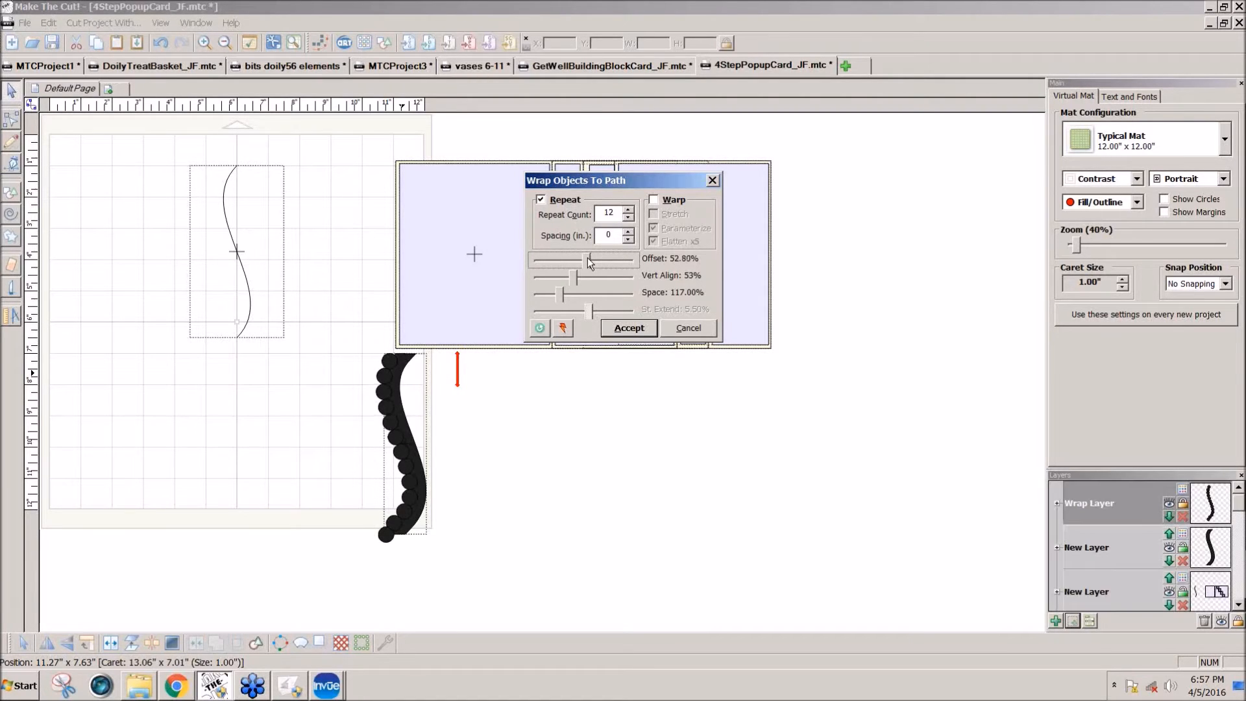
pyautogui.click(638, 327)
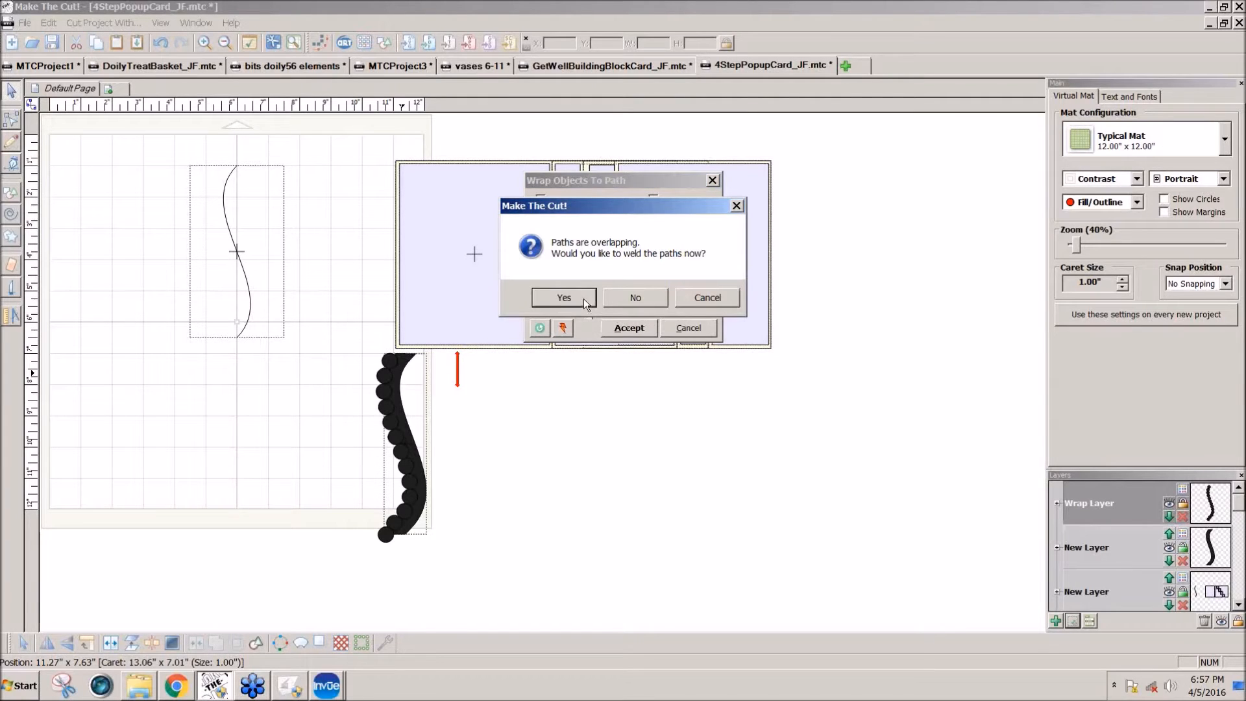
pyautogui.click(619, 298)
# Step: Move the surplus end circle off below the strip and shift the neighbouring circle onto the strip's lower end
pyautogui.moveTo(386, 535); pyautogui.dragTo(422, 570)
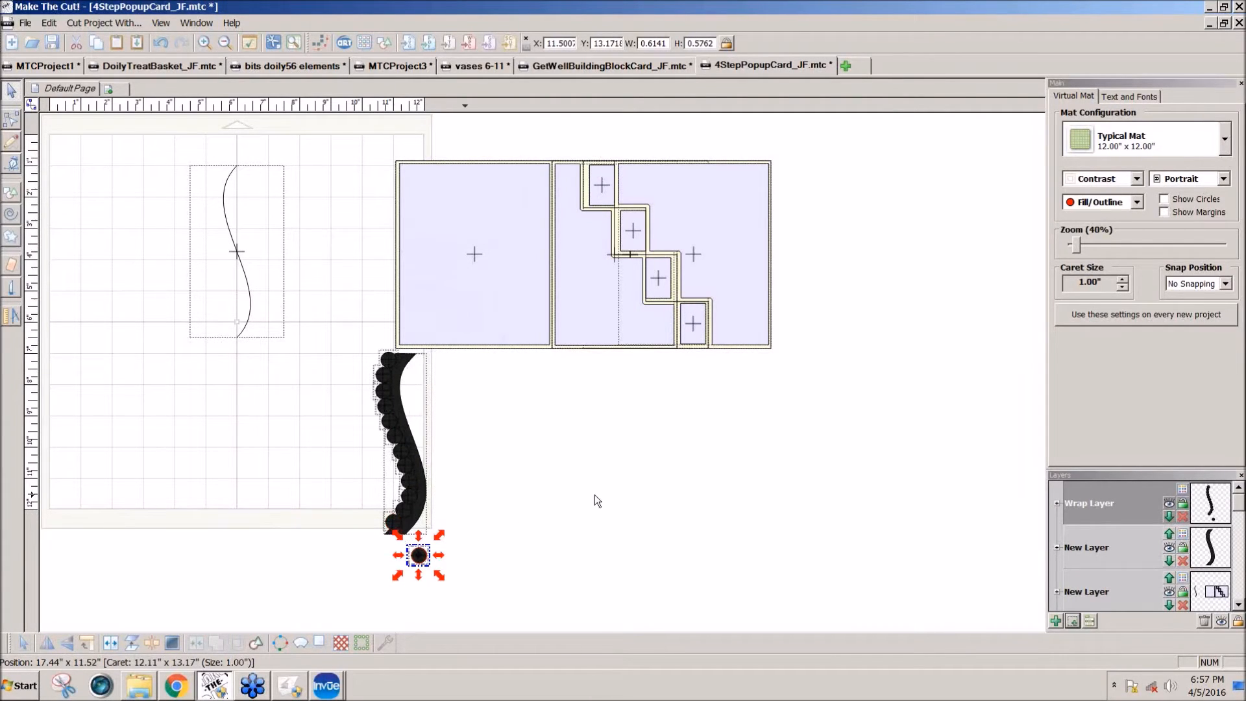
pyautogui.scroll(-1, 591, 498)
pyautogui.moveTo(403, 529); pyautogui.dragTo(392, 533)
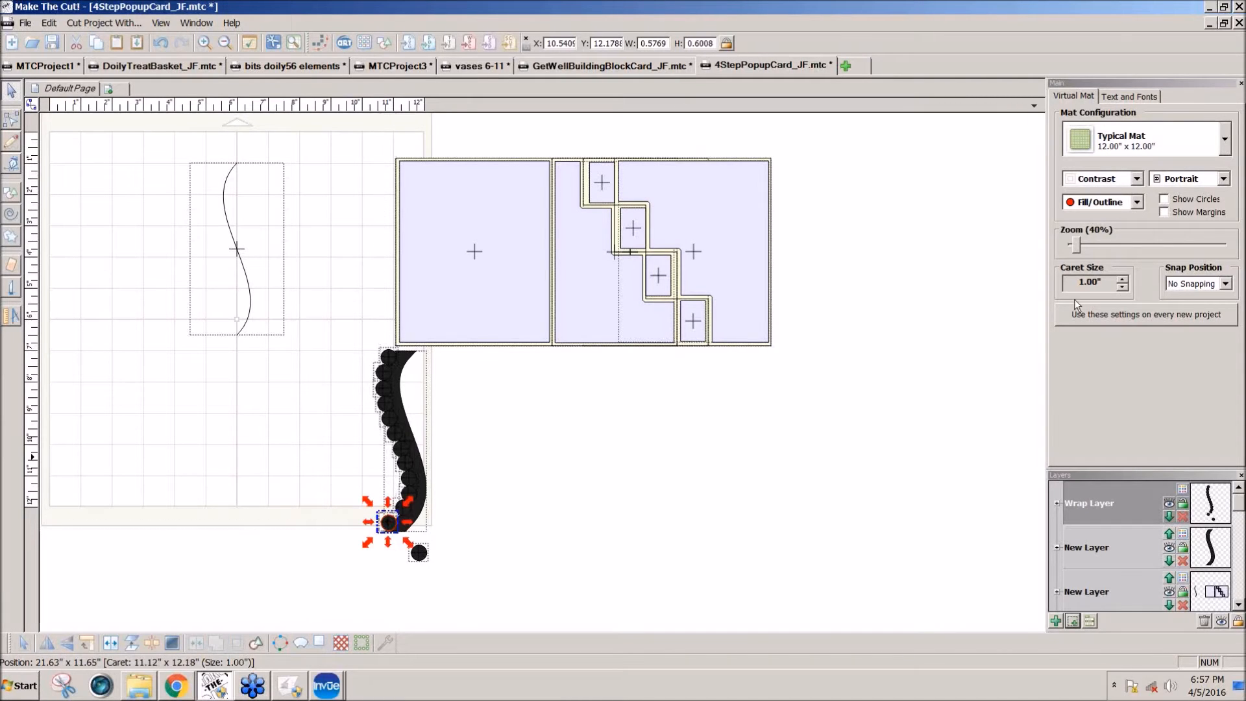
# Step: Move the top circle to about X 10.66, Y 6.94 on the strip's upper end and nudge the circle below it, undoing any stray change
pyautogui.click(1076, 251)
pyautogui.moveTo(1076, 250); pyautogui.dragTo(1088, 250)
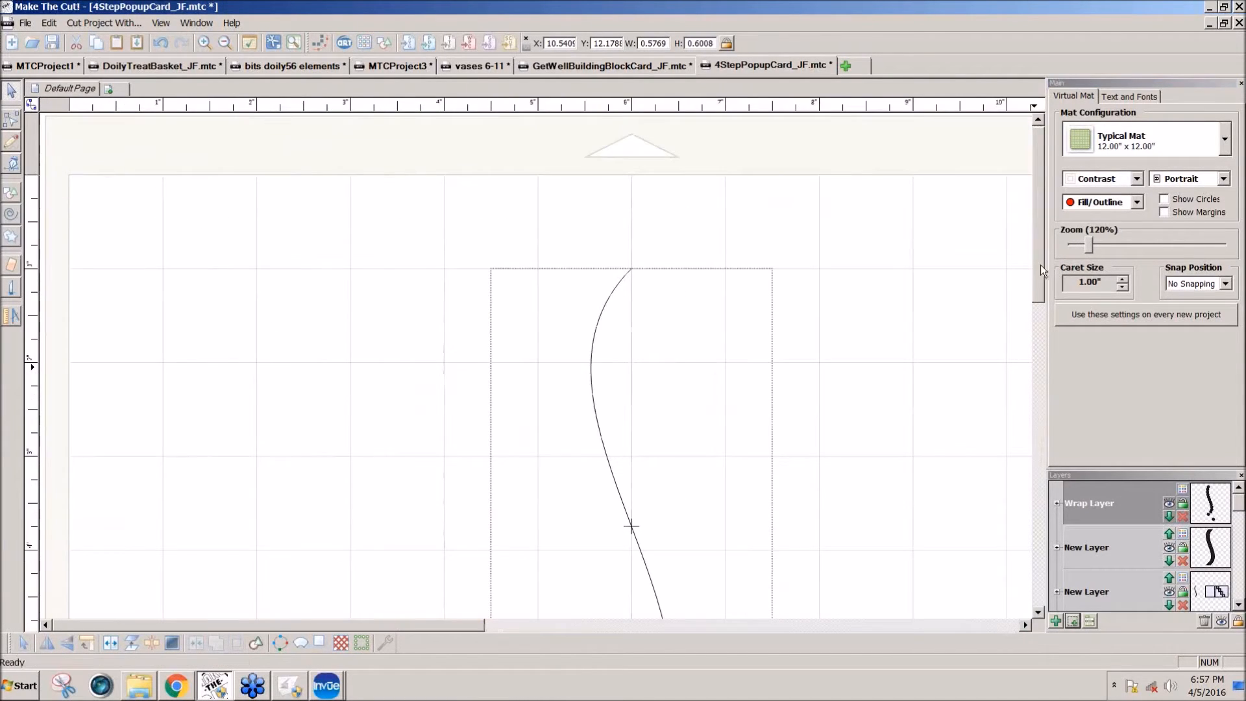
pyautogui.scroll(-3, 1030, 334)
pyautogui.moveTo(445, 632); pyautogui.dragTo(723, 632)
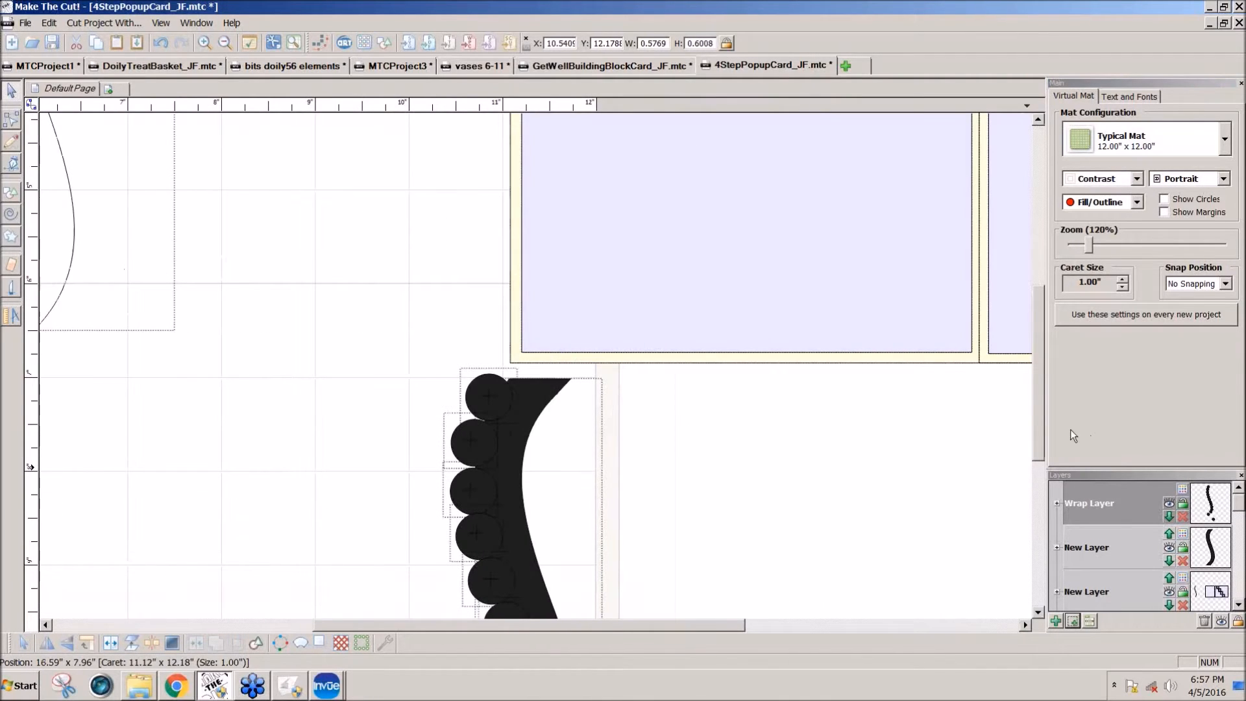
pyautogui.moveTo(1037, 443); pyautogui.dragTo(1041, 483)
pyautogui.click(493, 293)
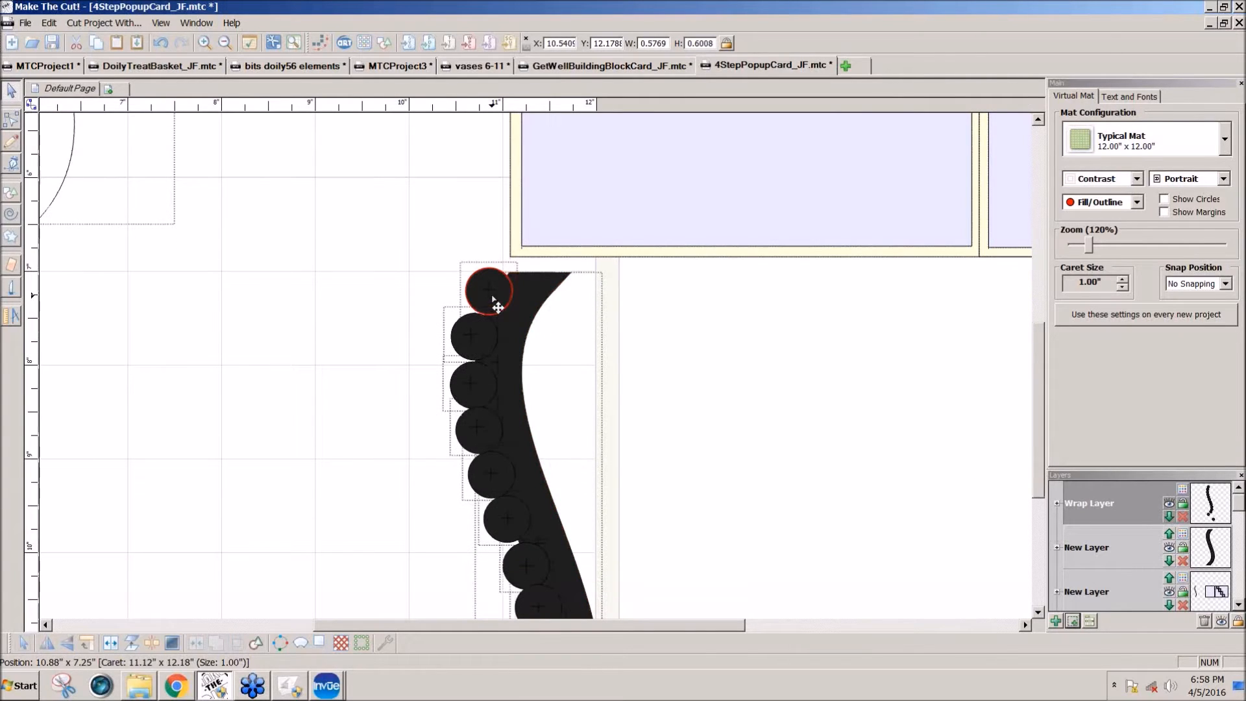
pyautogui.moveTo(493, 290); pyautogui.dragTo(493, 277)
pyautogui.moveTo(493, 285); pyautogui.dragTo(465, 329)
pyautogui.hotkey('ctrl', 'z')
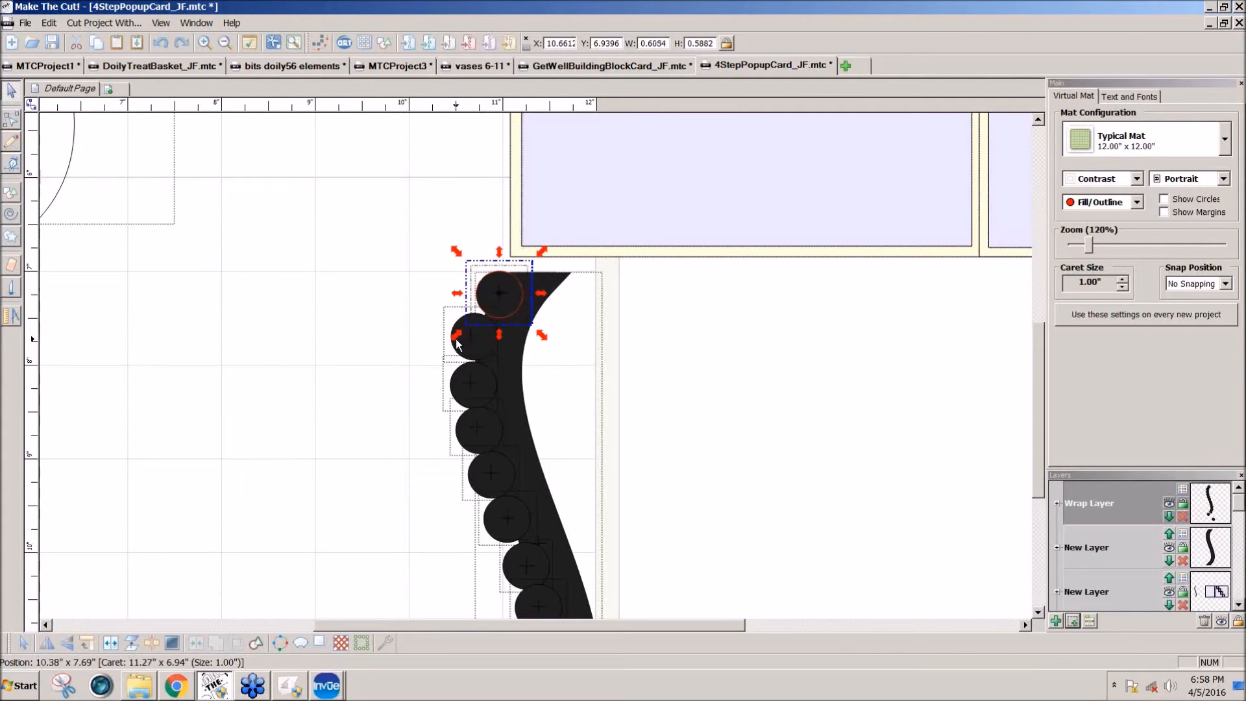
pyautogui.click(457, 344)
pyautogui.moveTo(457, 345); pyautogui.dragTo(459, 350)
# Step: Nudge the circles along the lower half of the strip to space them more evenly
pyautogui.moveTo(1041, 399); pyautogui.dragTo(1015, 491)
pyautogui.moveTo(486, 519); pyautogui.dragTo(545, 469)
pyautogui.moveTo(548, 389); pyautogui.dragTo(529, 313)
pyautogui.moveTo(507, 267); pyautogui.dragTo(510, 271)
pyautogui.moveTo(491, 224); pyautogui.dragTo(493, 227)
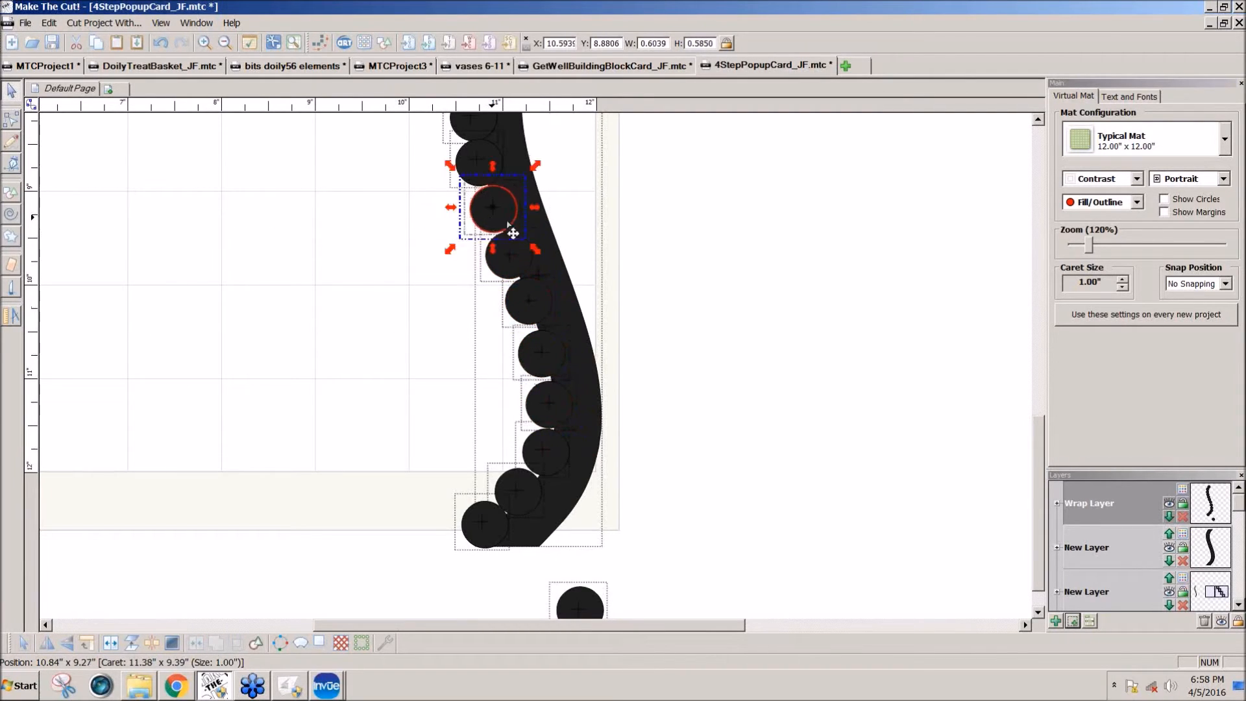
# Step: Select the strip with its attached circles, weld them into one border and move it to about X 8.57, Y 6.85
pyautogui.click(1083, 248)
pyautogui.click(1082, 249)
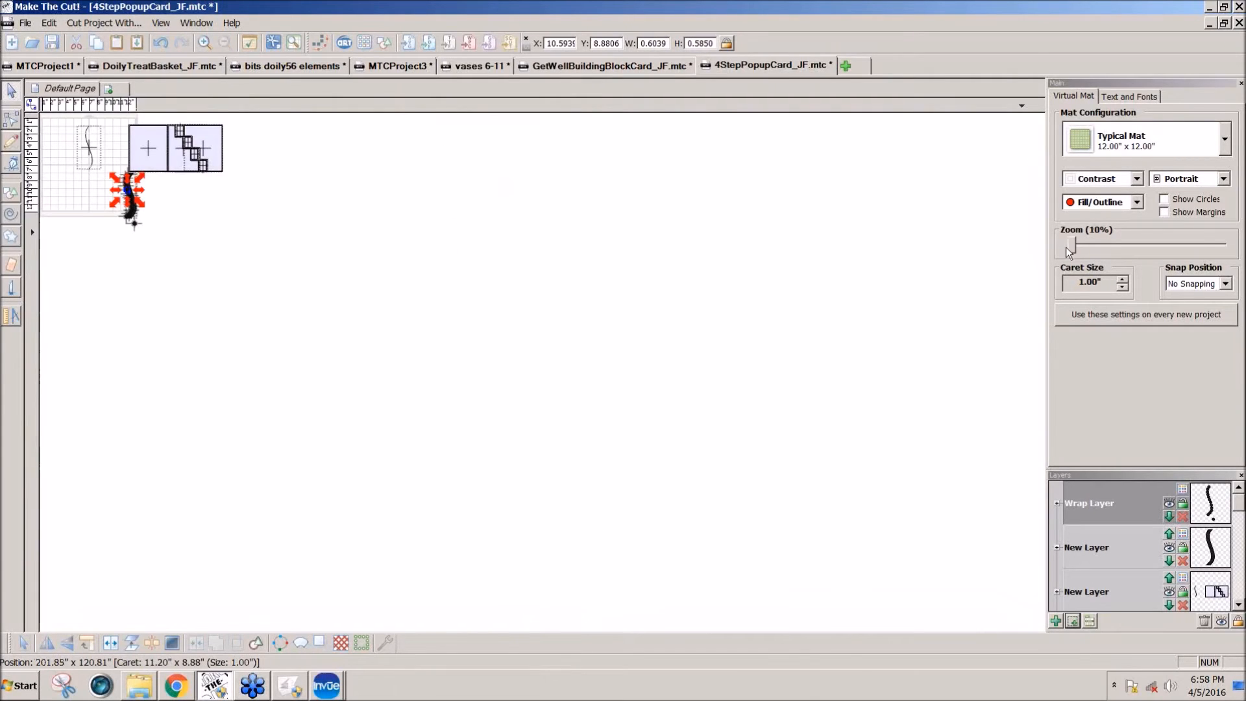
pyautogui.moveTo(1080, 248); pyautogui.dragTo(1077, 250)
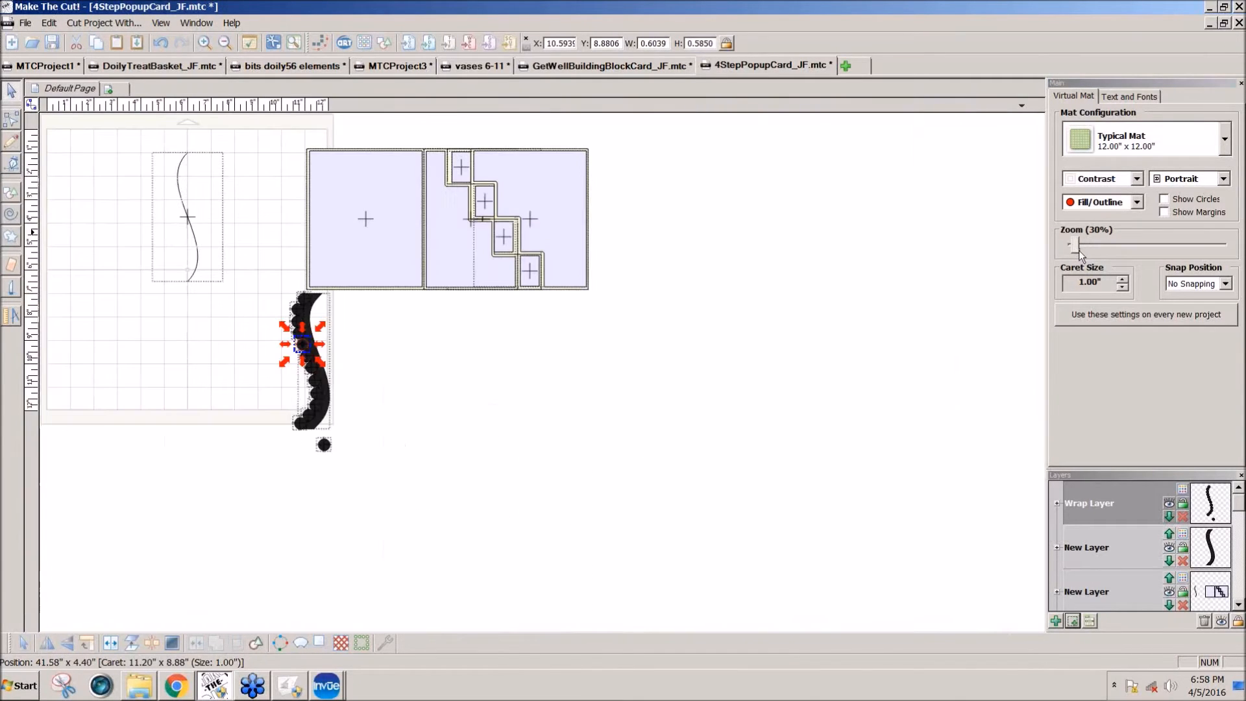
pyautogui.click(383, 412)
pyautogui.moveTo(263, 270); pyautogui.dragTo(364, 436)
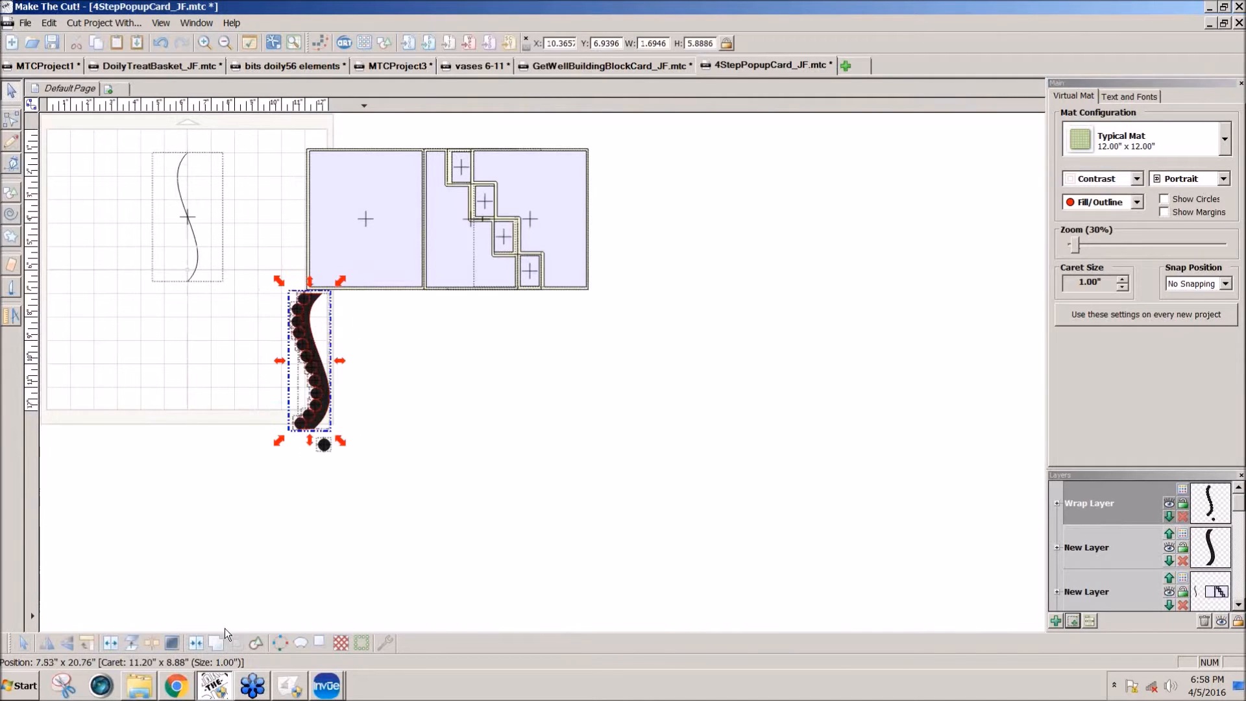
pyautogui.click(220, 646)
pyautogui.moveTo(326, 423); pyautogui.dragTo(284, 422)
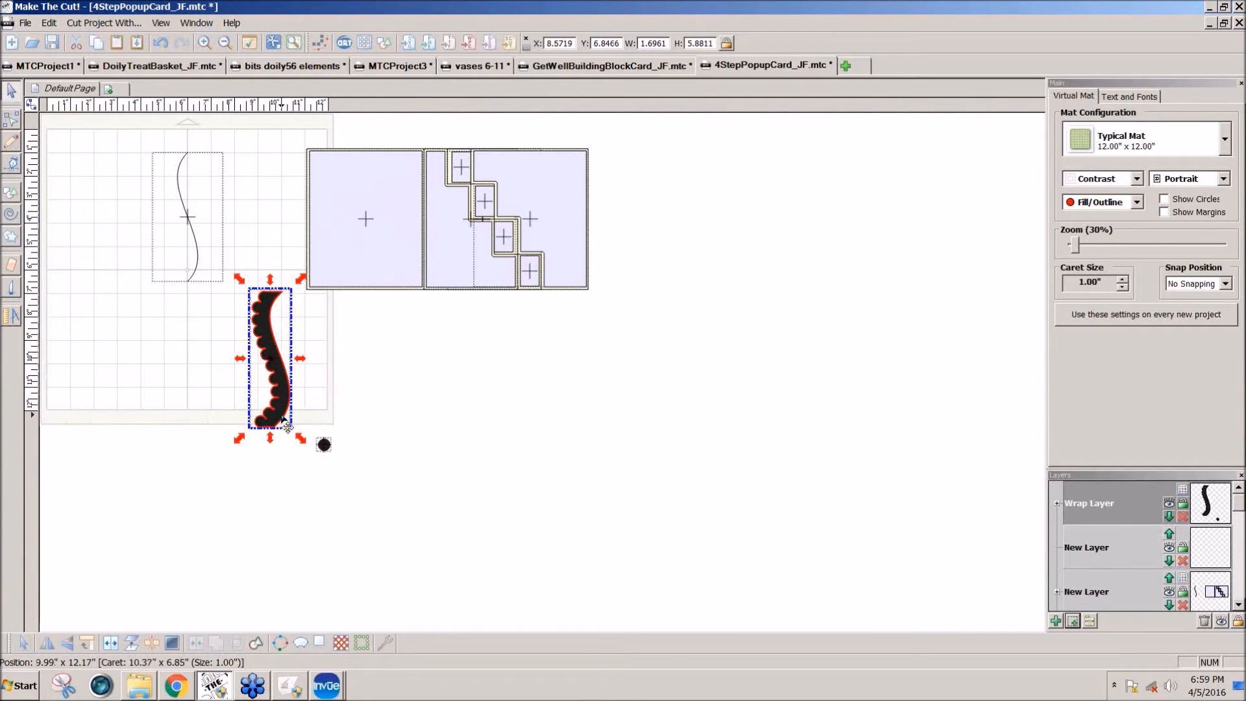
# Step: Undo the border's move, weld, circle adjustments and wrap, back to the plain strip and the unscaled circle
pyautogui.hotkey('ctrl', 'z')
pyautogui.hotkey('ctrl', 'z')
pyautogui.hotkey('ctrl', 'z')
pyautogui.hotkey('ctrl', 'z')
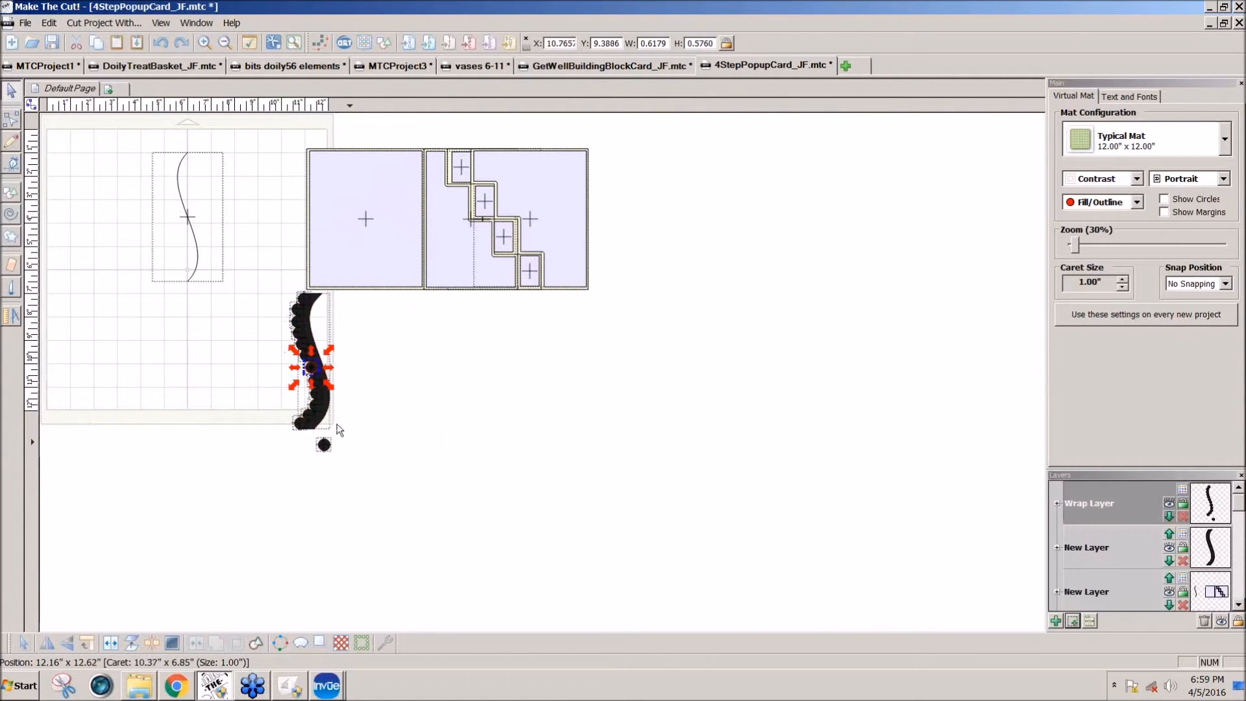
pyautogui.hotkey('ctrl', 'z')
# Step: Move the circle below the card at about X 13.03, Y 7.96 and the strip beside the front panel at about X 9.04, Y 1.06
pyautogui.moveTo(342, 306); pyautogui.dragTo(366, 328)
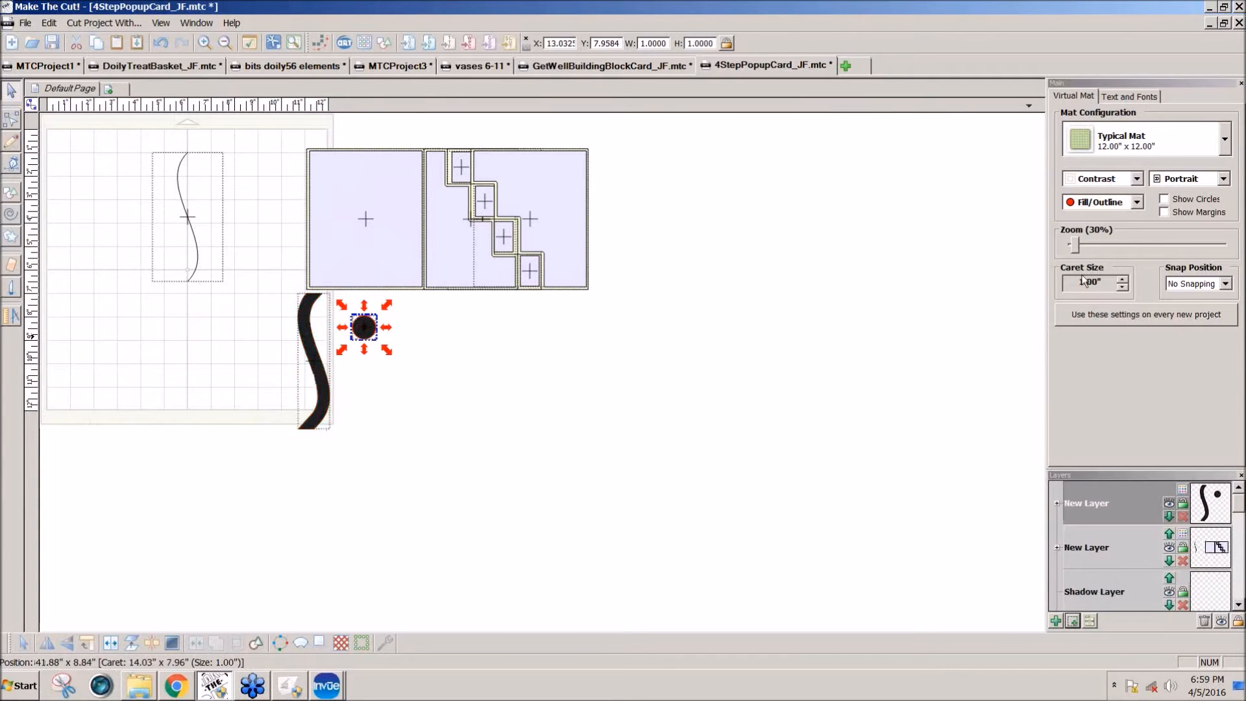
pyautogui.moveTo(1074, 244); pyautogui.dragTo(1077, 248)
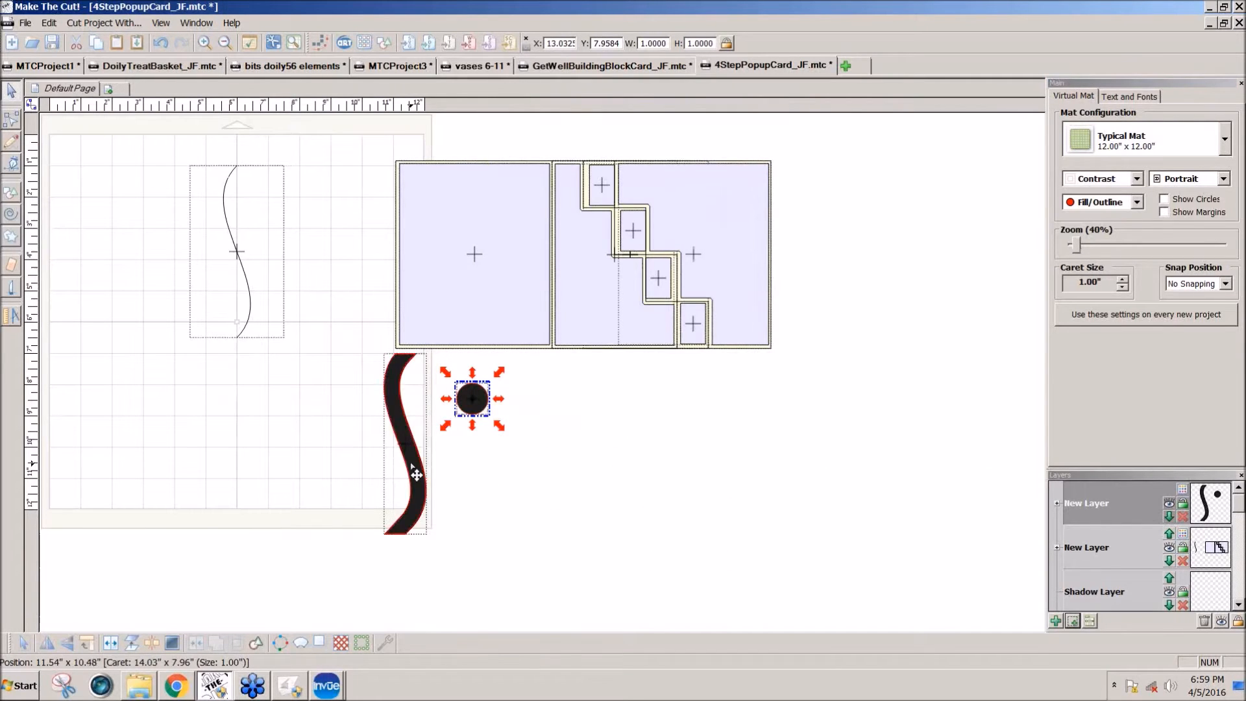
pyautogui.moveTo(415, 474); pyautogui.dragTo(363, 287)
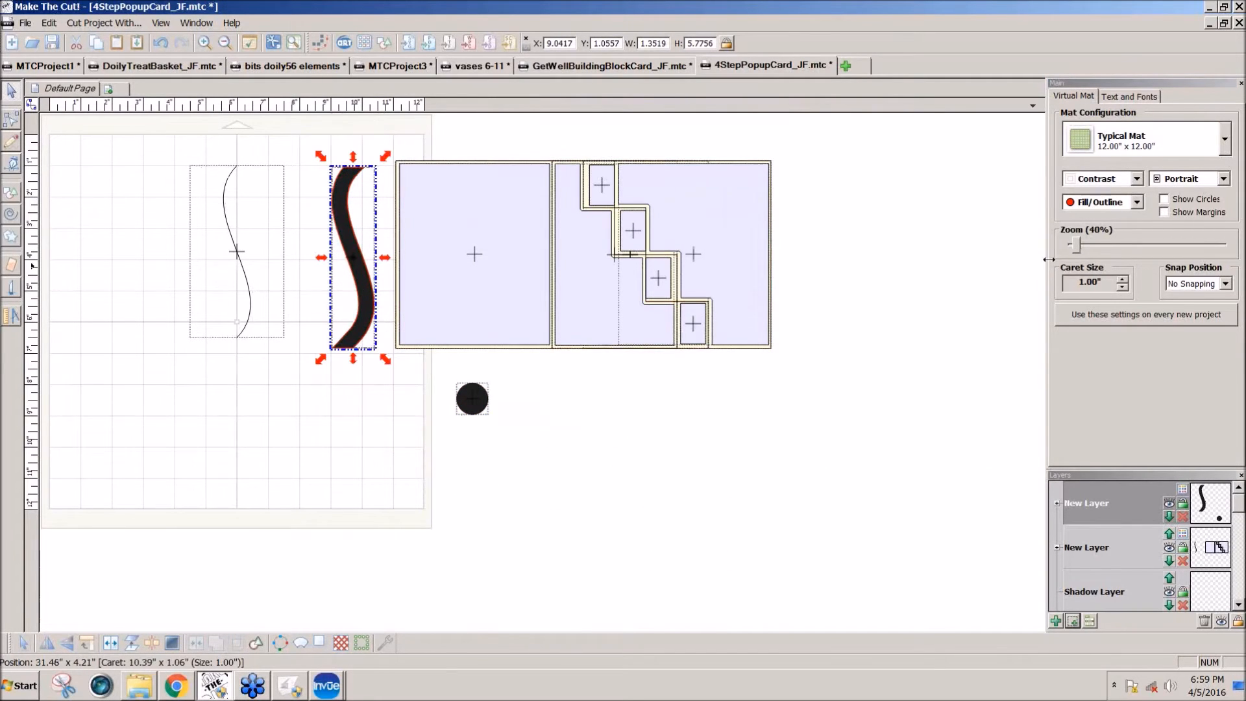
# Step: Move the circle slightly to about X 12.90, Y 8.01 and set its width to 0.5 in
pyautogui.moveTo(1076, 248); pyautogui.dragTo(1078, 248)
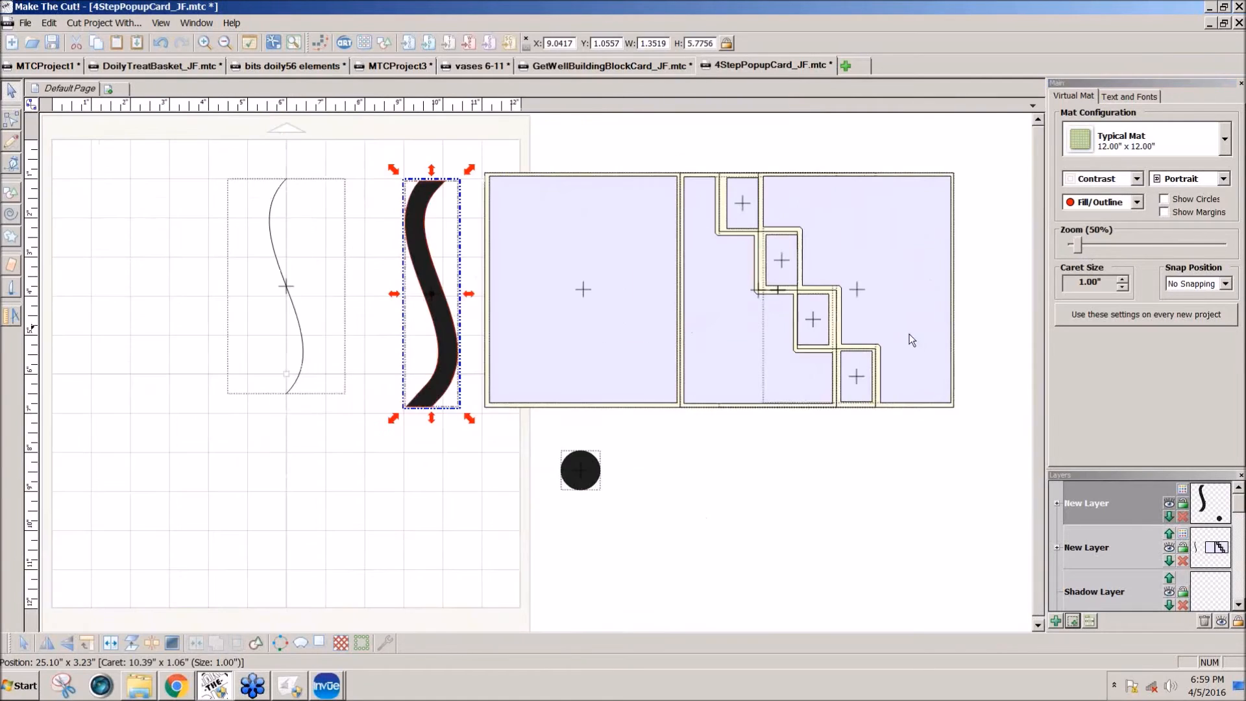
pyautogui.moveTo(580, 469); pyautogui.dragTo(575, 472)
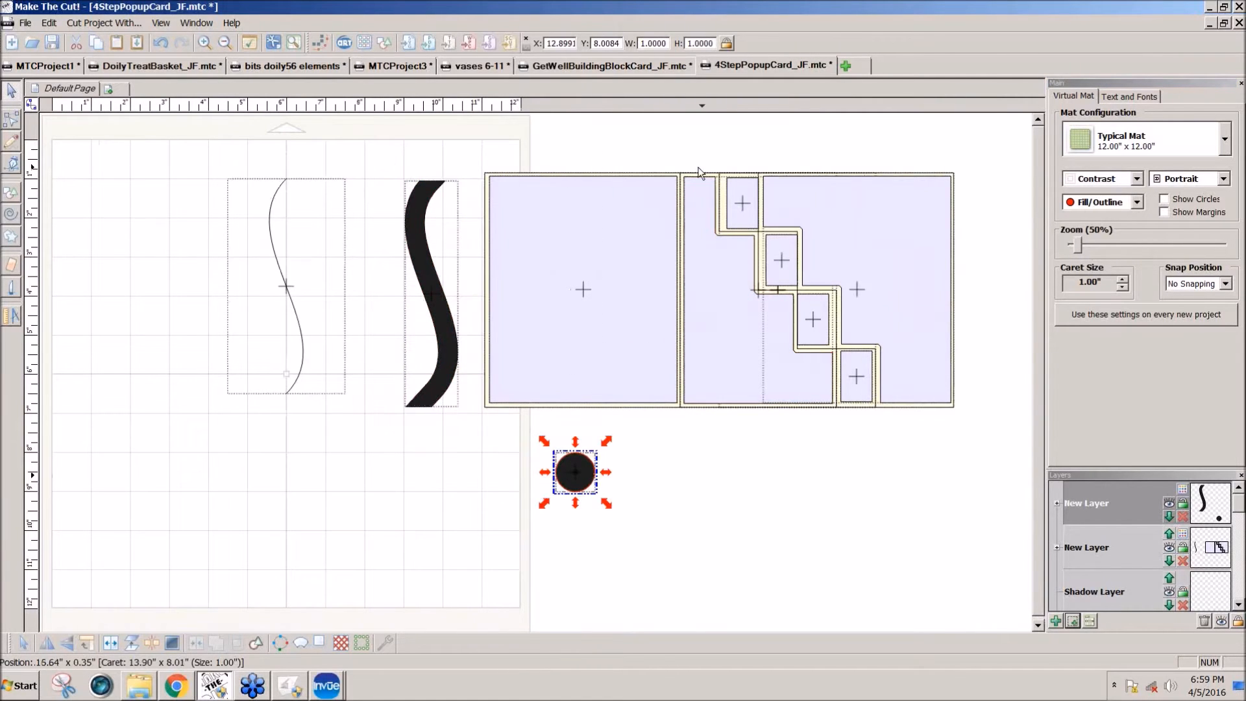
pyautogui.doubleClick(668, 44)
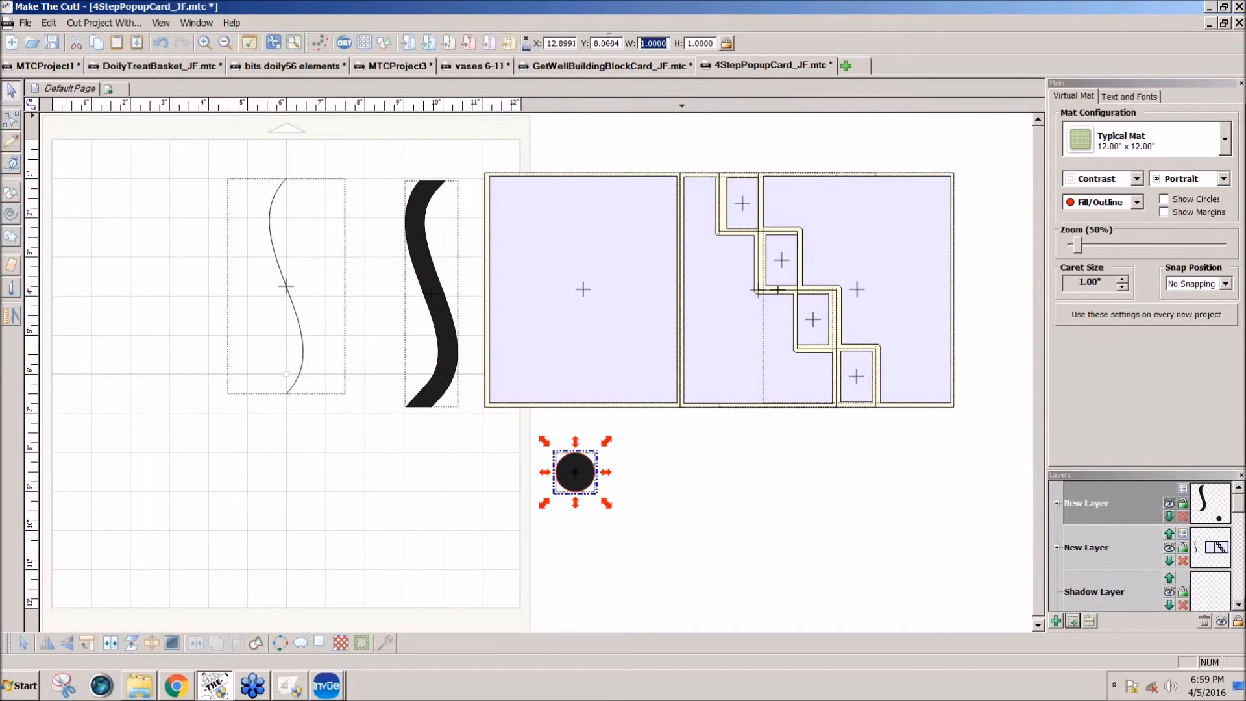
pyautogui.write('.5')
pyautogui.press('Return')
# Step: Wrap the circle along the strip with 12 repeats, 53.93% offset and 33% vertical alignment, and weld the circles and strip into one border
pyautogui.moveTo(572, 477); pyautogui.dragTo(439, 395)
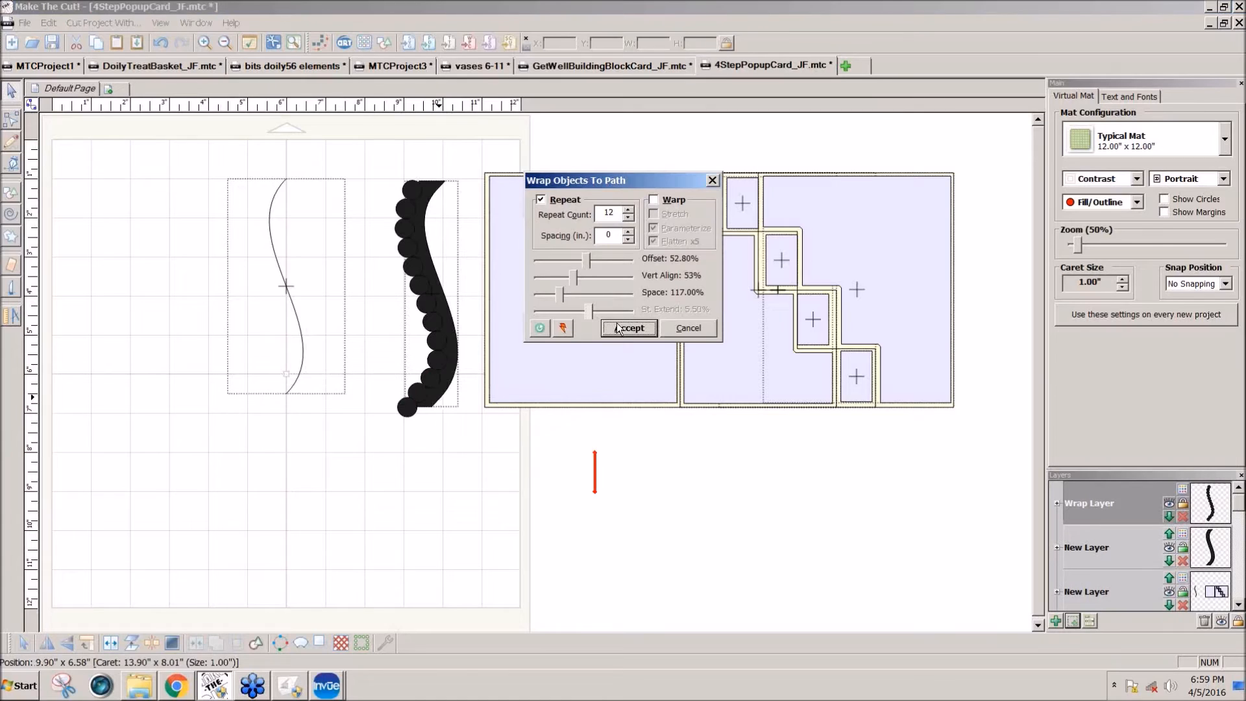
pyautogui.click(574, 278)
pyautogui.moveTo(575, 278); pyautogui.dragTo(570, 277)
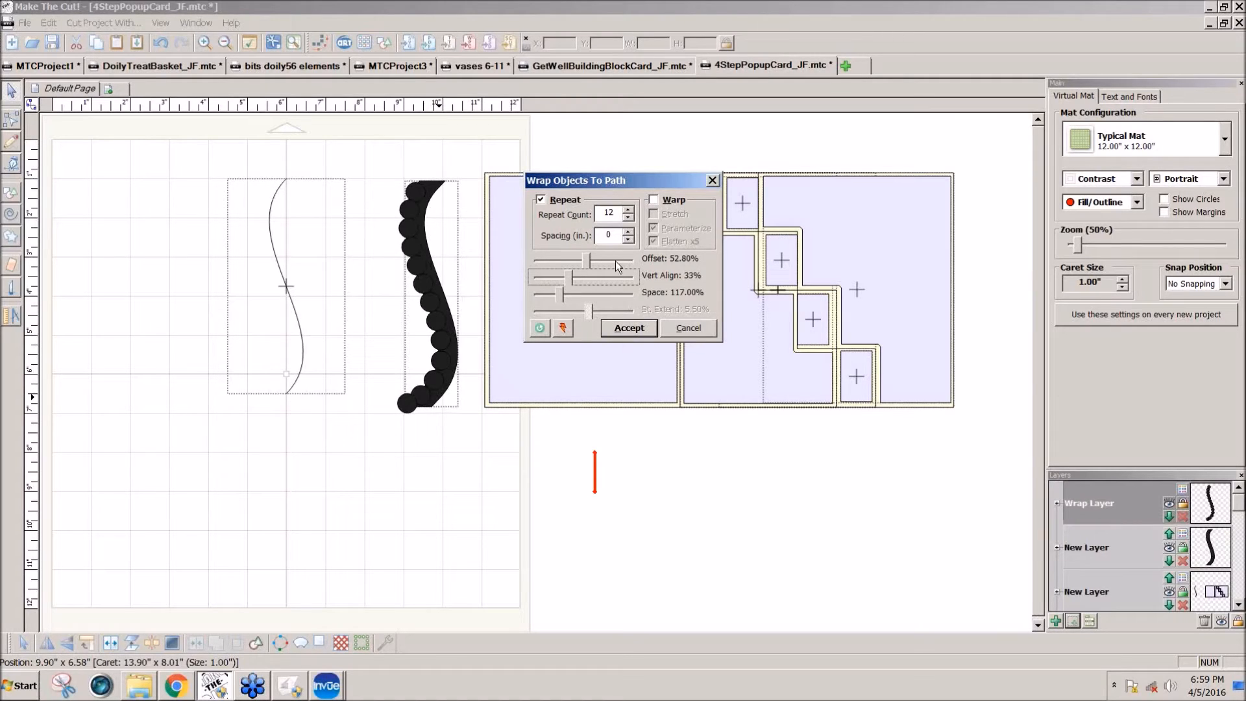
pyautogui.moveTo(588, 268); pyautogui.dragTo(589, 267)
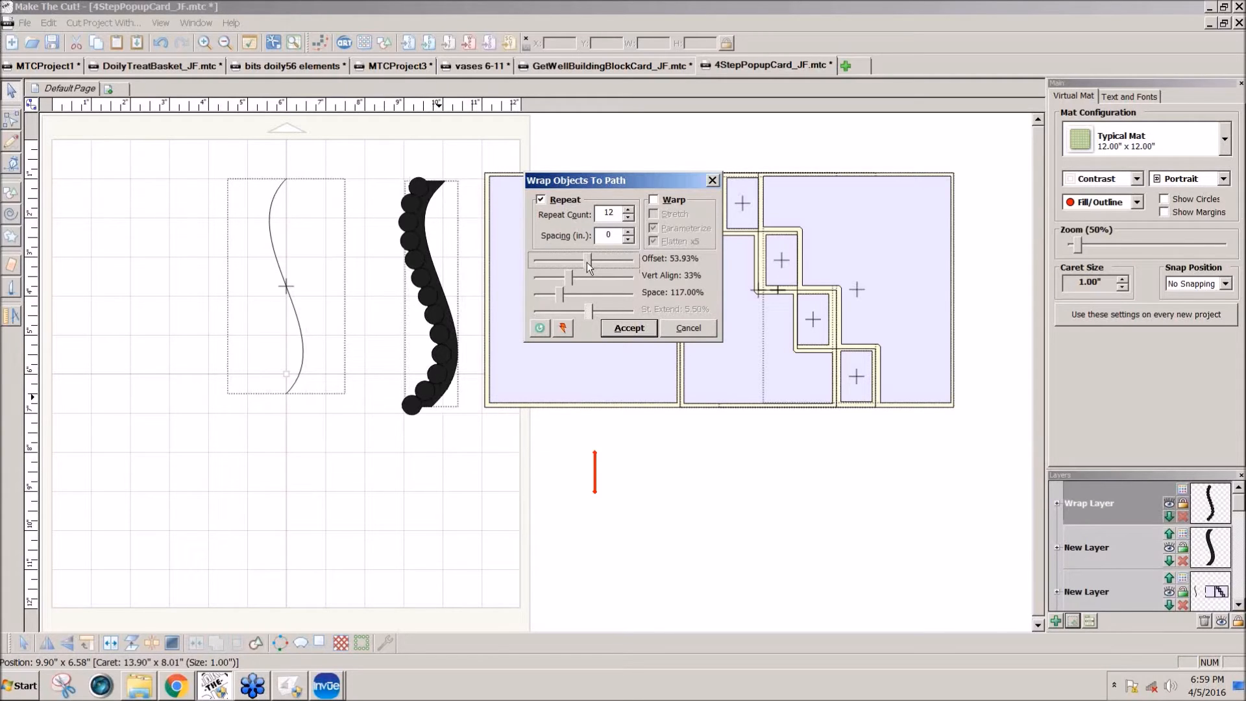
pyautogui.click(620, 329)
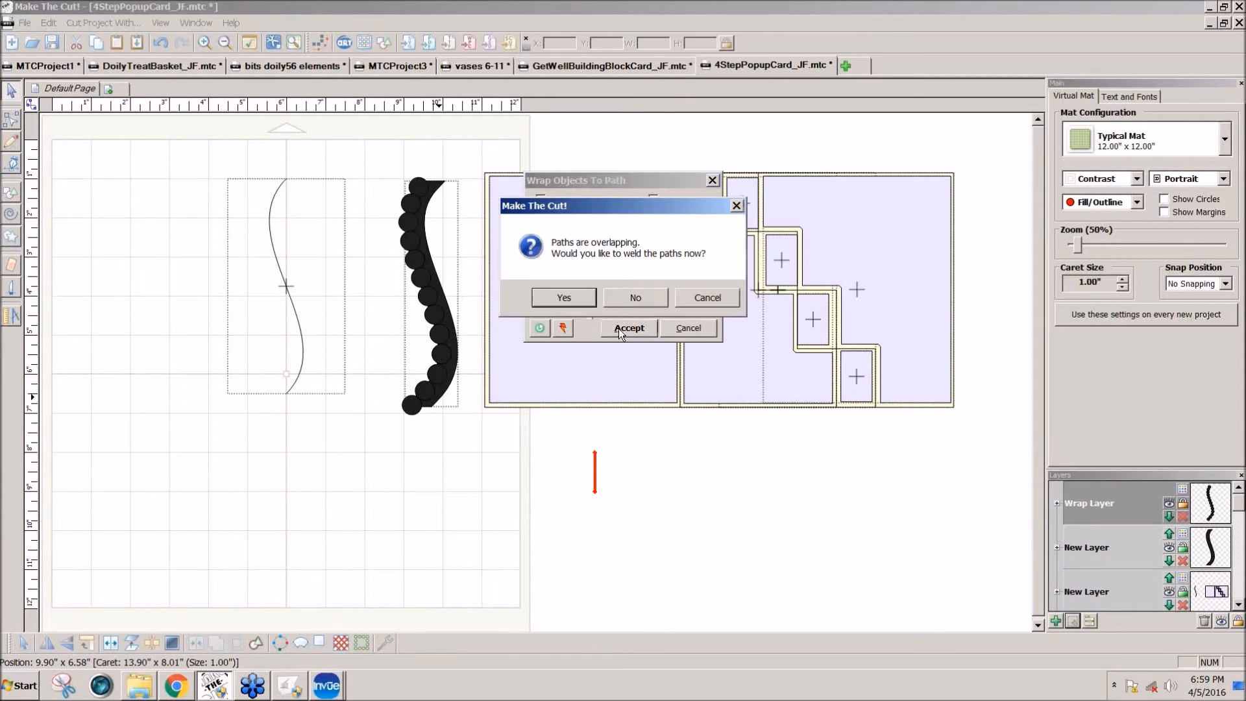
pyautogui.click(615, 297)
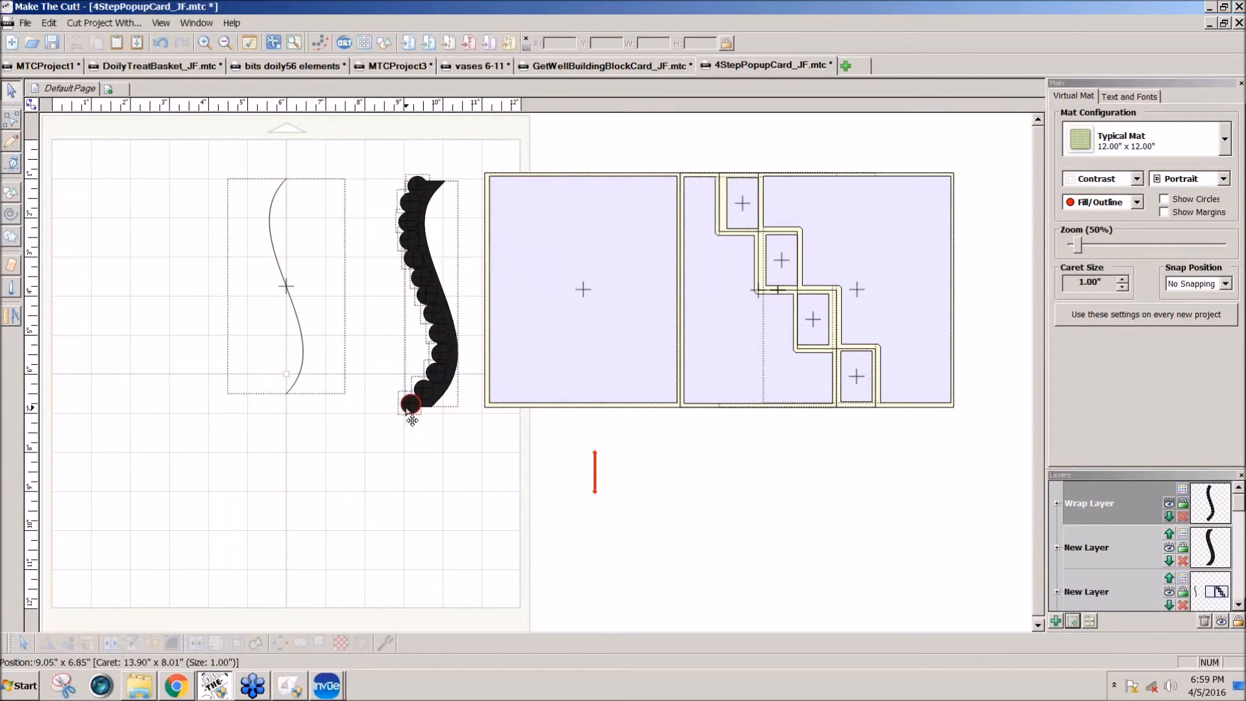
pyautogui.moveTo(368, 151); pyautogui.dragTo(493, 448)
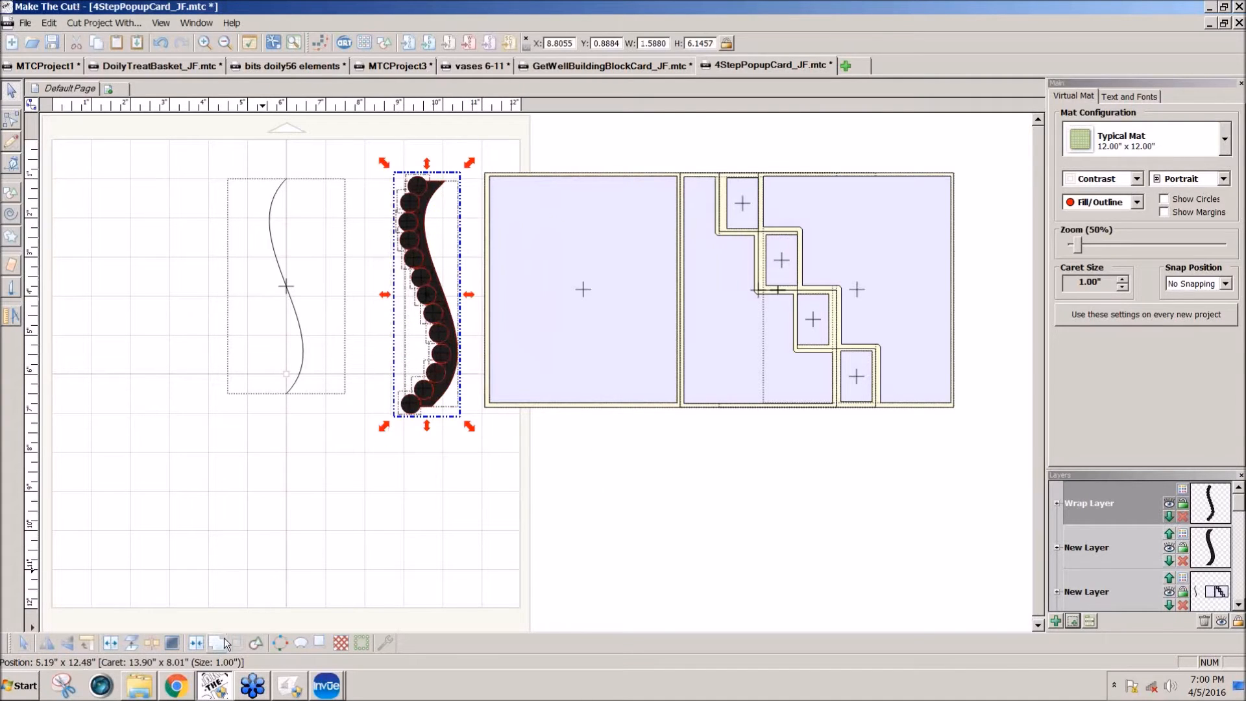
pyautogui.click(208, 649)
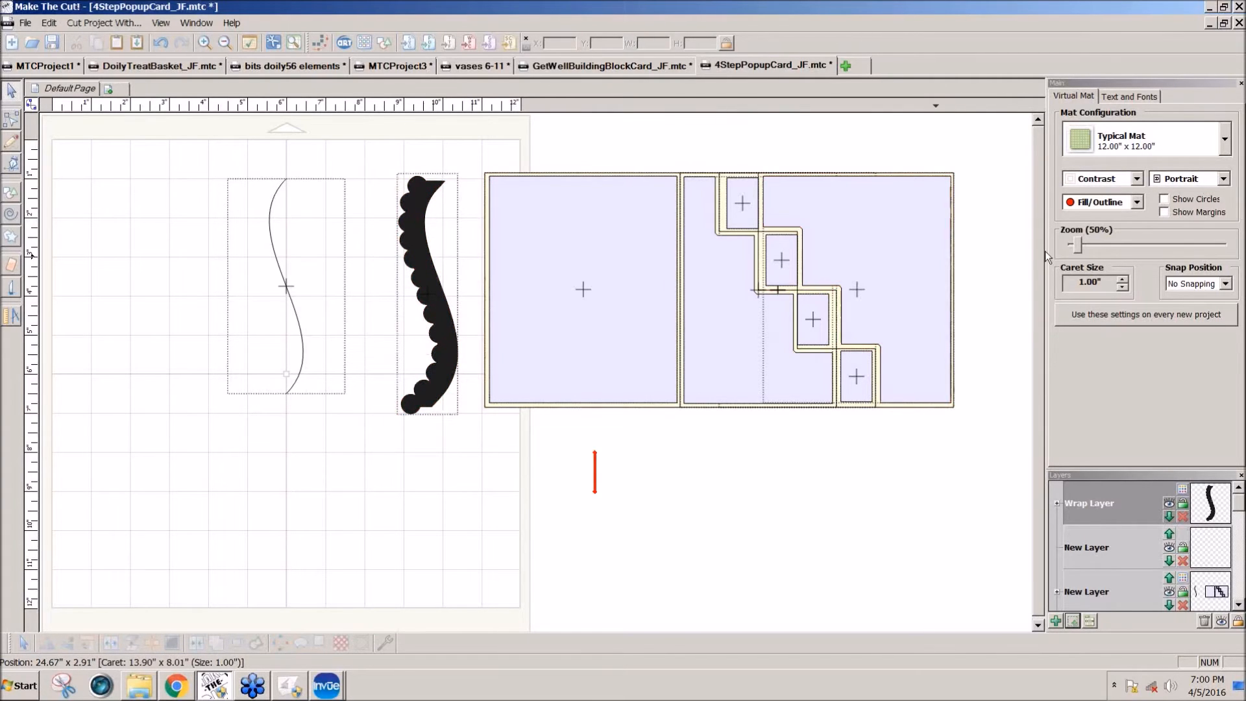
# Step: Flatten the border's lowest circle by deleting a node, converting its lower segment to a line and levelling the node with the strip's bottom edge
pyautogui.moveTo(1077, 241); pyautogui.dragTo(1080, 242)
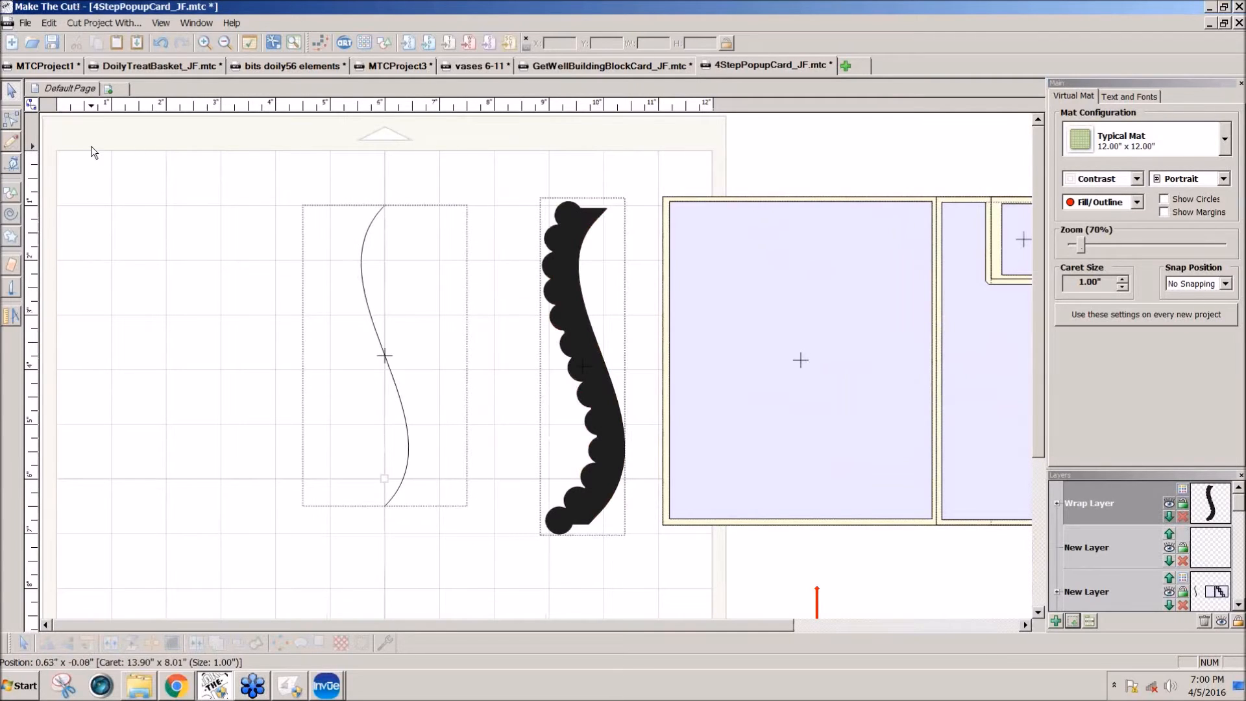
pyautogui.click(11, 119)
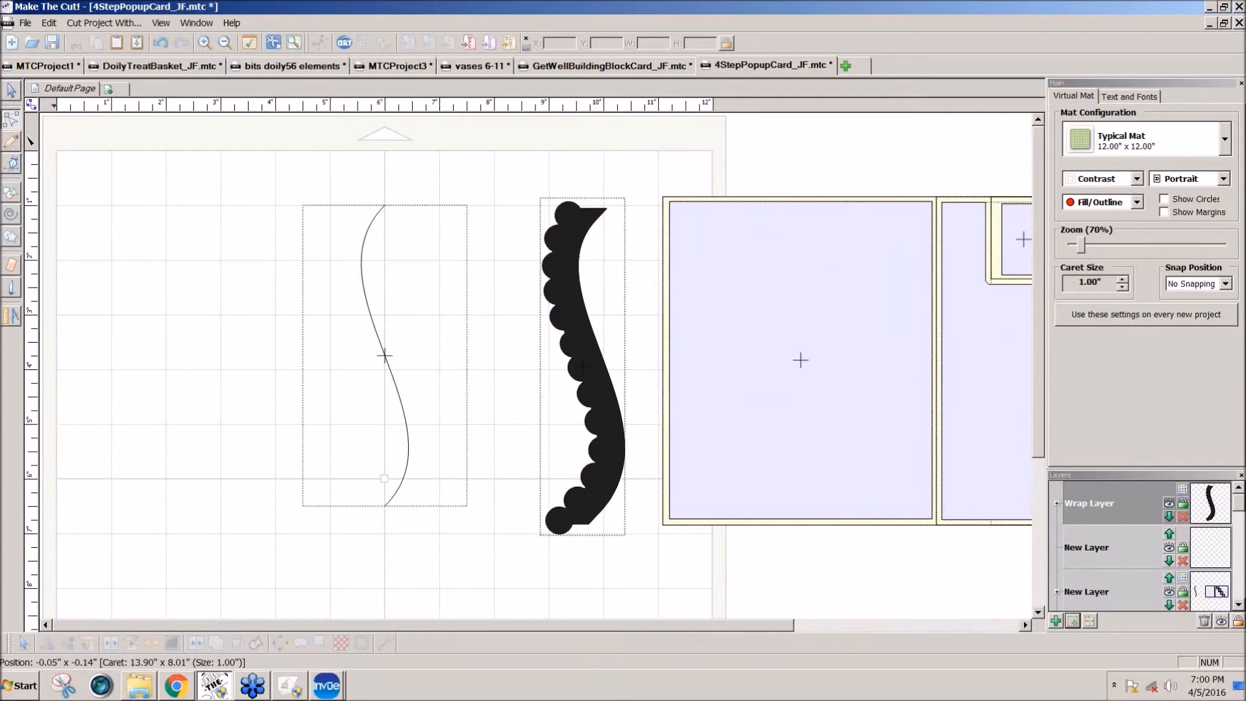
pyautogui.rightClick(560, 536)
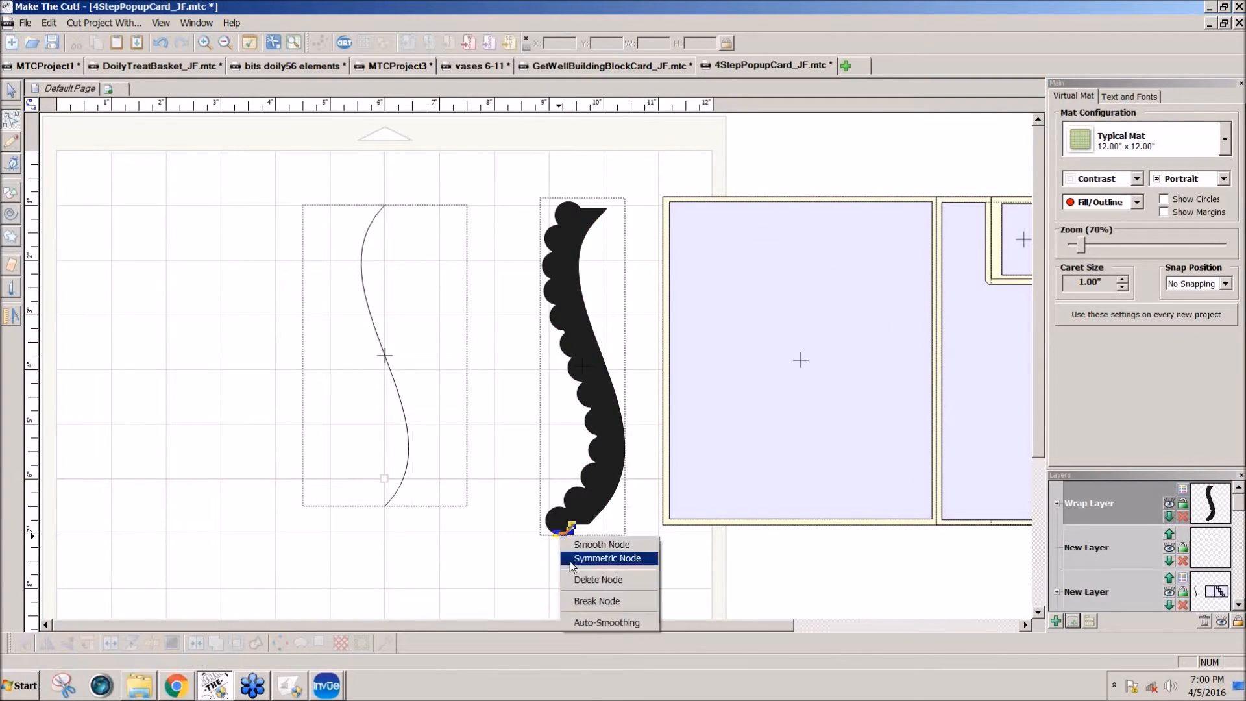
pyautogui.click(574, 582)
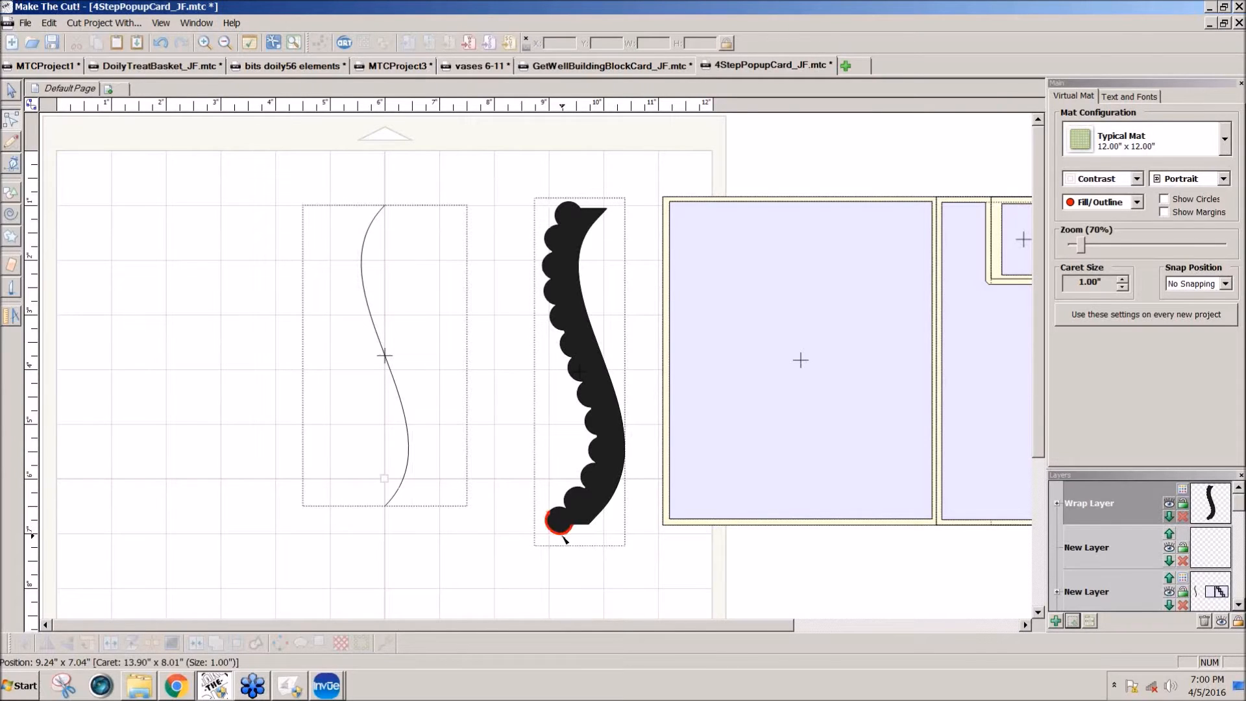
pyautogui.rightClick(564, 539)
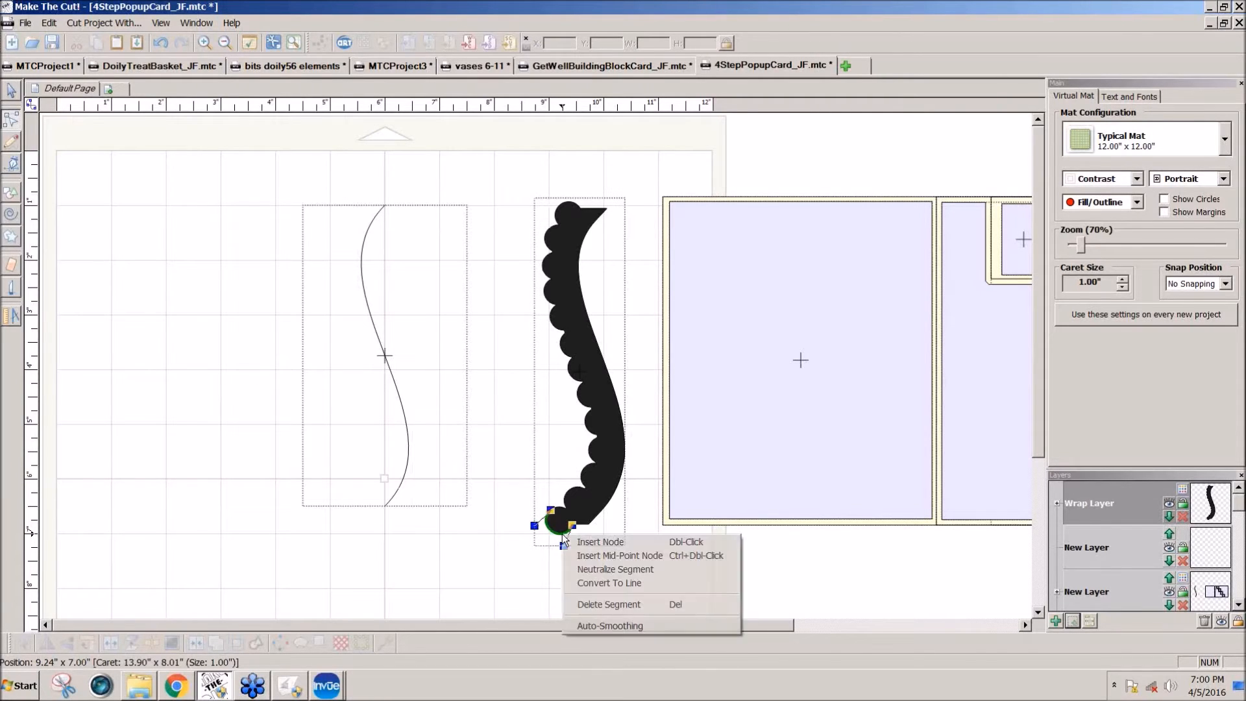
pyautogui.click(607, 584)
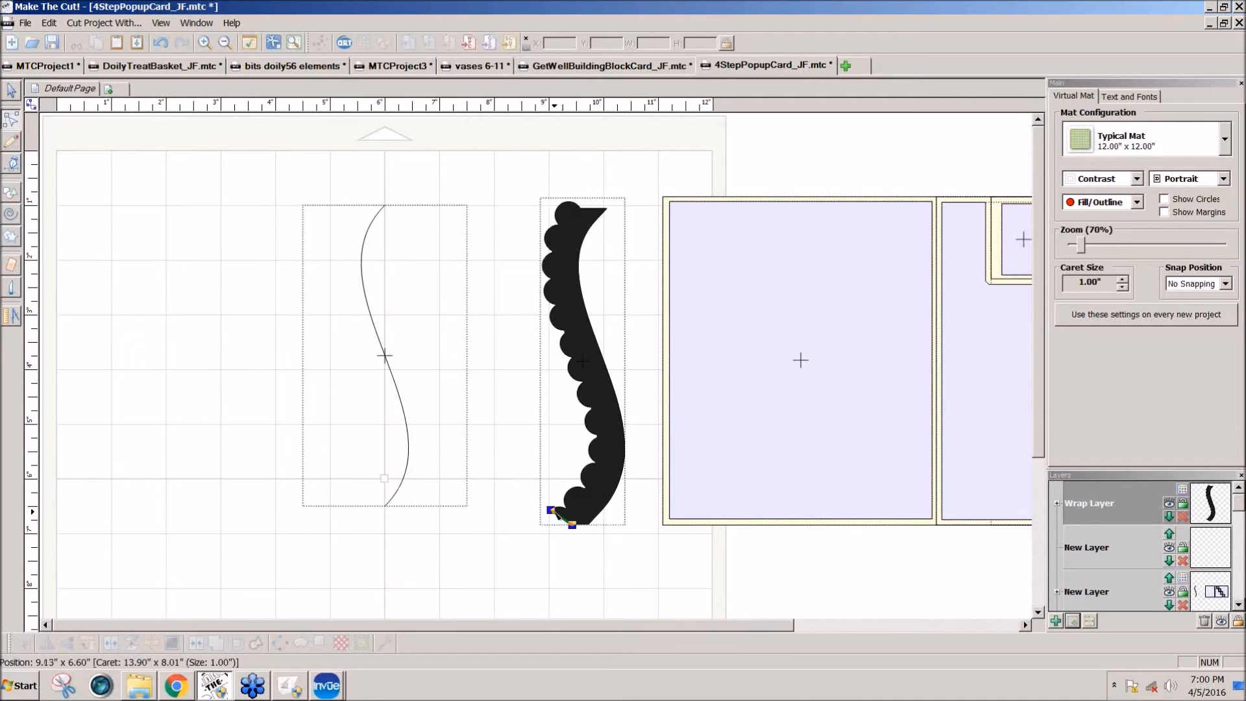
pyautogui.moveTo(554, 512); pyautogui.dragTo(554, 524)
pyautogui.moveTo(559, 516); pyautogui.dragTo(557, 516)
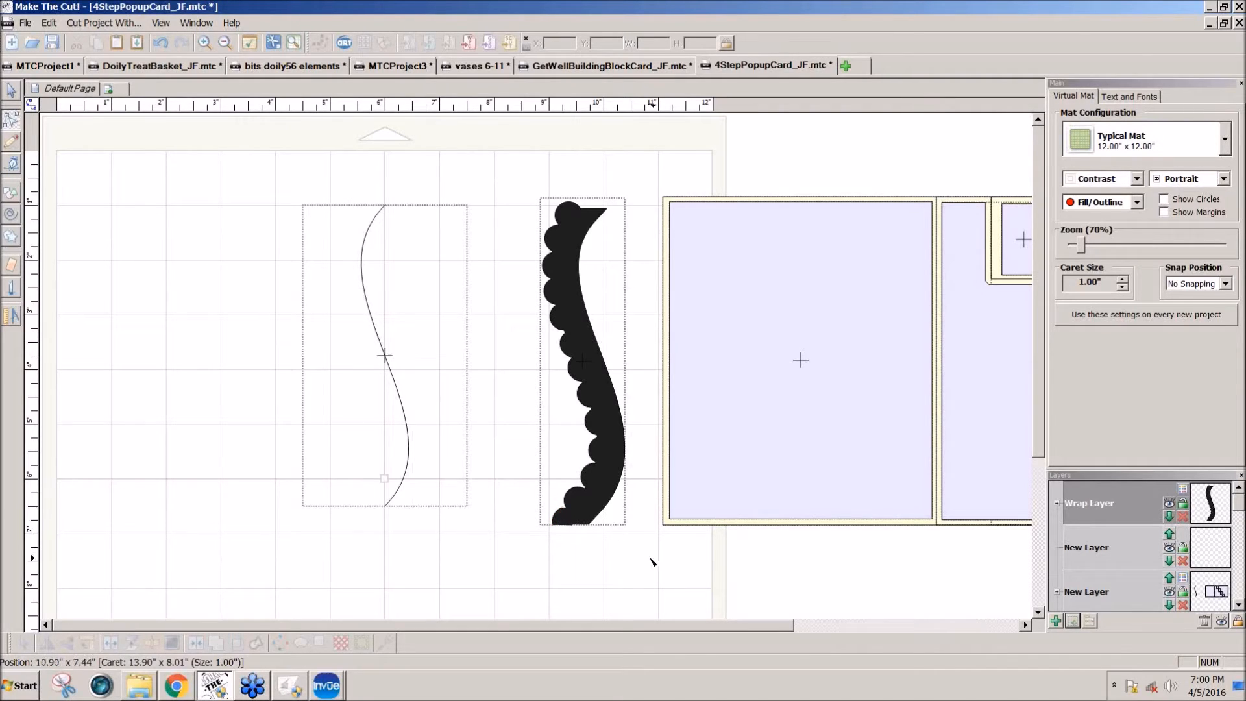
# Step: Cut through the border's uppermost circle level with the strip's top edge using a 0.25 mm eraser stroke
pyautogui.click(577, 205)
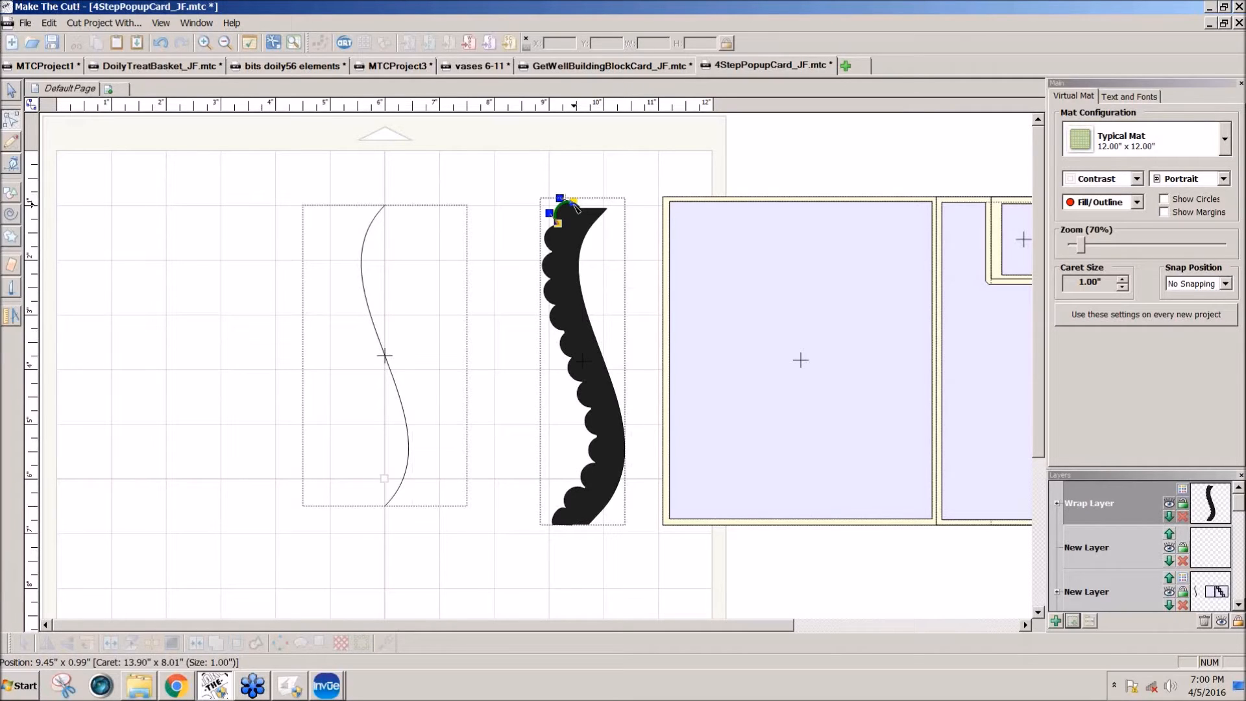
pyautogui.click(604, 183)
pyautogui.click(11, 264)
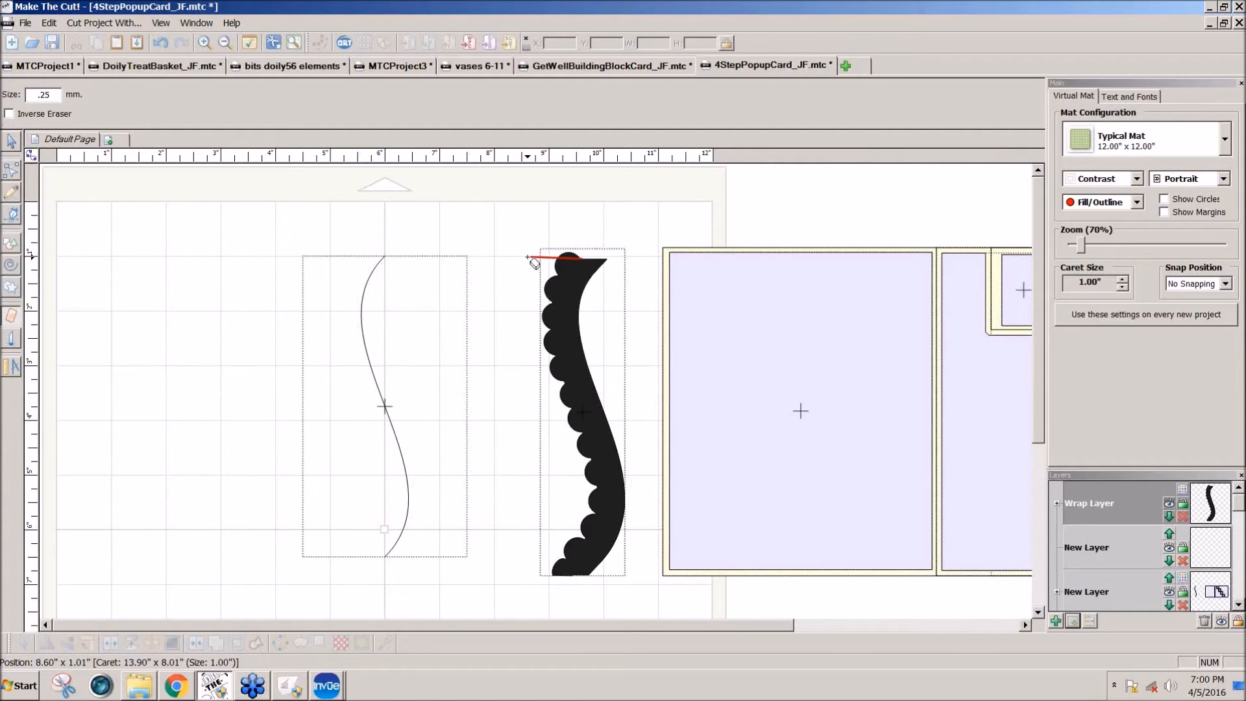
pyautogui.moveTo(582, 259); pyautogui.dragTo(528, 259)
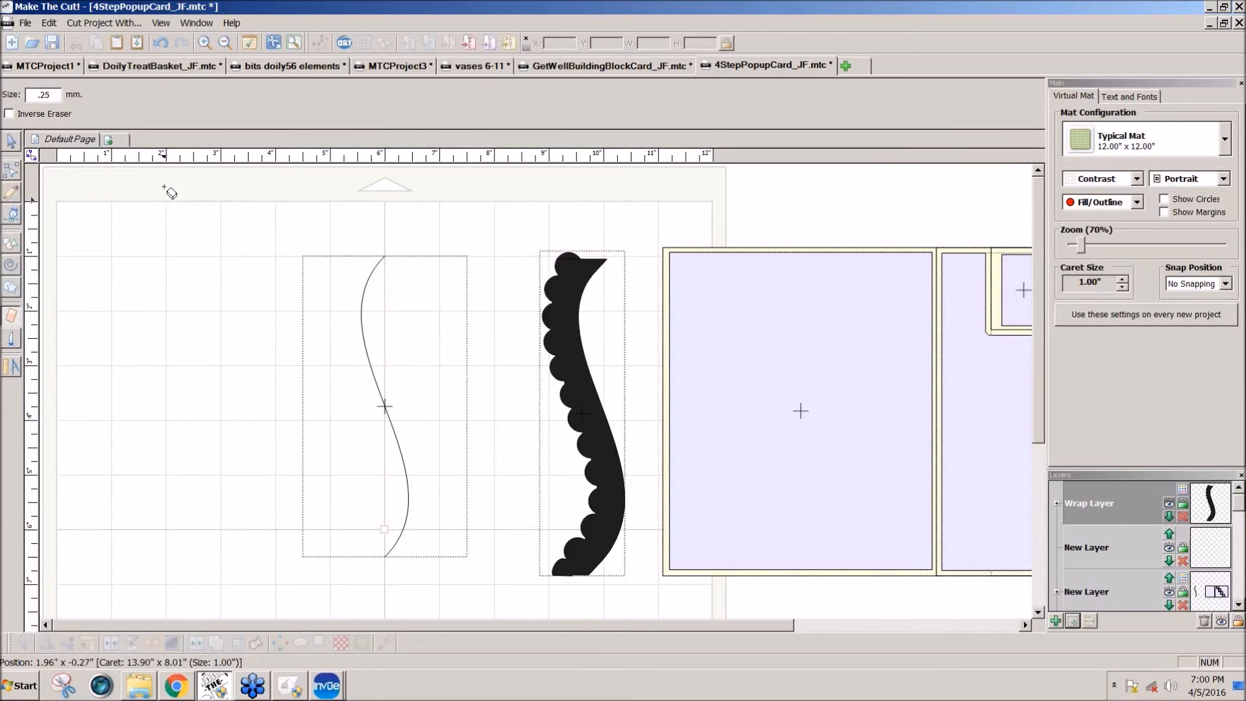
pyautogui.click(11, 142)
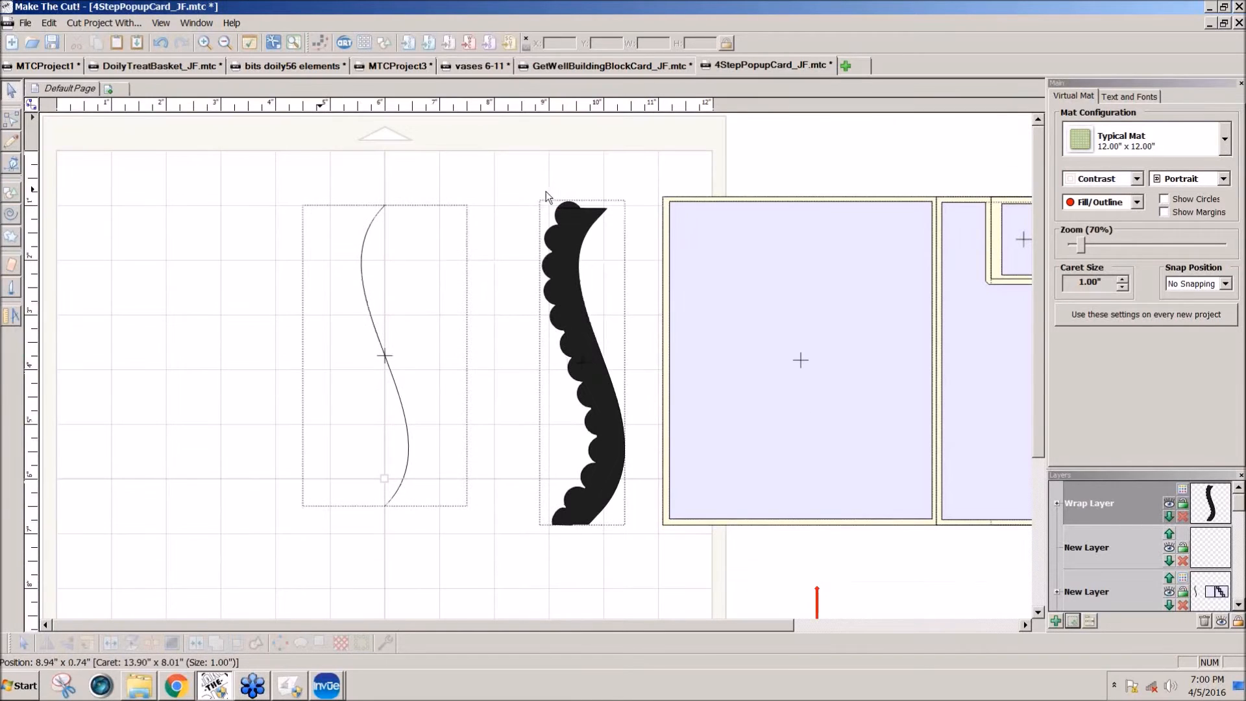
# Step: Split off and delete the circle sliver above the border's top edge, and move the border onto the front panel at about X 11.19, Y 0.94
pyautogui.click(566, 214)
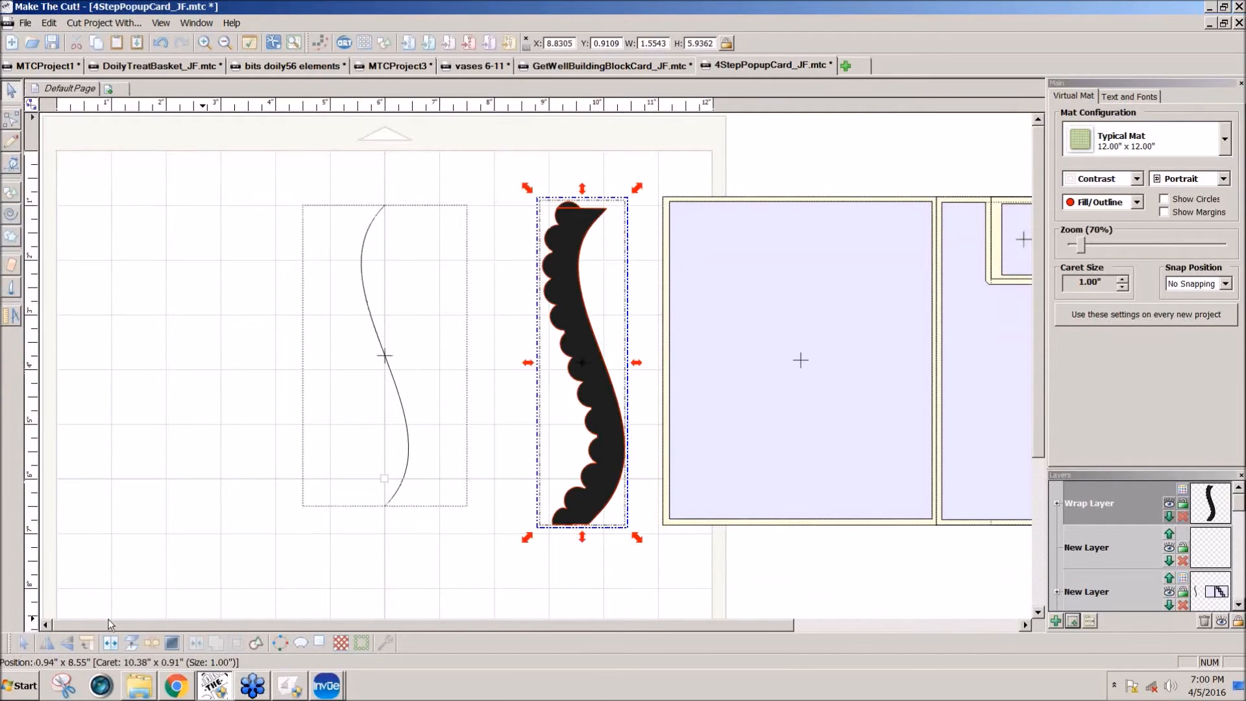
pyautogui.moveTo(488, 164); pyautogui.dragTo(684, 232)
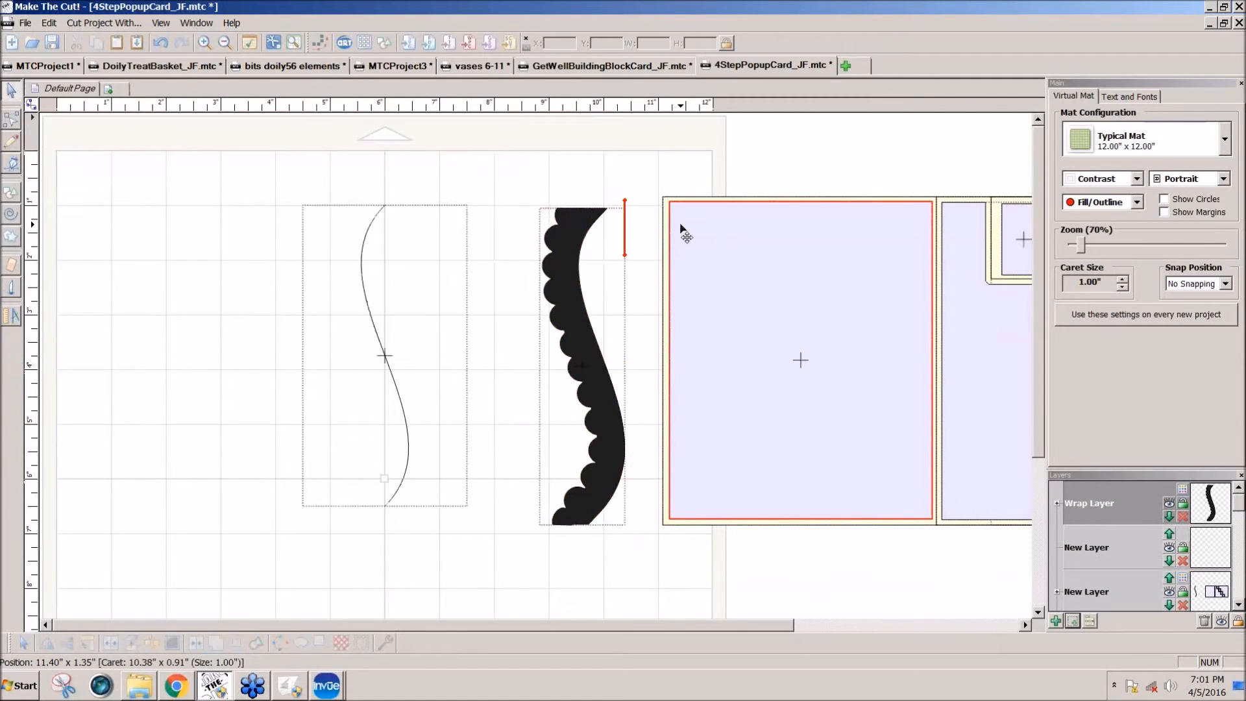
pyautogui.moveTo(569, 284); pyautogui.dragTo(694, 287)
# Step: Try a Boolean join of the border and the front panel's inner rectangle using B-A Difference
pyautogui.click(793, 287)
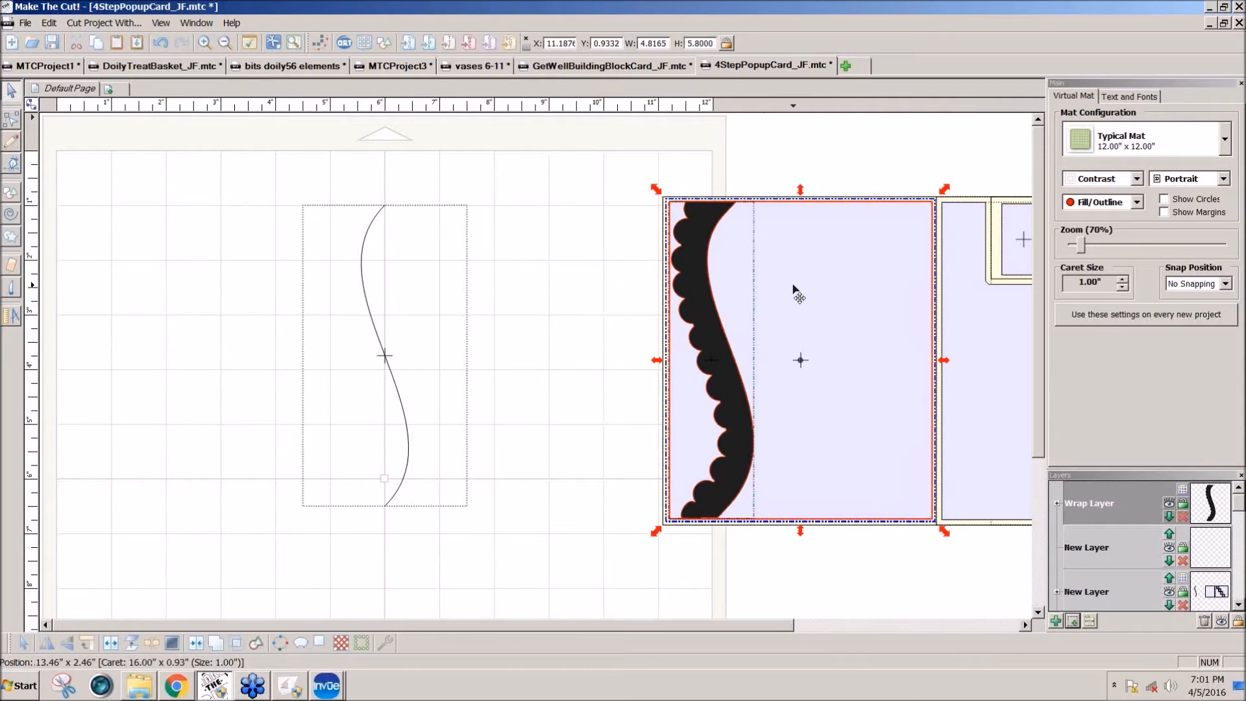
pyautogui.click(235, 643)
pyautogui.click(717, 331)
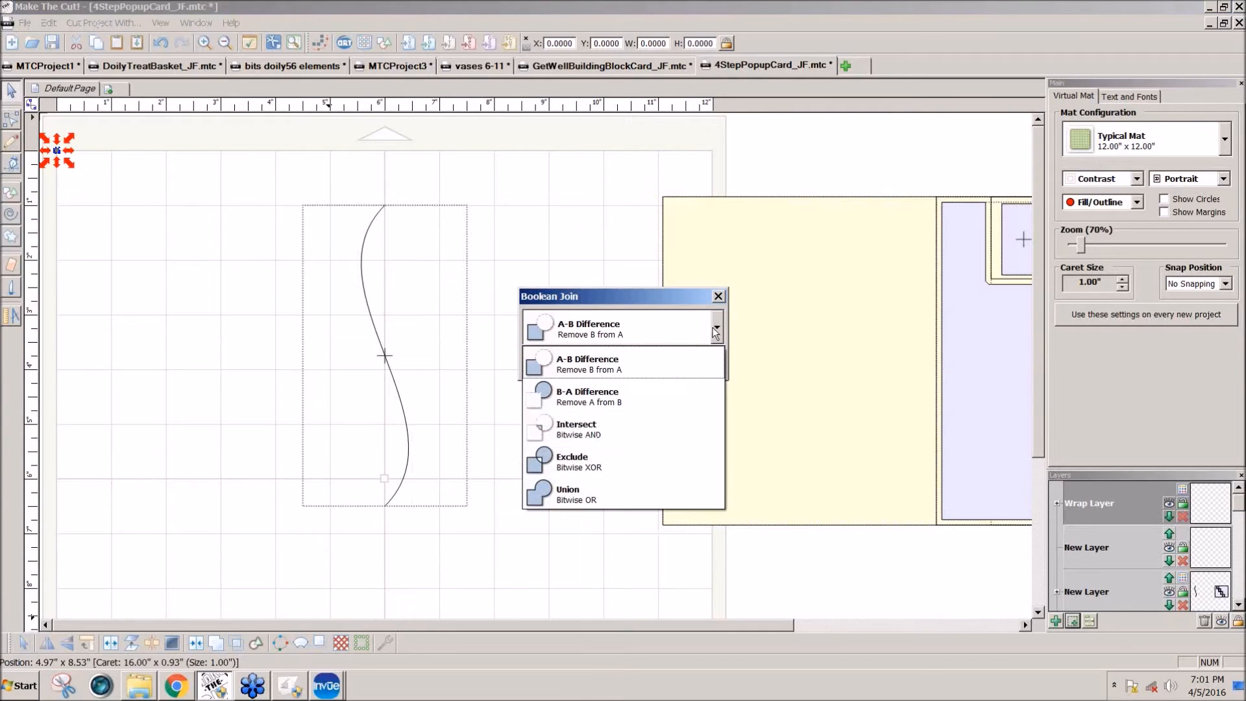
pyautogui.click(619, 392)
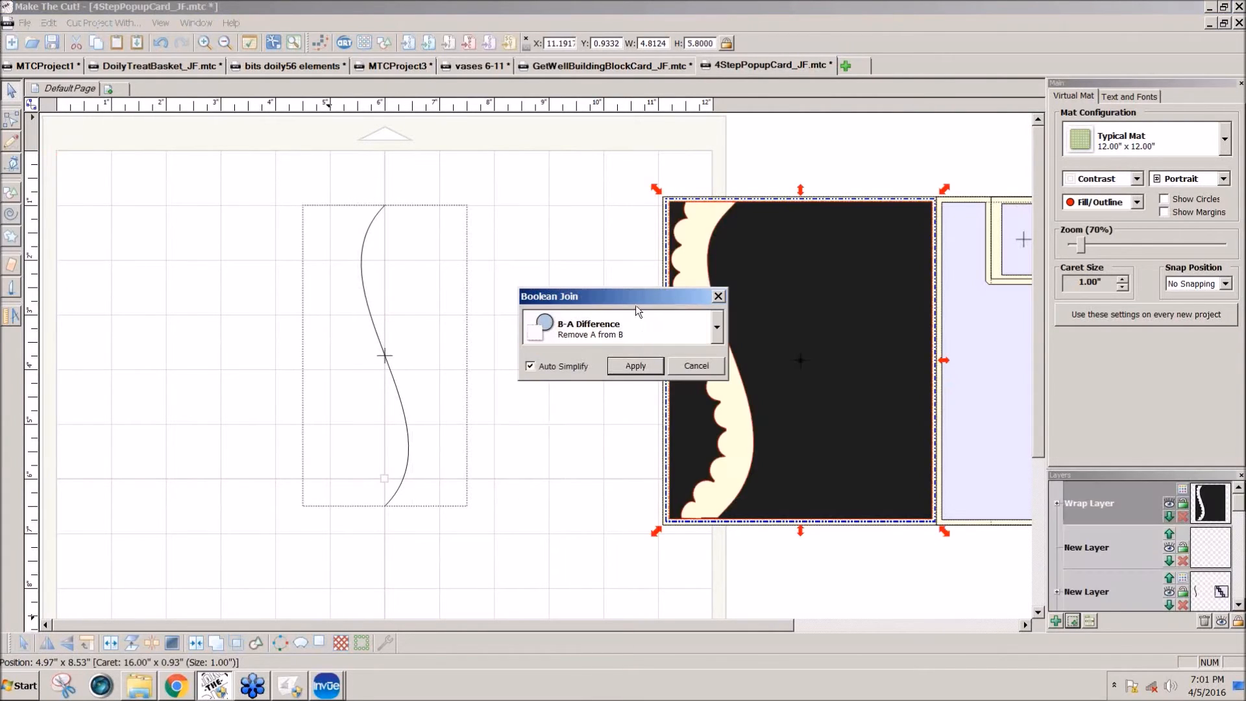
pyautogui.click(635, 366)
# Step: Split the joined panel shape into separate pieces, try moving the rectangle beside the card, and undo that move
pyautogui.click(821, 398)
pyautogui.click(148, 644)
pyautogui.click(645, 554)
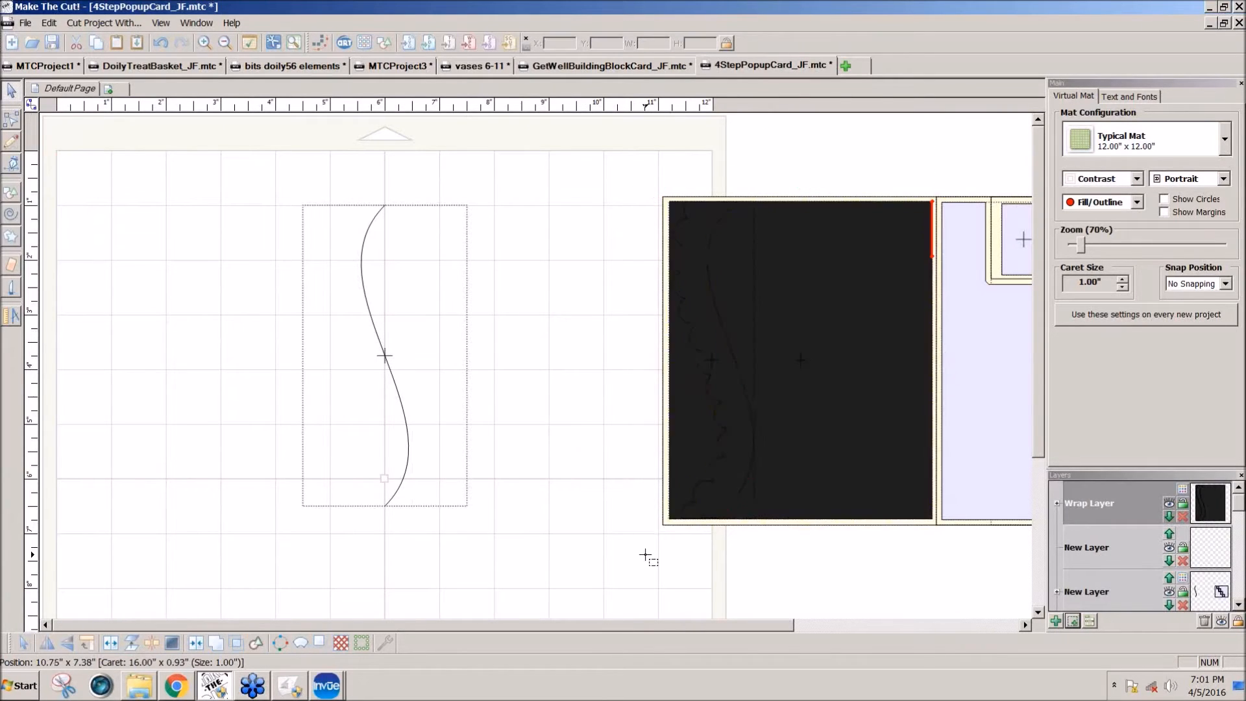
pyautogui.click(683, 444)
pyautogui.moveTo(670, 450); pyautogui.dragTo(587, 461)
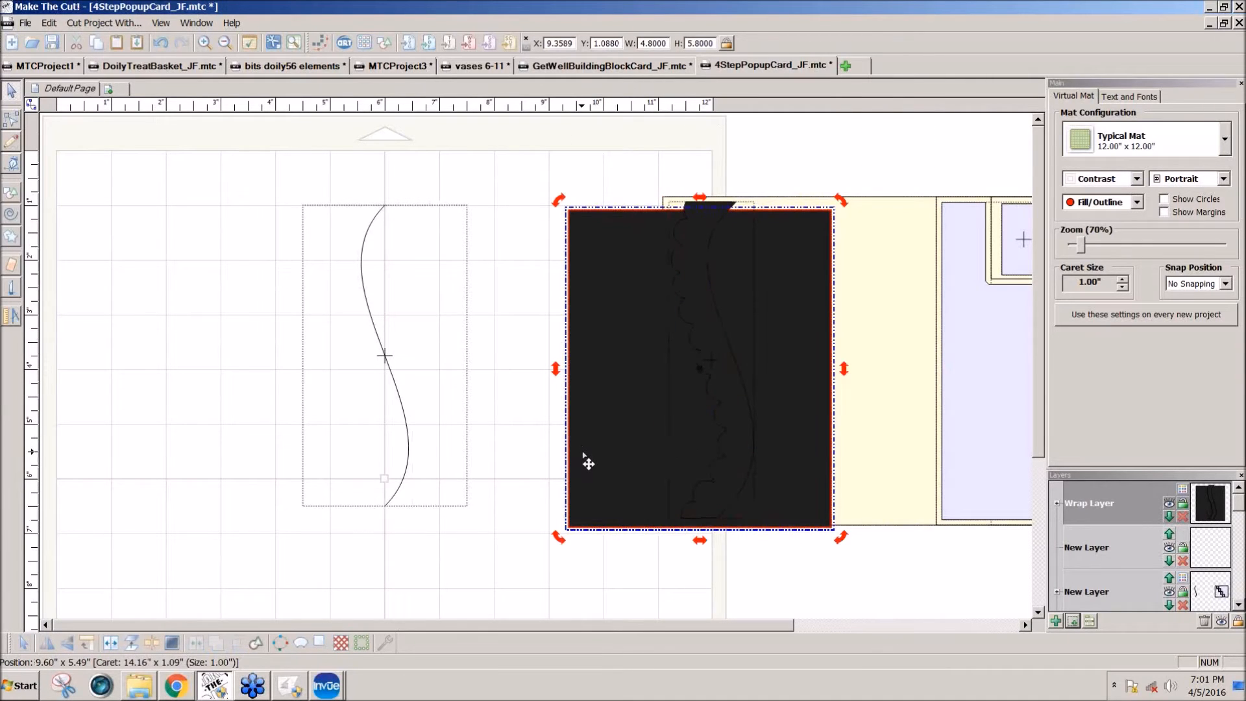
pyautogui.hotkey('ctrl', 'z')
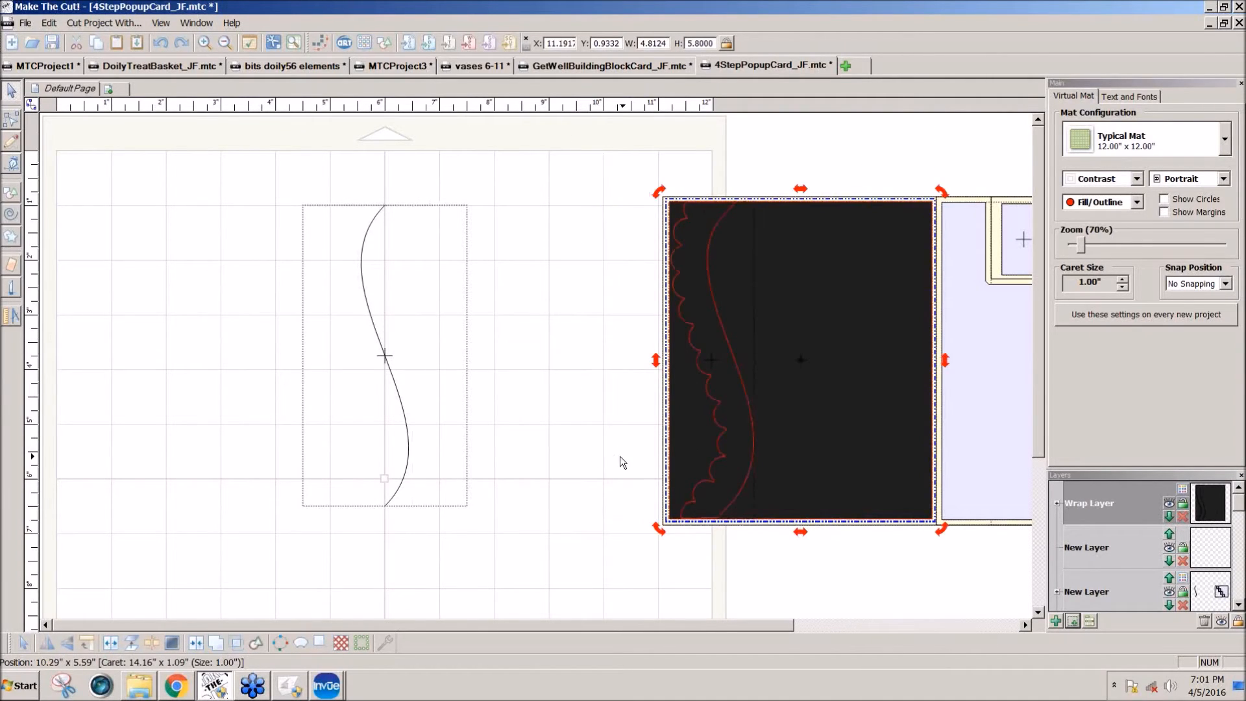
# Step: Join the panel pieces back together, split them apart again and select the rectangle
pyautogui.click(758, 449)
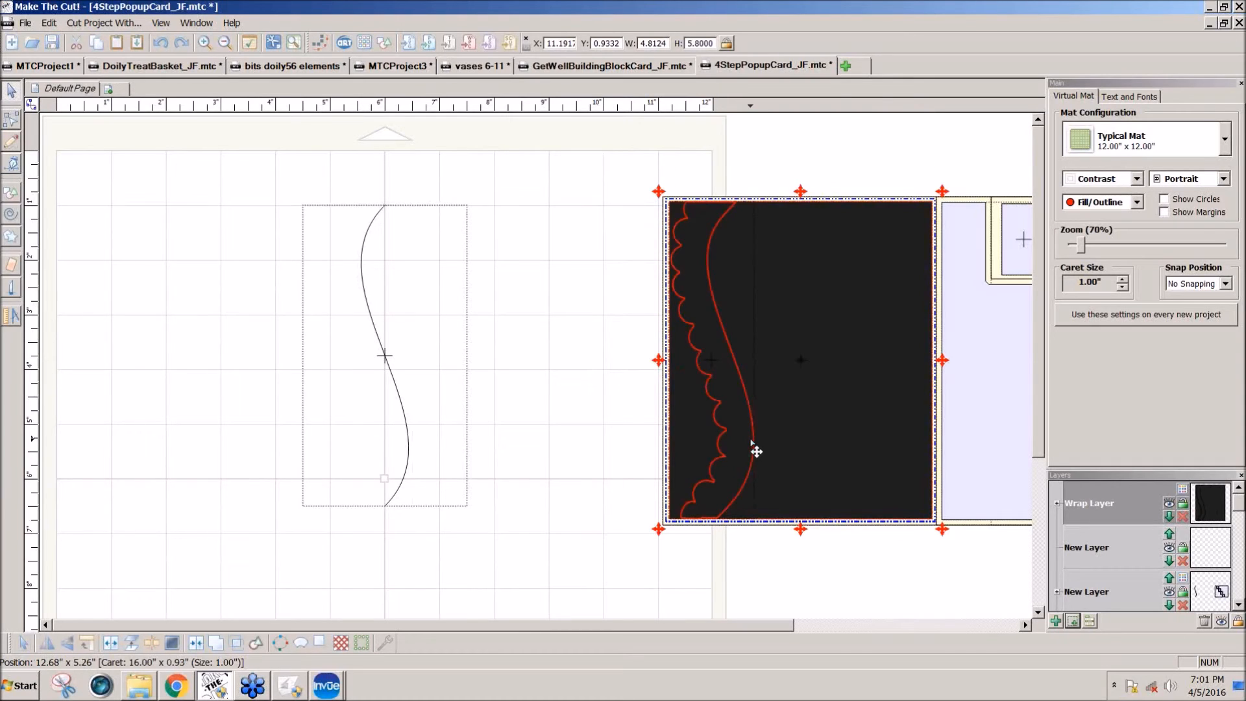
pyautogui.hotkey('ctrl', 'j')
pyautogui.click(765, 570)
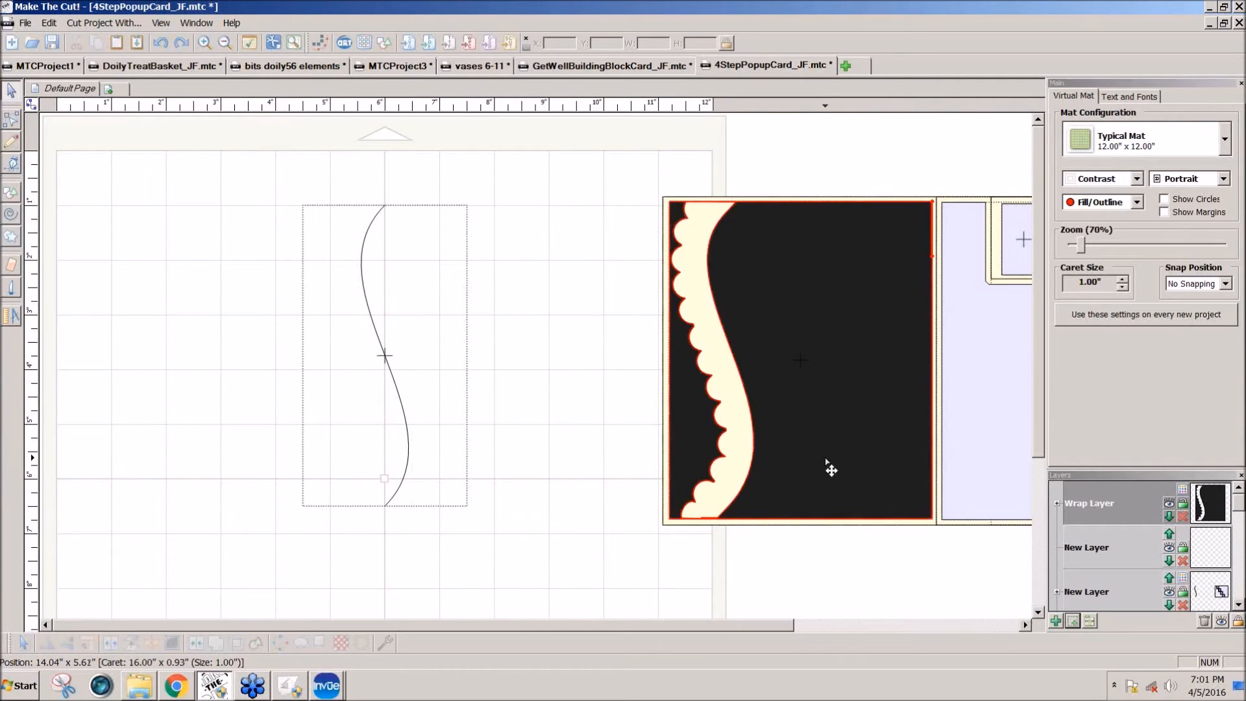
pyautogui.click(827, 461)
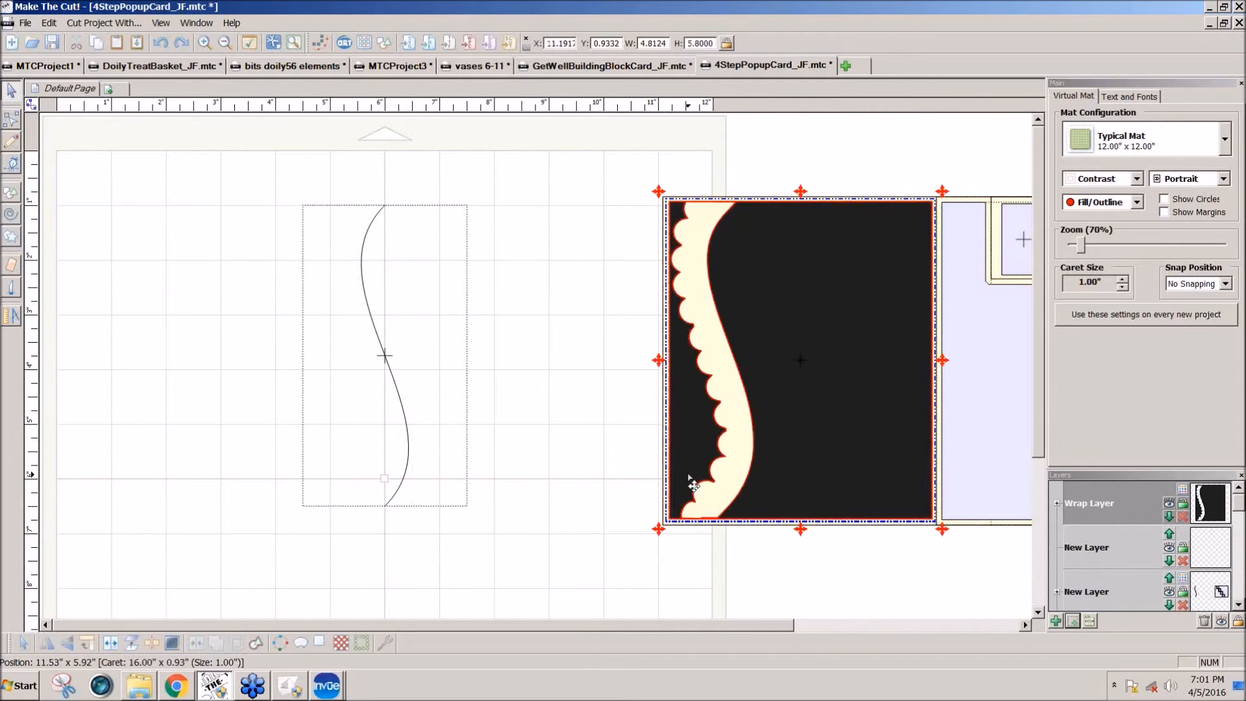
pyautogui.click(143, 647)
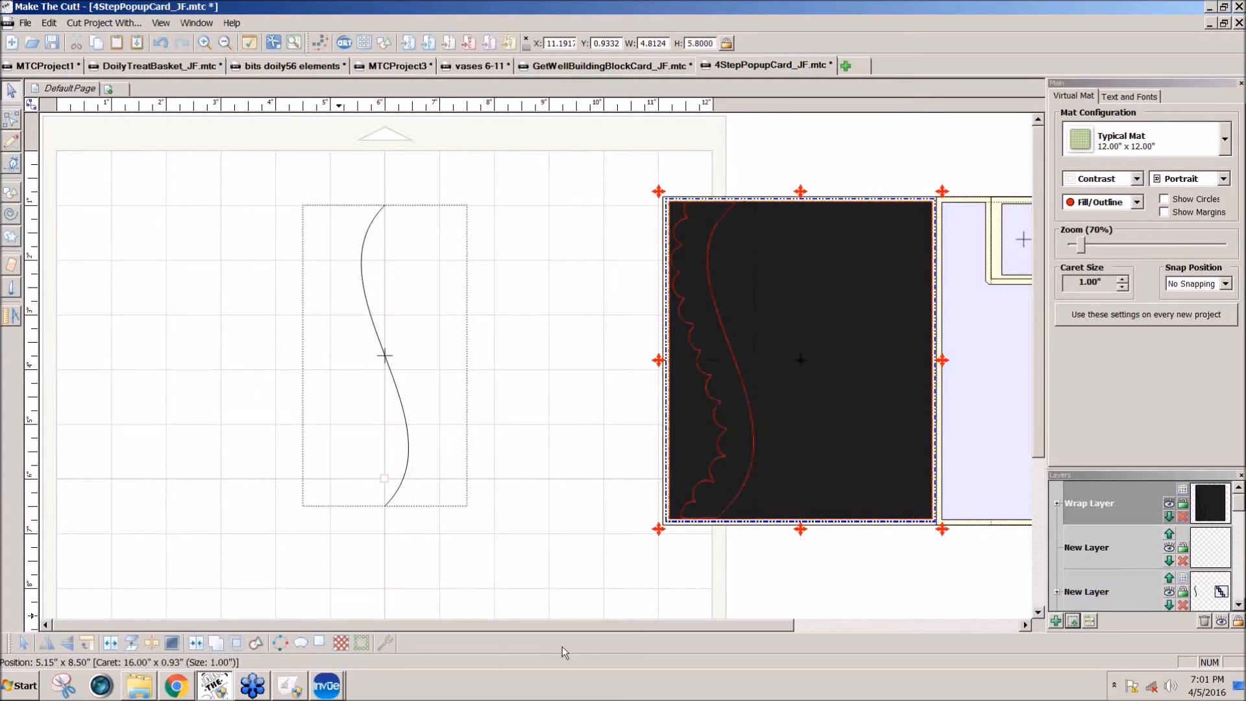
pyautogui.click(746, 534)
pyautogui.click(682, 482)
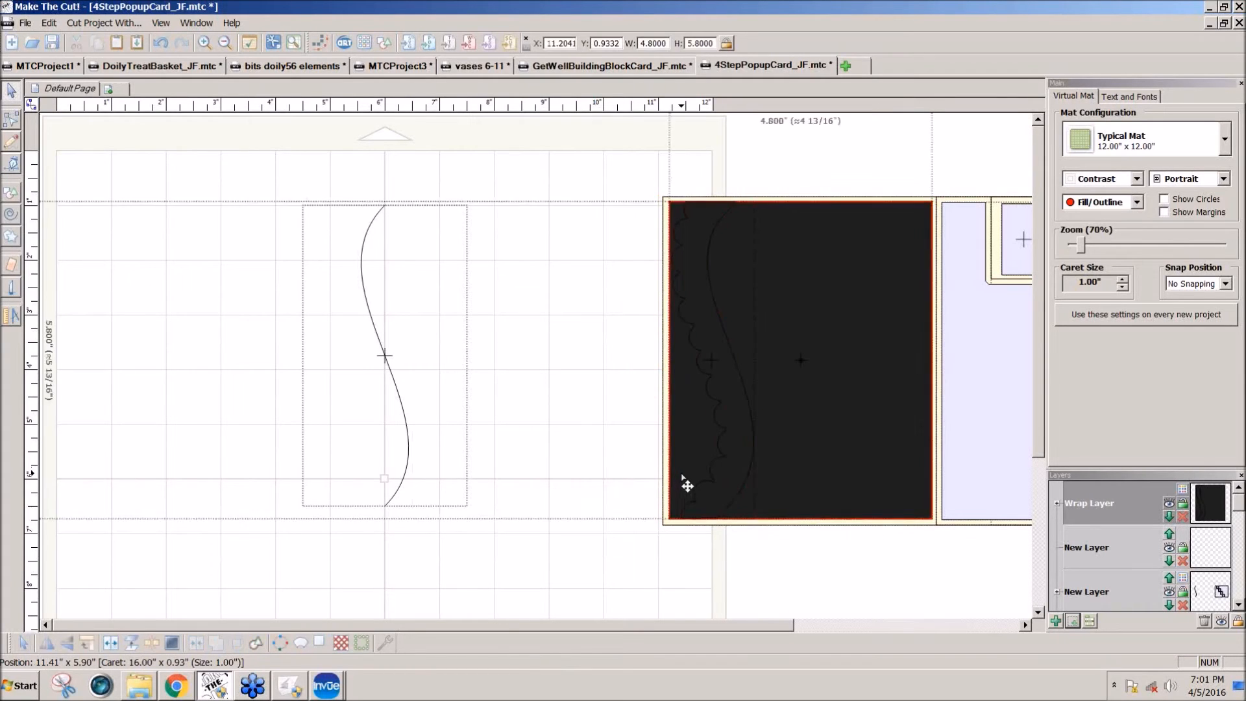
pyautogui.moveTo(704, 474)
pyautogui.mouseDown()
pyautogui.moveTo(401, 499)
pyautogui.moveTo(707, 475)
pyautogui.mouseUp()
# Step: Undo the splits, the join and the Boolean difference, back to the border lying on the uncut front panel
pyautogui.hotkey('ctrl', 'z')
pyautogui.hotkey('ctrl', 'z')
pyautogui.hotkey('ctrl', 'z')
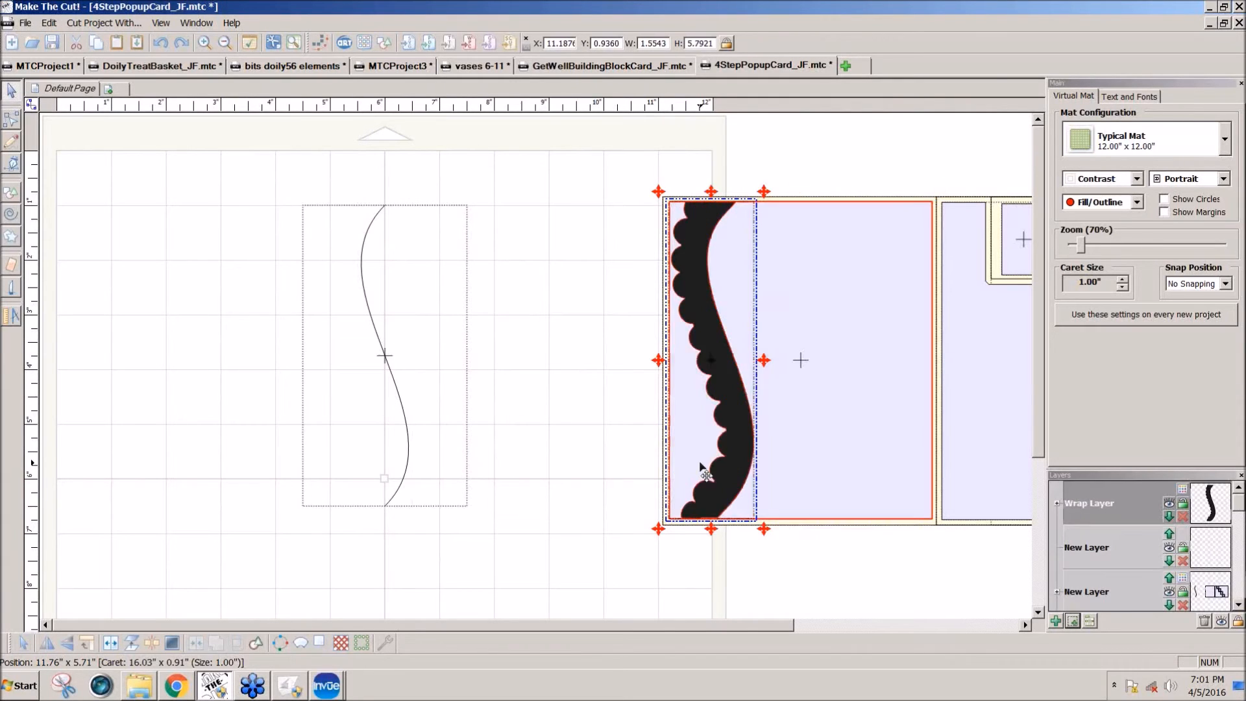
# Step: Select the scalloped border with the front panel's inner rectangle and preview a Boolean join set to B-A Difference
pyautogui.click(777, 564)
pyautogui.click(736, 501)
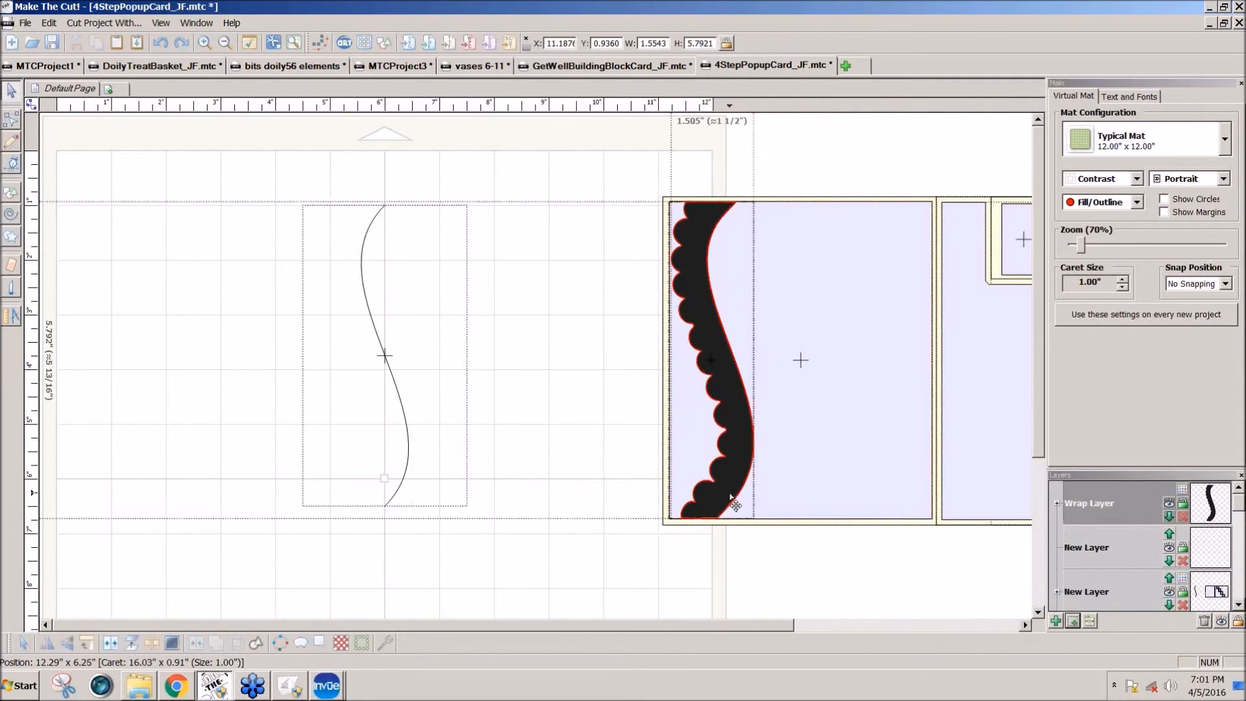
pyautogui.keyDown('shift'); pyautogui.click(788, 481); pyautogui.keyUp('shift')
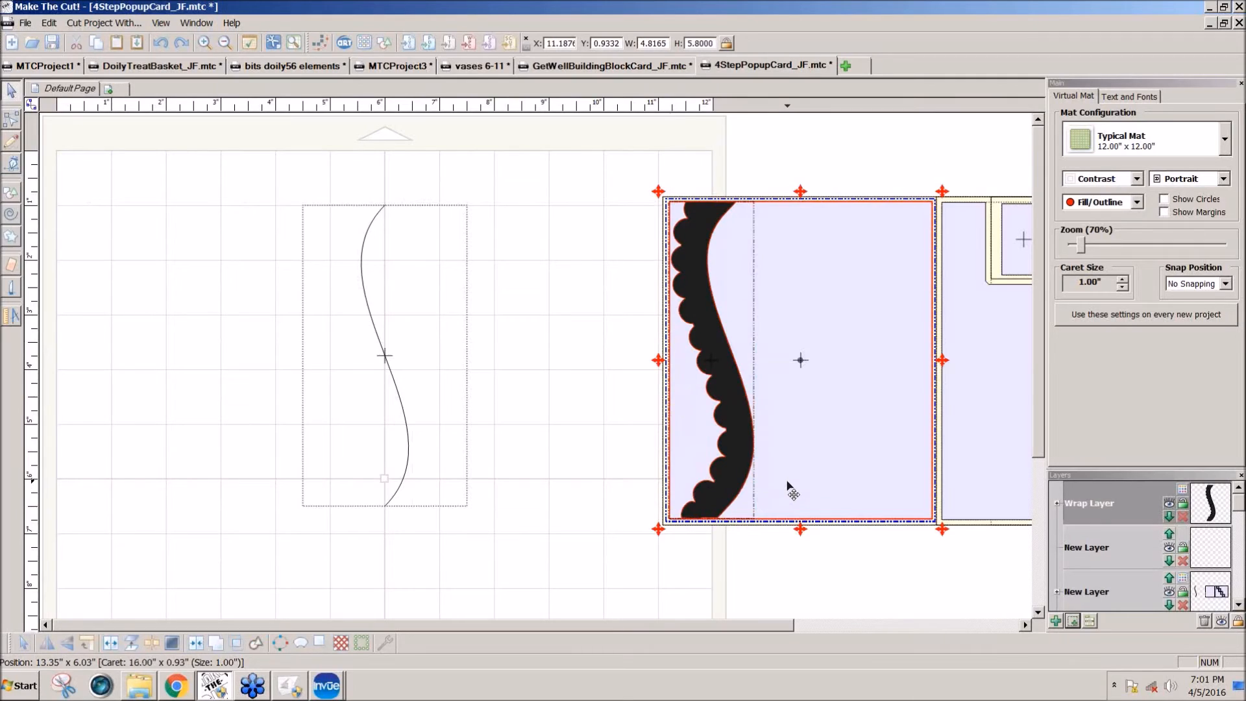
pyautogui.click(239, 645)
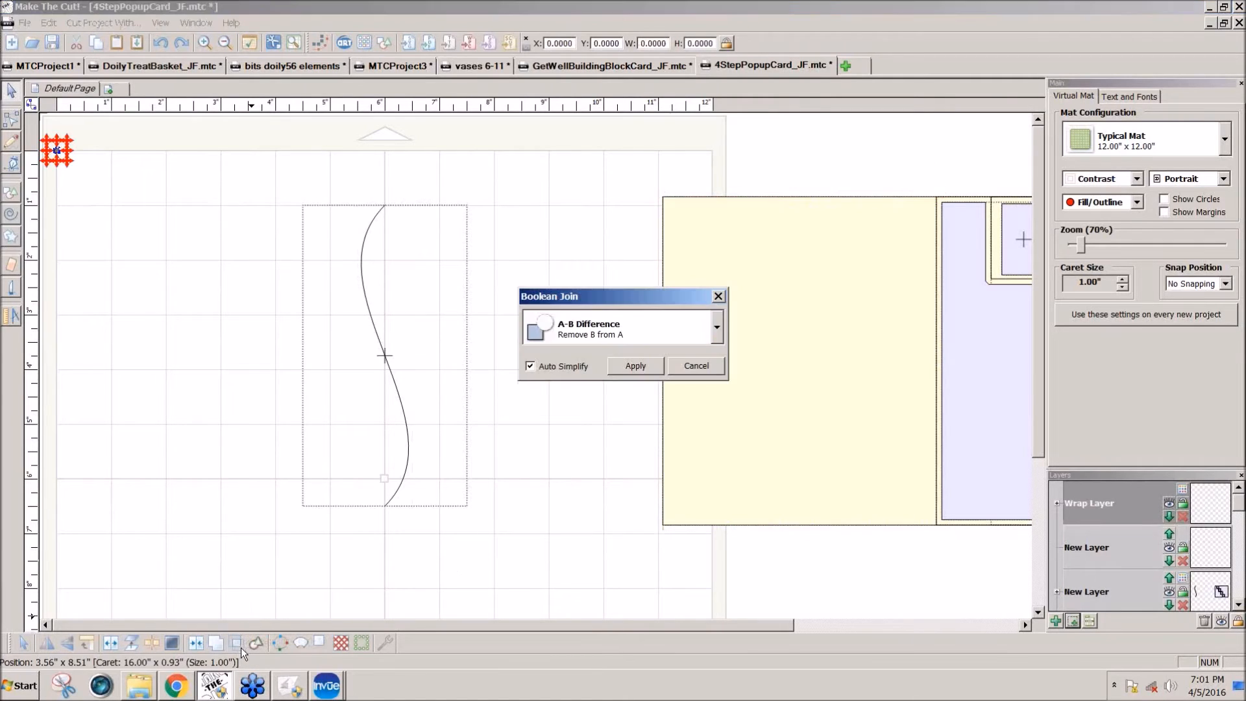
pyautogui.click(717, 328)
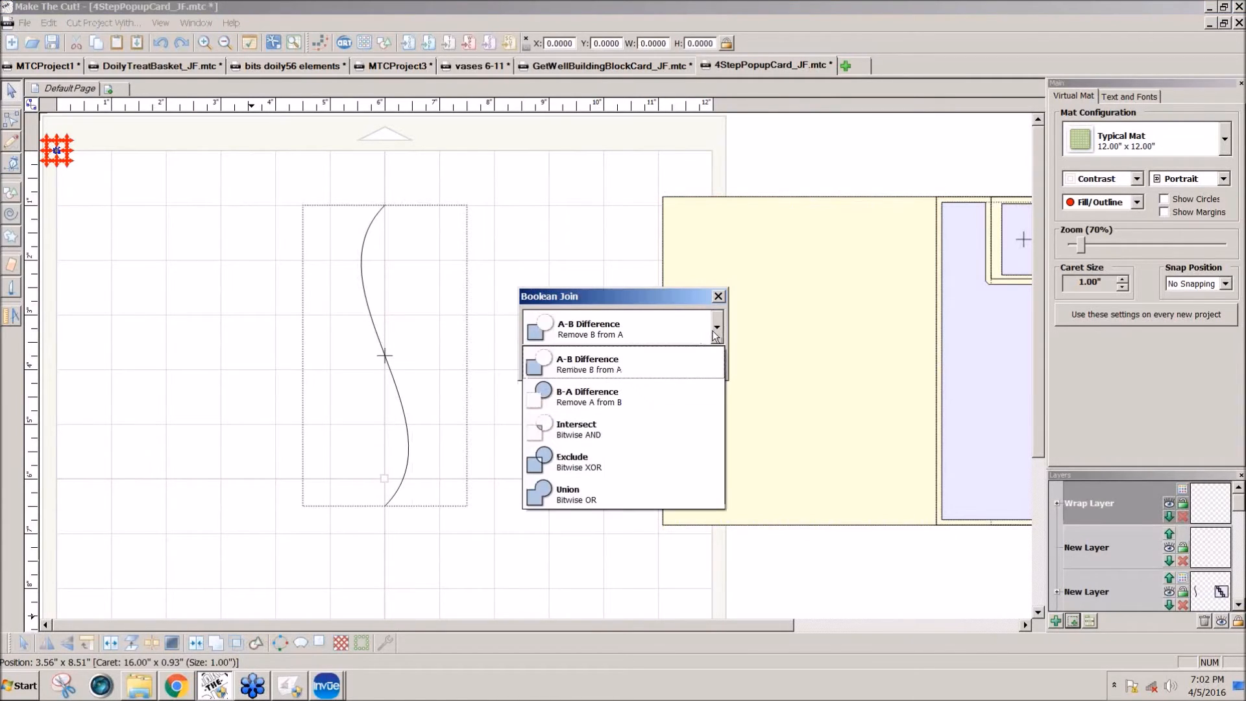
pyautogui.click(594, 388)
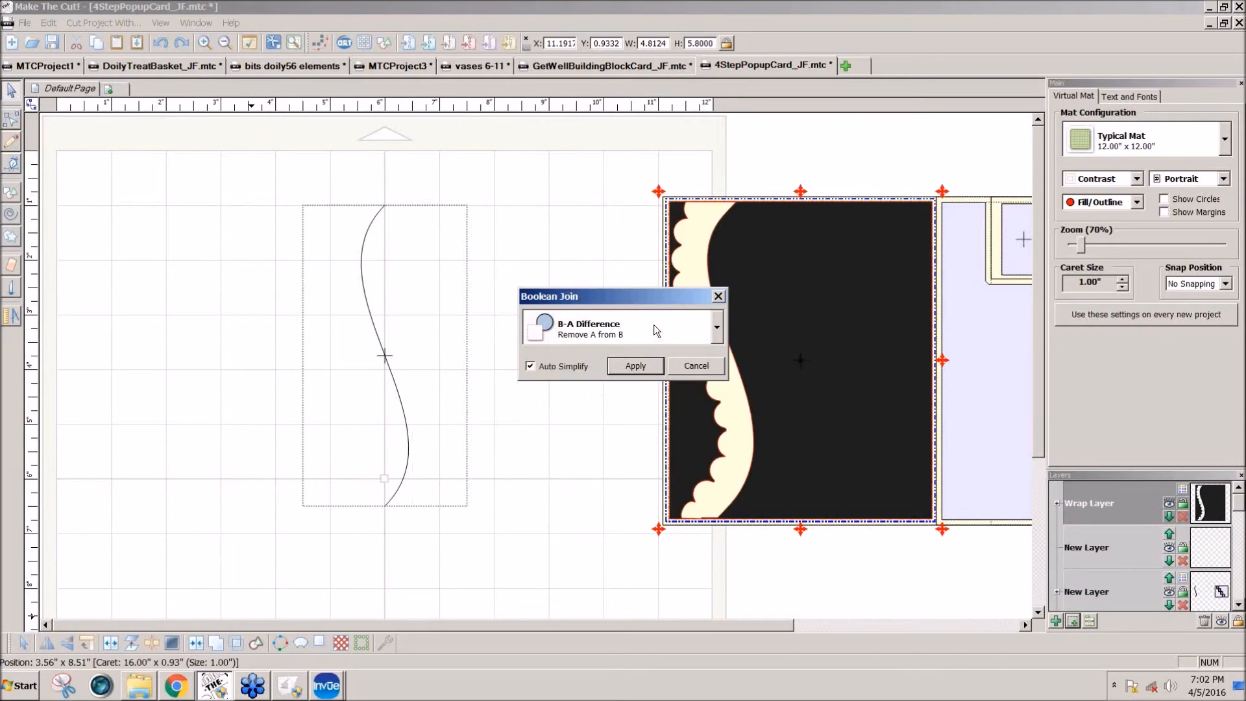
# Step: Preview the Intersect, Exclude and Union modes for the Boolean join of the border and rectangle
pyautogui.moveTo(668, 298); pyautogui.dragTo(529, 310)
pyautogui.click(575, 334)
pyautogui.click(451, 405)
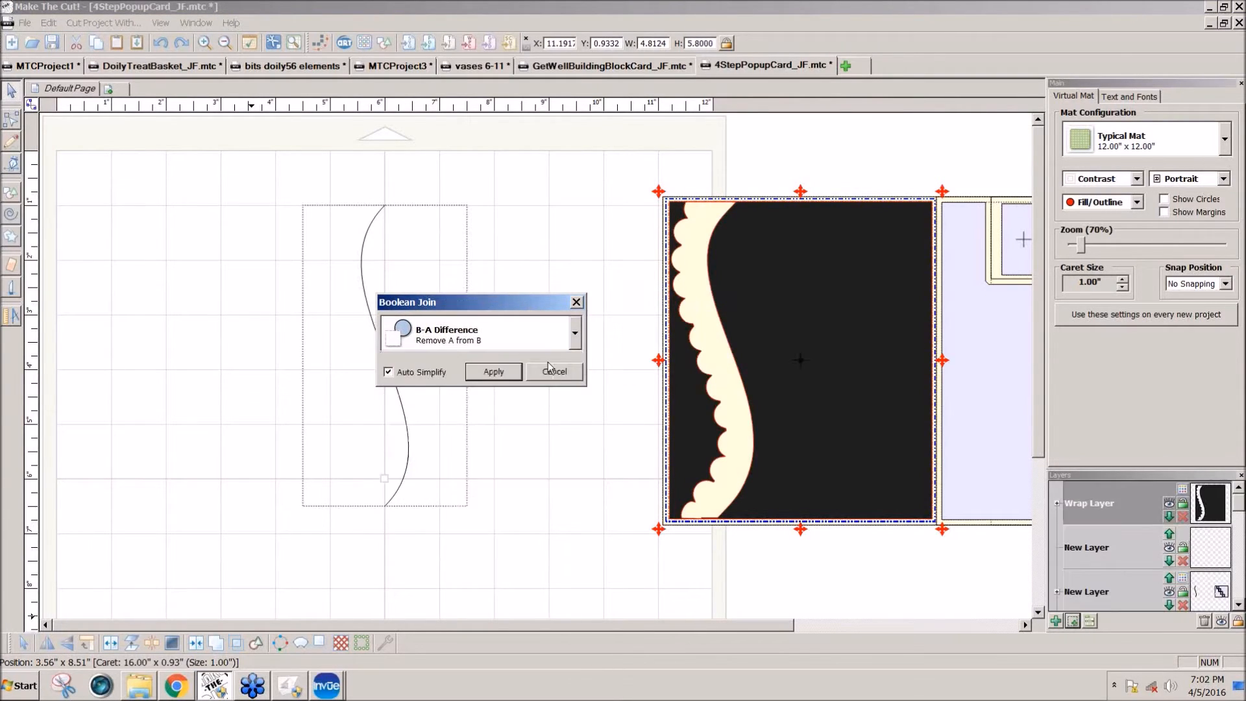
pyautogui.click(577, 340)
pyautogui.click(465, 432)
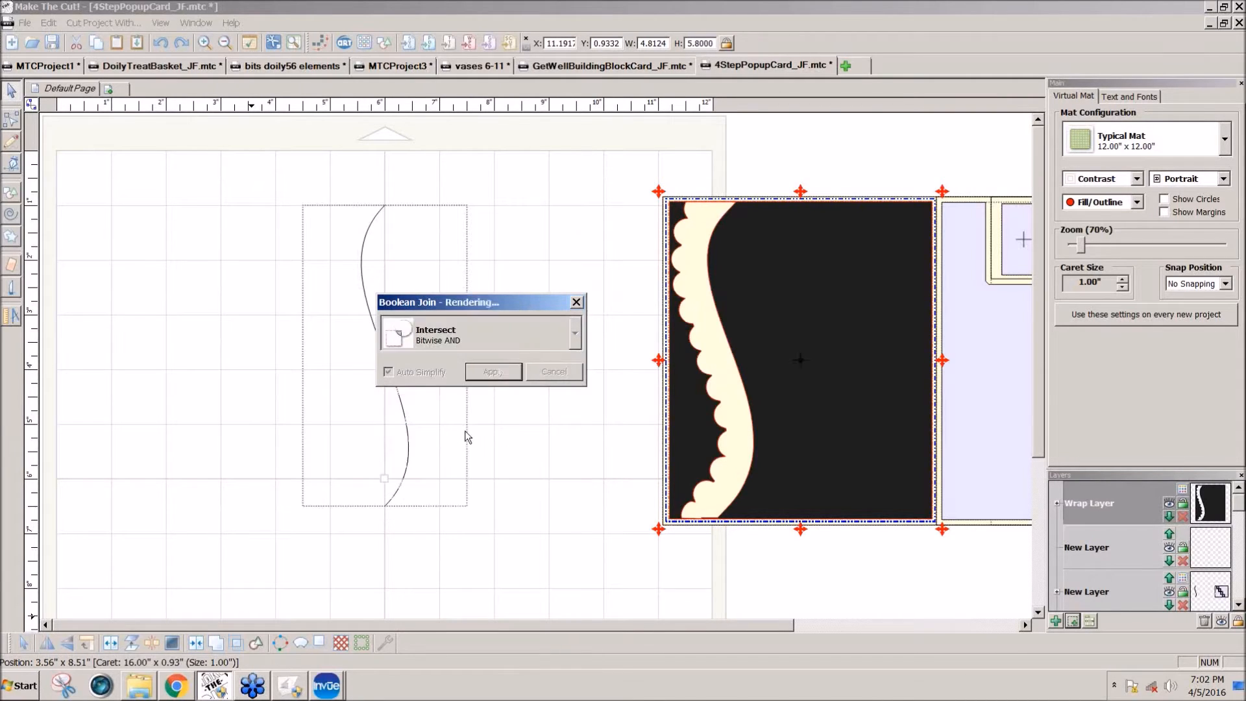
pyautogui.click(575, 334)
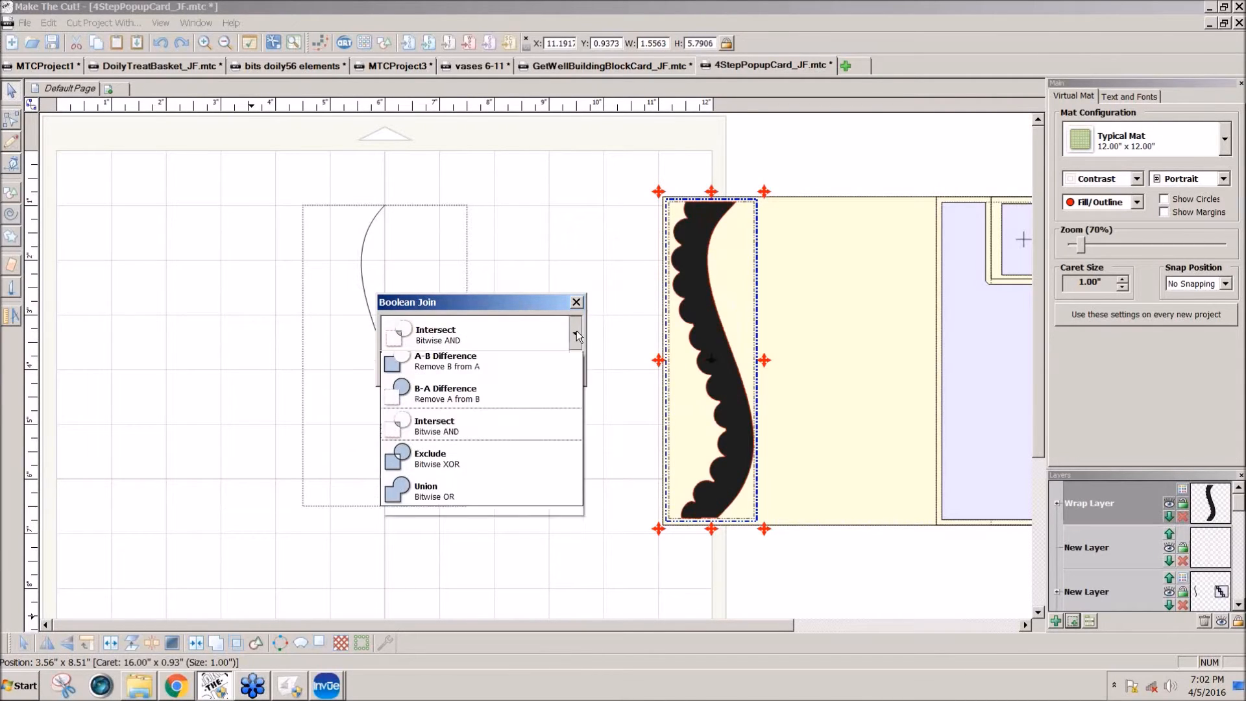
pyautogui.click(442, 459)
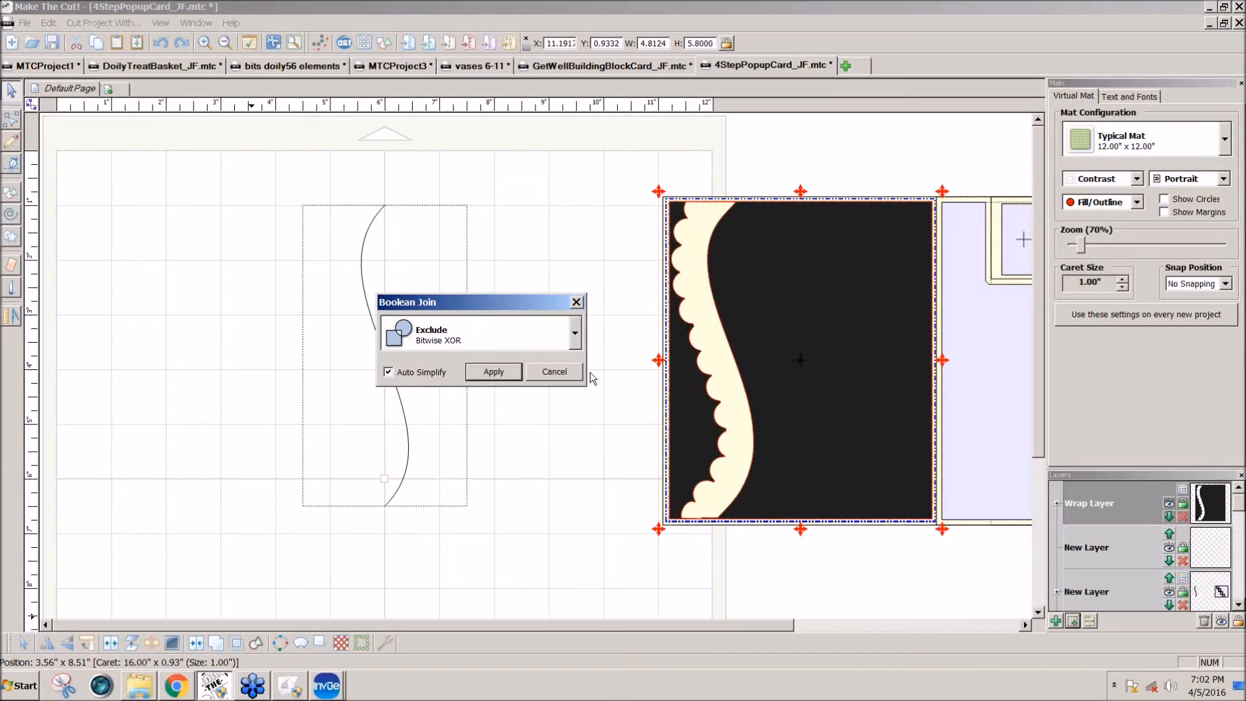
pyautogui.click(574, 340)
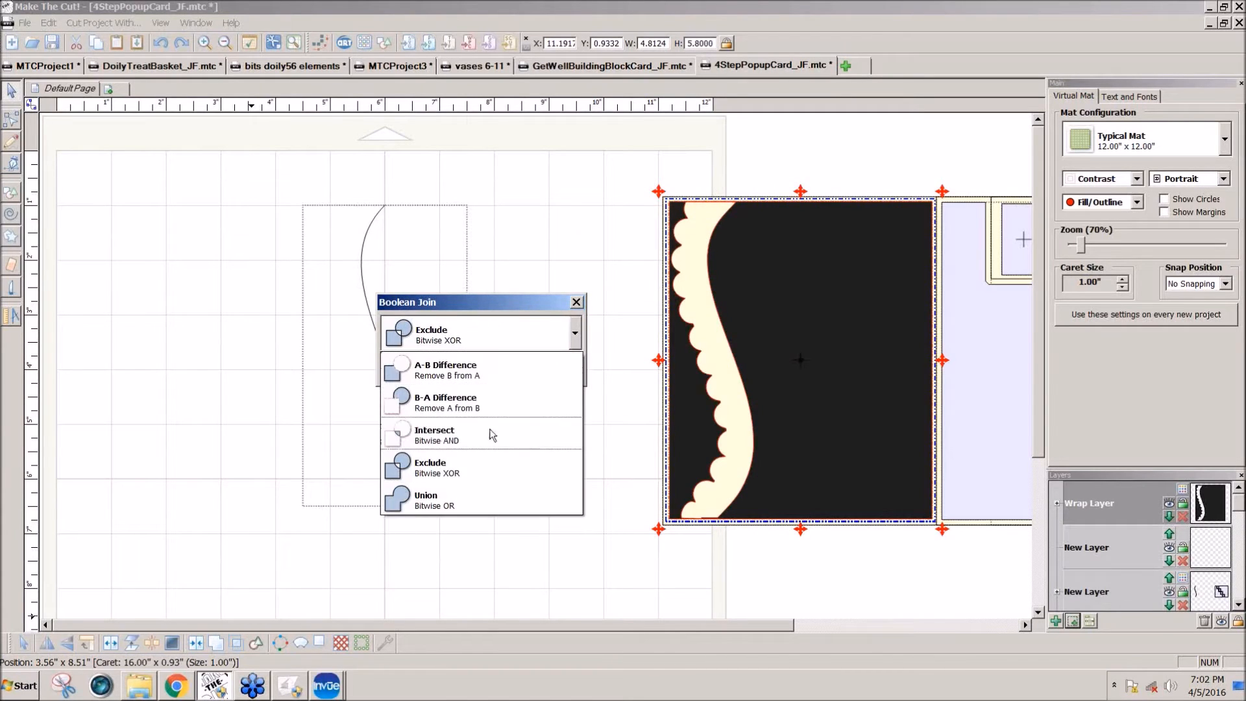
pyautogui.click(441, 494)
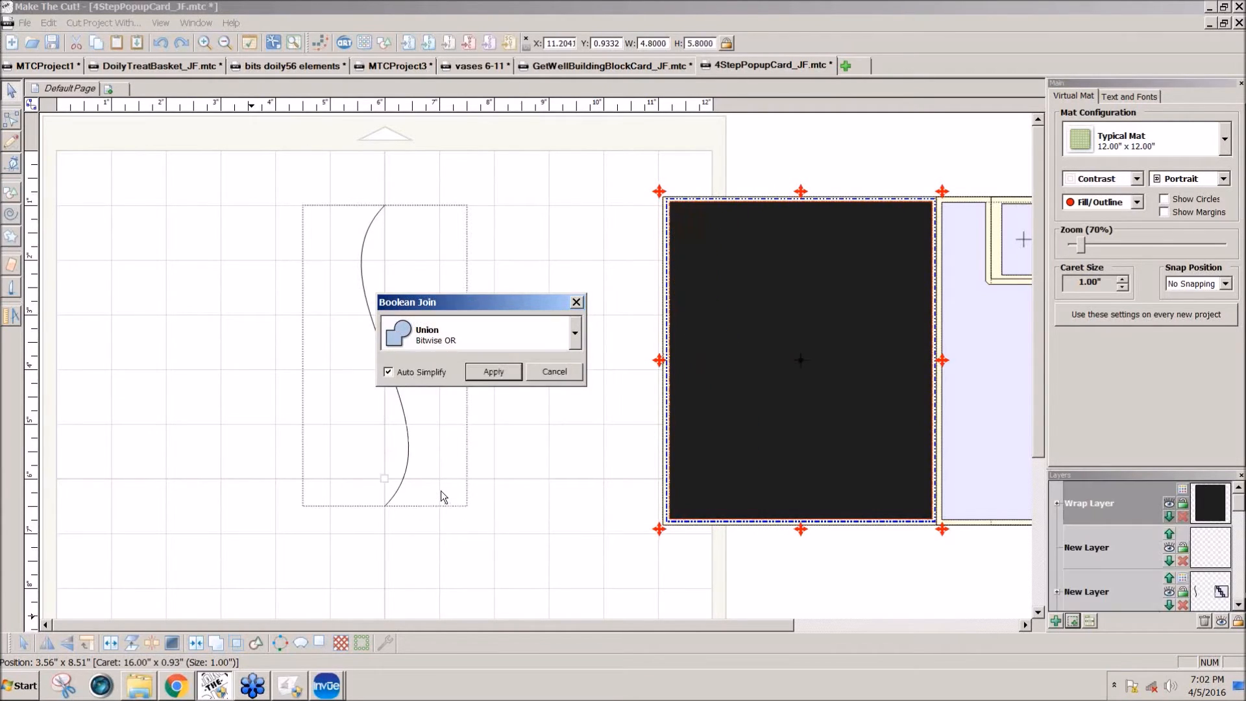
# Step: Apply the Boolean join to the border and rectangle with B-A Difference and Auto Simplify on
pyautogui.click(575, 340)
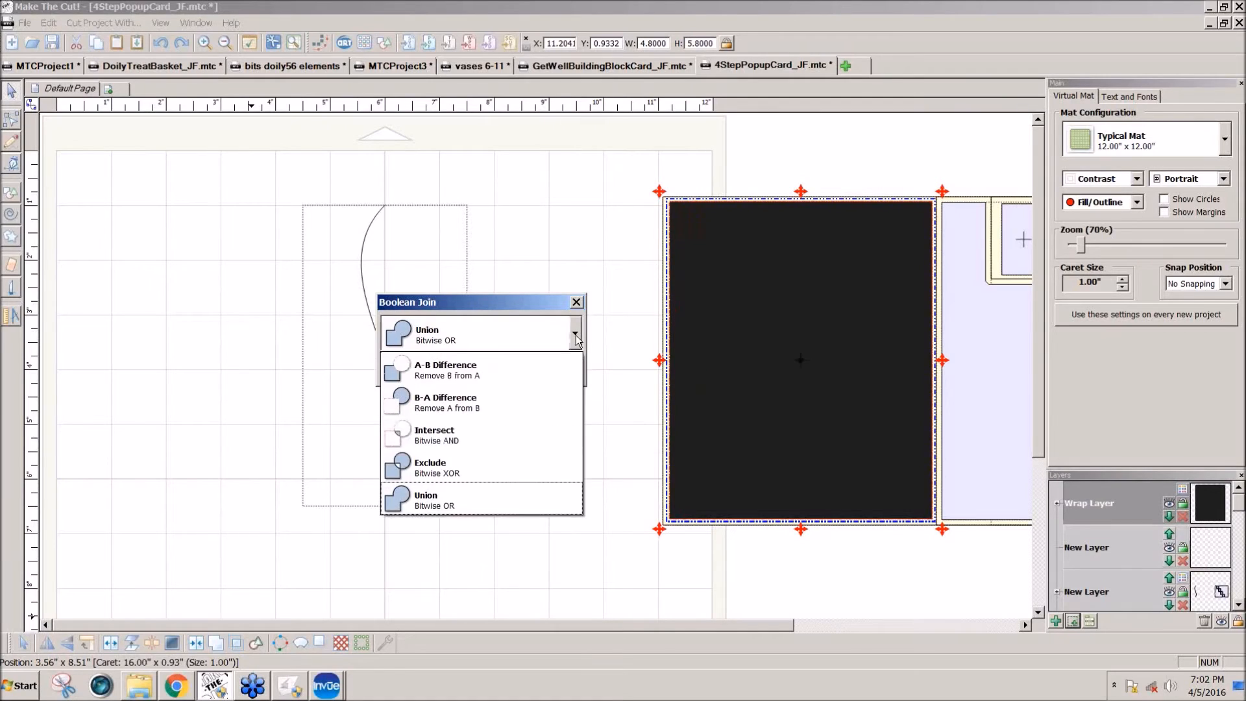
pyautogui.click(446, 394)
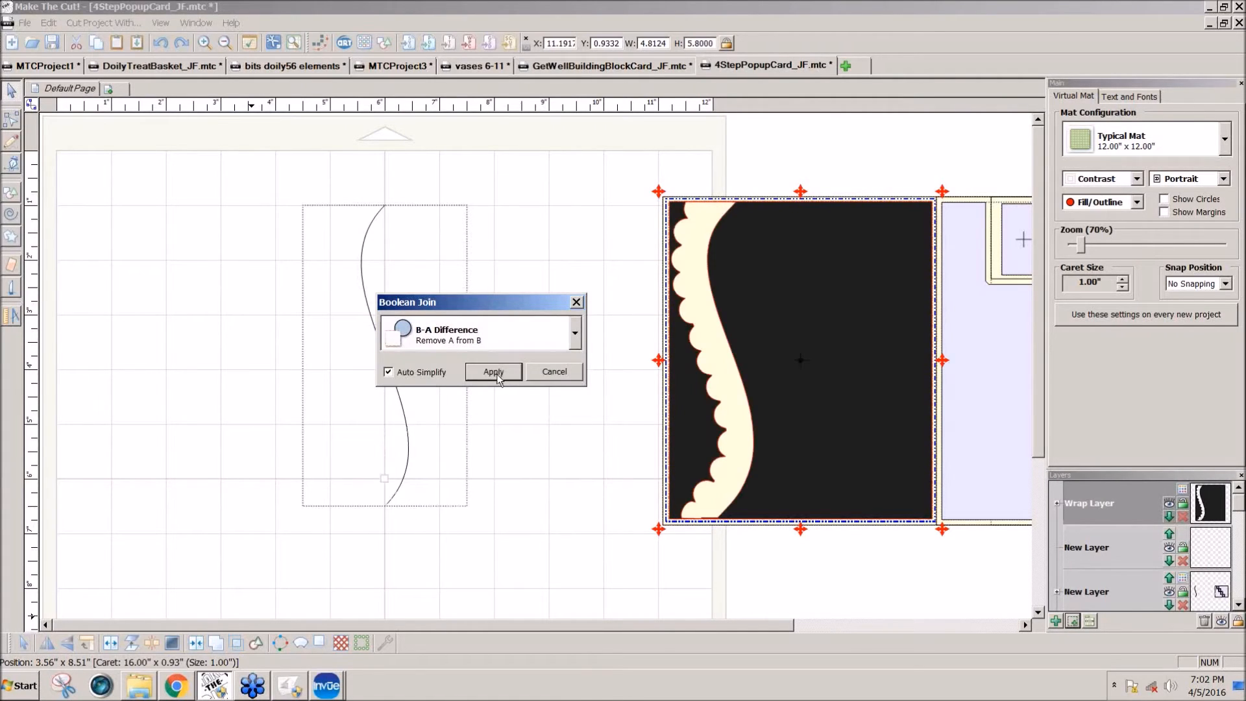
pyautogui.click(493, 371)
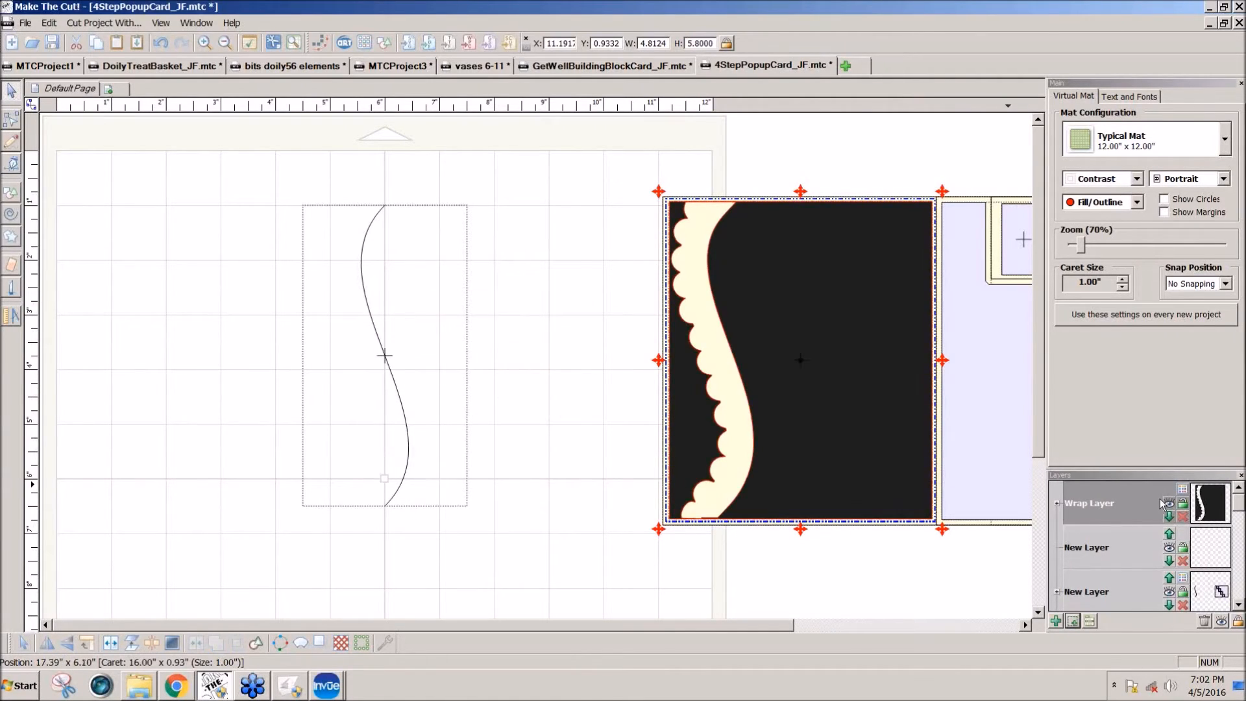
# Step: Recolour the joined panel shape on the Wrap Layer pale cream and deselect it
pyautogui.click(1182, 490)
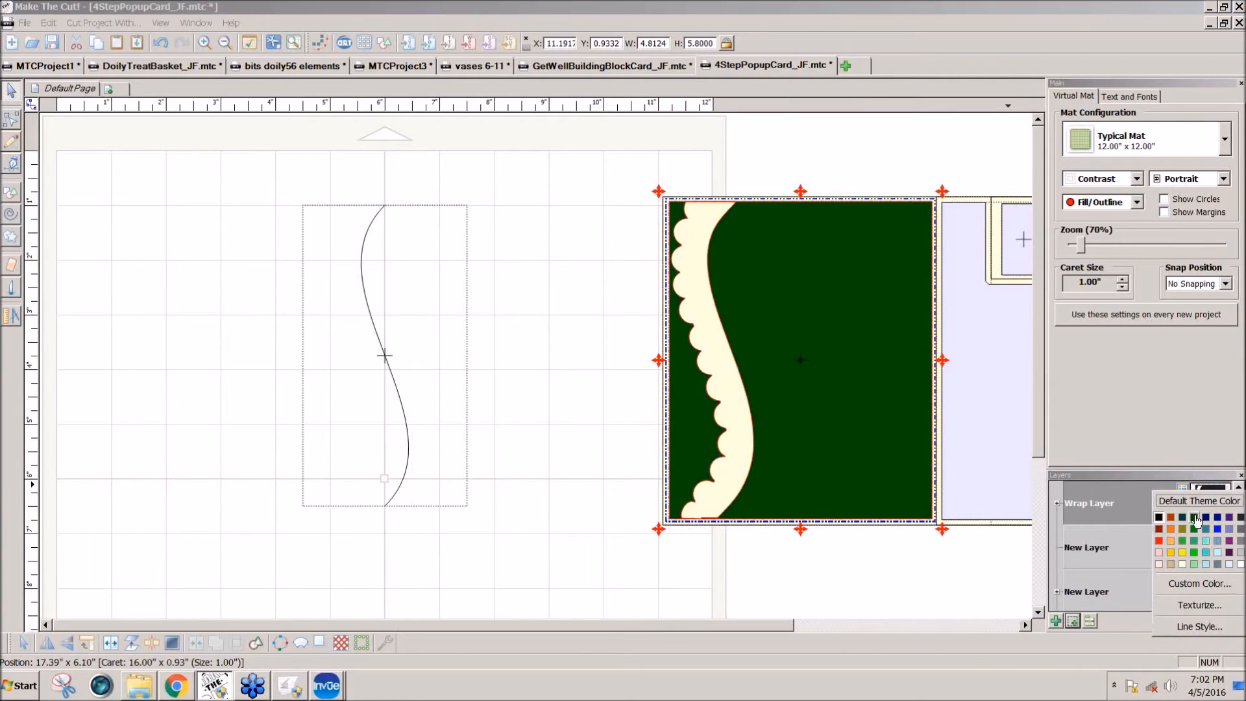
pyautogui.click(1185, 573)
pyautogui.click(875, 585)
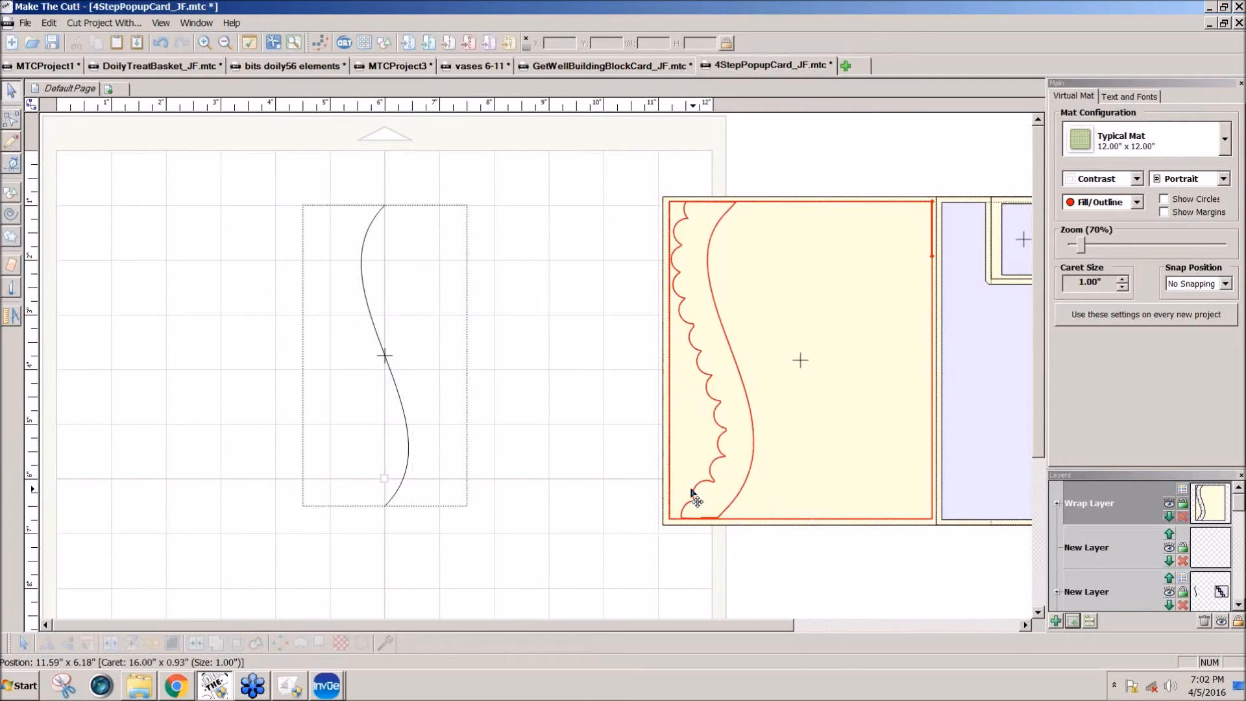
# Step: Break the joined panel shape apart and move the plain rectangle off the card onto the mat
pyautogui.click(777, 502)
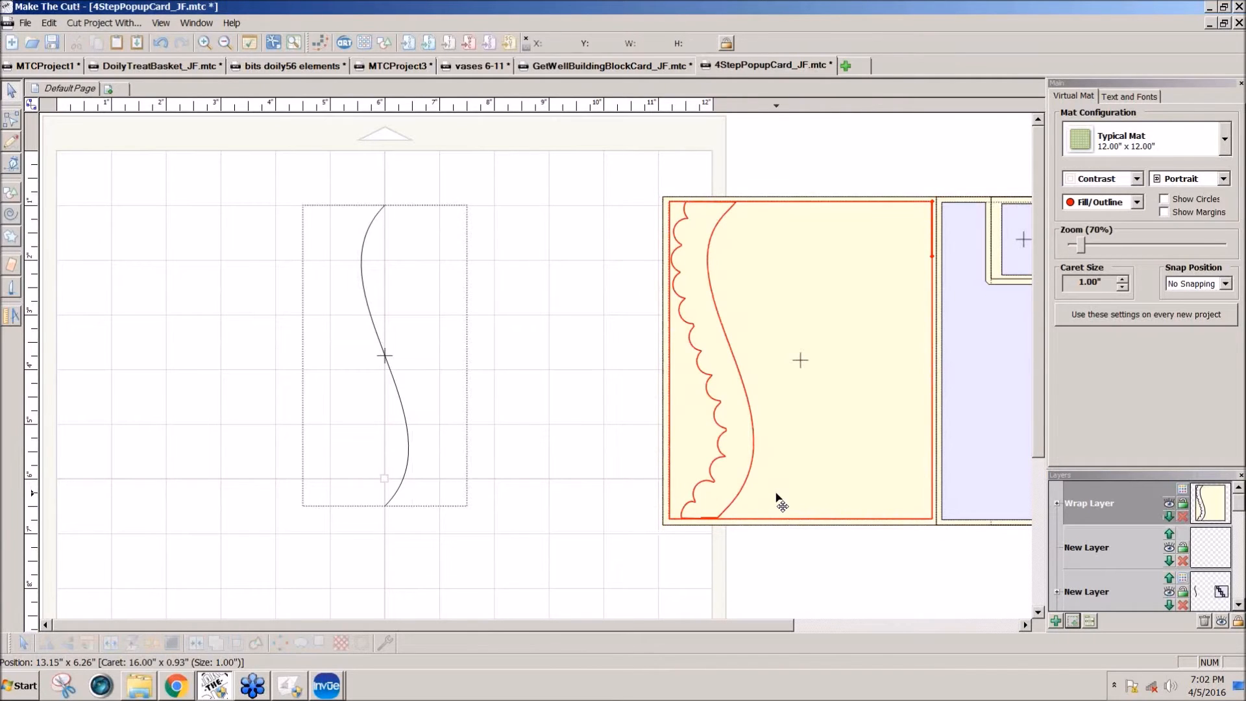
pyautogui.click(129, 645)
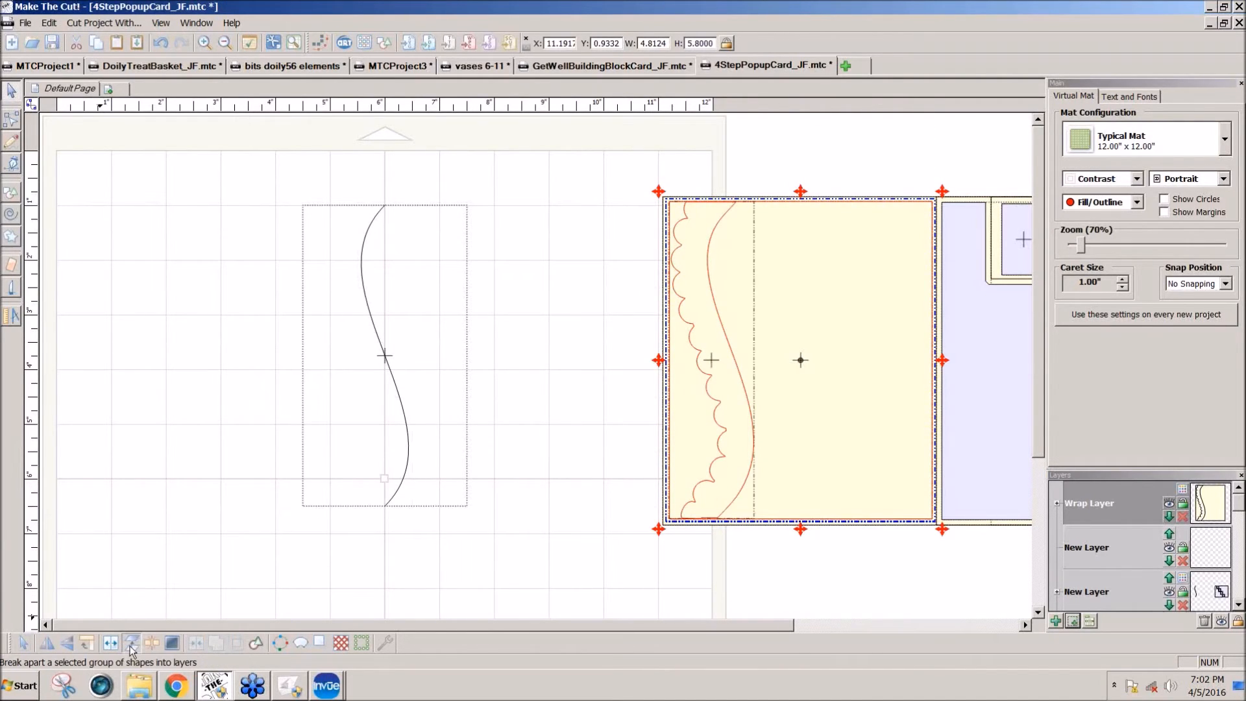
pyautogui.click(548, 536)
pyautogui.moveTo(799, 490); pyautogui.dragTo(361, 563)
# Step: Enlarge the scalloped border proportionally to about 6.23 inches high so it overhangs the card's upper and lower edges
pyautogui.moveTo(721, 486)
pyautogui.mouseDown()
pyautogui.moveTo(761, 495)
pyautogui.moveTo(718, 479)
pyautogui.mouseUp()
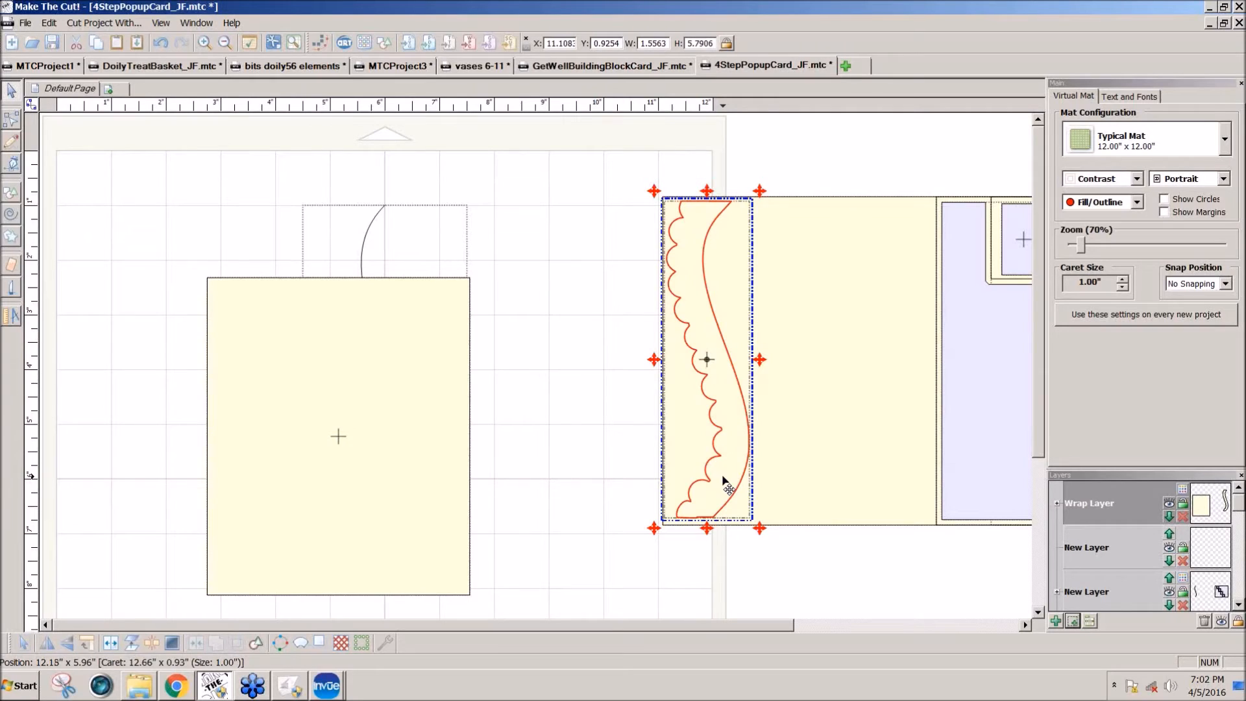
pyautogui.click(717, 504)
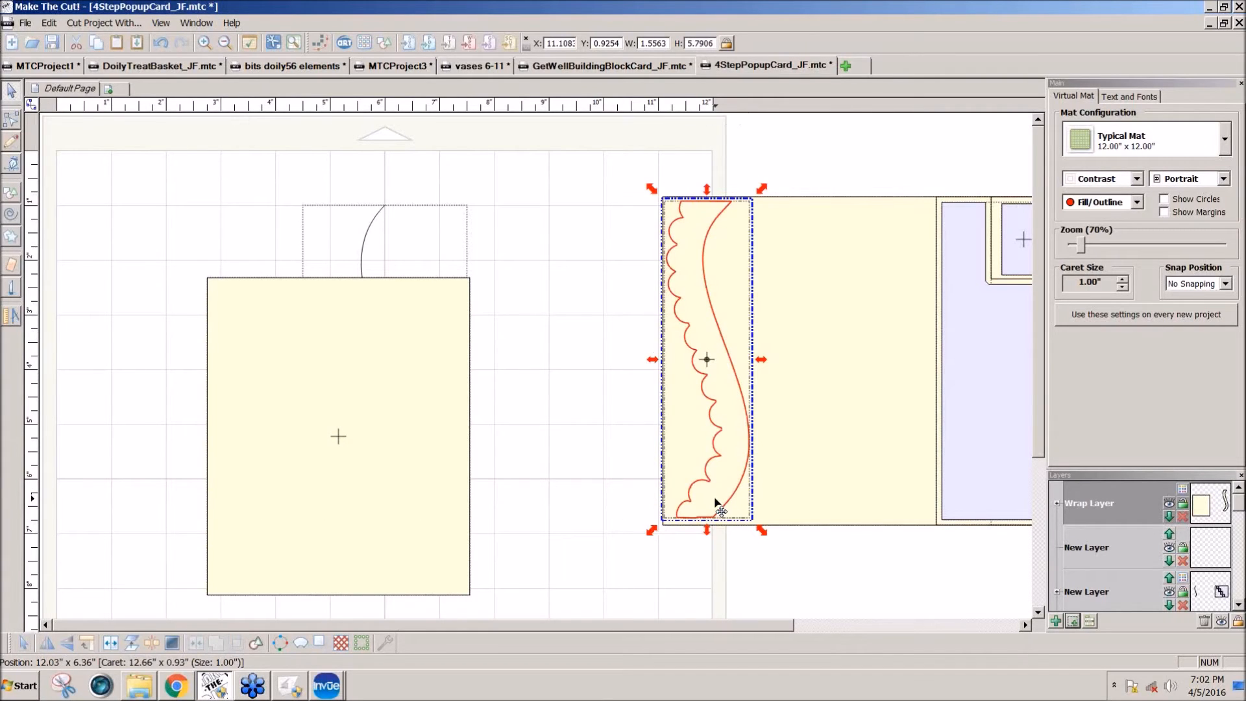
pyautogui.moveTo(653, 530); pyautogui.dragTo(642, 563)
pyautogui.moveTo(741, 491); pyautogui.dragTo(744, 487)
pyautogui.moveTo(647, 562); pyautogui.dragTo(651, 558)
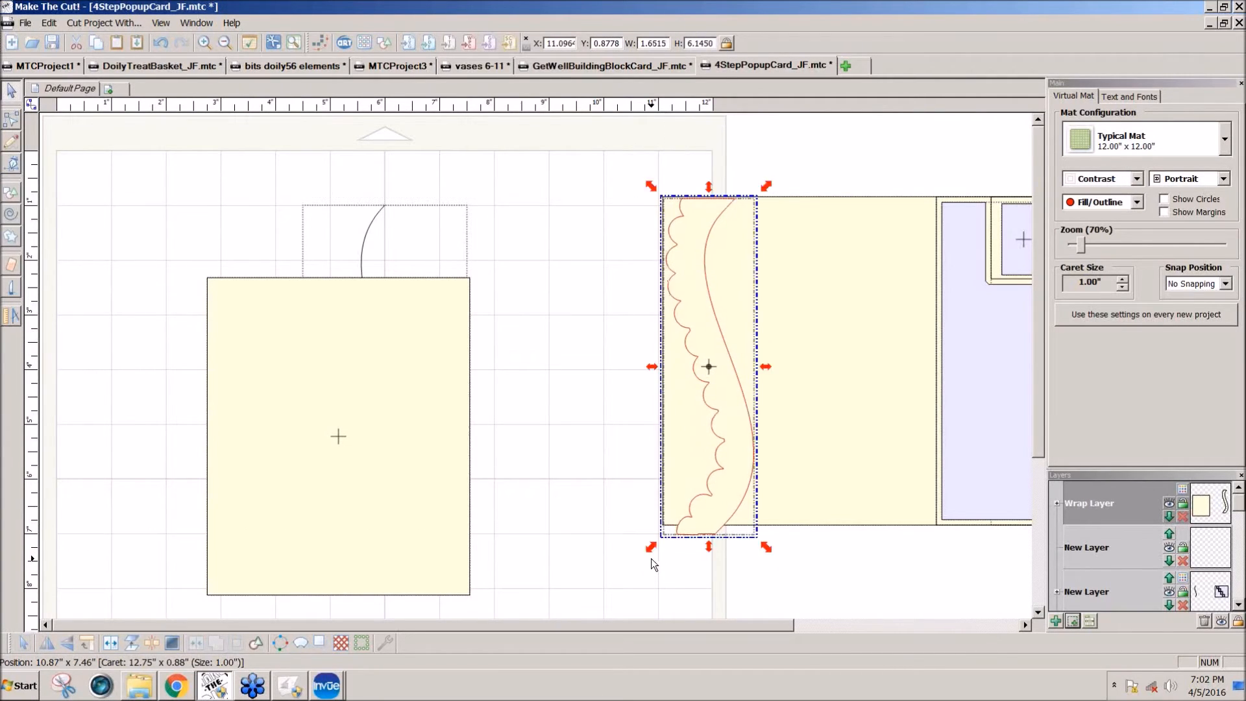
pyautogui.moveTo(768, 187); pyautogui.dragTo(769, 183)
# Step: Preview A-B Difference and B-A Difference Boolean joins of the enlarged border and the card base, and cancel the join
pyautogui.keyDown('shift'); pyautogui.click(807, 256); pyautogui.keyUp('shift')
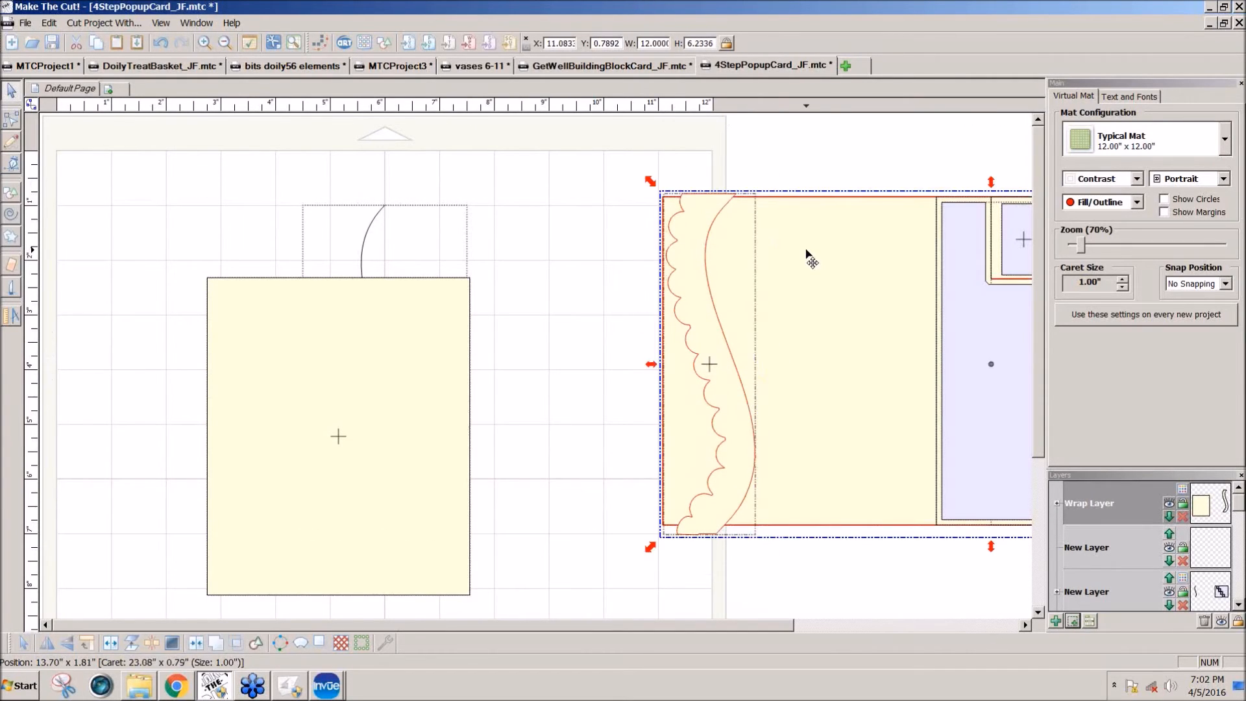
pyautogui.click(233, 644)
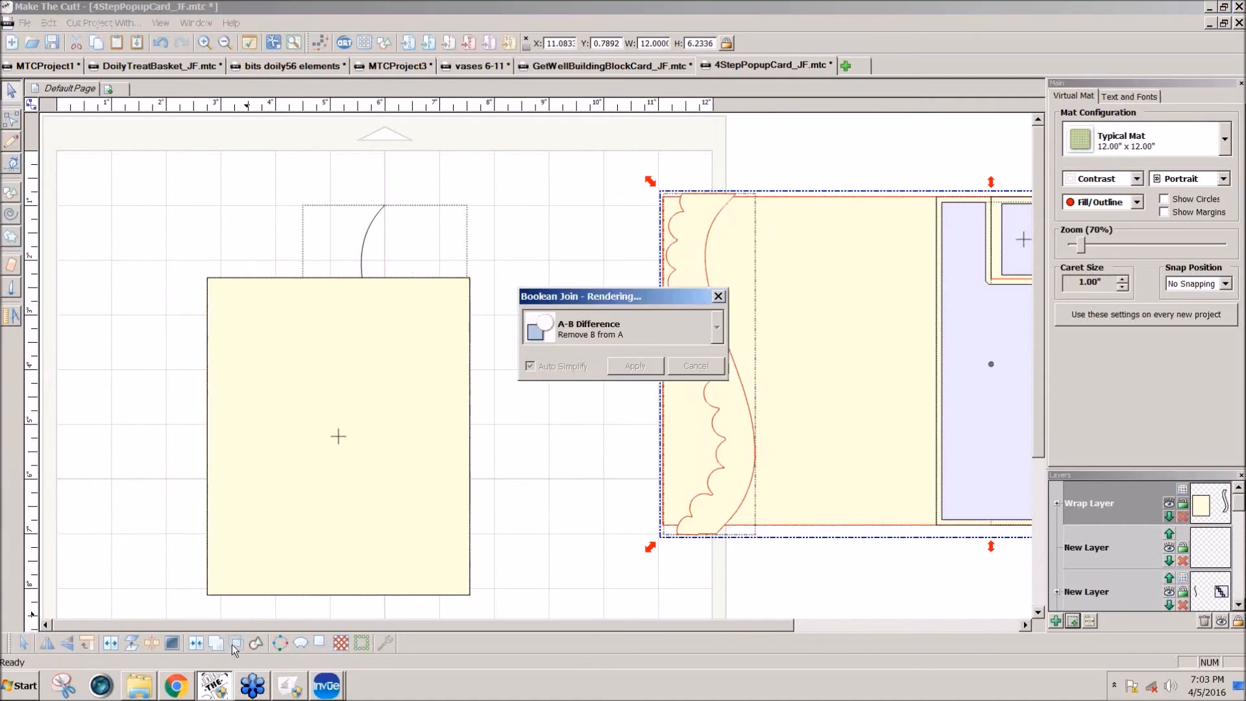
pyautogui.click(718, 330)
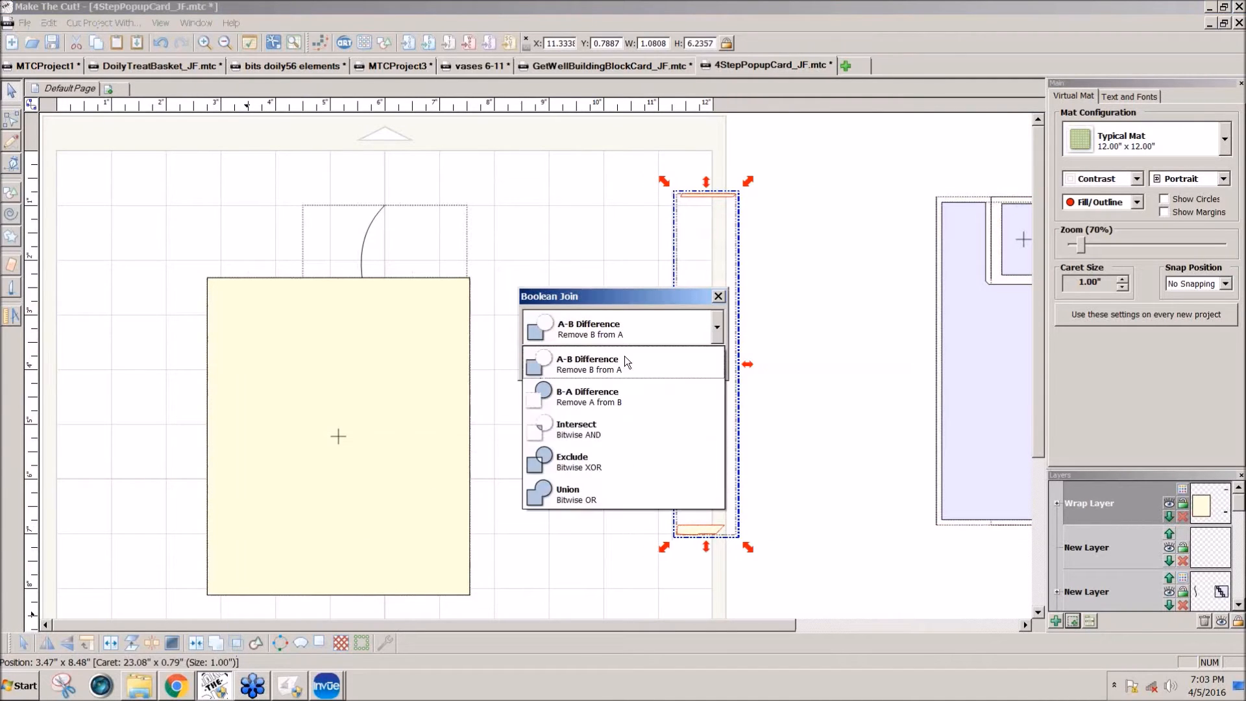
pyautogui.click(594, 388)
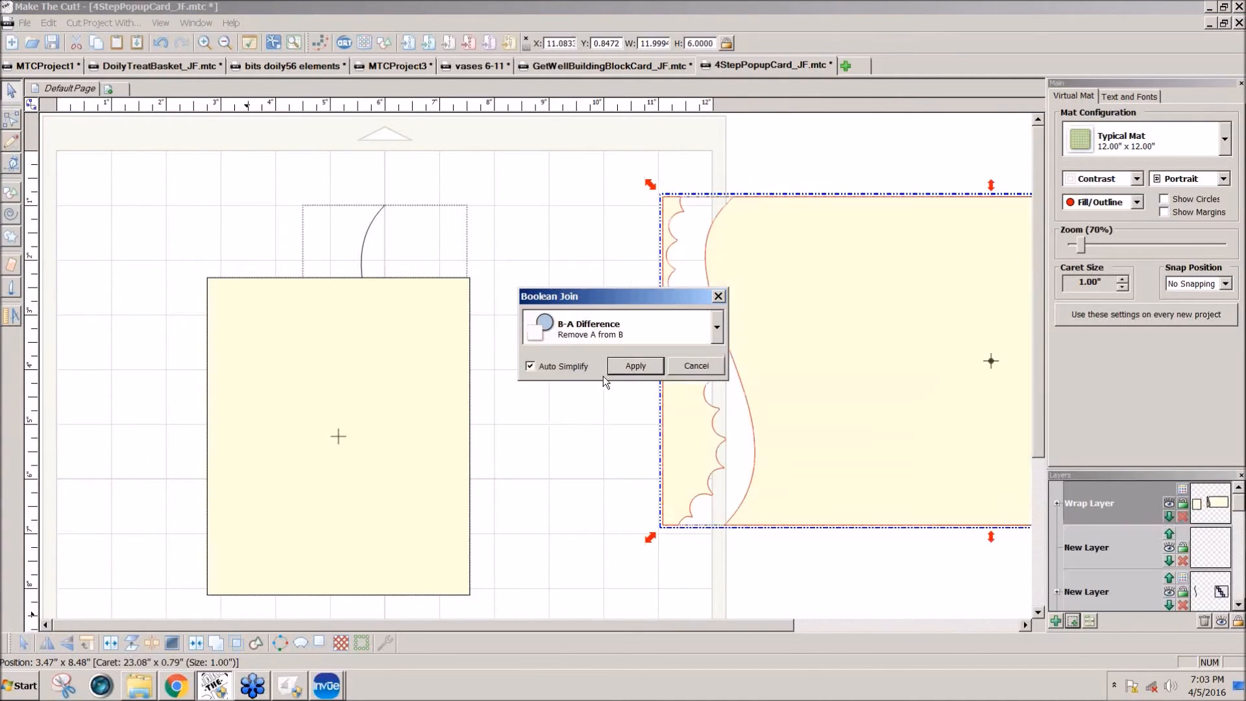
pyautogui.moveTo(701, 302); pyautogui.dragTo(590, 307)
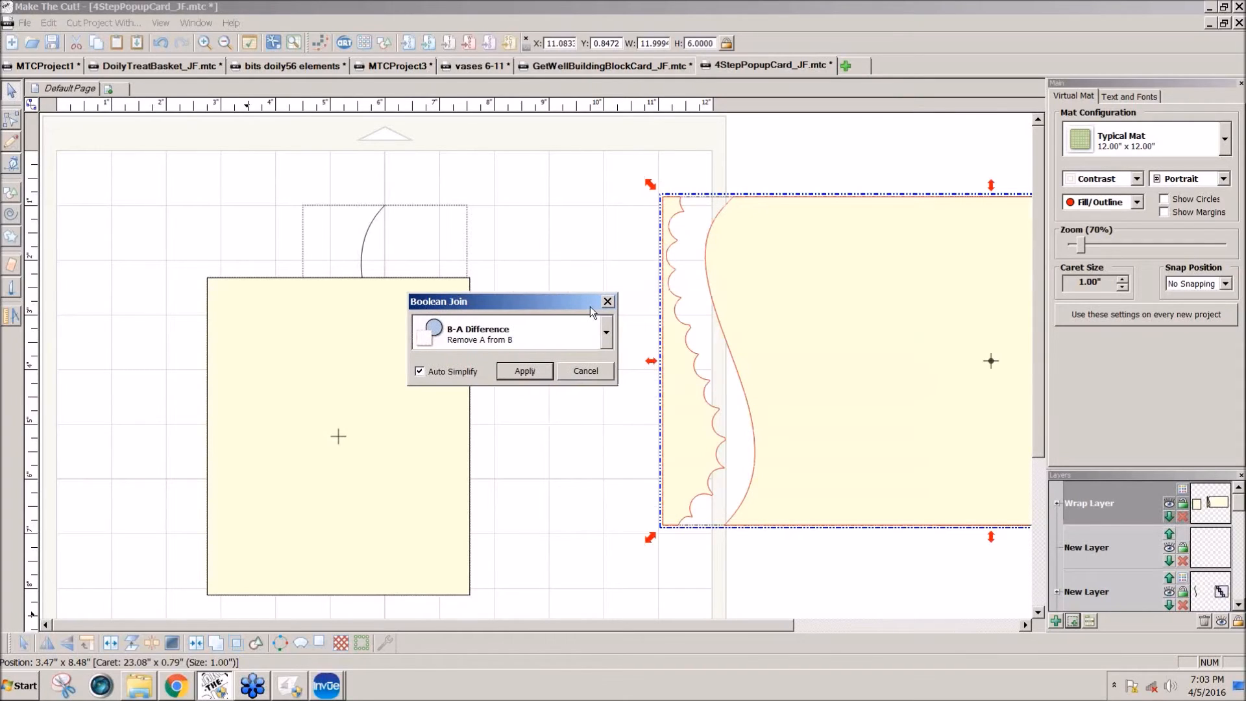
pyautogui.click(586, 372)
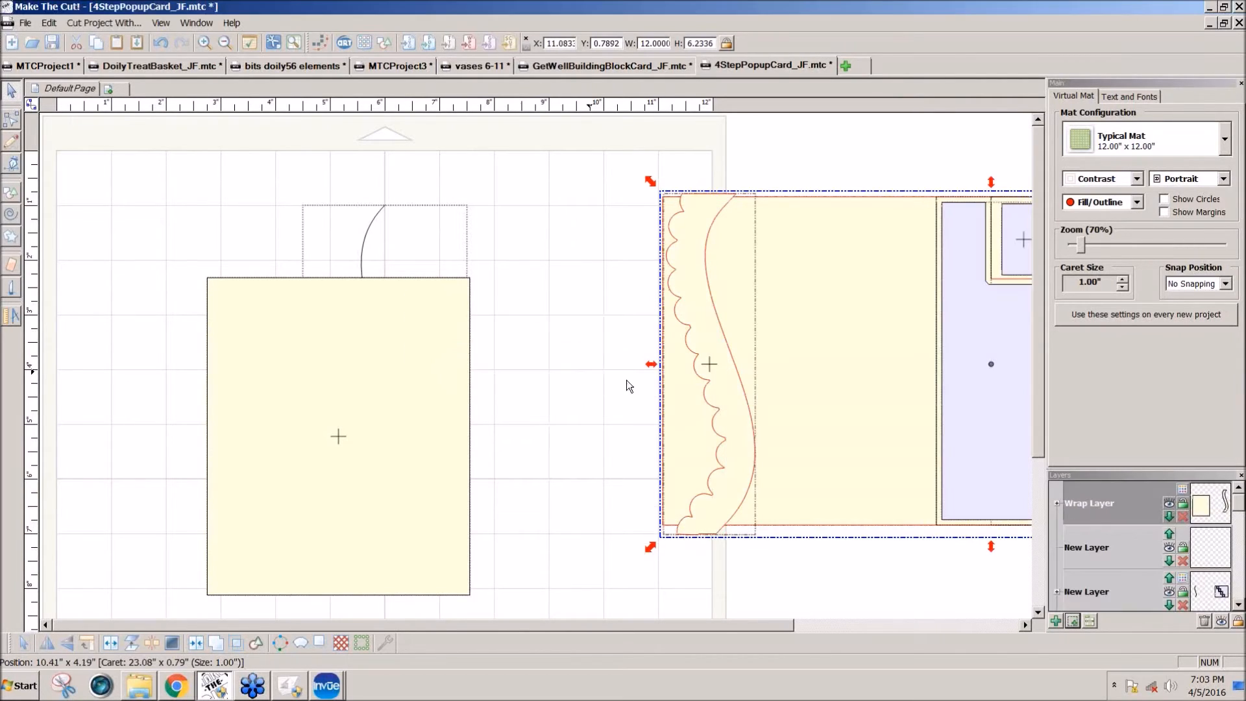
# Step: Undo the accidental shift of the border and card, and move only the scalloped border off the card onto the mat
pyautogui.moveTo(726, 447); pyautogui.dragTo(700, 469)
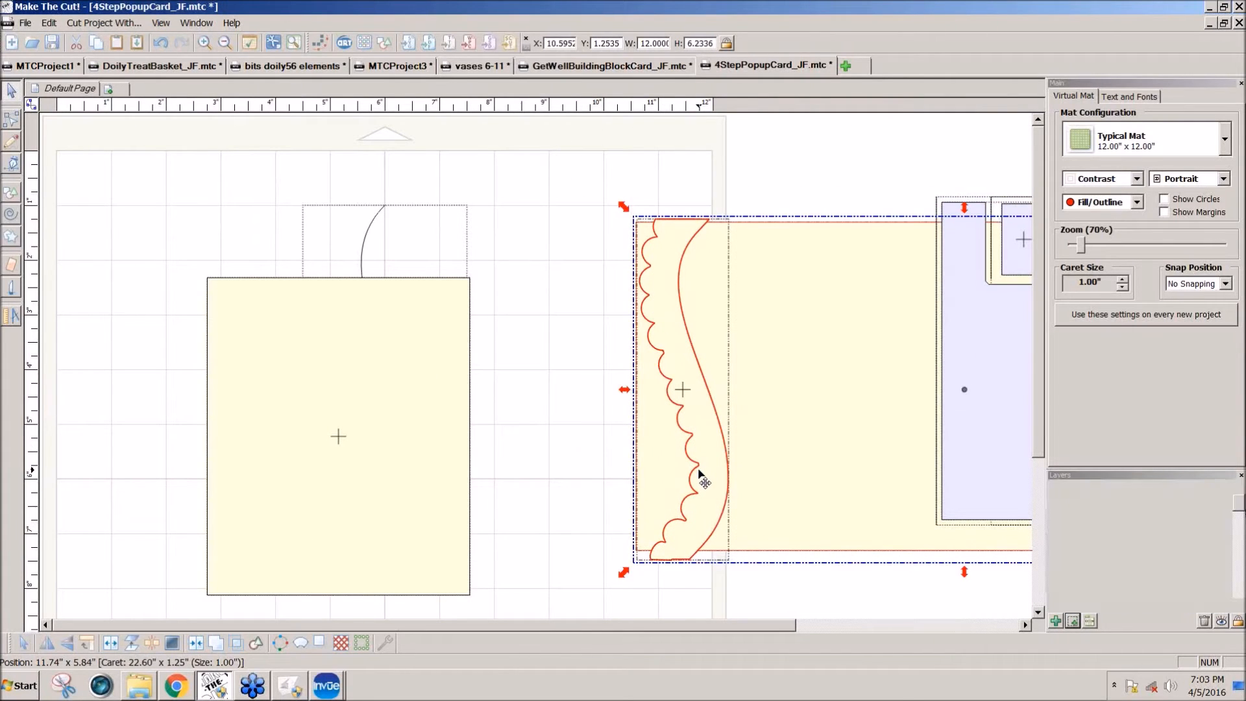
pyautogui.hotkey('ctrl', 'z')
pyautogui.click(799, 551)
pyautogui.moveTo(745, 517); pyautogui.dragTo(610, 500)
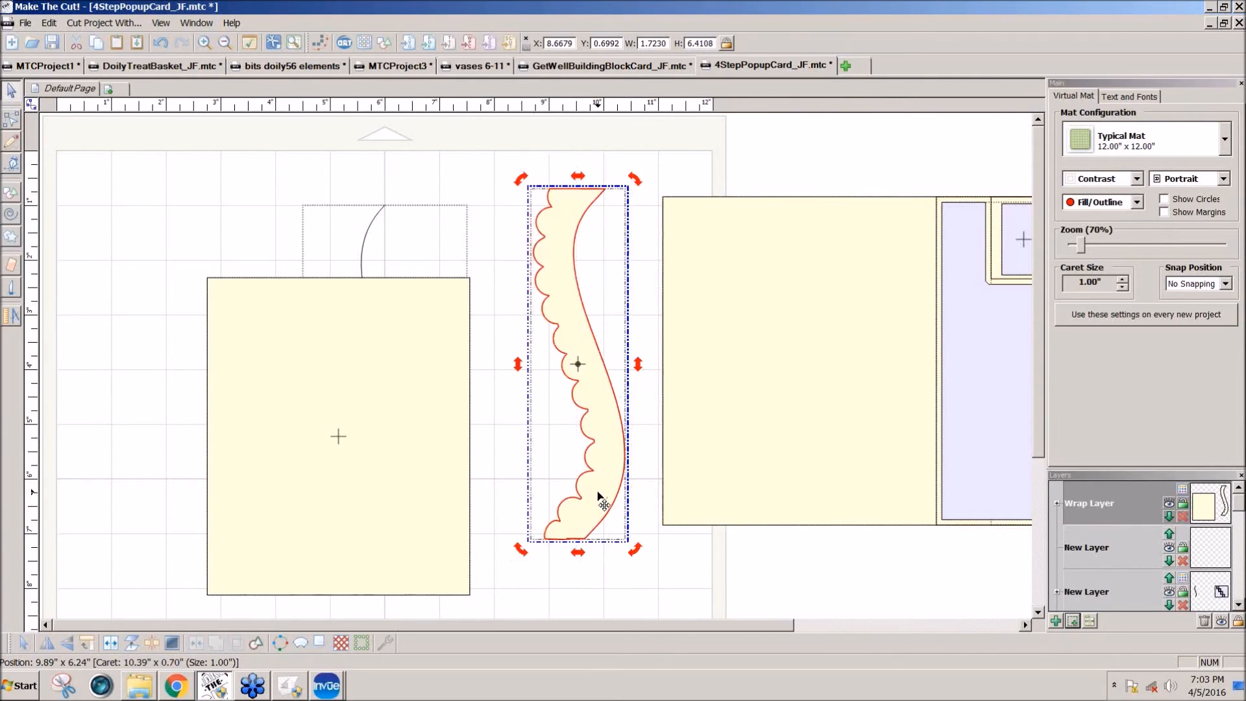
# Step: Move the rectangle off the S-curve line, lay the curve over the scalloped border and put it on a new layer
pyautogui.moveTo(387, 504); pyautogui.dragTo(201, 445)
pyautogui.moveTo(398, 403); pyautogui.dragTo(597, 413)
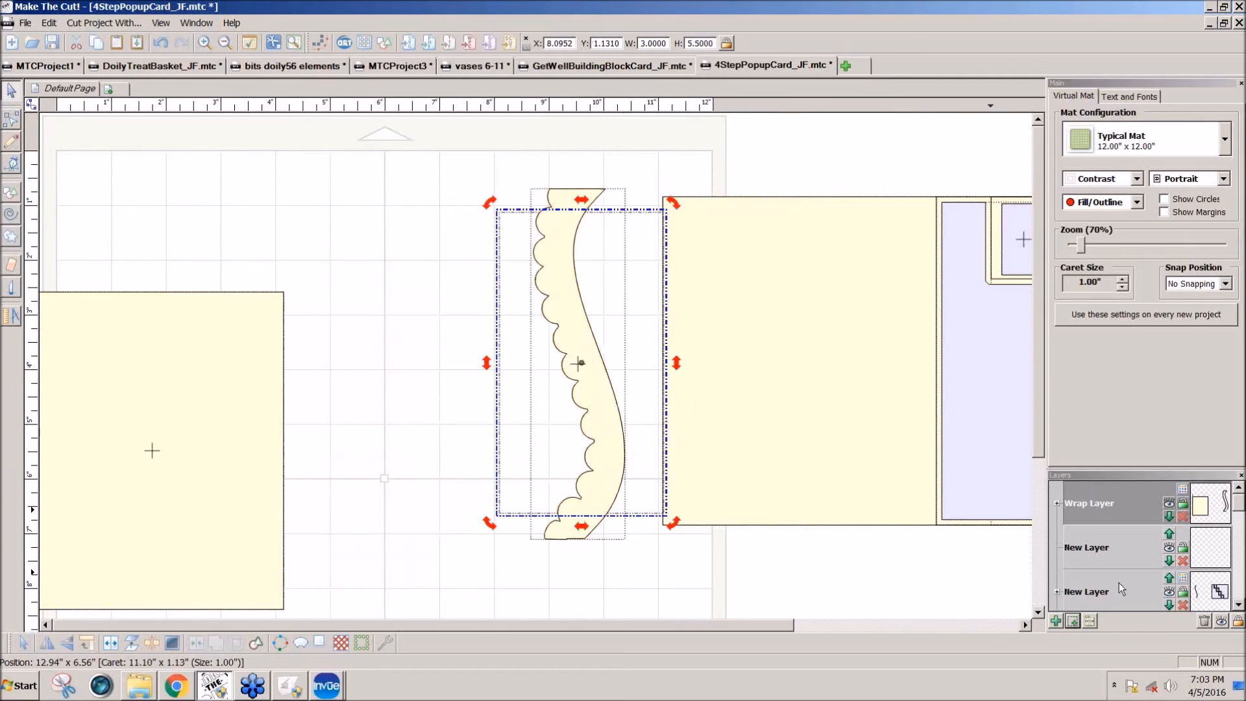
pyautogui.click(1080, 620)
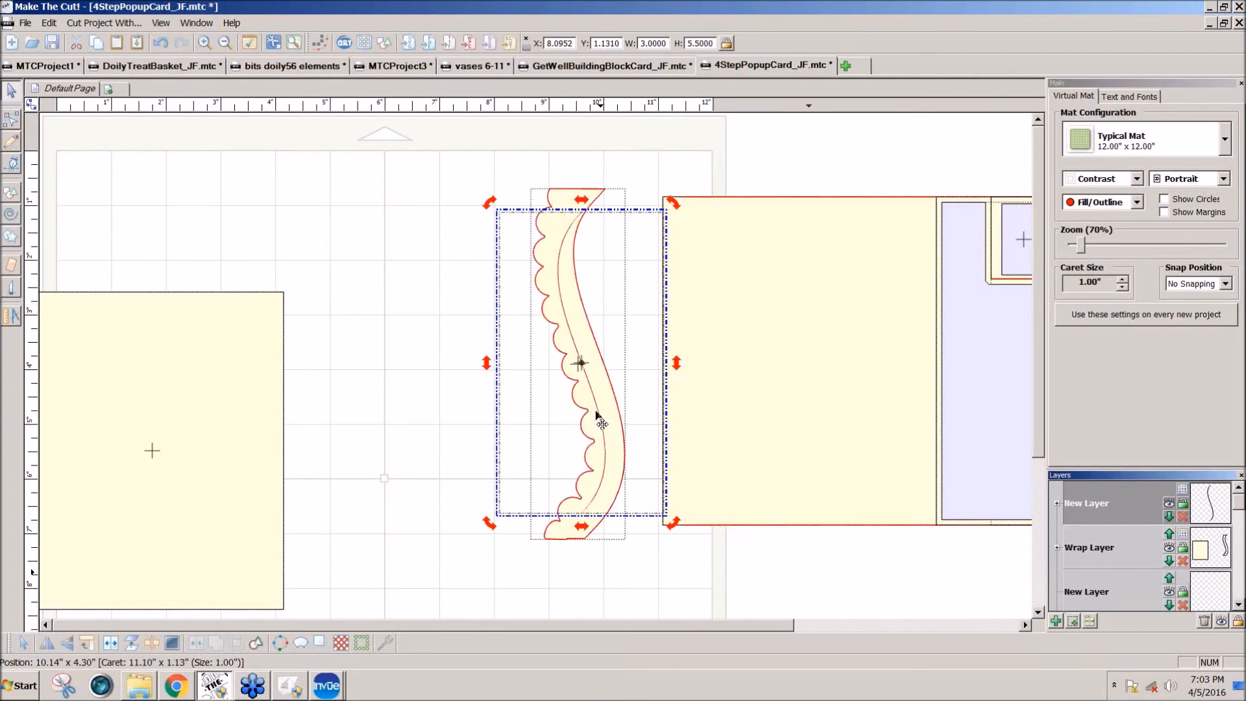
# Step: Try shrinking the scalloped border to about 1.60 by 5.97 inches and undo the resize
pyautogui.click(579, 538)
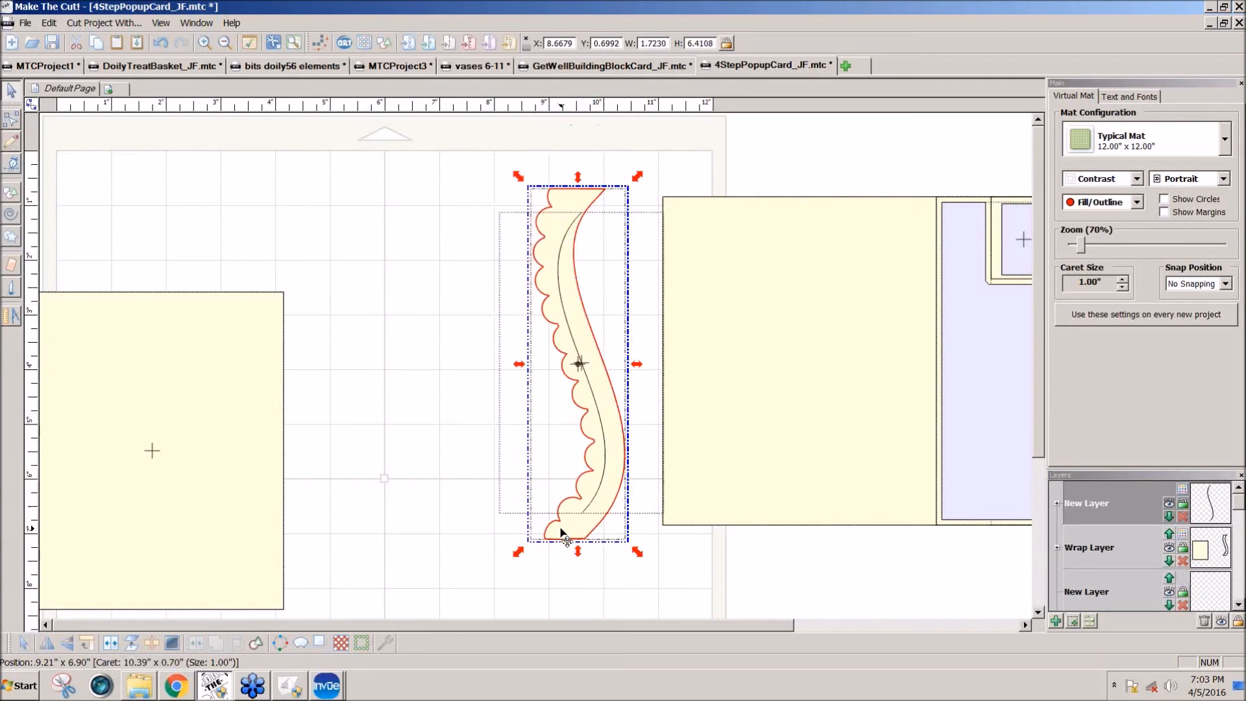
pyautogui.moveTo(519, 553); pyautogui.dragTo(526, 605)
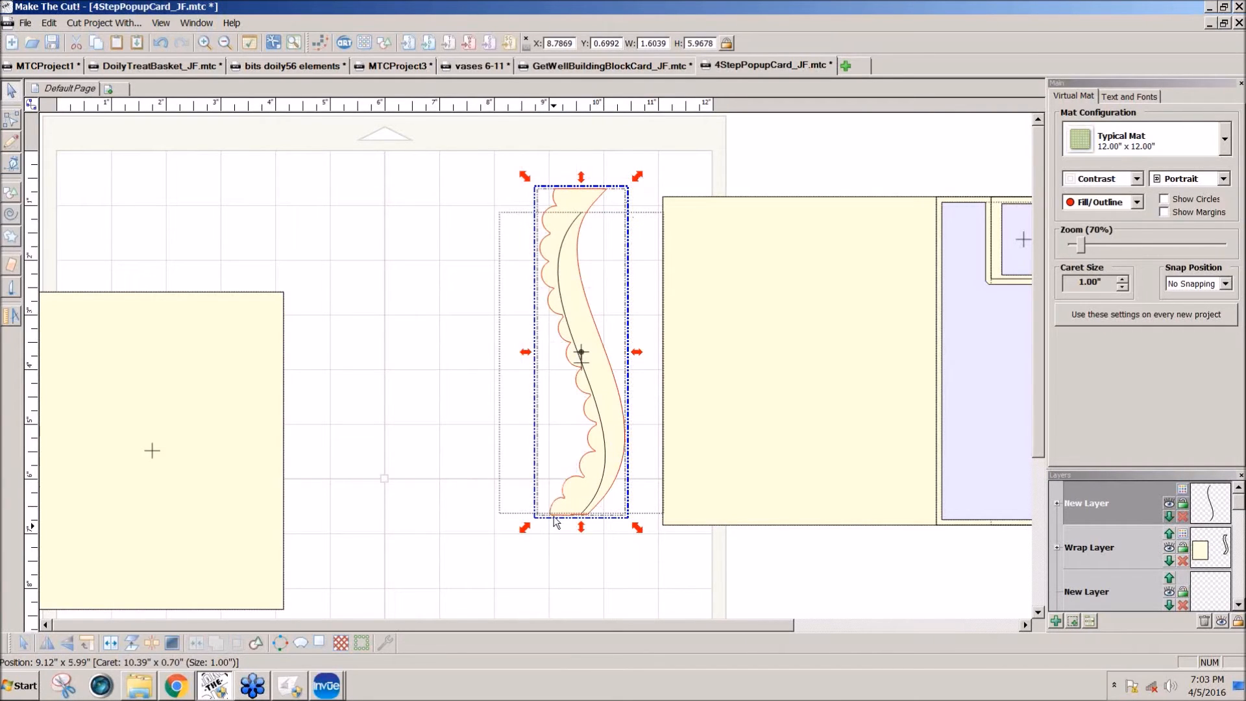
pyautogui.hotkey('ctrl', 'z')
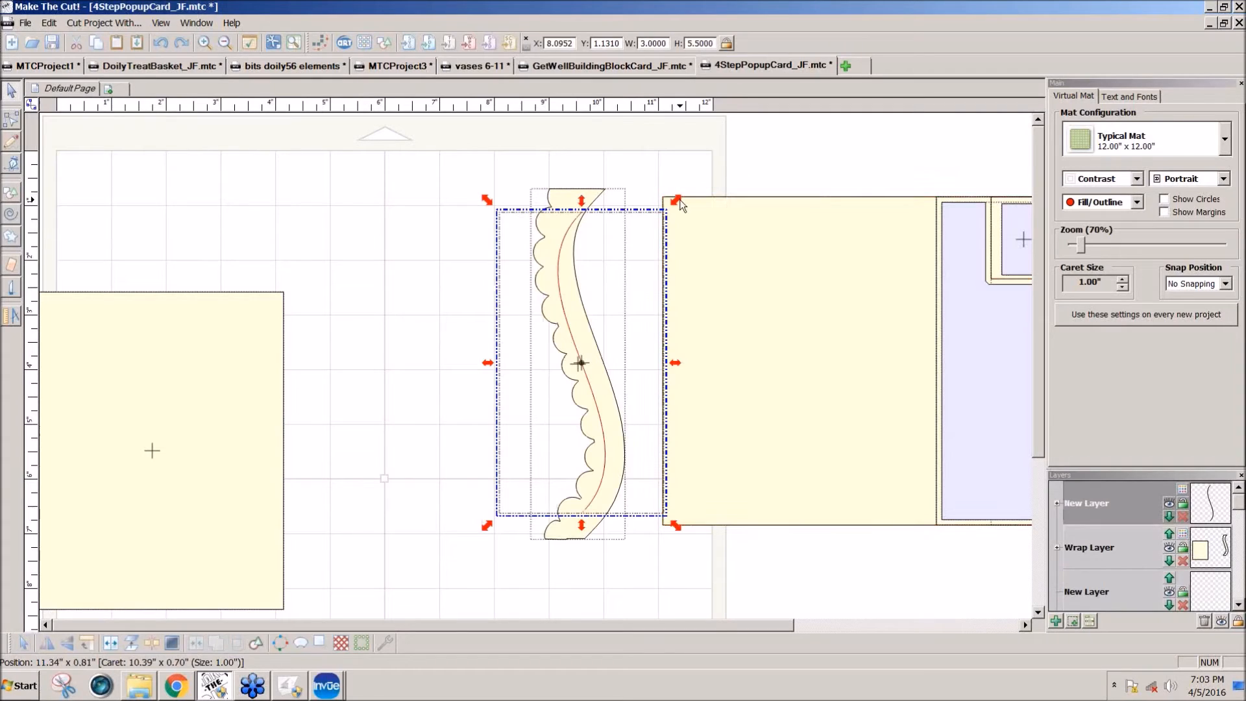
# Step: Try enlarging the curve line to about 3.51 by 6.44 inches over the scalloped border, and undo the resizes
pyautogui.moveTo(679, 199); pyautogui.dragTo(694, 195)
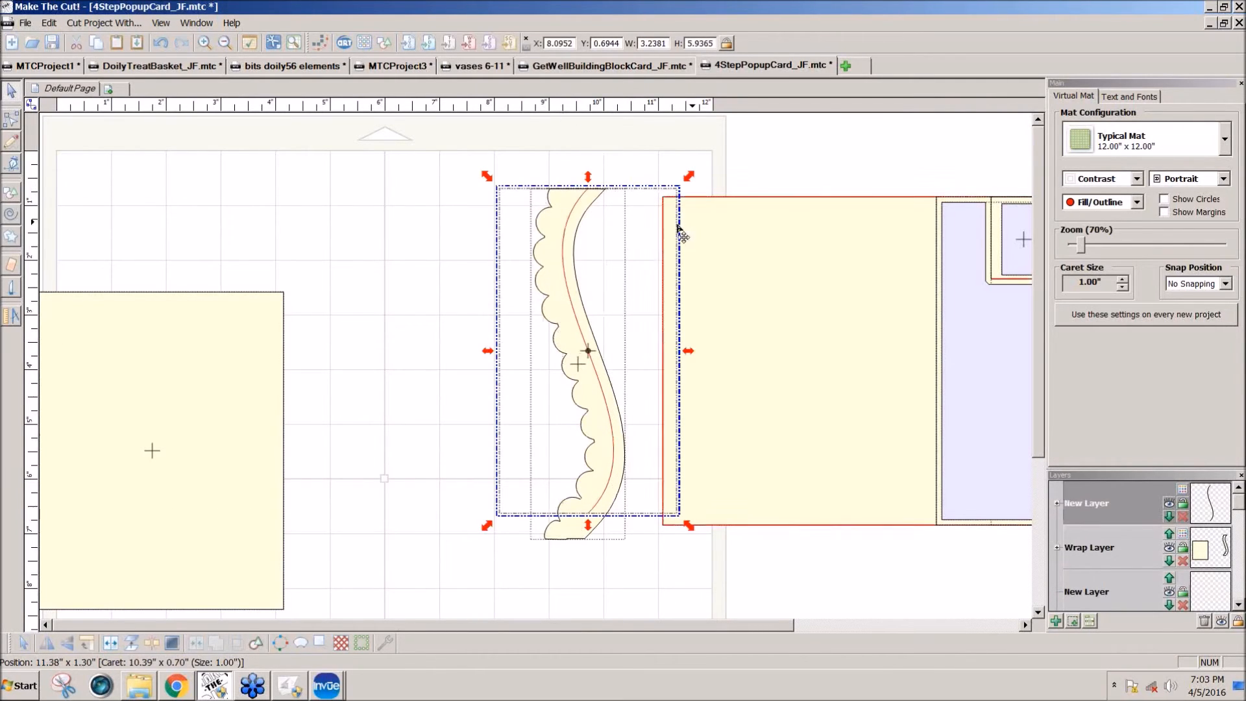
pyautogui.moveTo(486, 531); pyautogui.dragTo(472, 551)
pyautogui.moveTo(601, 504); pyautogui.dragTo(612, 510)
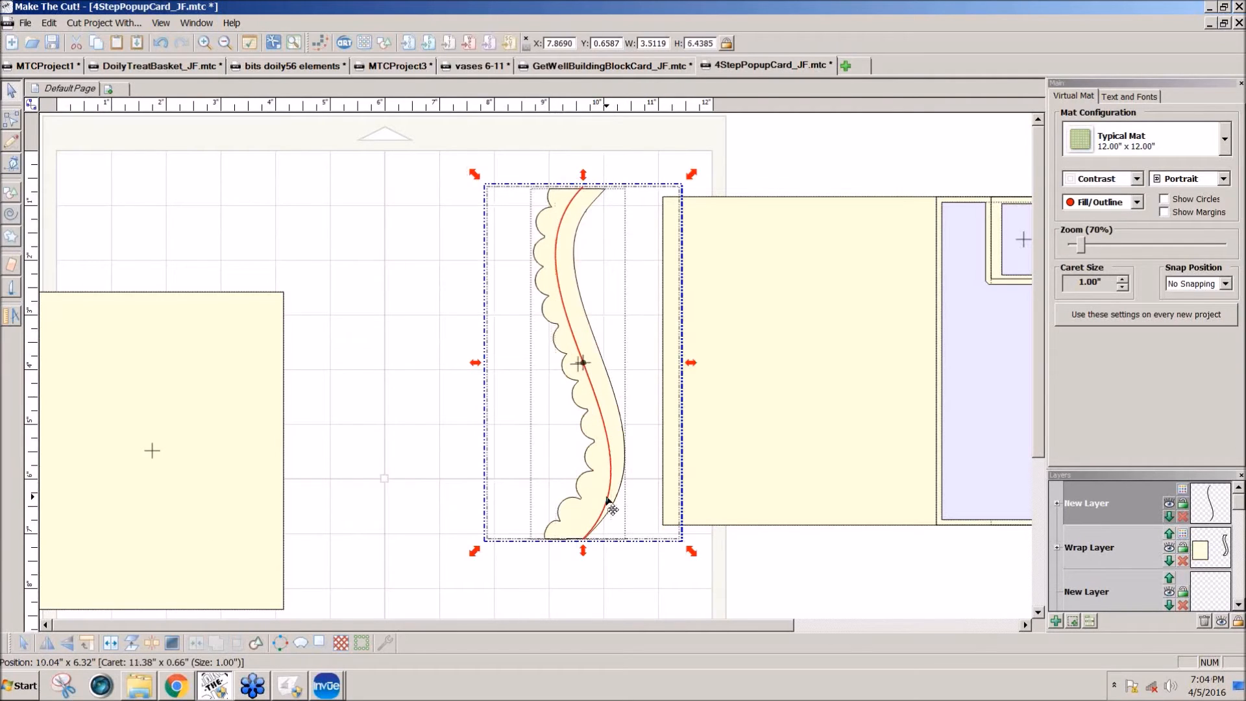
pyautogui.click(606, 507)
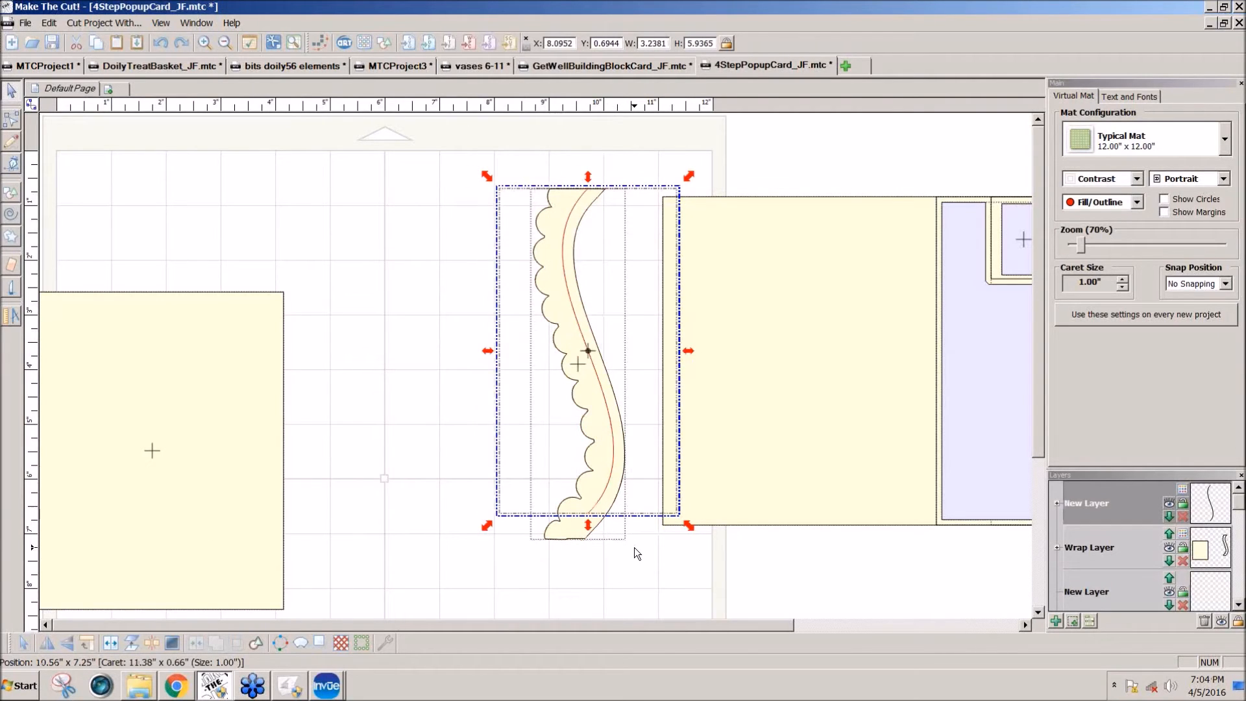
pyautogui.hotkey('ctrl', 'z')
pyautogui.hotkey('ctrl', 'z')
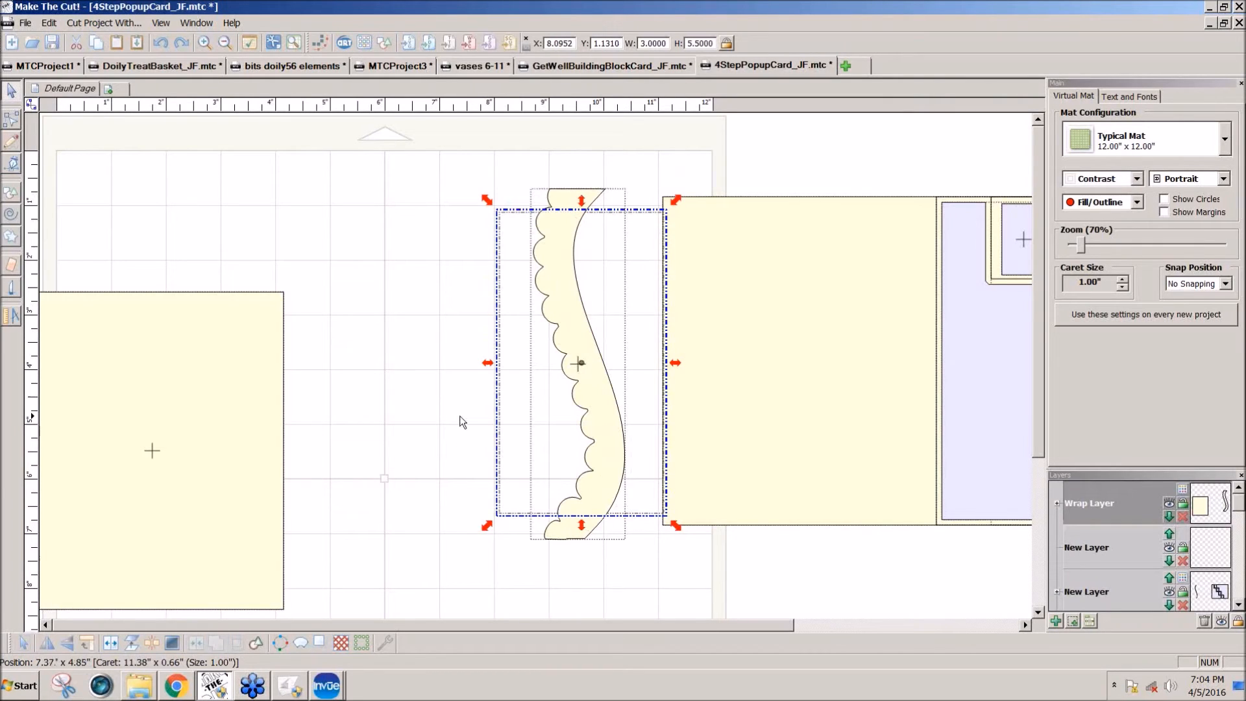
pyautogui.click(158, 42)
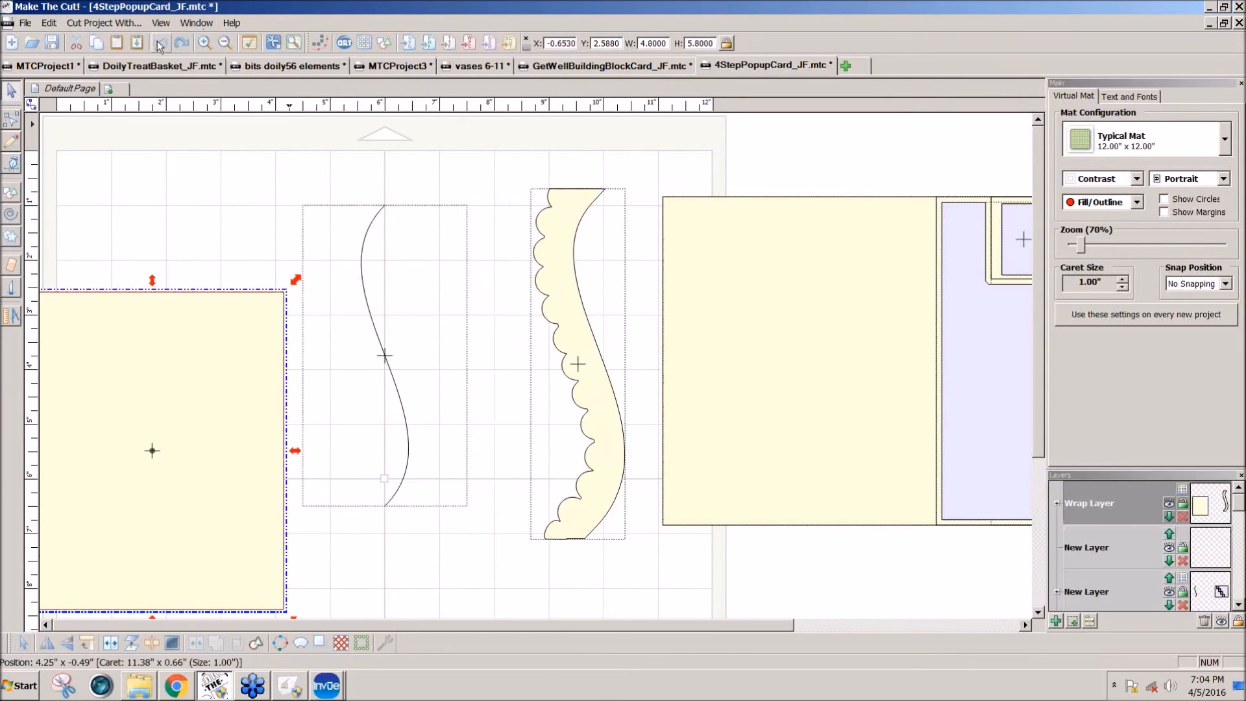
pyautogui.click(183, 45)
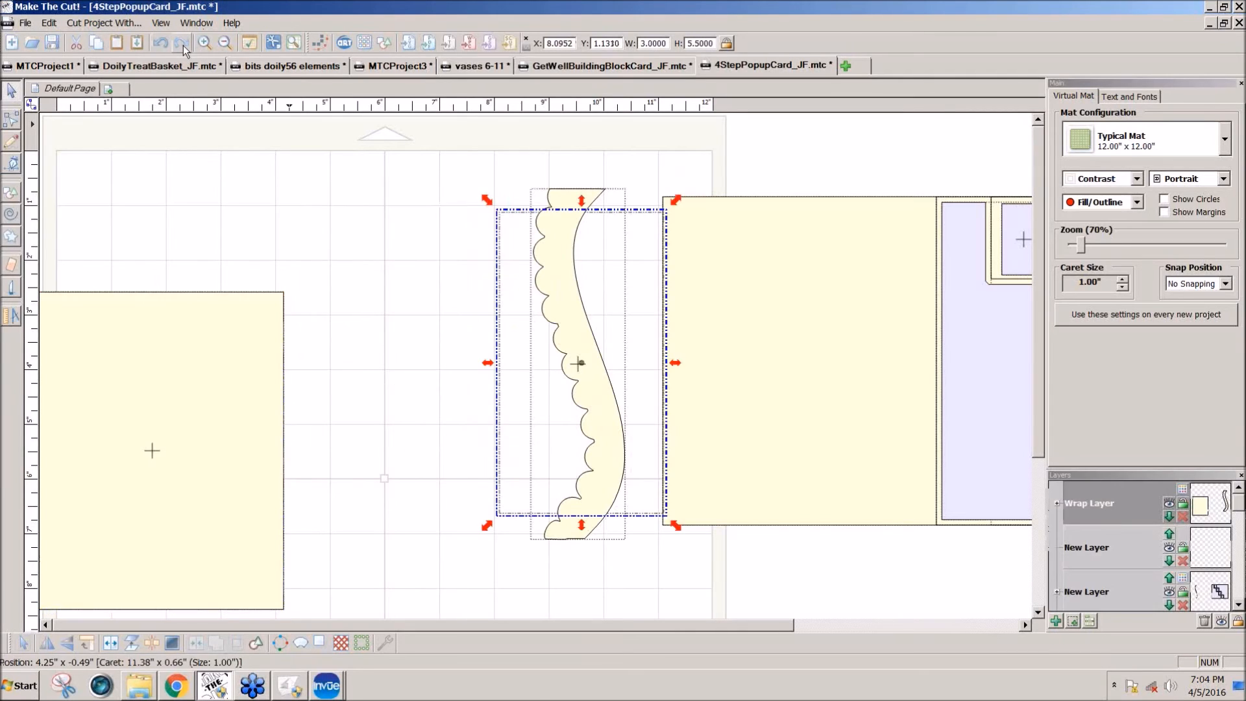
# Step: Put the curve line on a new layer, enlarge it to about 3.51 by 6.44 inches, and move it off the border
pyautogui.click(1074, 619)
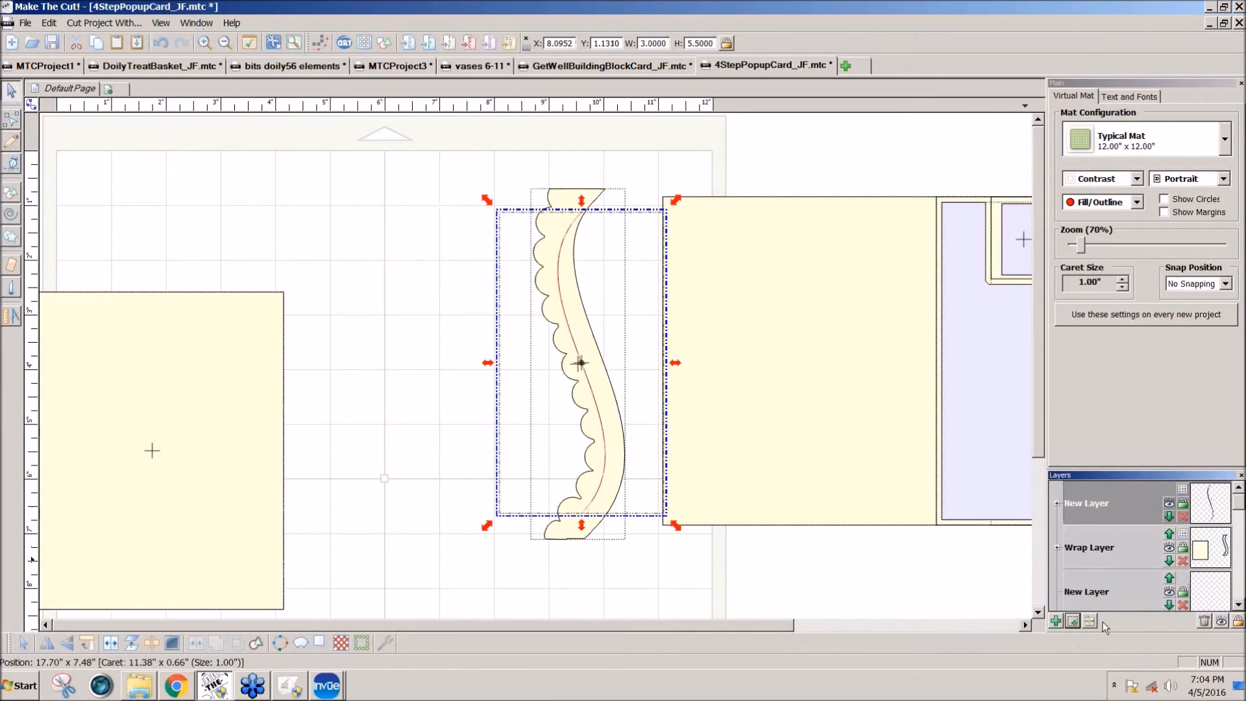
pyautogui.moveTo(675, 202); pyautogui.dragTo(704, 161)
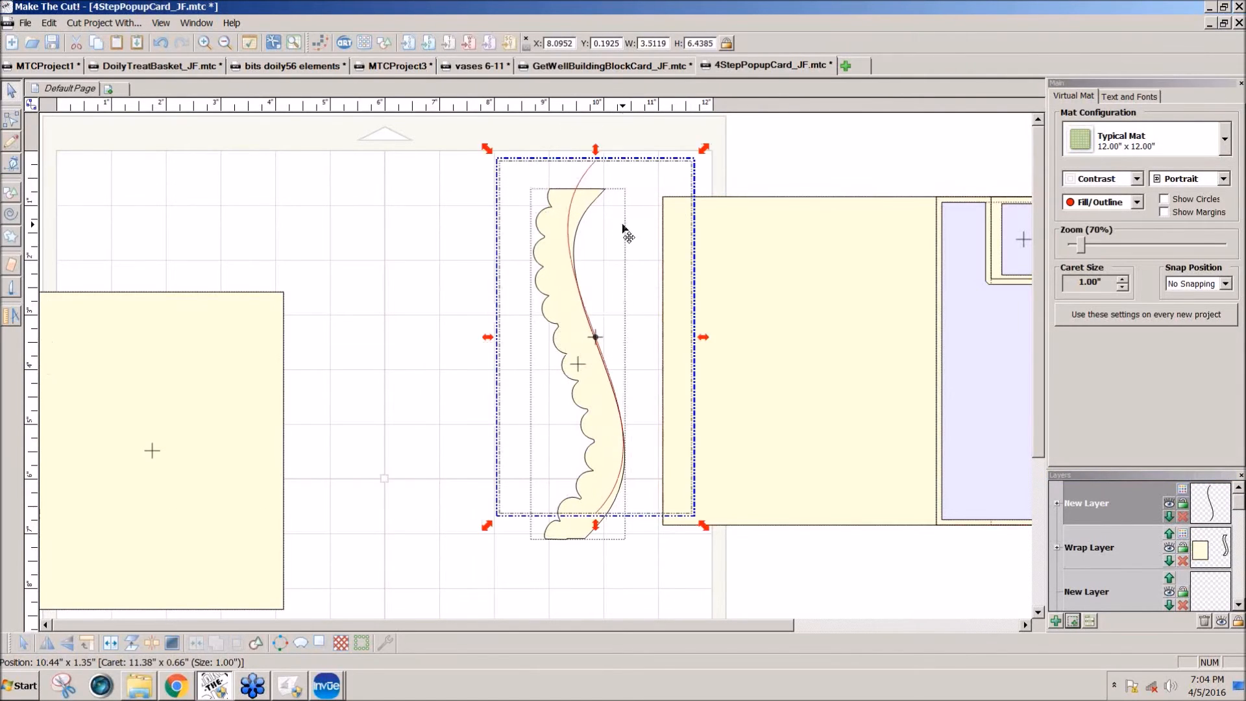
pyautogui.moveTo(587, 168); pyautogui.dragTo(406, 208)
# Step: Duplicate the scalloped border and move one border together with the curve line off the mat over the card pieces
pyautogui.moveTo(575, 259); pyautogui.dragTo(468, 263)
pyautogui.moveTo(575, 292)
pyautogui.mouseDown()
pyautogui.moveTo(582, 284)
pyautogui.moveTo(588, 298)
pyautogui.mouseUp()
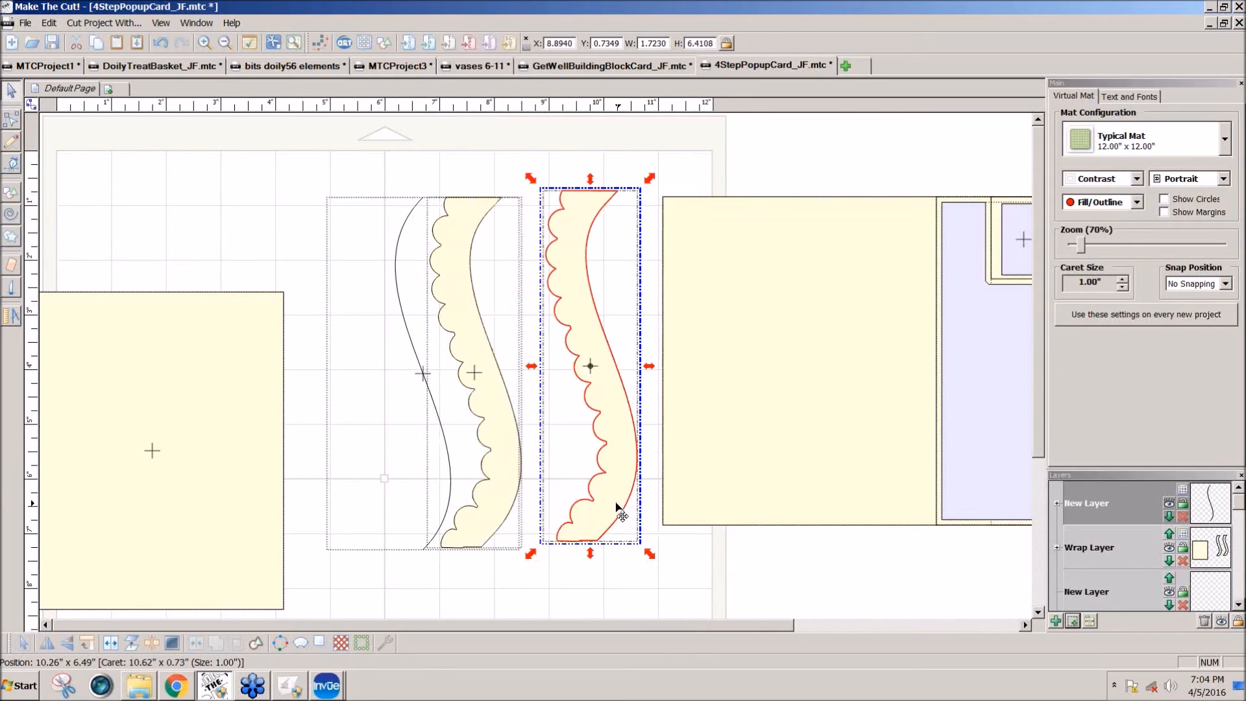
pyautogui.moveTo(279, 175); pyautogui.dragTo(572, 519)
pyautogui.moveTo(478, 528); pyautogui.dragTo(983, 624)
# Step: Move the remaining scalloped border toward the mat's middle and lay the rectangle over it with their upper edges aligned
pyautogui.moveTo(615, 507); pyautogui.dragTo(426, 497)
pyautogui.moveTo(264, 507); pyautogui.dragTo(576, 473)
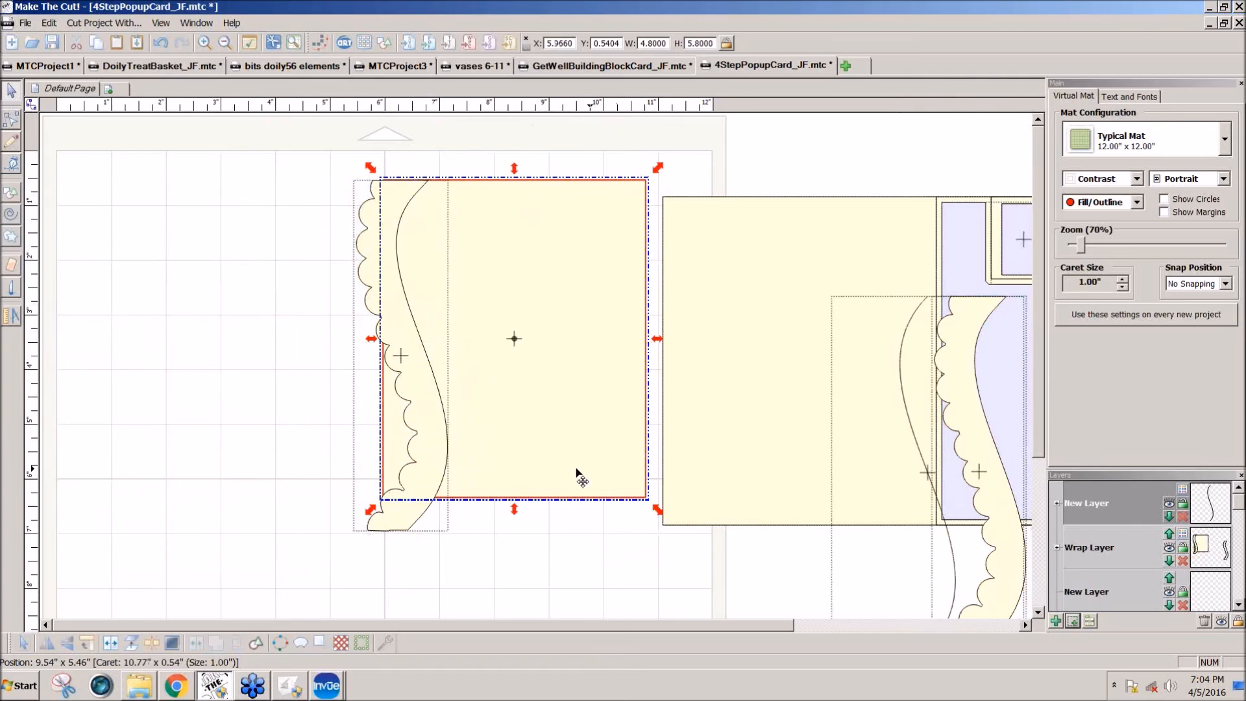
# Step: Shrink the scalloped border proportionally to a height of 5.8 inches to match the rectangle
pyautogui.click(396, 520)
pyautogui.moveTo(344, 546); pyautogui.dragTo(364, 563)
pyautogui.moveTo(363, 566); pyautogui.dragTo(354, 591)
pyautogui.moveTo(459, 509); pyautogui.dragTo(455, 508)
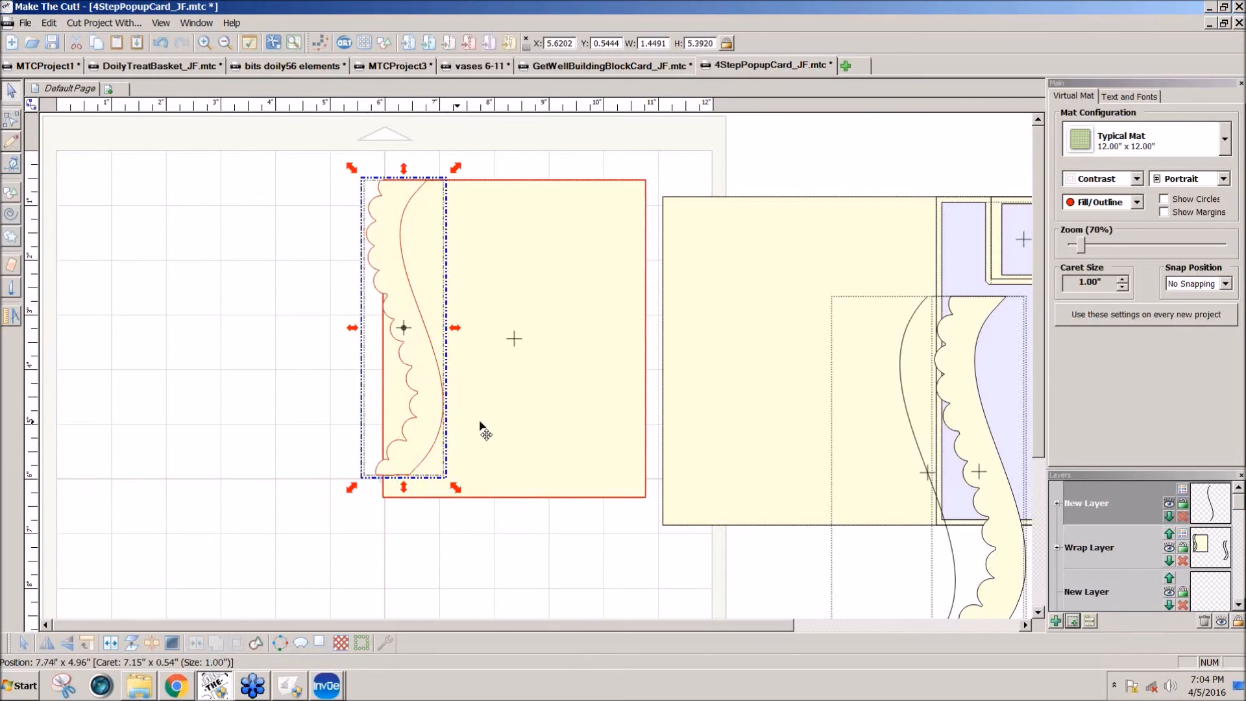
pyautogui.click(589, 165)
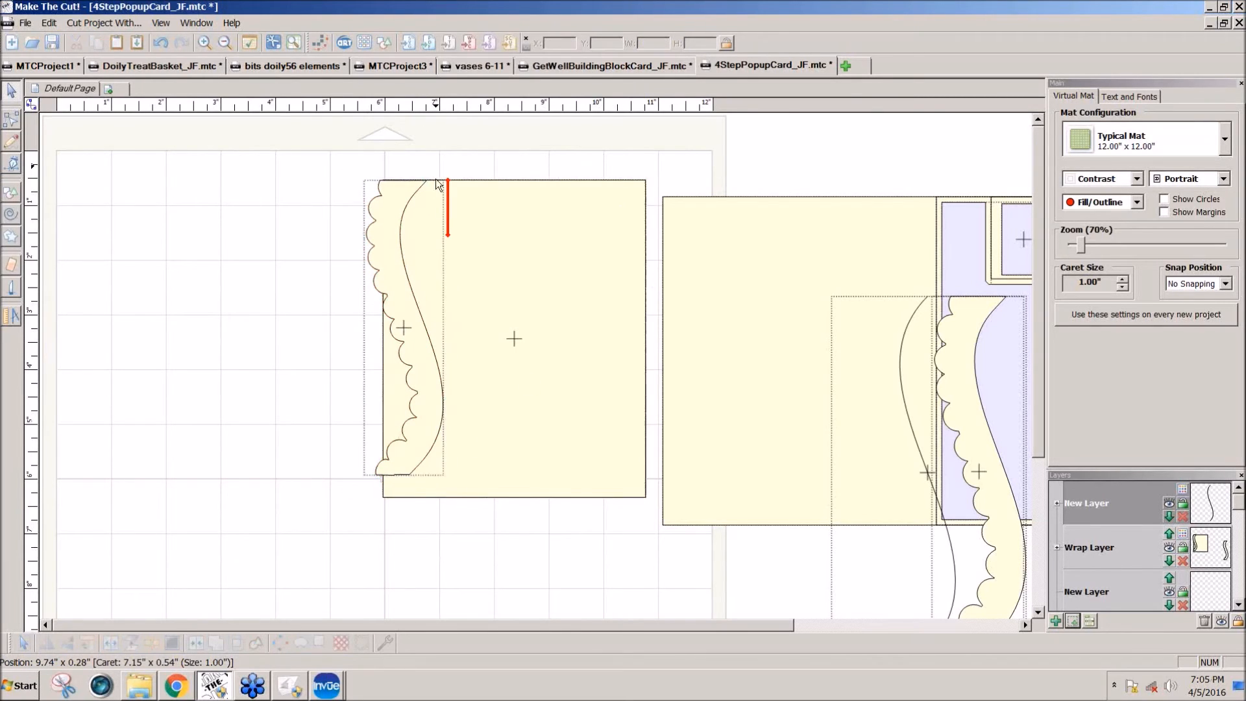
pyautogui.click(473, 228)
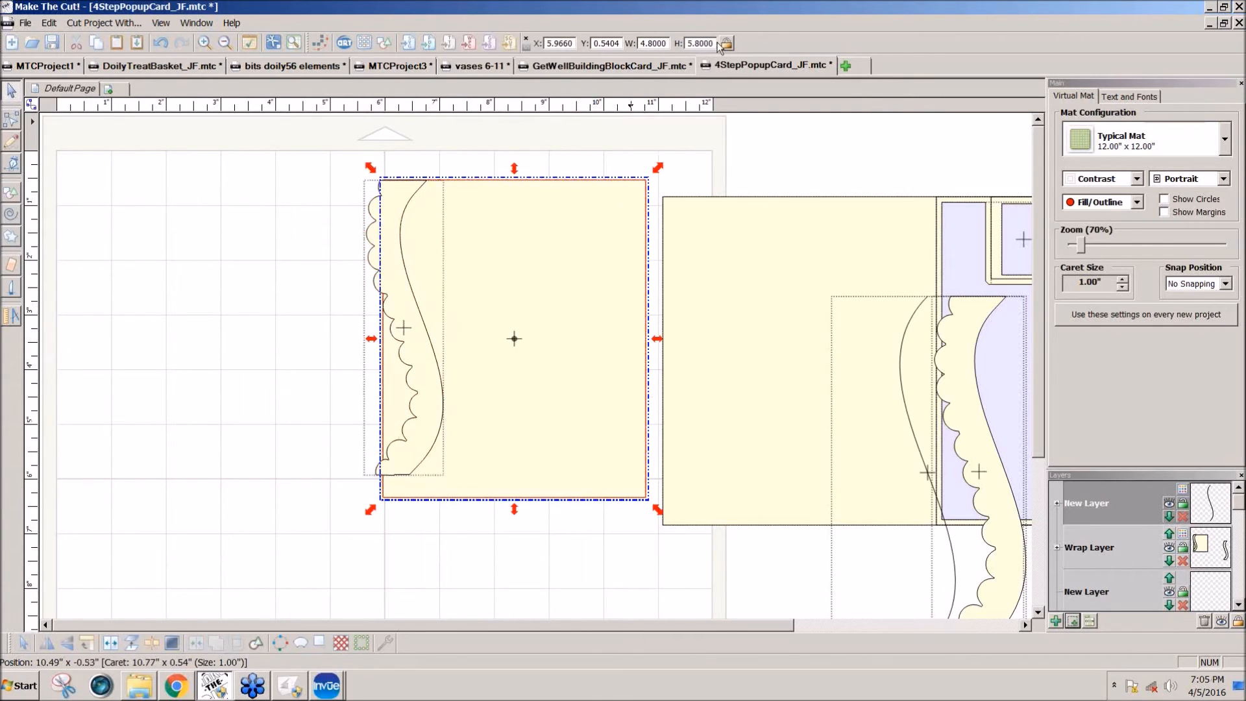
pyautogui.click(375, 202)
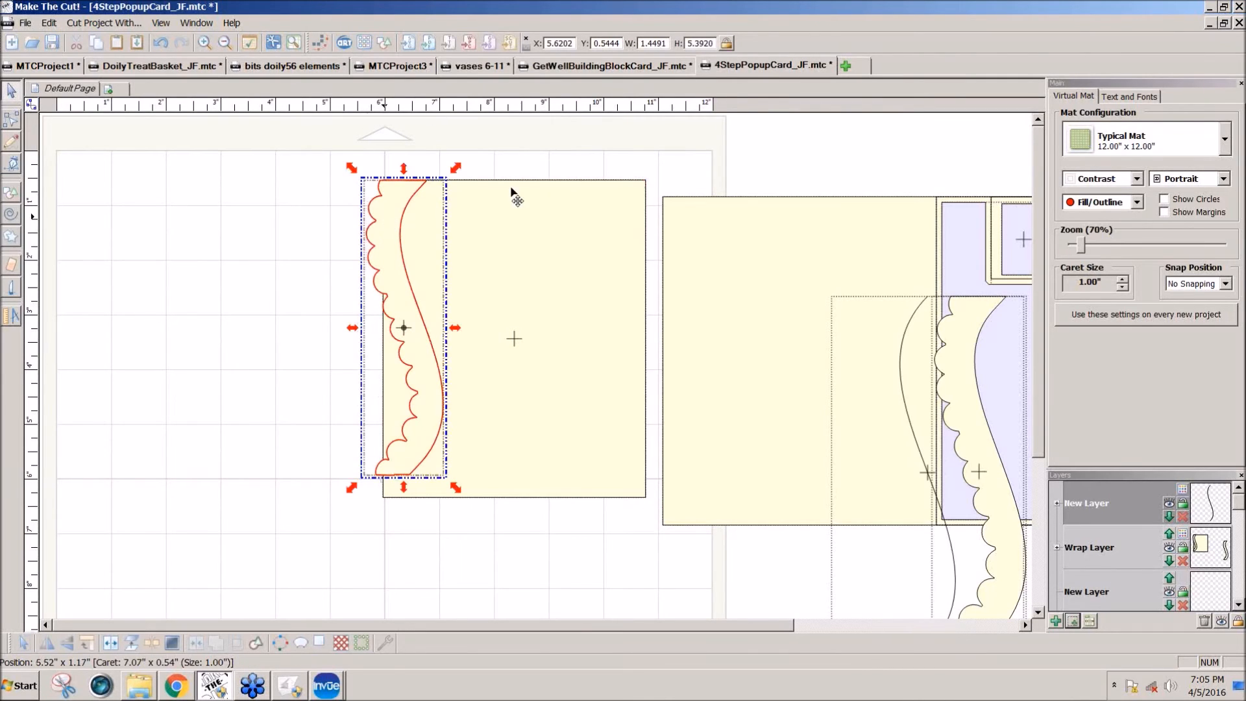
pyautogui.doubleClick(716, 43)
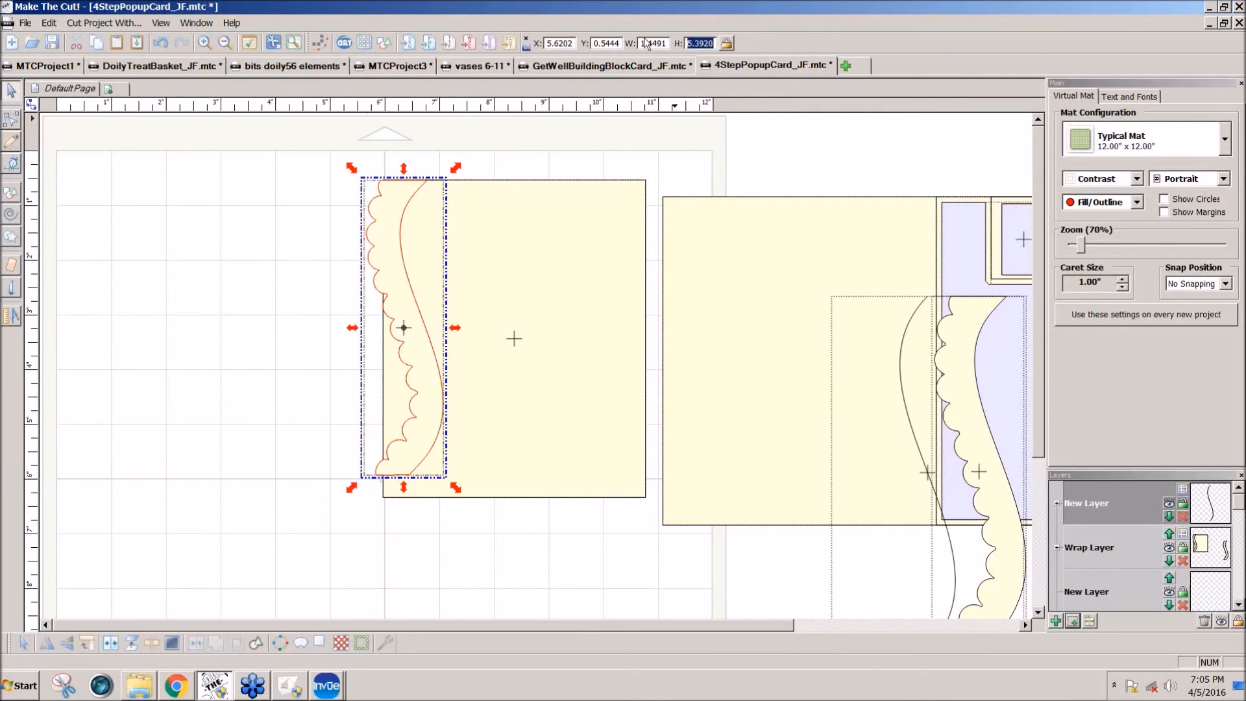
pyautogui.write('5.8')
pyautogui.press('Return')
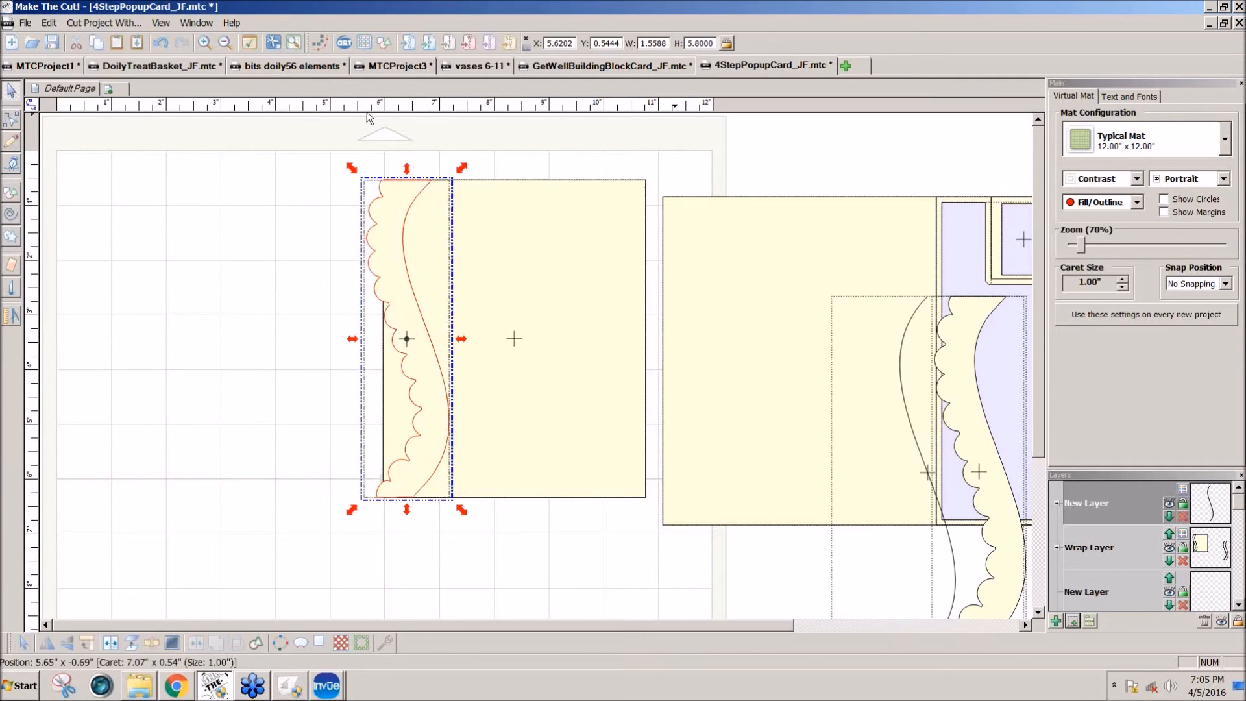
# Step: Reposition the scalloped border and the rectangle so the border overlaps the rectangle's left edge
pyautogui.moveTo(391, 273); pyautogui.dragTo(328, 275)
pyautogui.moveTo(471, 289); pyautogui.dragTo(431, 283)
pyautogui.keyDown('shift'); pyautogui.click(334, 287); pyautogui.keyUp('shift')
# Step: Try welding the border to the rectangle and deleting the leftover inner sliver, and undo the weld
pyautogui.click(217, 642)
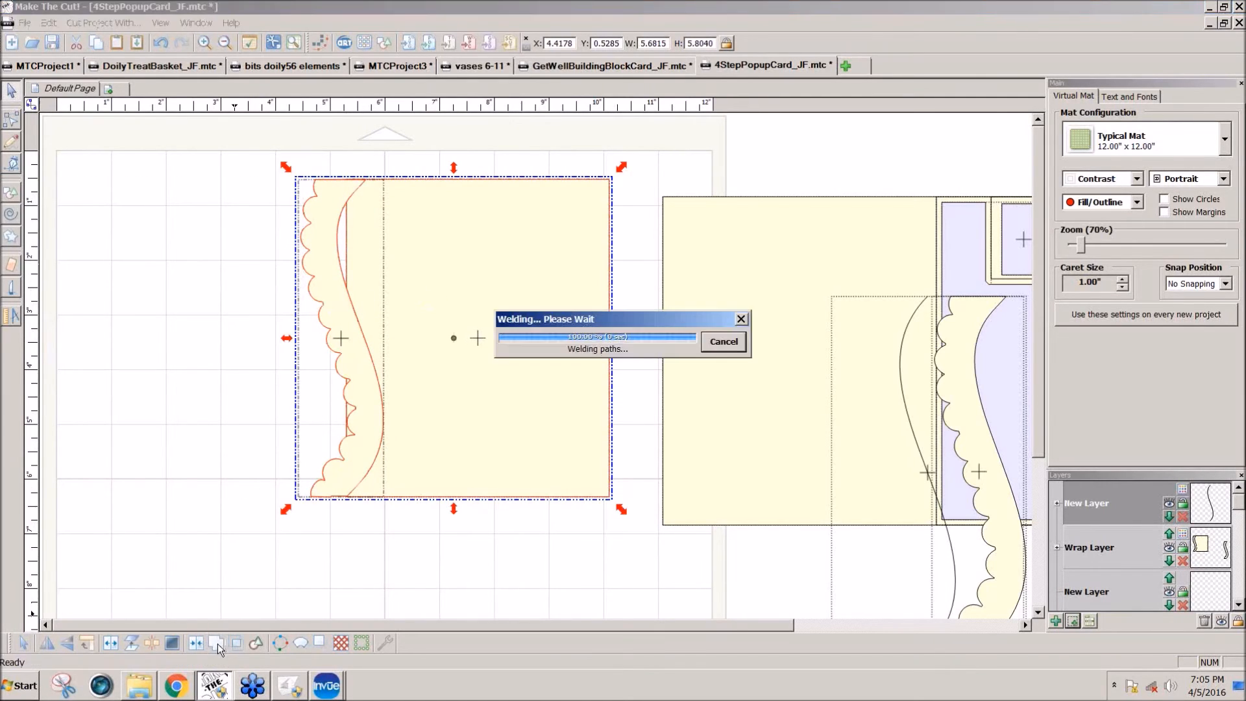
pyautogui.click(152, 642)
pyautogui.moveTo(322, 173); pyautogui.dragTo(356, 296)
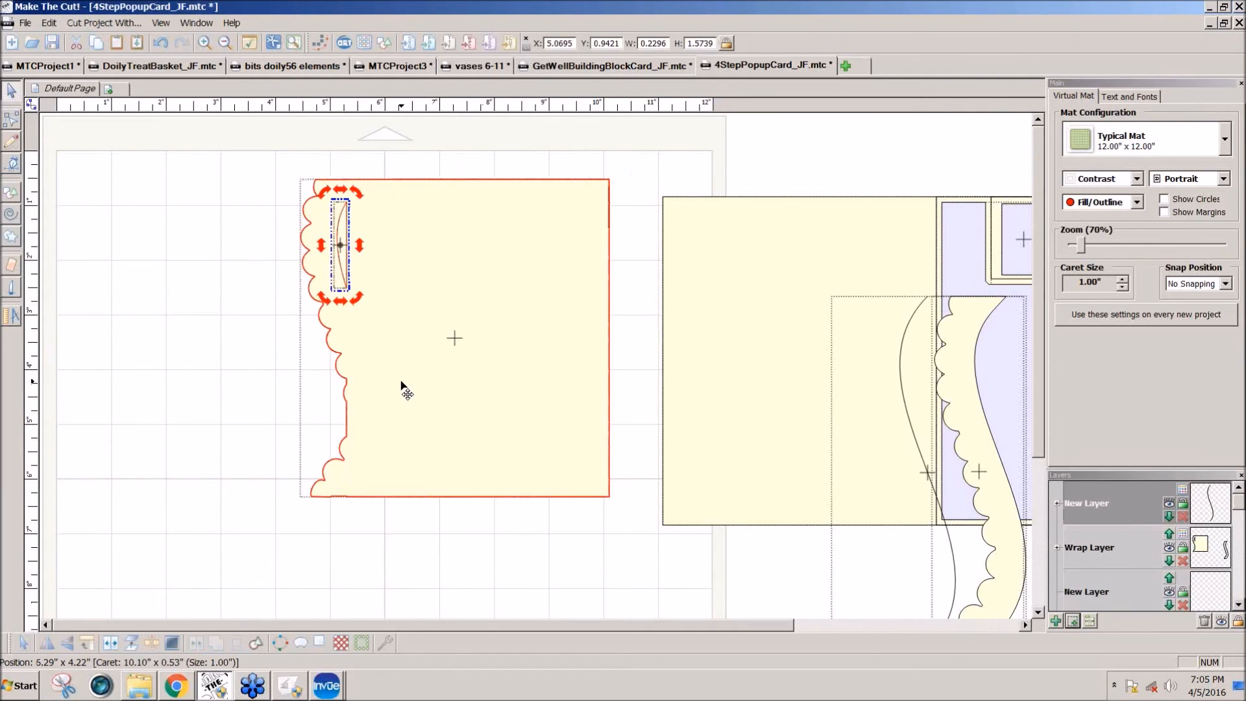
pyautogui.press('Delete')
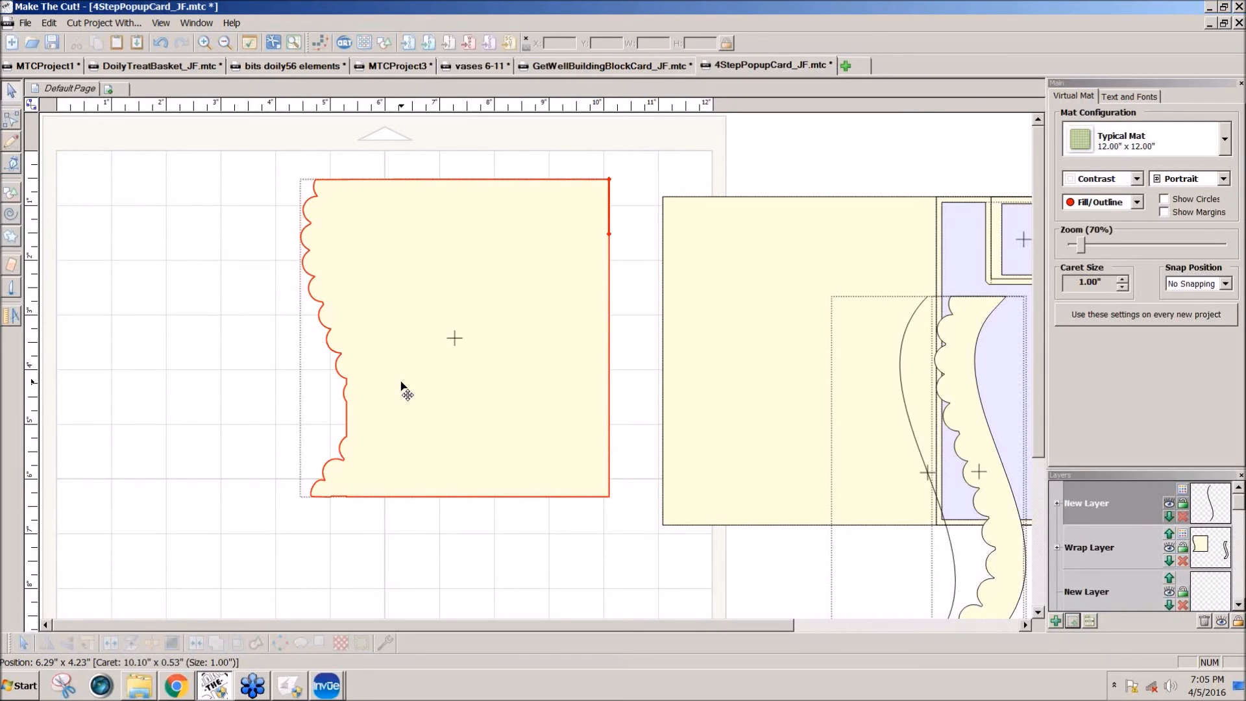
pyautogui.click(403, 389)
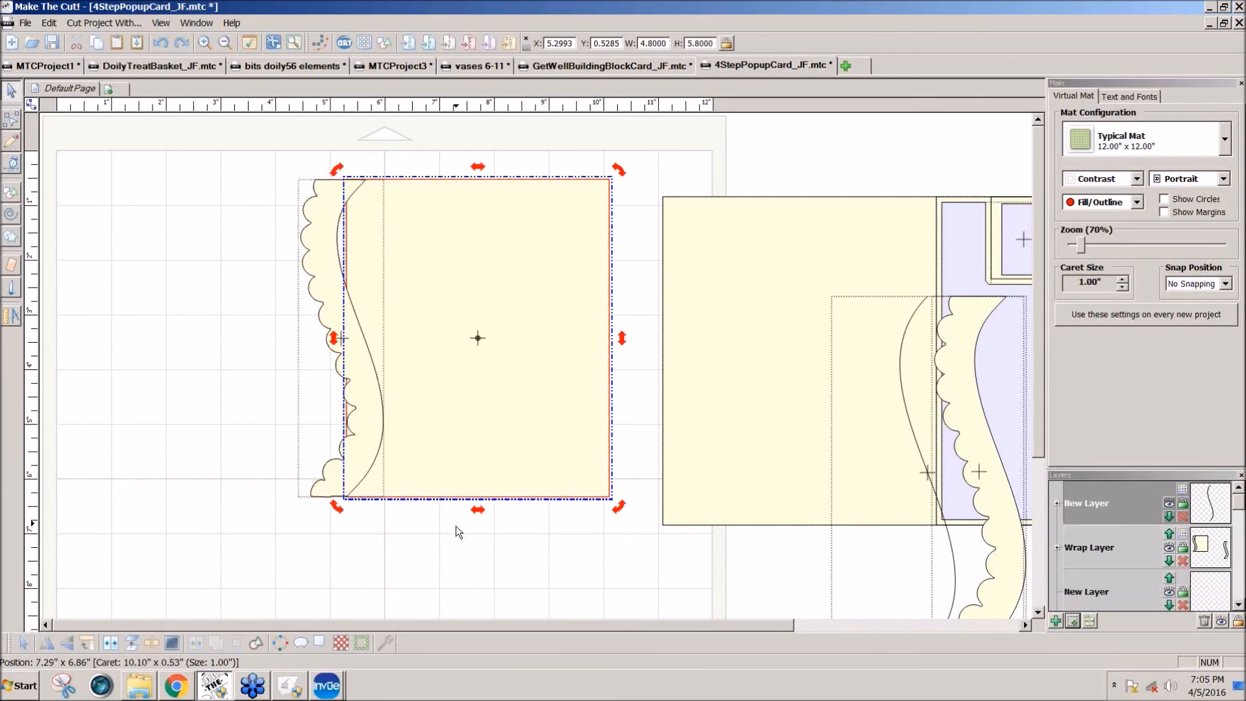
# Step: Shift the scalloped border slightly outward so its scallops clear the rectangle's left edge, and weld the two shapes
pyautogui.moveTo(376, 454)
pyautogui.mouseDown()
pyautogui.moveTo(362, 453)
pyautogui.moveTo(370, 437)
pyautogui.mouseUp()
pyautogui.keyDown('shift'); pyautogui.click(490, 441); pyautogui.keyUp('shift')
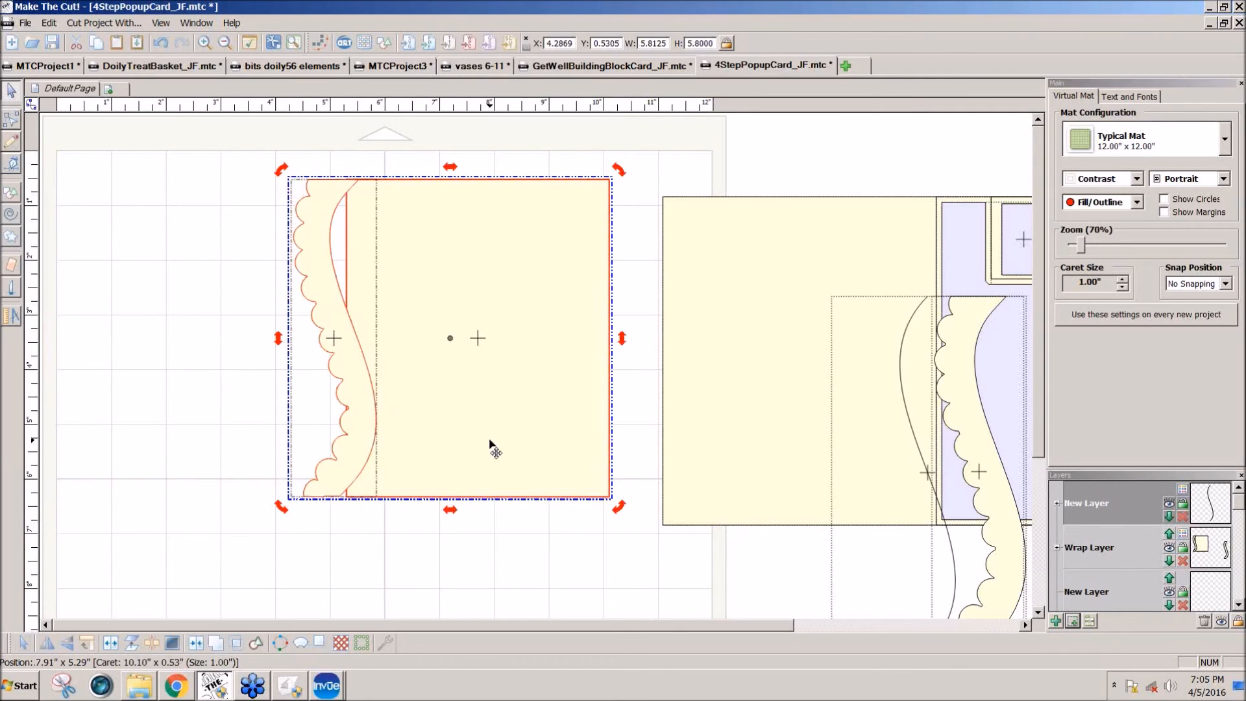
pyautogui.click(595, 577)
pyautogui.moveTo(669, 540); pyautogui.dragTo(219, 174)
pyautogui.click(212, 643)
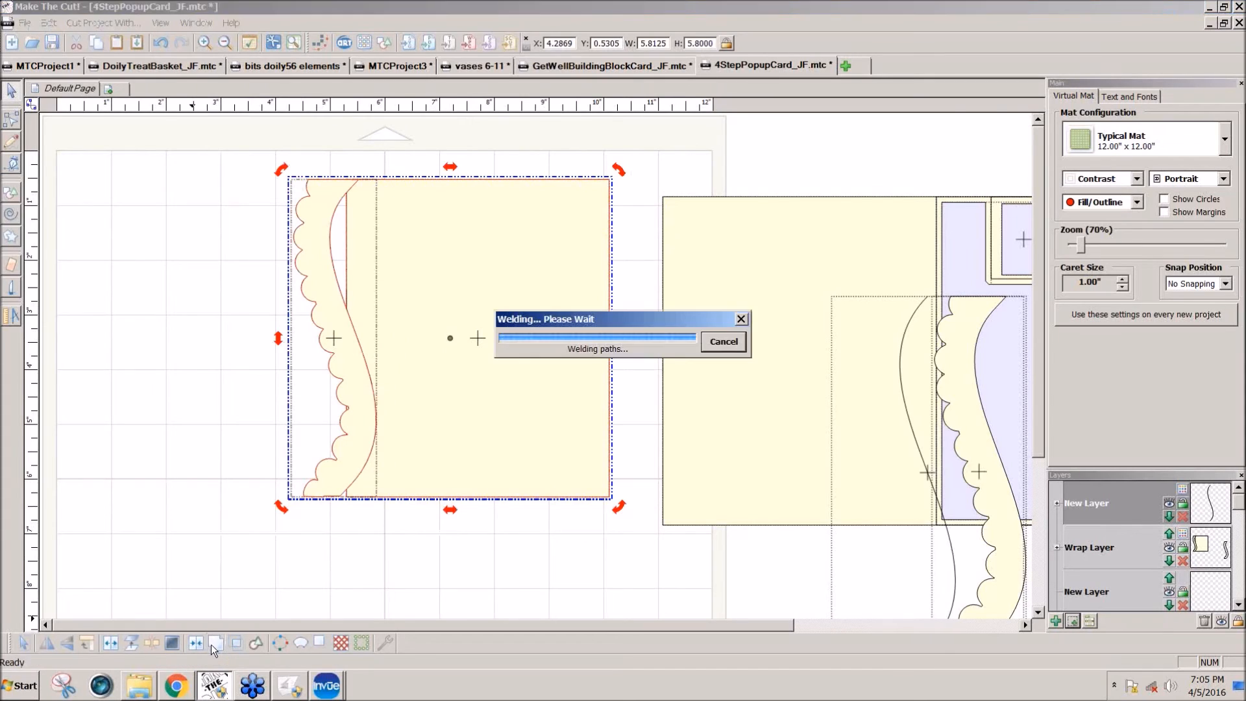
pyautogui.click(448, 496)
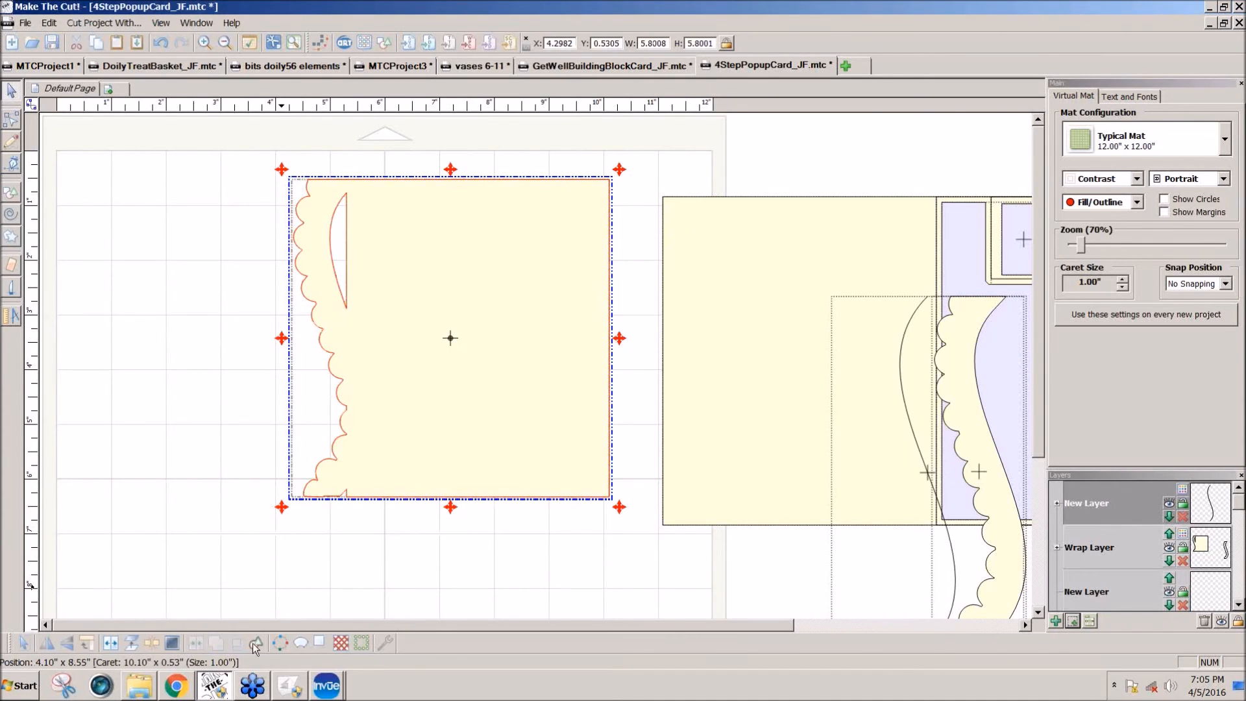
# Step: Break the welded shape apart and delete the inner sliver left beside the scalloped edge
pyautogui.click(152, 645)
pyautogui.moveTo(409, 561); pyautogui.dragTo(390, 381)
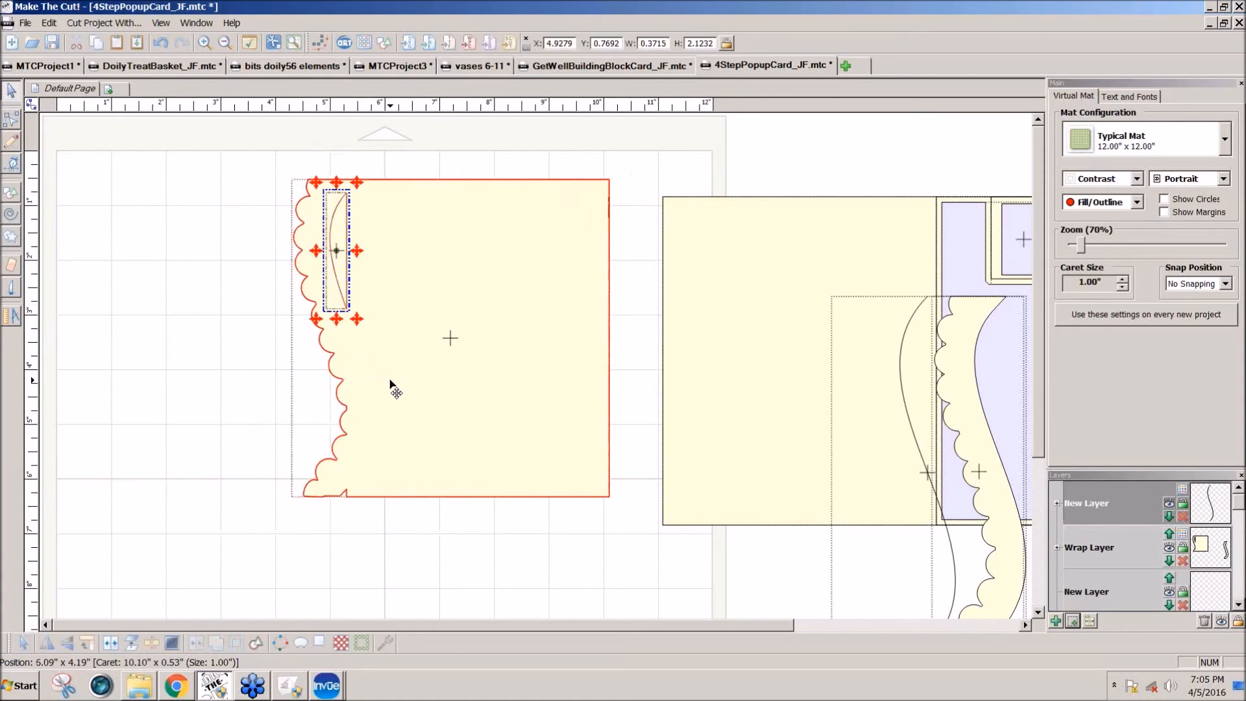
pyautogui.press('Delete')
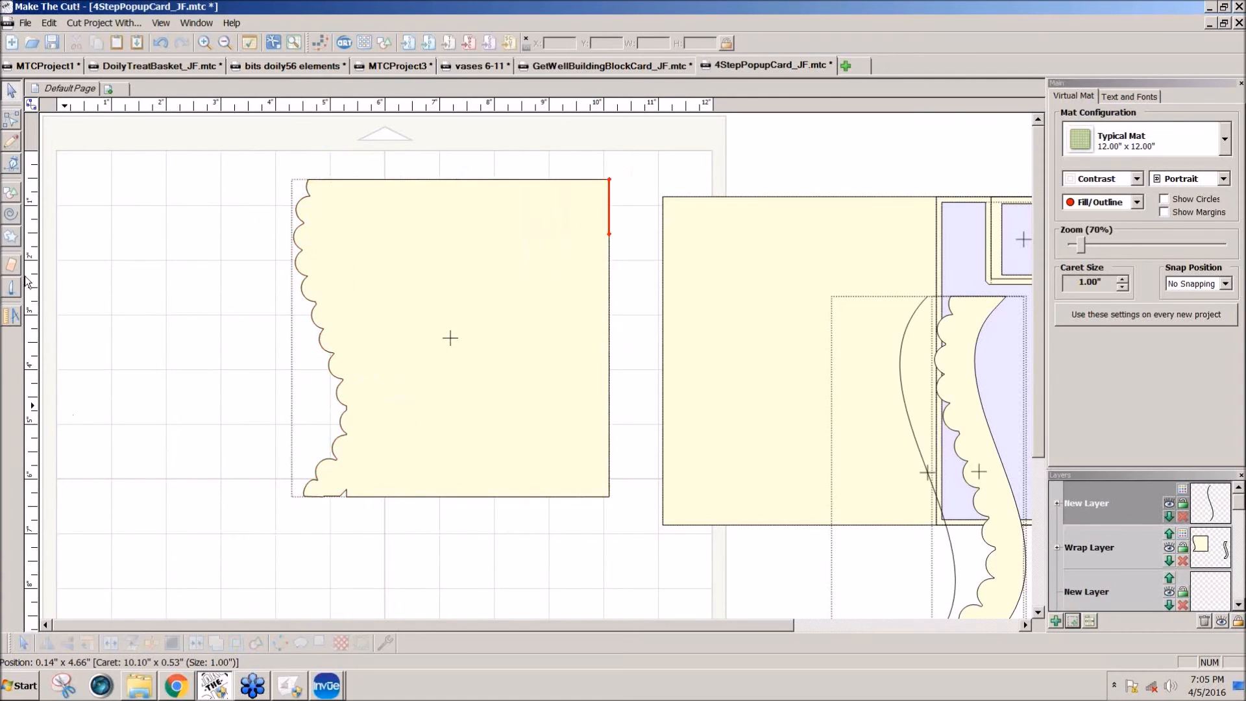
# Step: Delete the notched segments at the lower-left of the welded shape, break it apart and remove the leftover bottom pieces
pyautogui.click(12, 121)
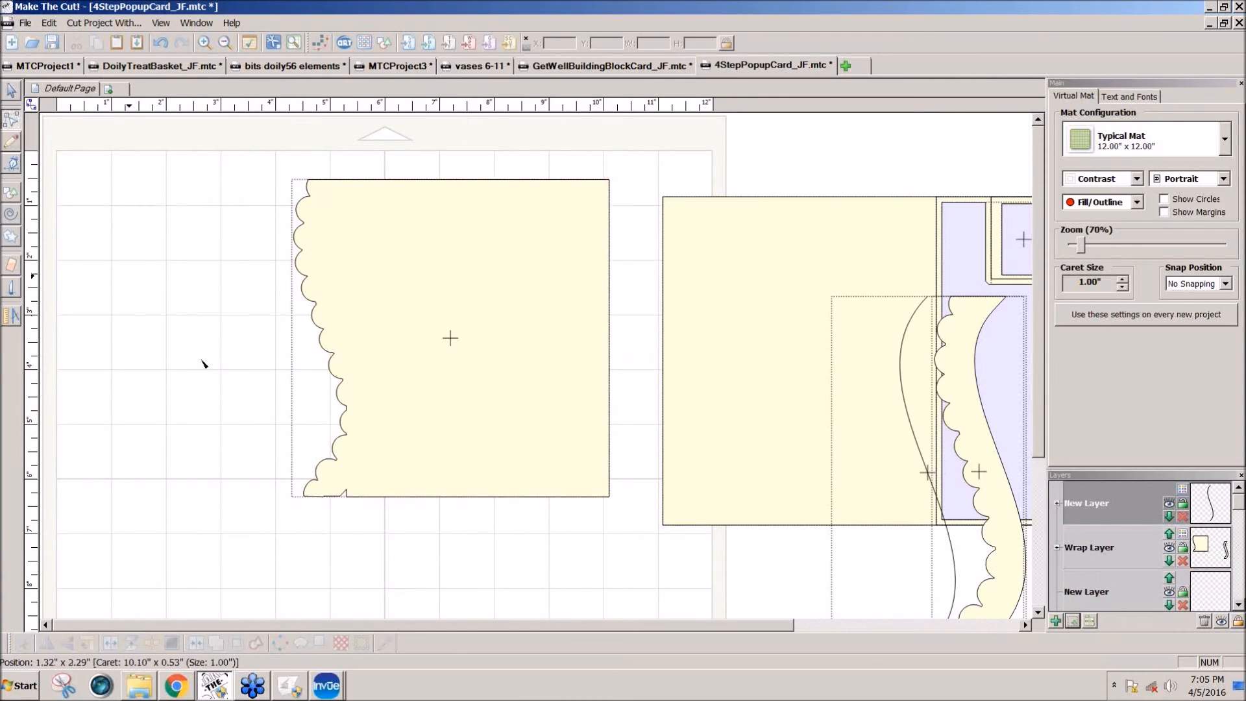
pyautogui.click(329, 497)
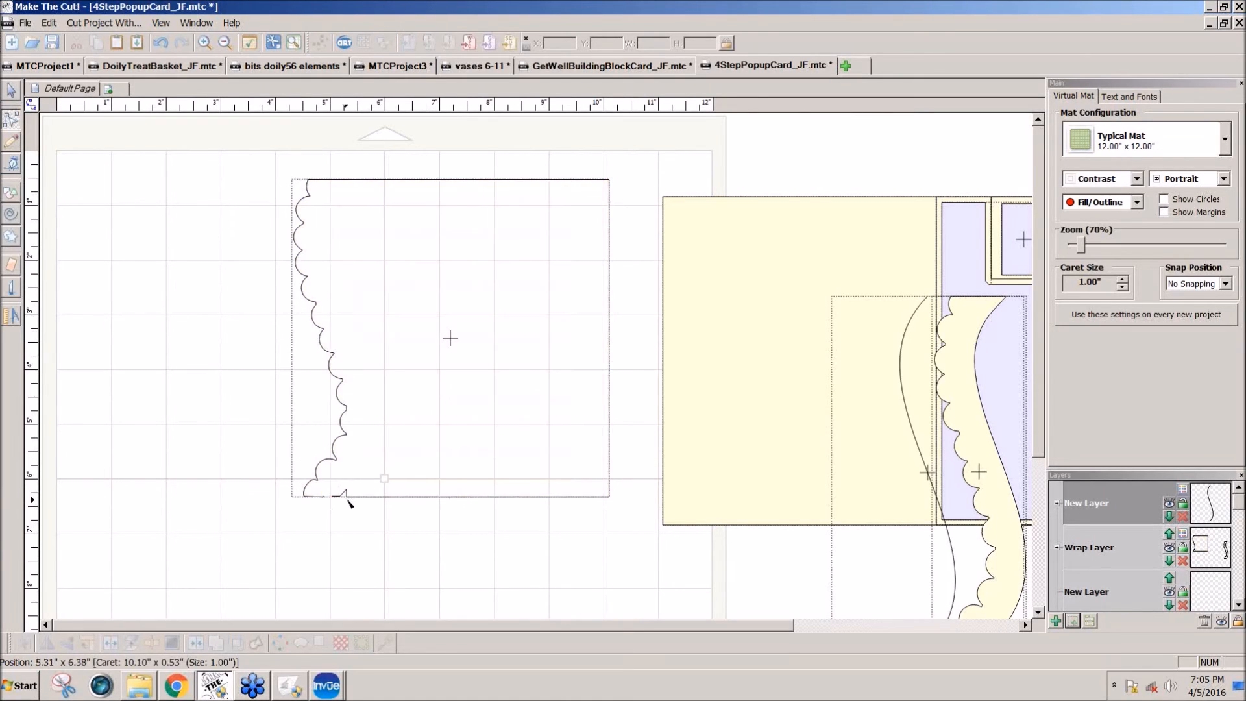
pyautogui.click(347, 495)
pyautogui.press('Delete')
pyautogui.click(12, 93)
pyautogui.click(345, 497)
pyautogui.click(152, 646)
pyautogui.moveTo(464, 573); pyautogui.dragTo(265, 483)
pyautogui.press('Delete')
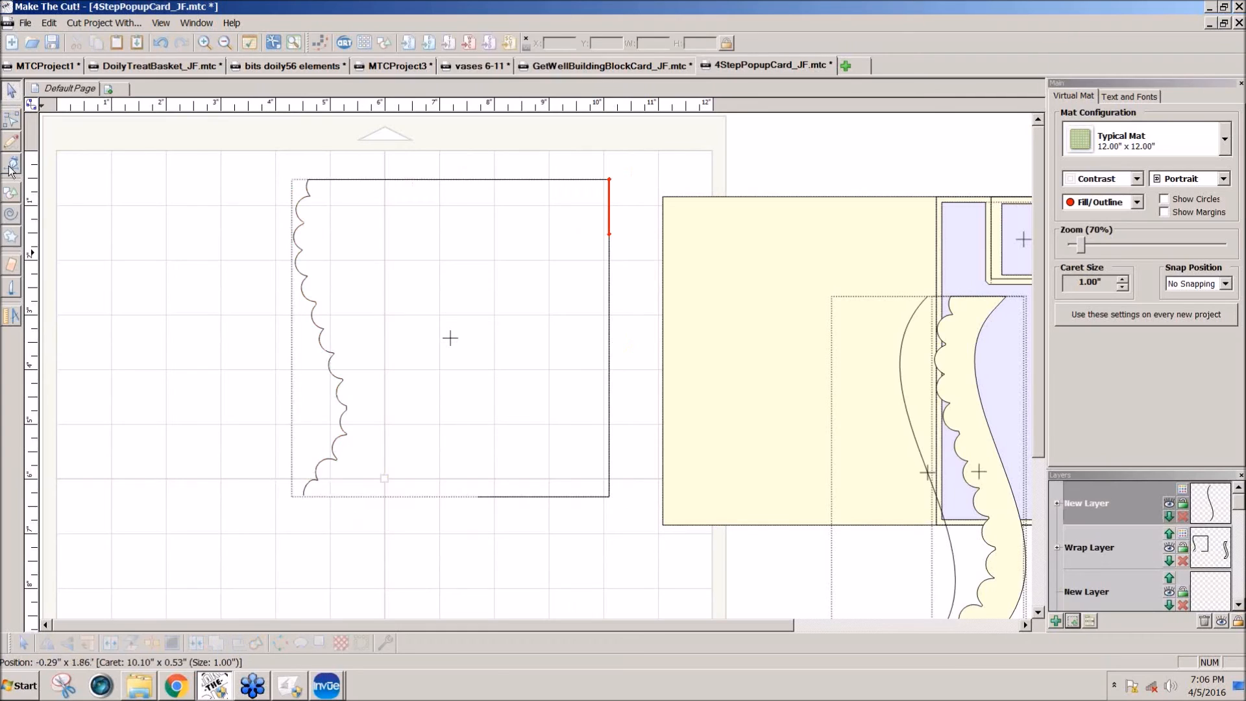
# Step: Close the gap in the bottom edge by joining its open end node to the closest node with a line
pyautogui.click(452, 504)
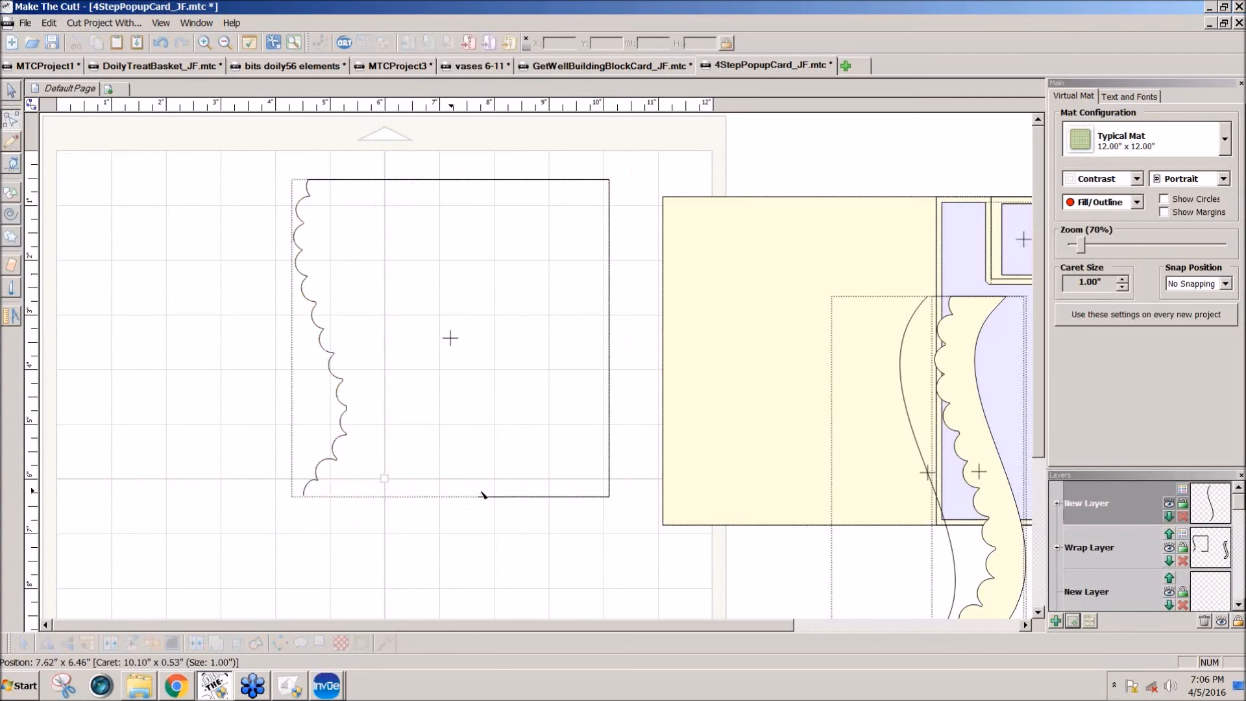
pyautogui.click(480, 496)
pyautogui.rightClick(479, 497)
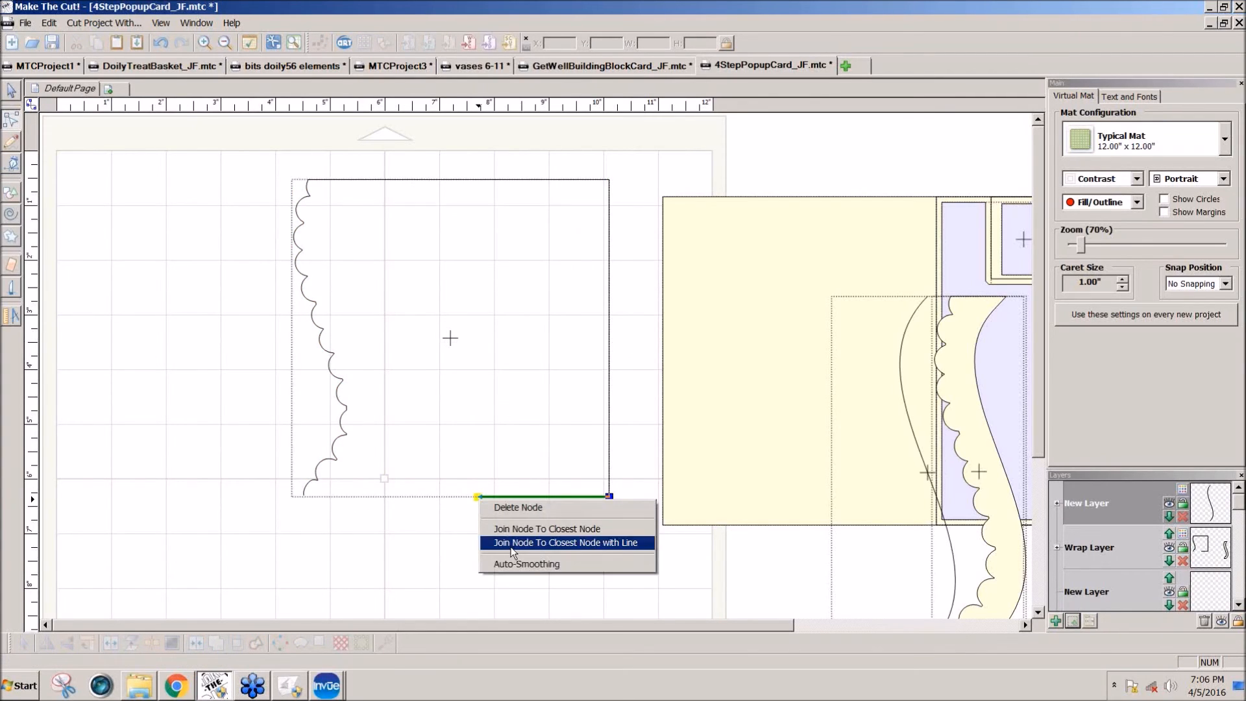
pyautogui.click(512, 544)
# Step: Try breaking the middle node on the bottom edge and undo the break
pyautogui.click(318, 497)
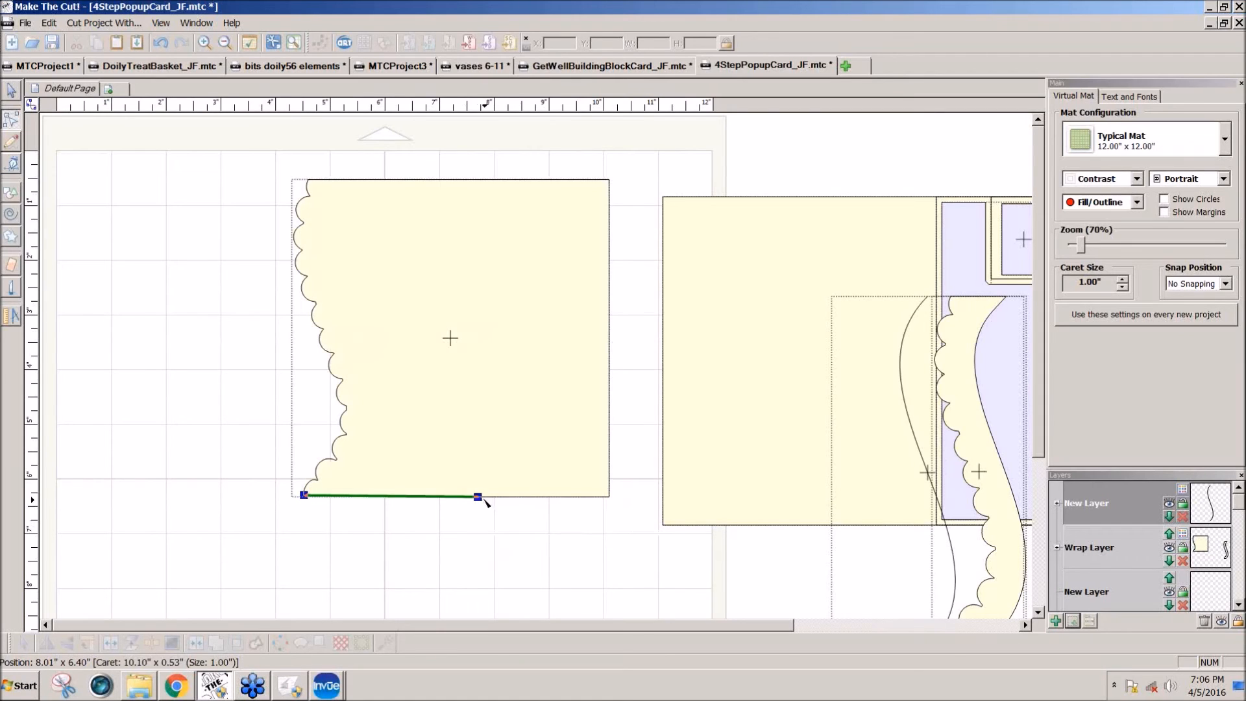
pyautogui.rightClick(478, 496)
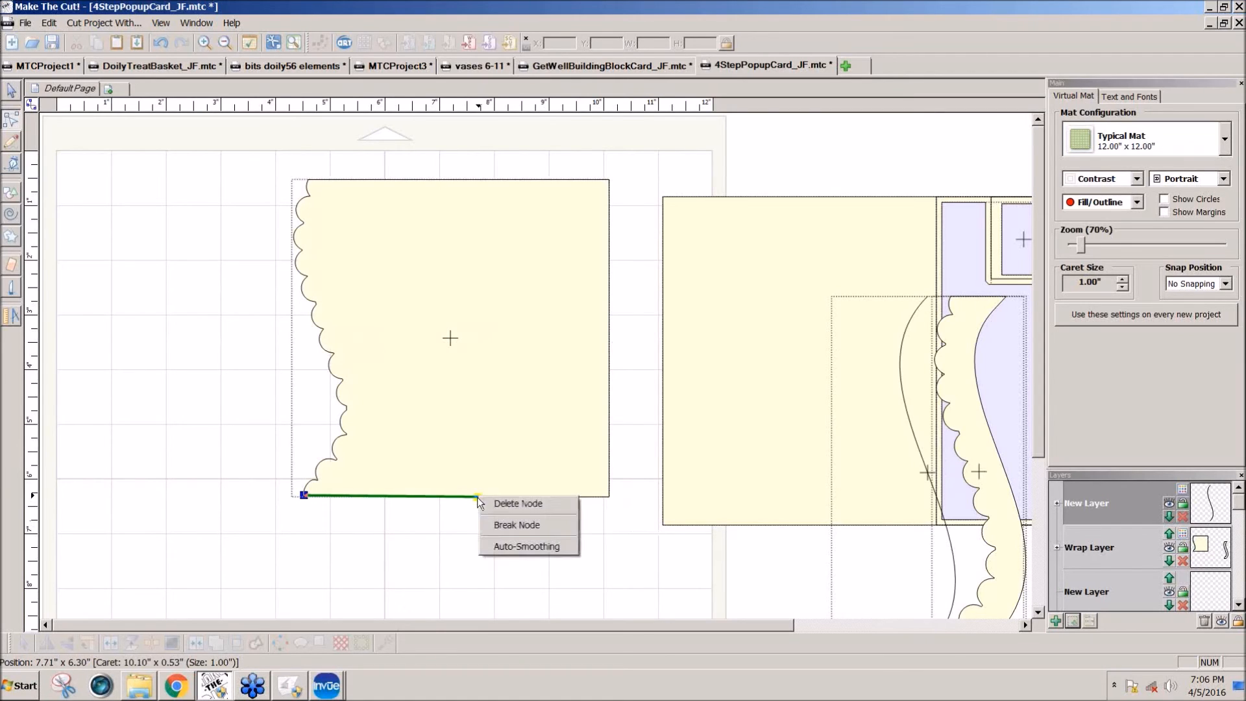
pyautogui.click(501, 525)
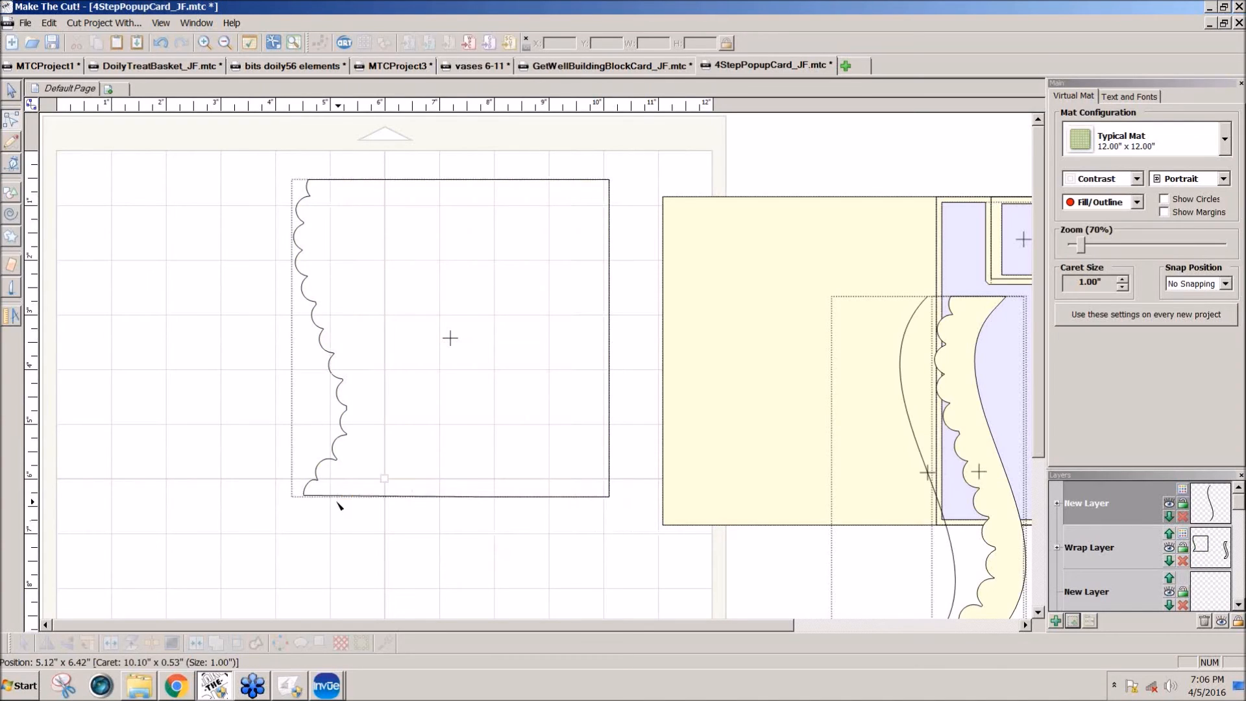
pyautogui.hotkey('ctrl', 'z')
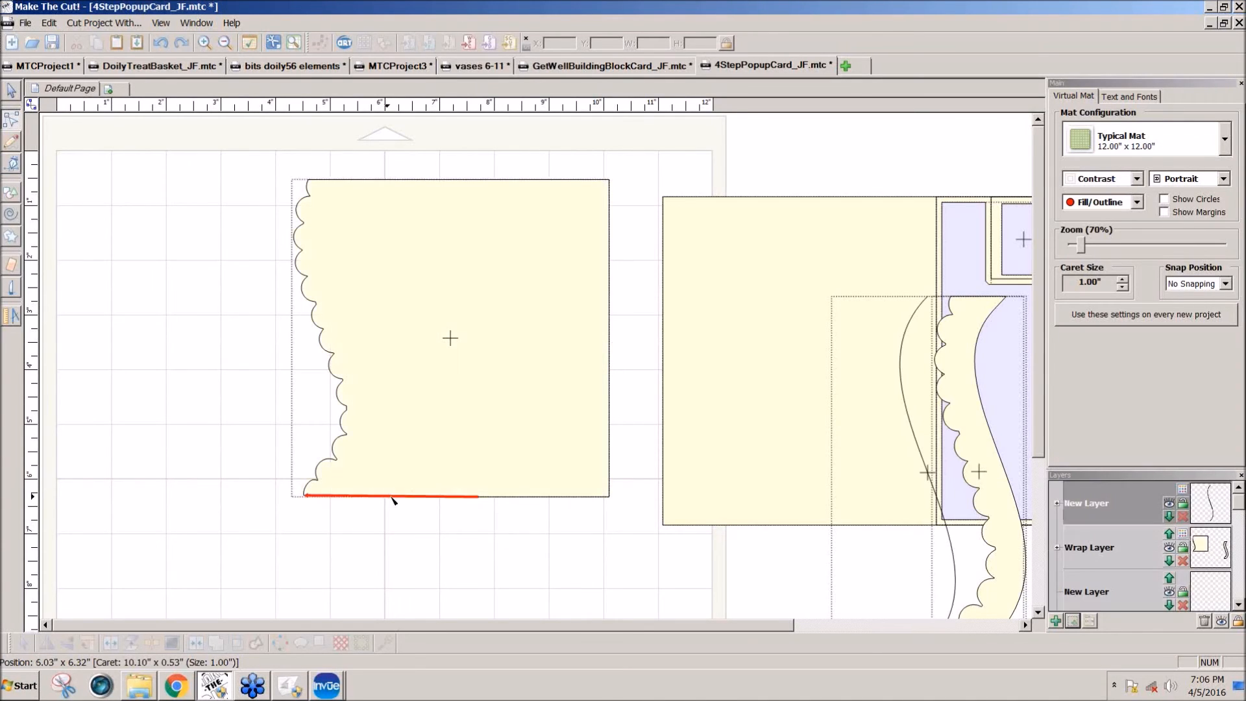
# Step: Delete the middle node on the scalloped panel's bottom edge and convert the edge to a single straight line
pyautogui.click(424, 497)
pyautogui.rightClick(478, 498)
pyautogui.click(509, 504)
pyautogui.click(324, 498)
pyautogui.rightClick(324, 497)
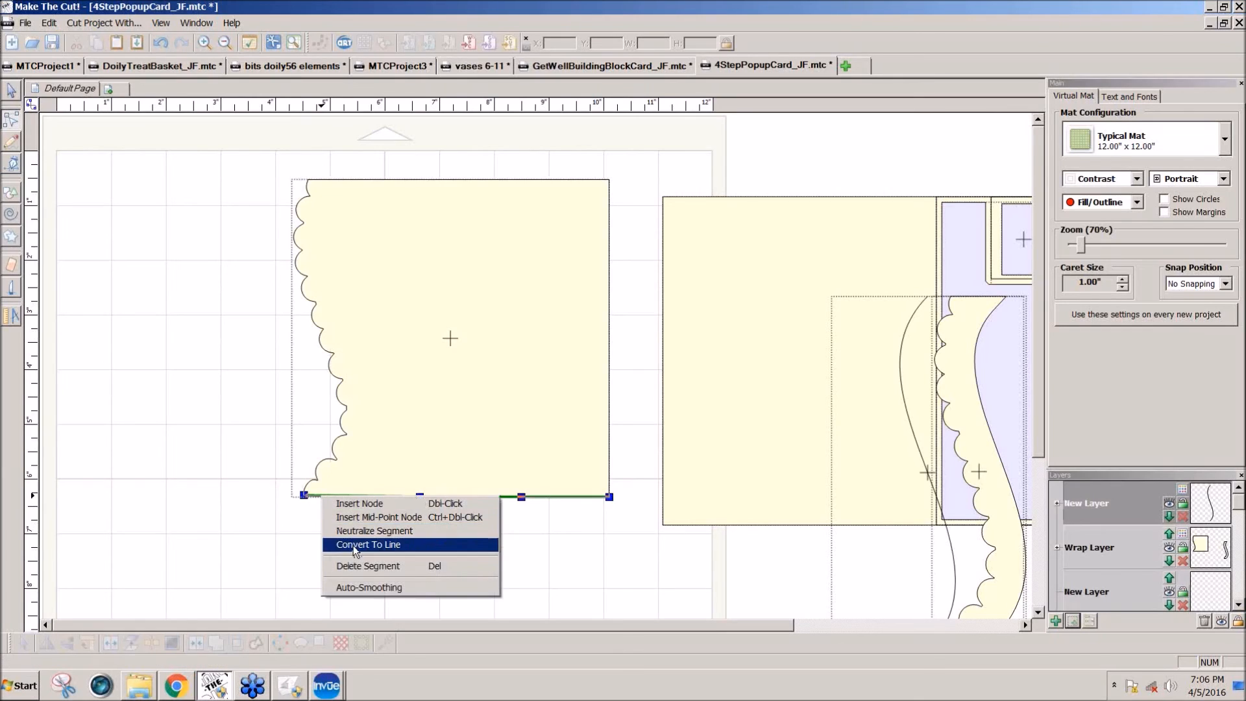
pyautogui.click(350, 545)
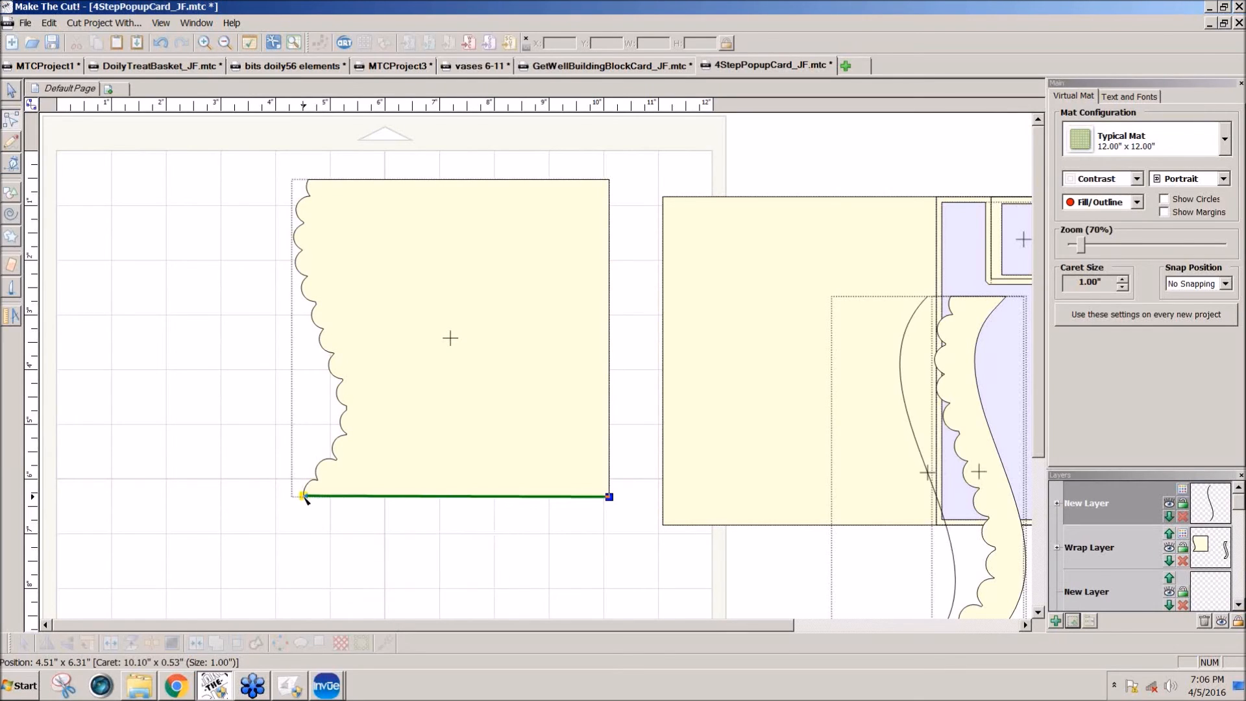
pyautogui.click(496, 576)
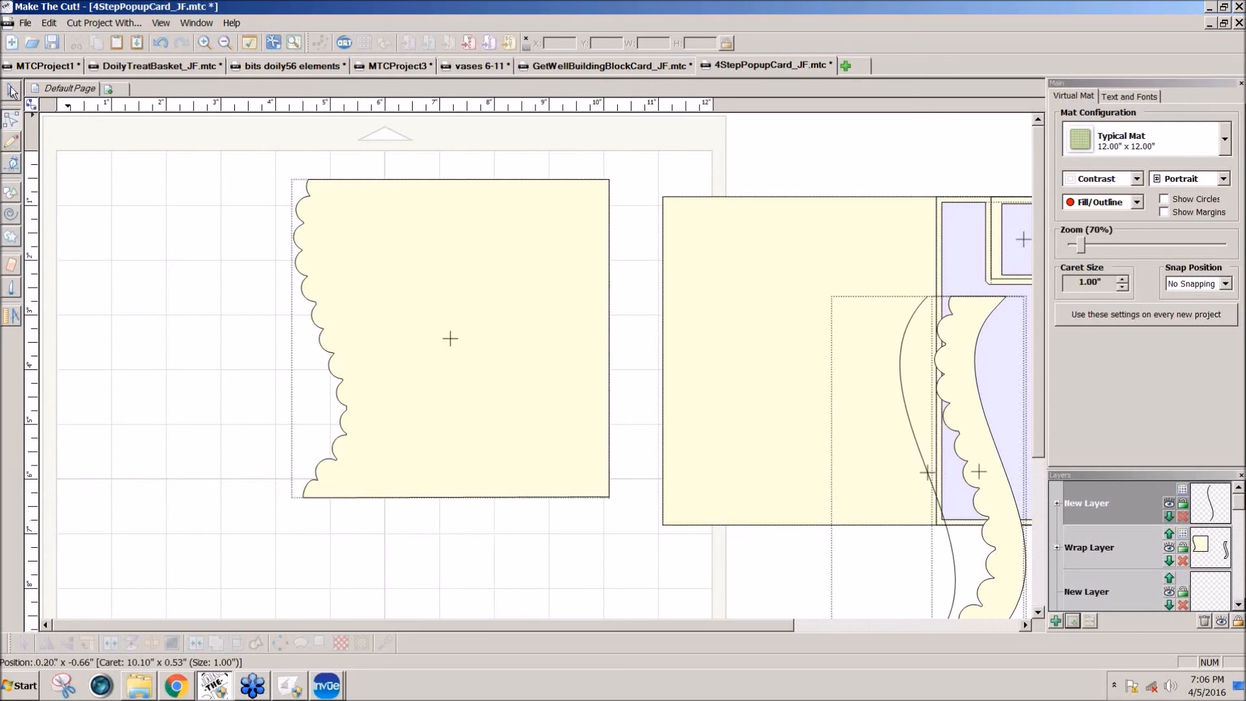
# Step: Lay the scalloped panel over the card's left section to compare their widths, and return it to the mat
pyautogui.moveTo(467, 299); pyautogui.dragTo(787, 325)
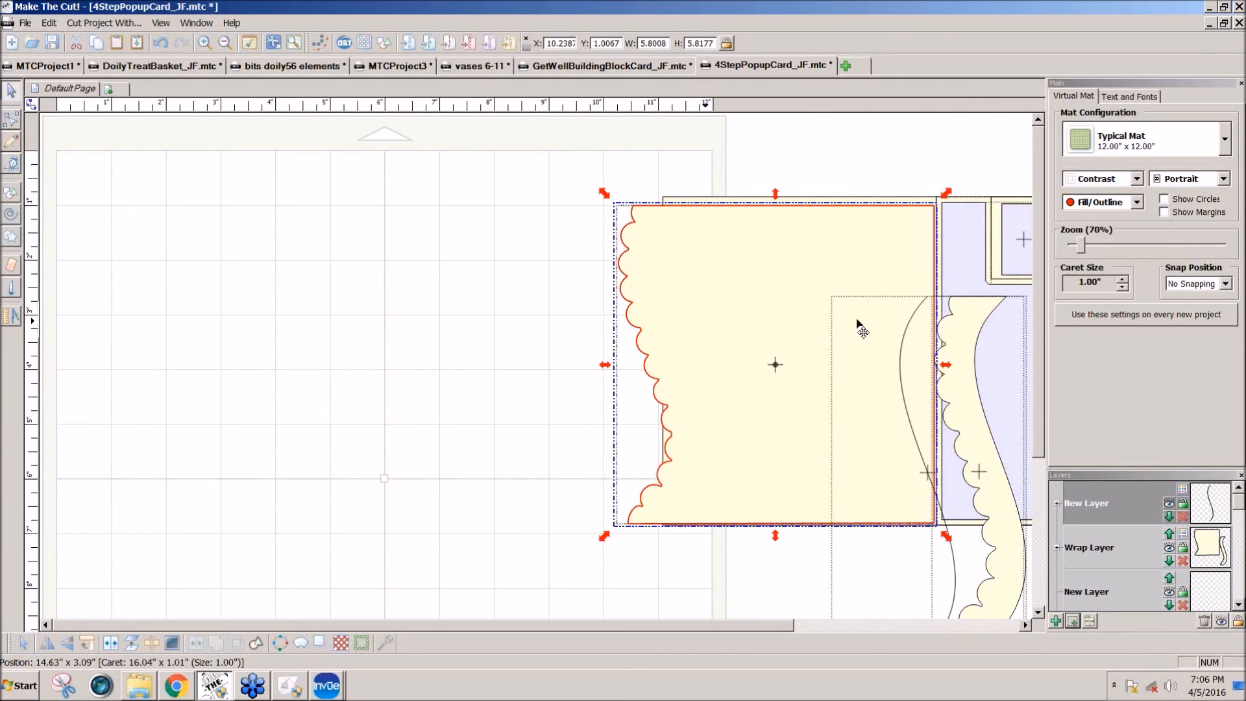
pyautogui.moveTo(857, 284); pyautogui.dragTo(899, 280)
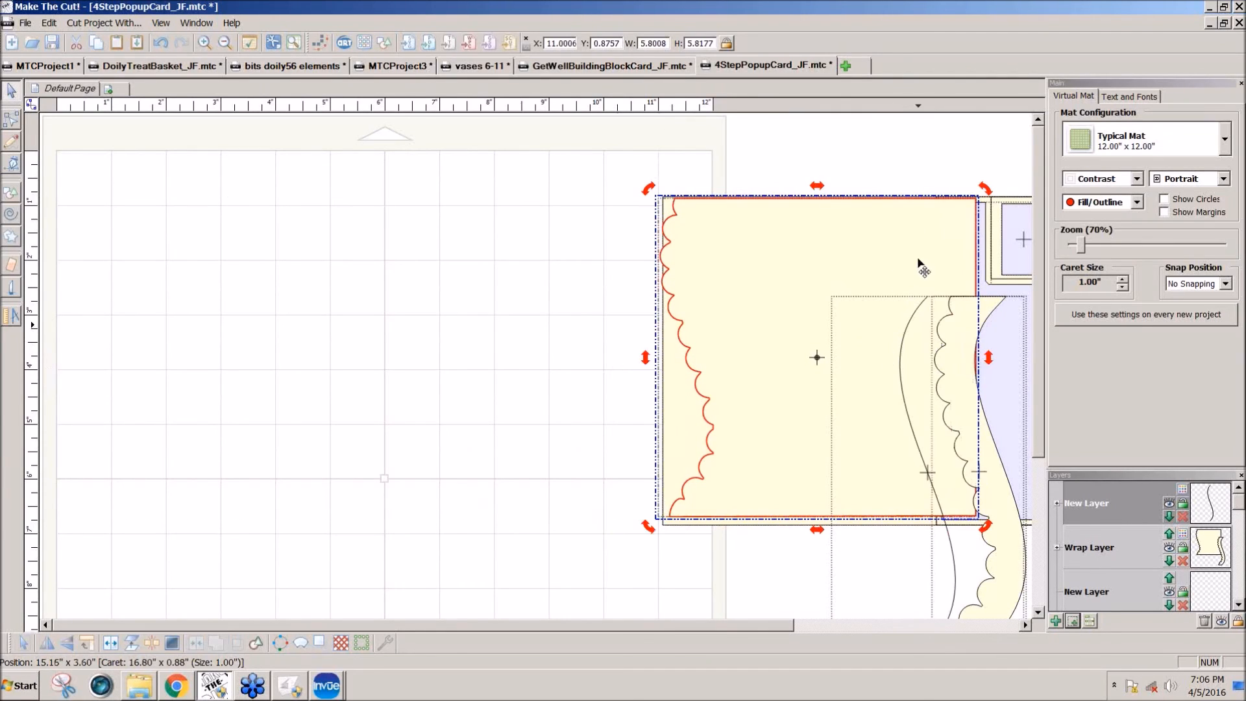
pyautogui.moveTo(919, 262); pyautogui.dragTo(507, 268)
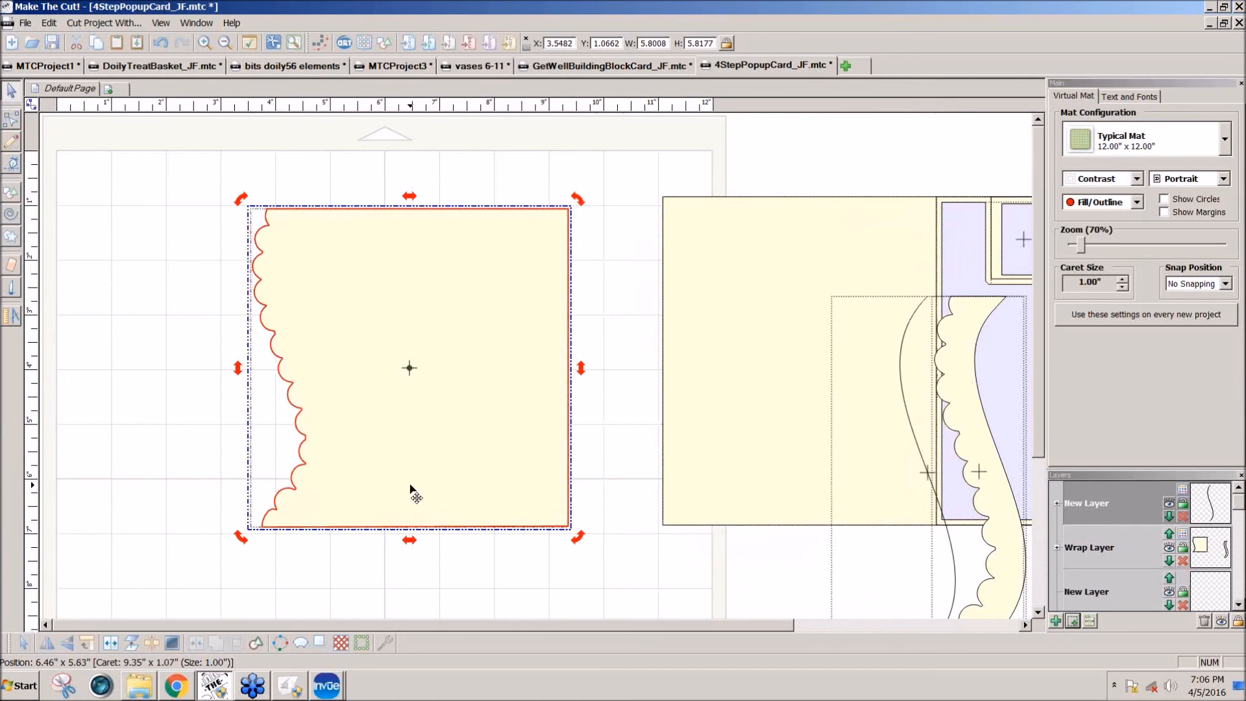
pyautogui.click(412, 557)
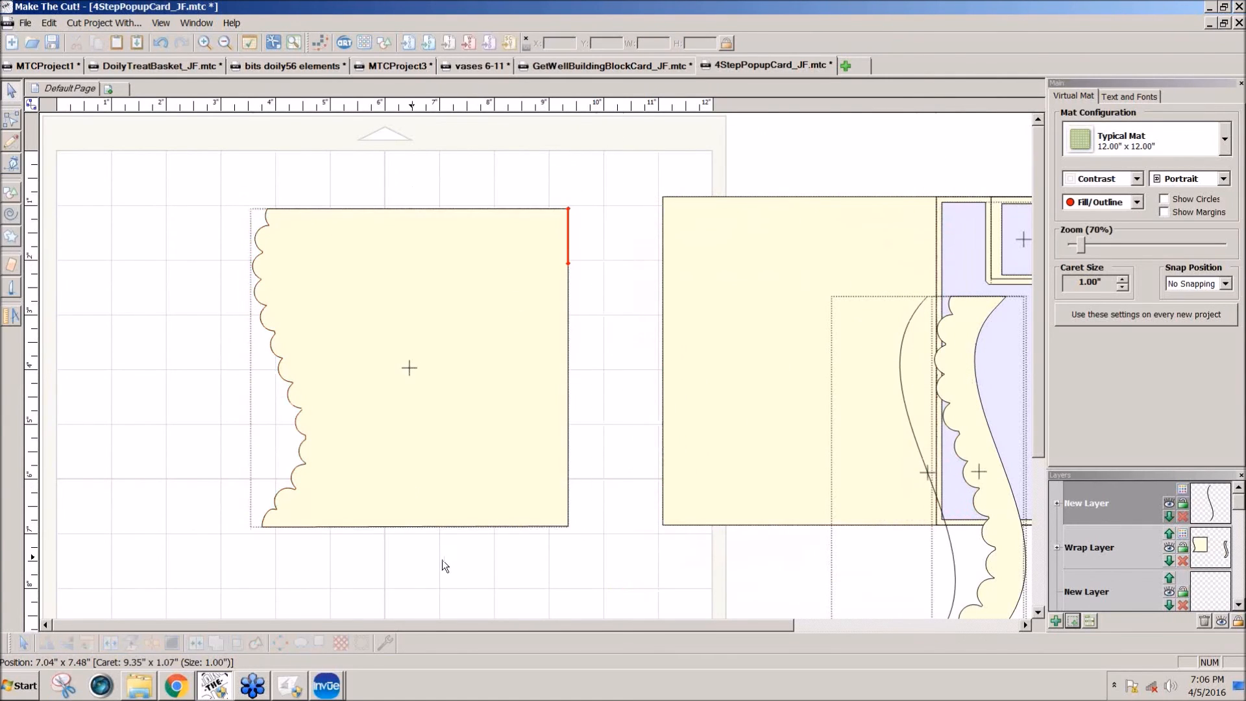
# Step: Measure the width of the card's left section from its outer edge to the fold
pyautogui.click(700, 306)
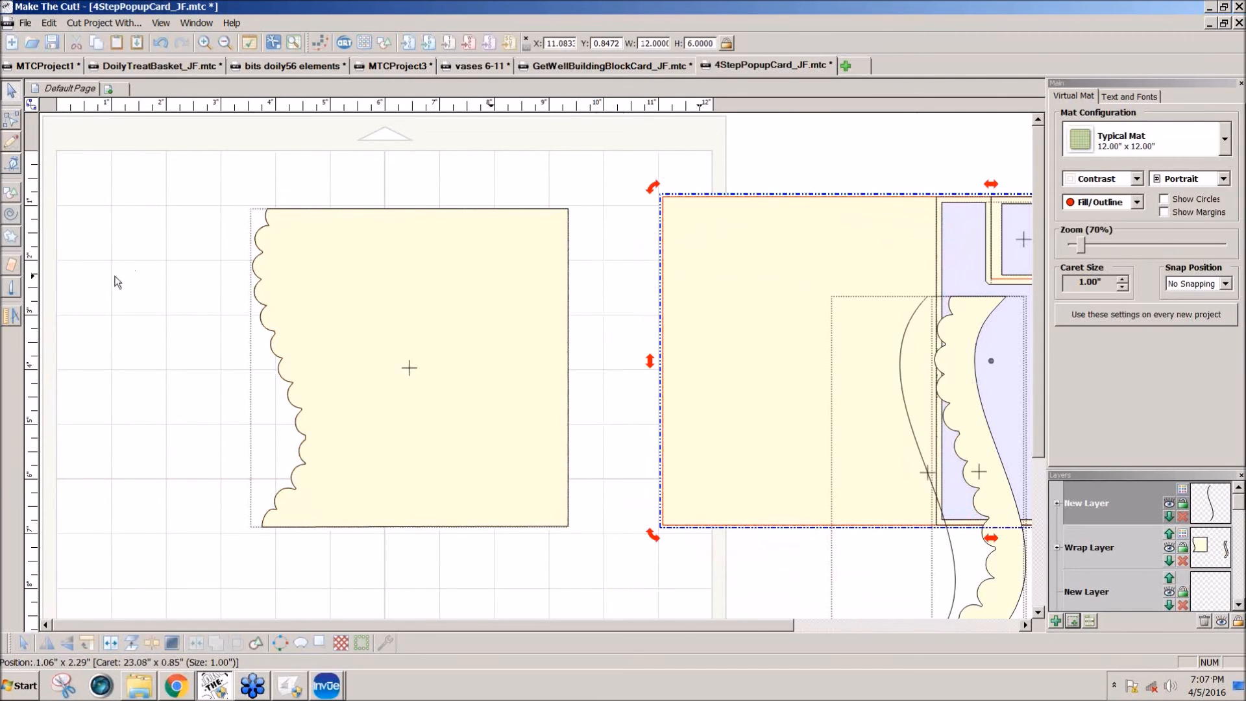
pyautogui.click(11, 317)
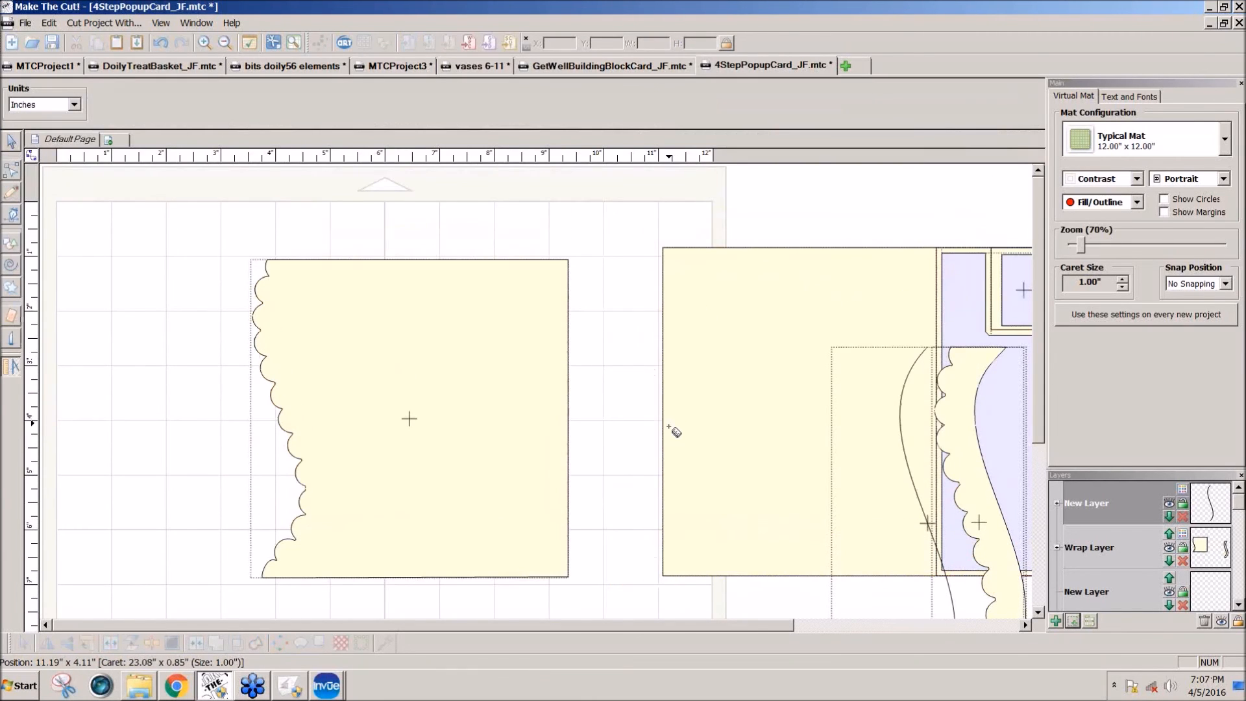
pyautogui.moveTo(663, 431); pyautogui.dragTo(943, 441)
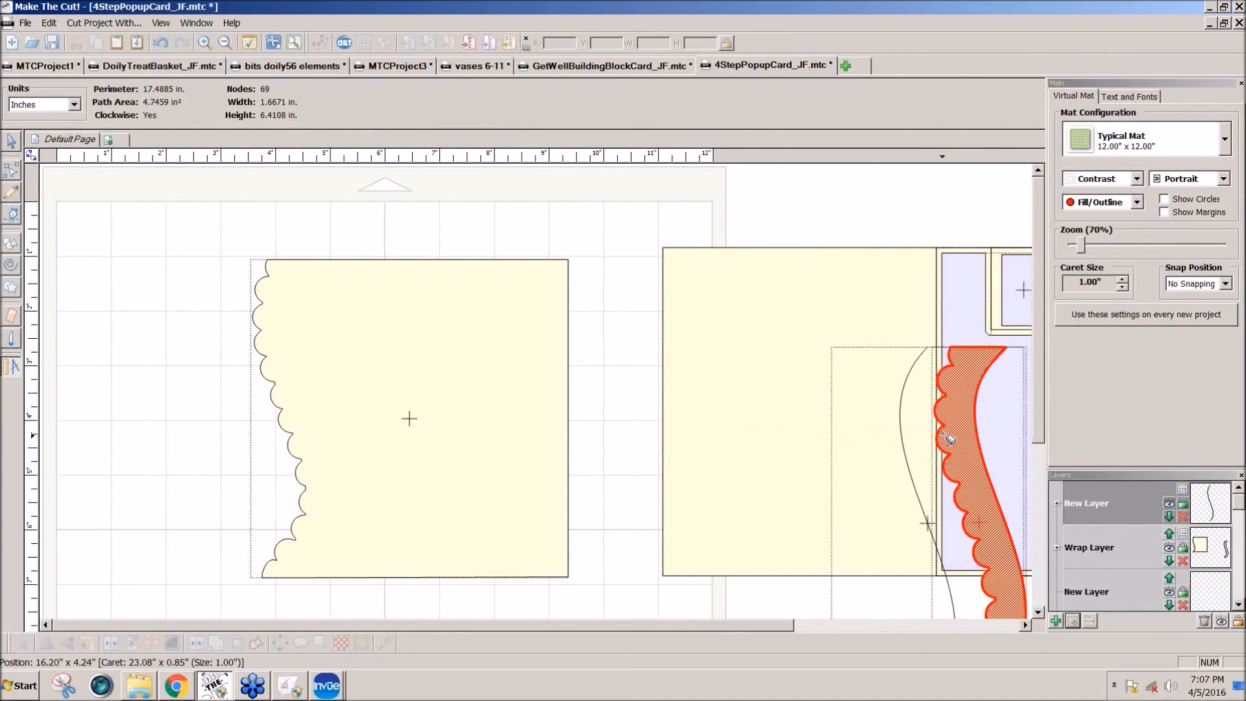
pyautogui.click(14, 140)
# Step: Move the scalloped panel to the left side of the mat and set its X position to 0
pyautogui.click(389, 306)
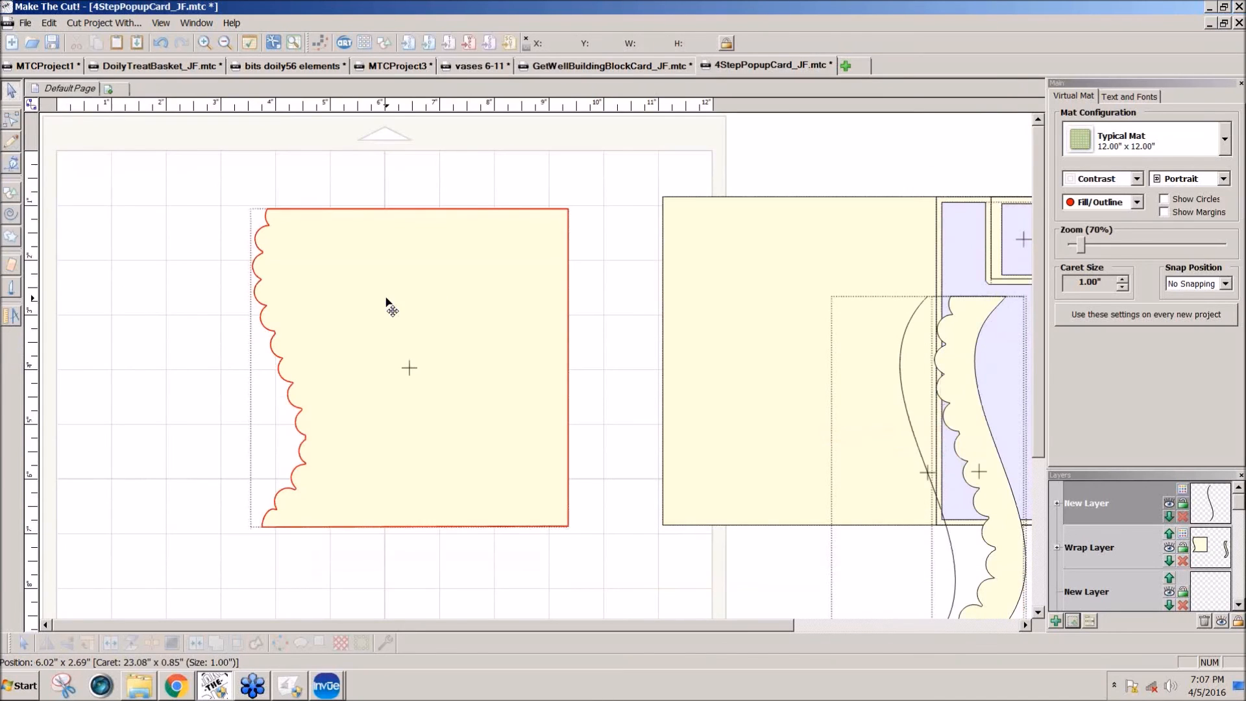
pyautogui.moveTo(180, 156); pyautogui.dragTo(591, 584)
pyautogui.moveTo(558, 506); pyautogui.dragTo(375, 500)
pyautogui.doubleClick(574, 43)
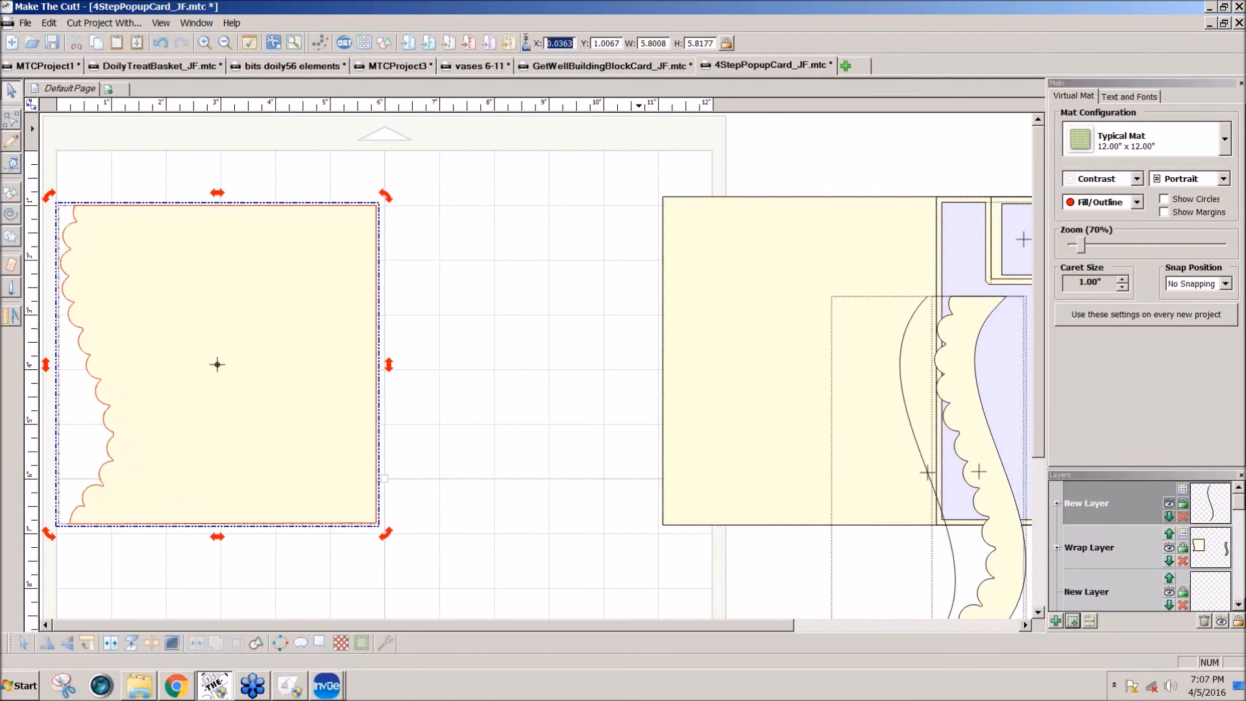
pyautogui.write('0')
pyautogui.press('Return')
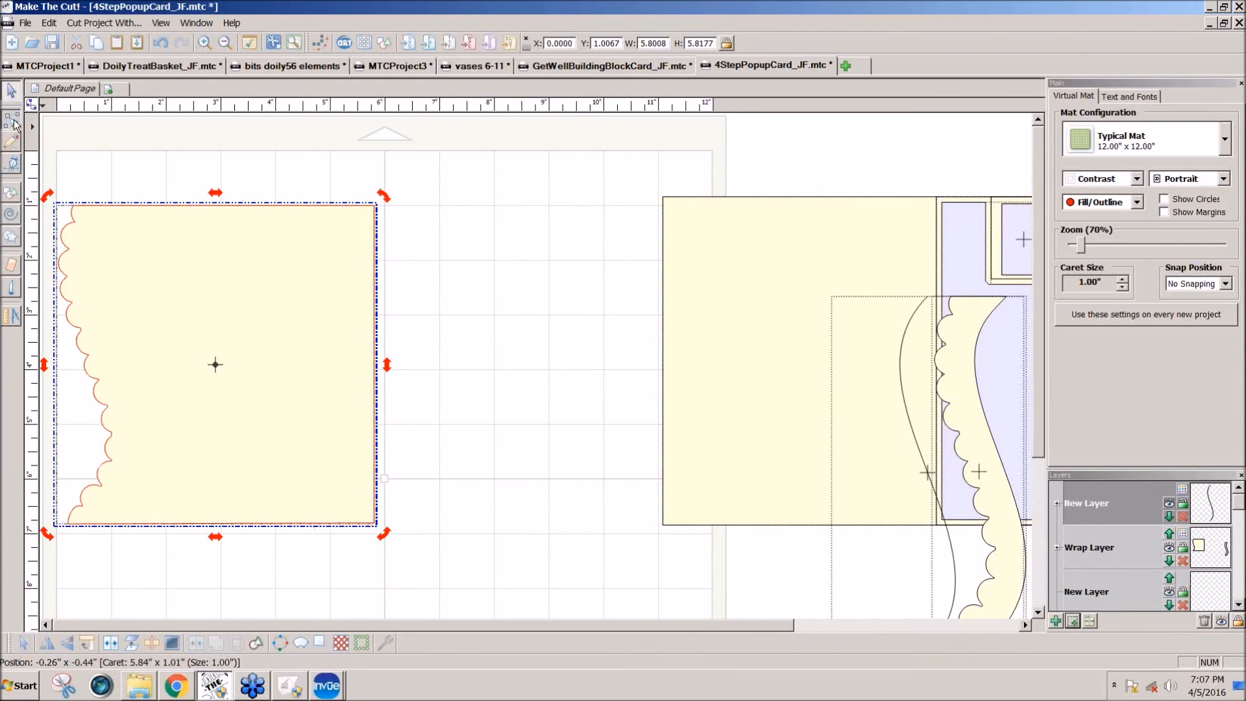
# Step: Delete the middle node on the panel's straight right edge and select the whole edge as one segment
pyautogui.click(394, 330)
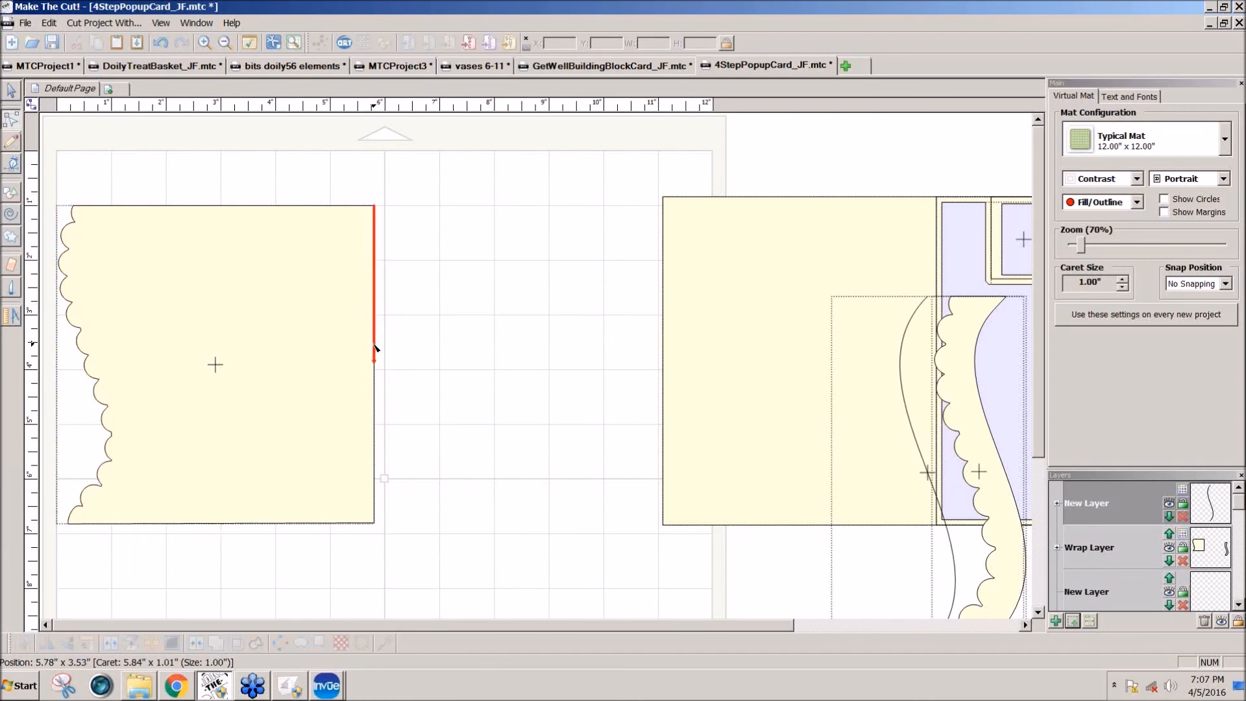
pyautogui.rightClick(375, 368)
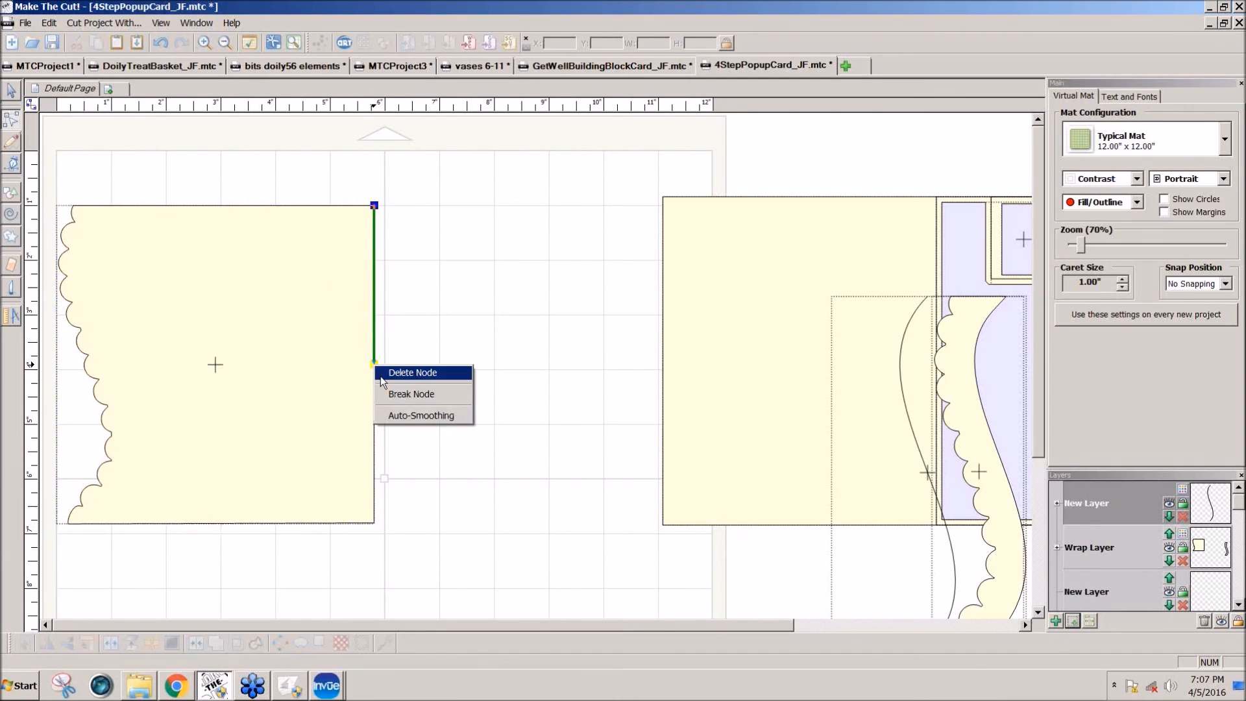
pyautogui.click(381, 375)
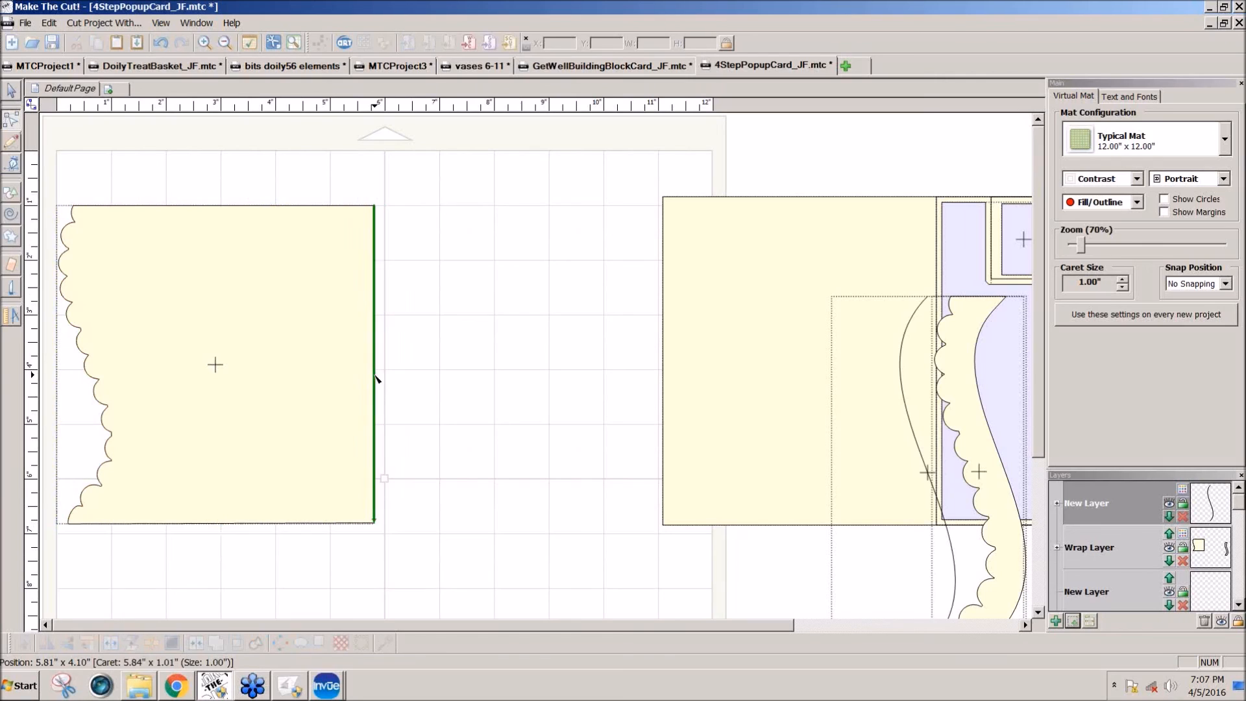
pyautogui.rightClick(375, 376)
pyautogui.click(386, 410)
# Step: Shift the panel's right edge inward to make the panel about 5.01 inches wide
pyautogui.press('Left')
pyautogui.press('Left')
pyautogui.press('Left')
pyautogui.press('Left')
pyautogui.press('Left')
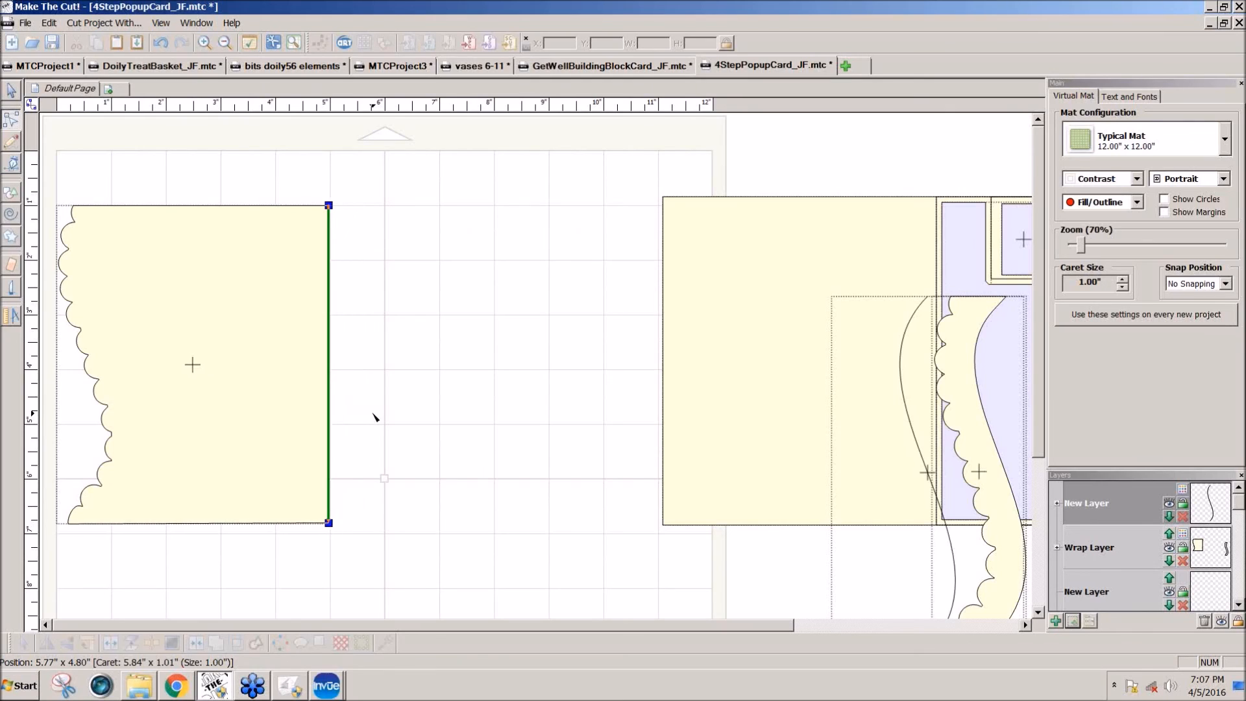
pyautogui.hotkey('ctrl', 'Right')
pyautogui.hotkey('ctrl', 'Right')
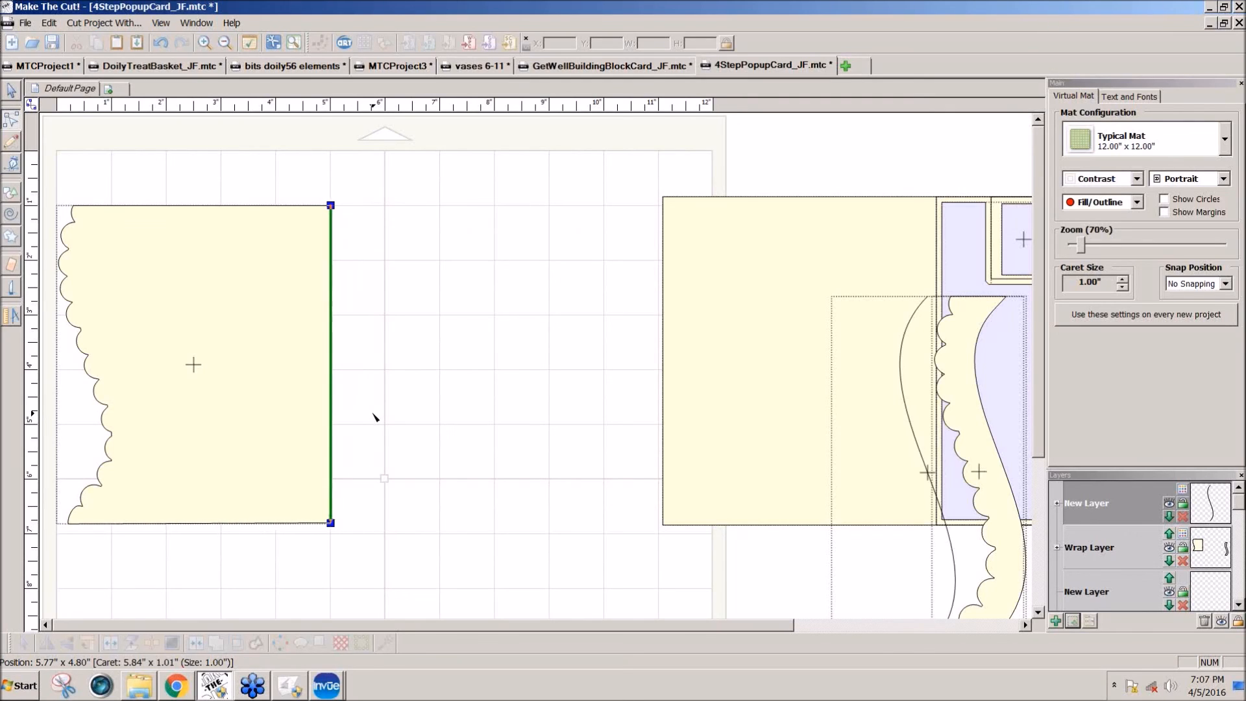
pyautogui.click(388, 373)
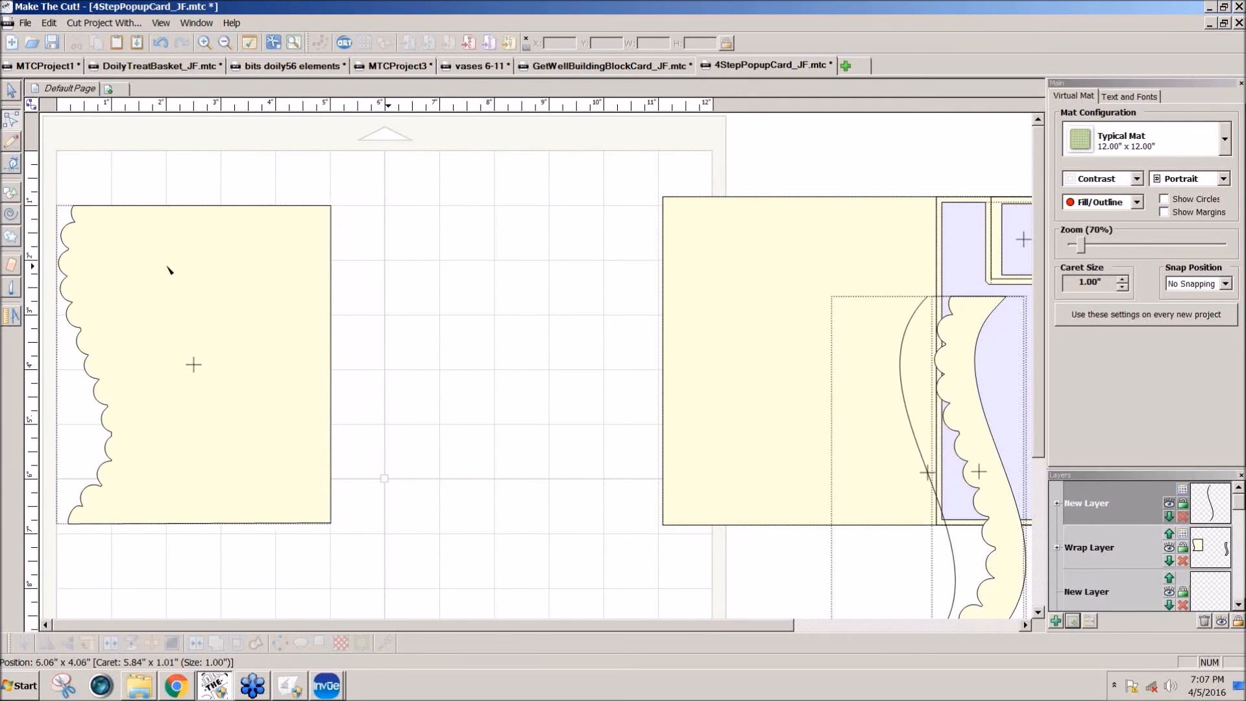
# Step: Move the narrowed panel onto the card's left section and place it on its own new layer
pyautogui.click(11, 91)
pyautogui.moveTo(232, 389); pyautogui.dragTo(837, 389)
pyautogui.click(1072, 621)
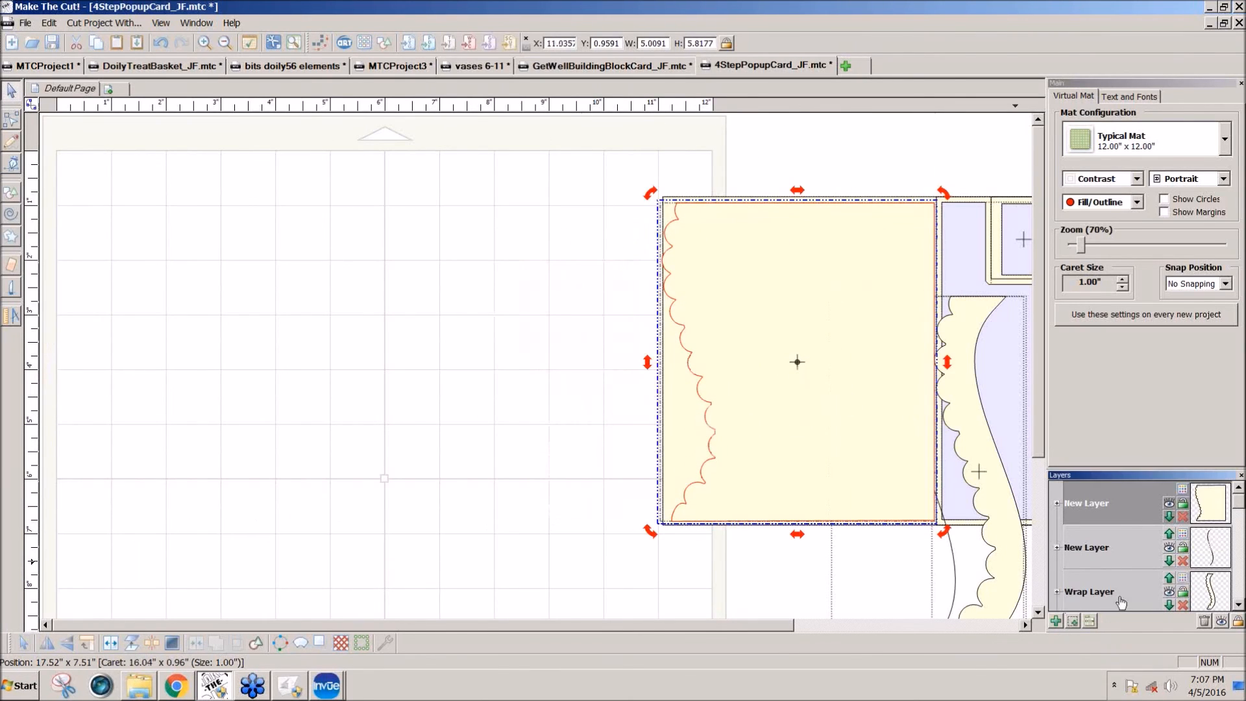
# Step: Colour the panel's layer pale lavender and fine-tune its position on the card's left section
pyautogui.click(1181, 492)
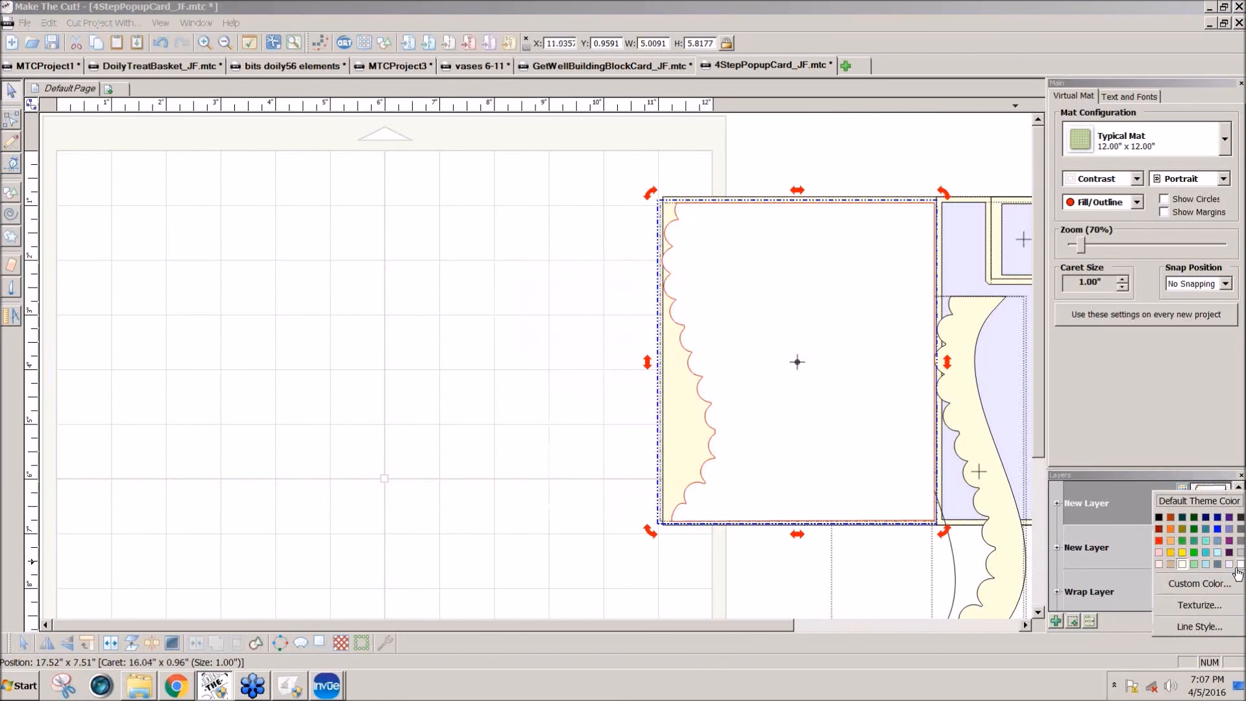
pyautogui.click(1230, 570)
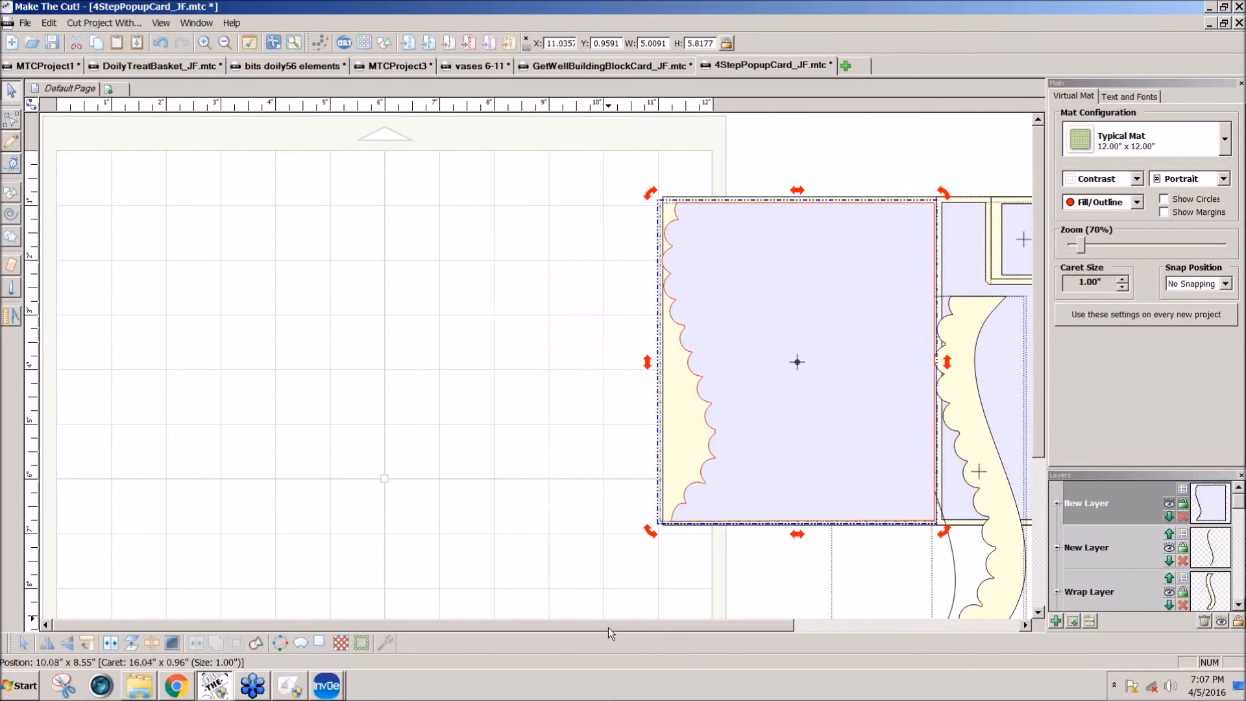
pyautogui.moveTo(609, 627); pyautogui.dragTo(863, 652)
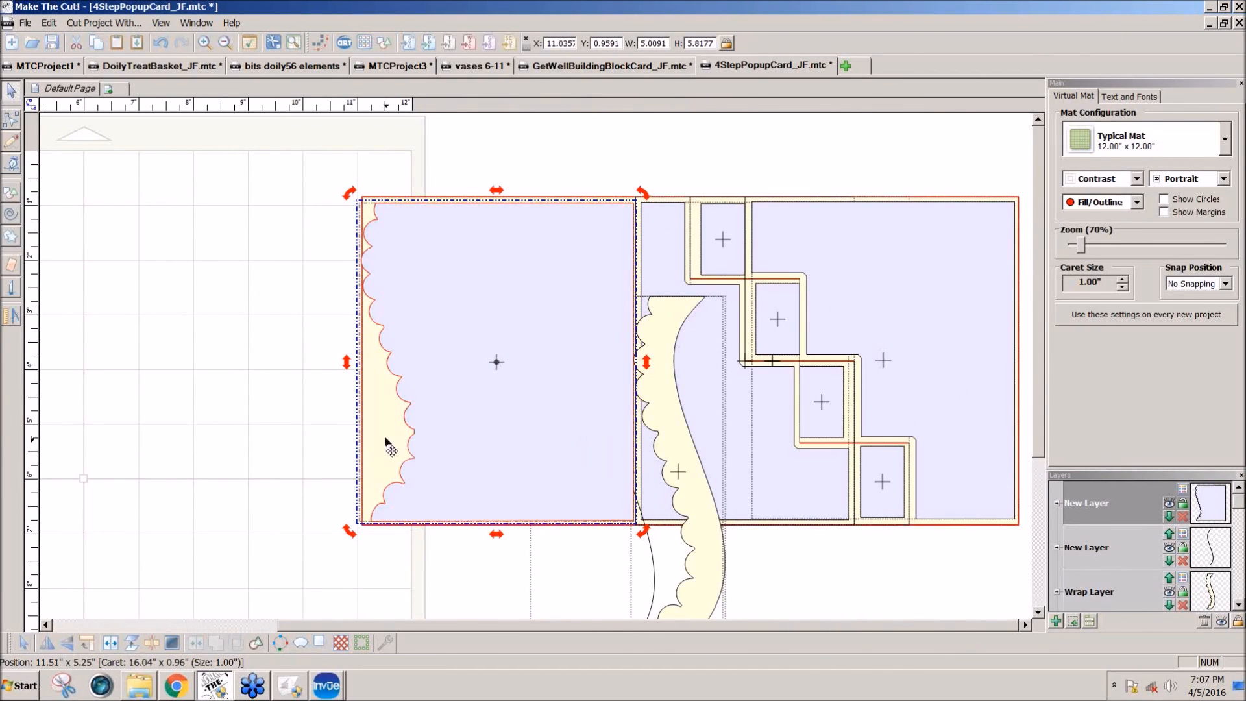
pyautogui.moveTo(503, 423)
pyautogui.mouseDown()
pyautogui.moveTo(292, 416)
pyautogui.moveTo(444, 433)
pyautogui.moveTo(506, 423)
pyautogui.mouseUp()
# Step: Move the scalloped border strip and the plain S-curve off the card and set them side by side on the mat
pyautogui.moveTo(718, 590); pyautogui.dragTo(250, 545)
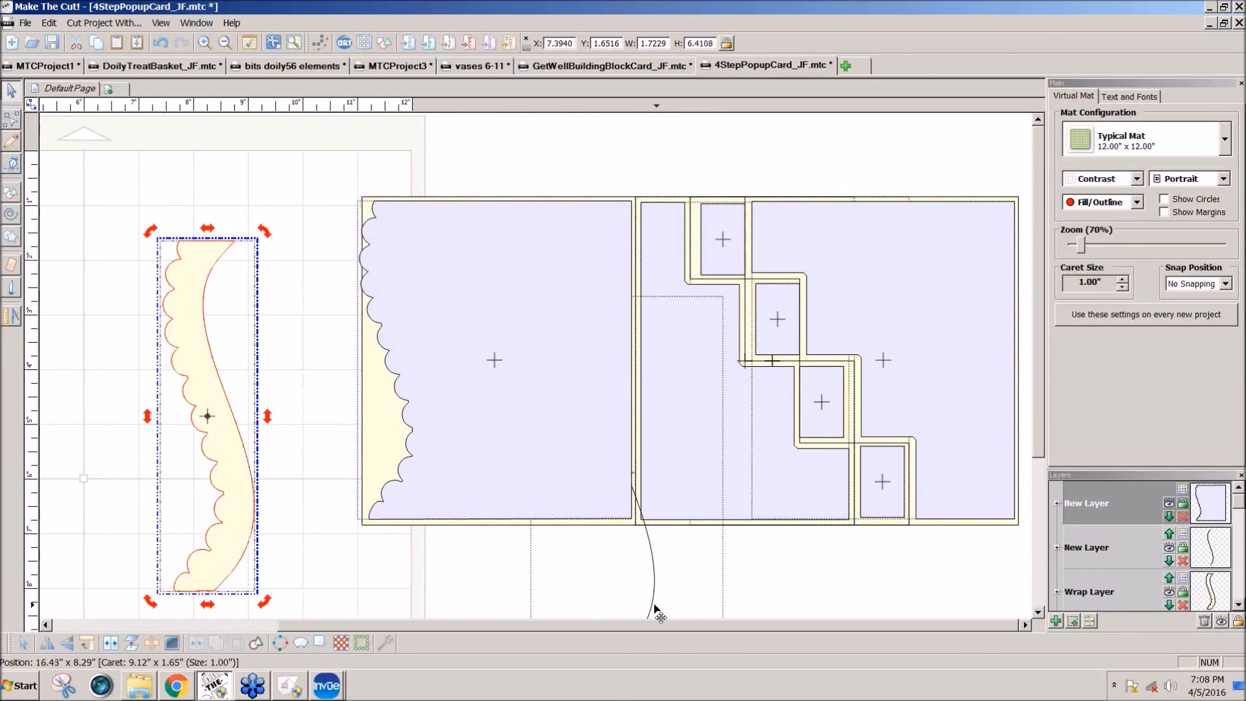
pyautogui.moveTo(657, 613); pyautogui.dragTo(106, 565)
pyautogui.click(230, 559)
pyautogui.moveTo(230, 559); pyautogui.dragTo(288, 506)
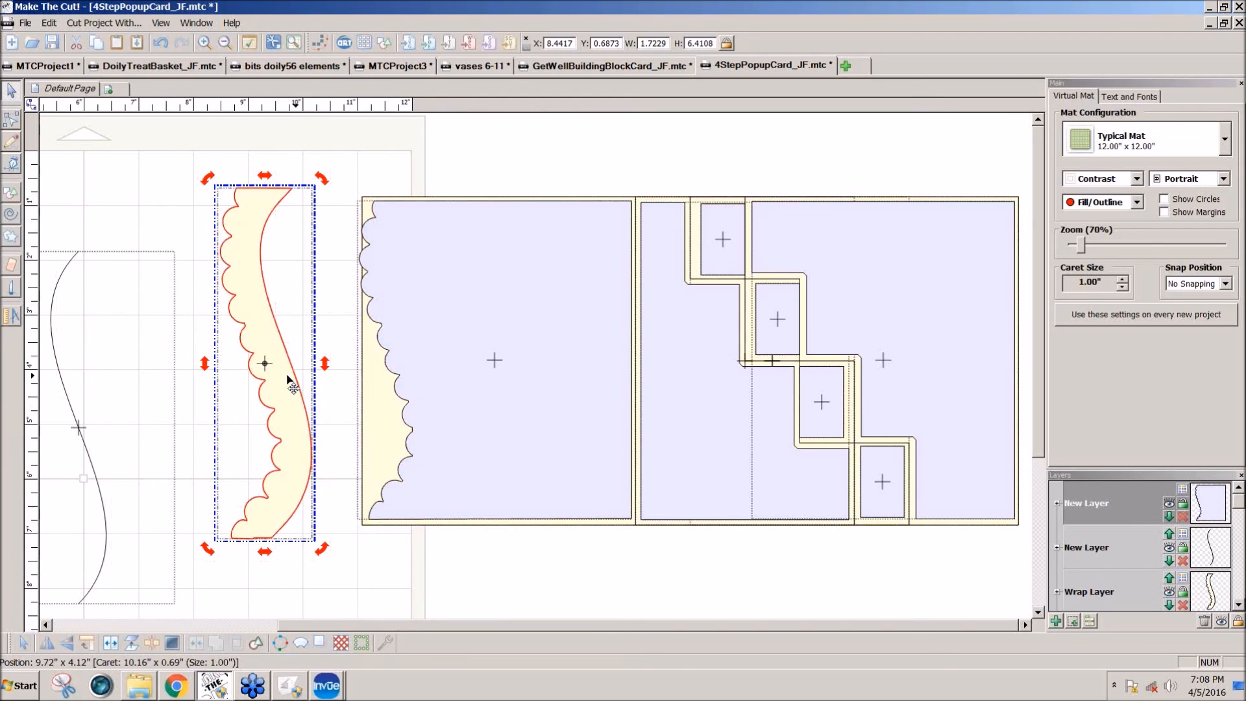
# Step: Generate a shadow layer from the scalloped border strip with a shadow width of -.07 in
pyautogui.click(290, 384)
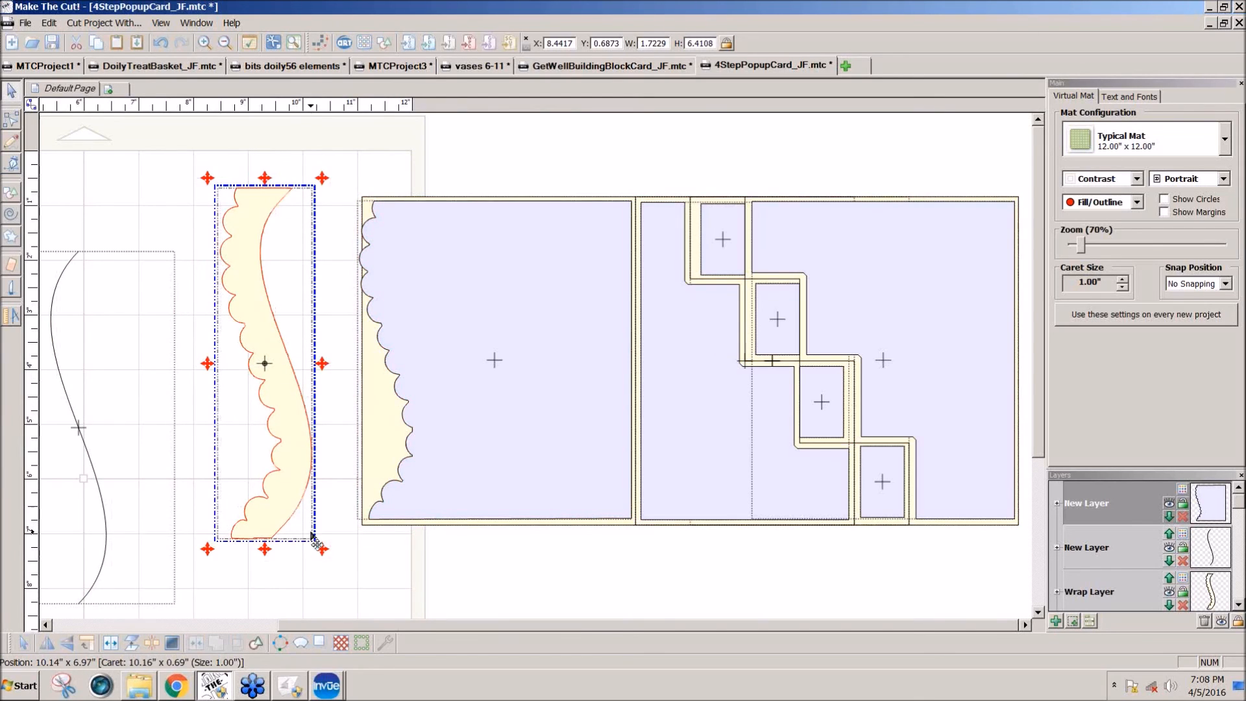
pyautogui.click(318, 644)
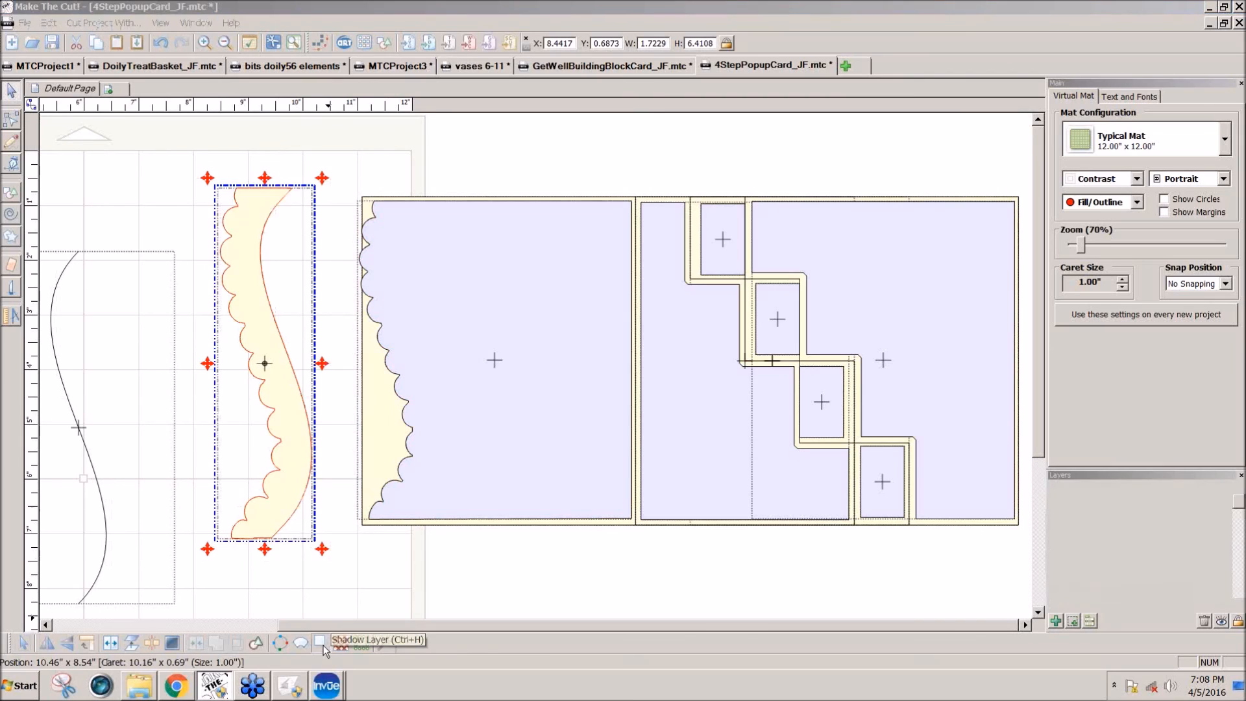
pyautogui.click(694, 264)
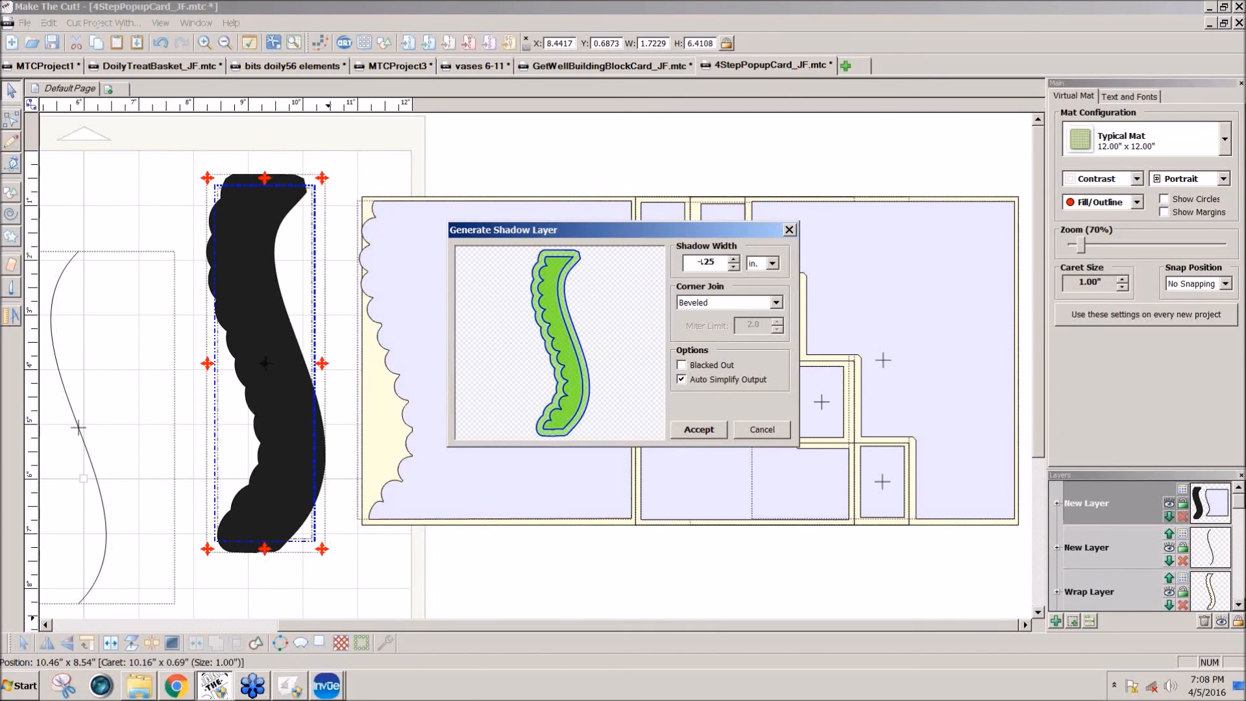
pyautogui.write('-.07')
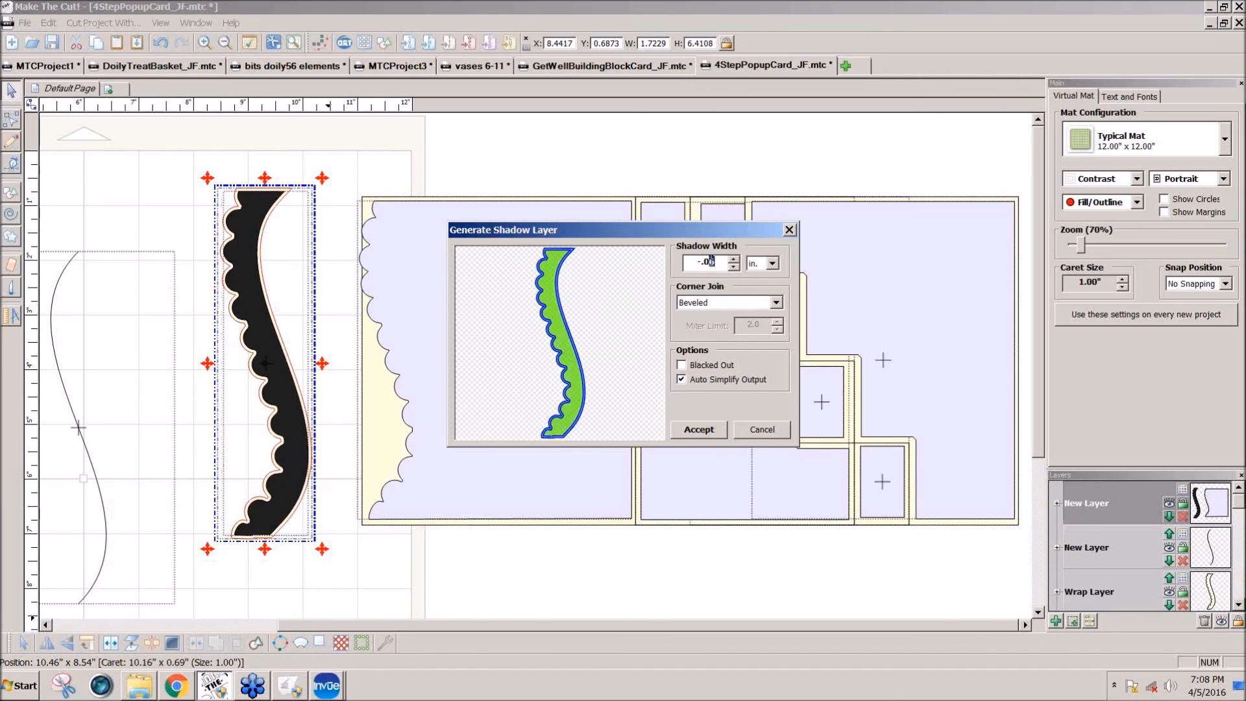
pyautogui.click(699, 430)
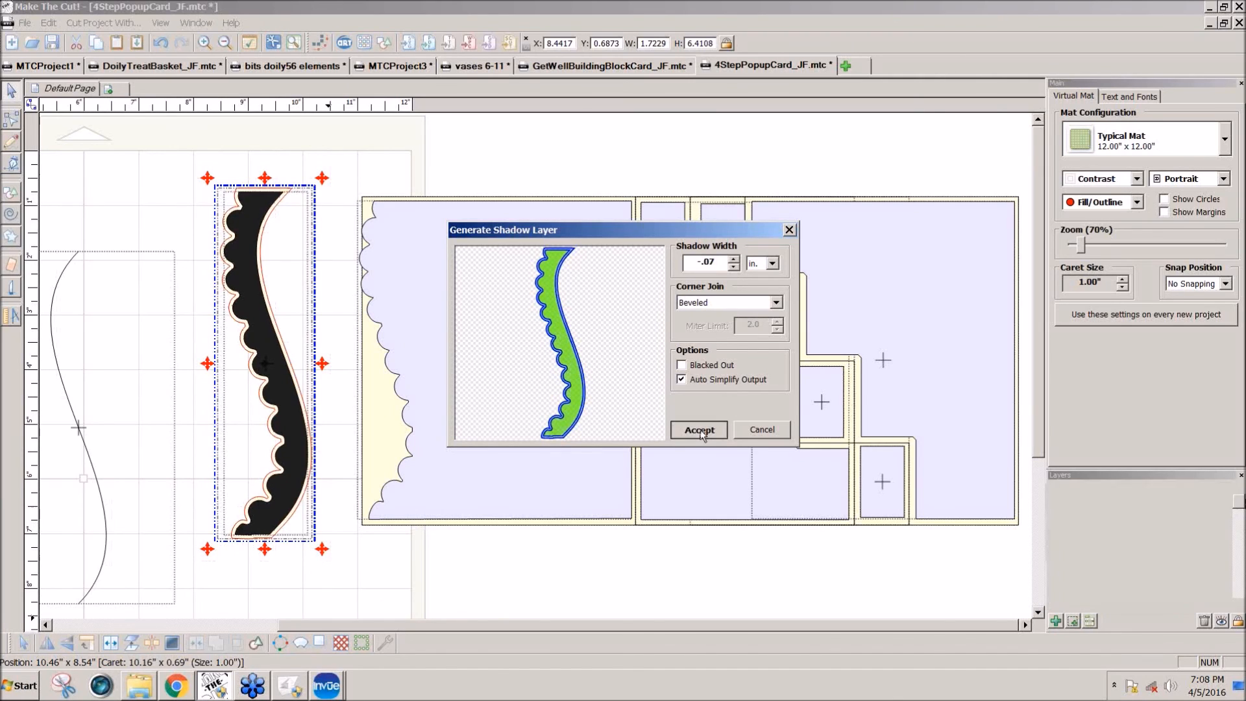
# Step: Join the scalloped border strip with its inset shadow into a hollow frame and shift it slightly on the mat
pyautogui.click(302, 488)
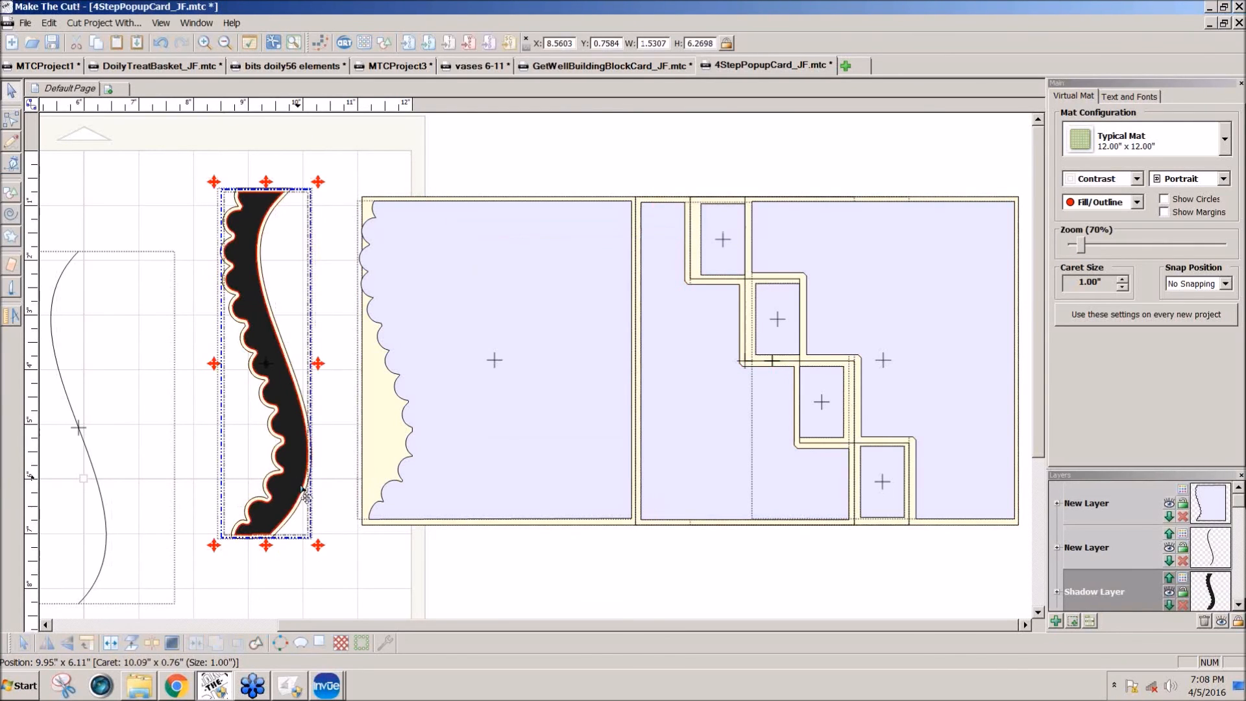
pyautogui.moveTo(341, 567); pyautogui.dragTo(174, 118)
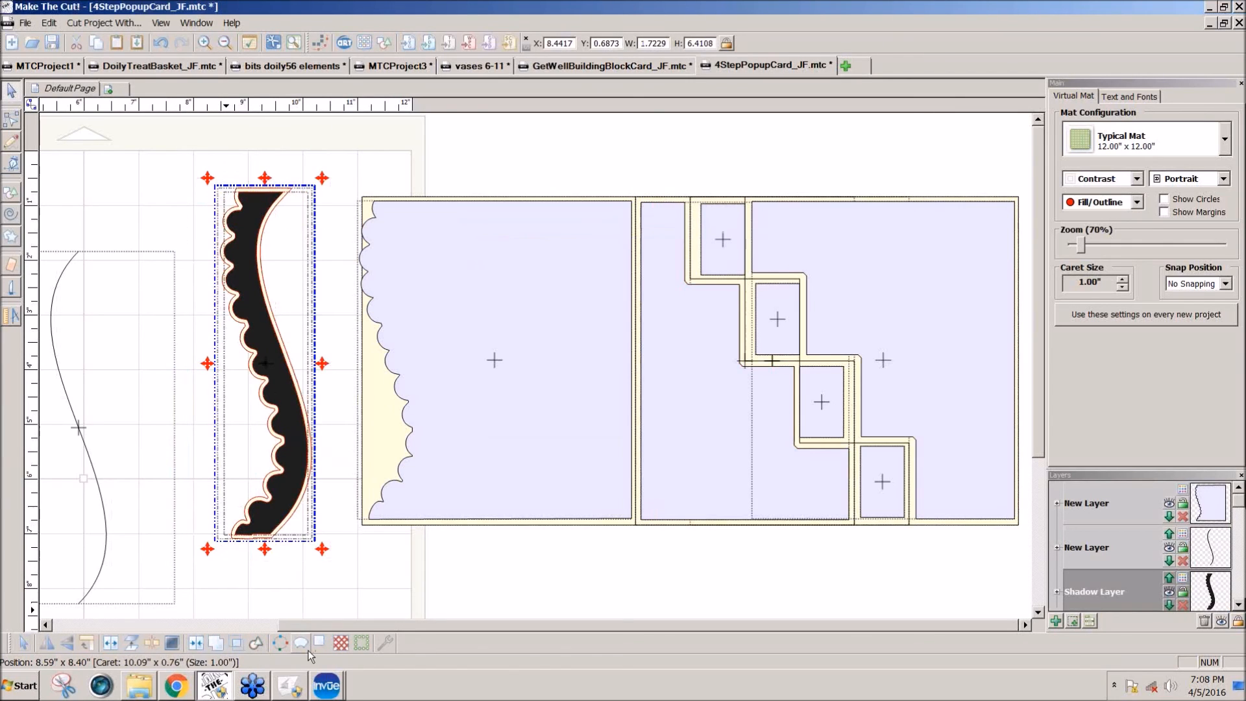
pyautogui.click(191, 651)
pyautogui.moveTo(305, 461); pyautogui.dragTo(328, 474)
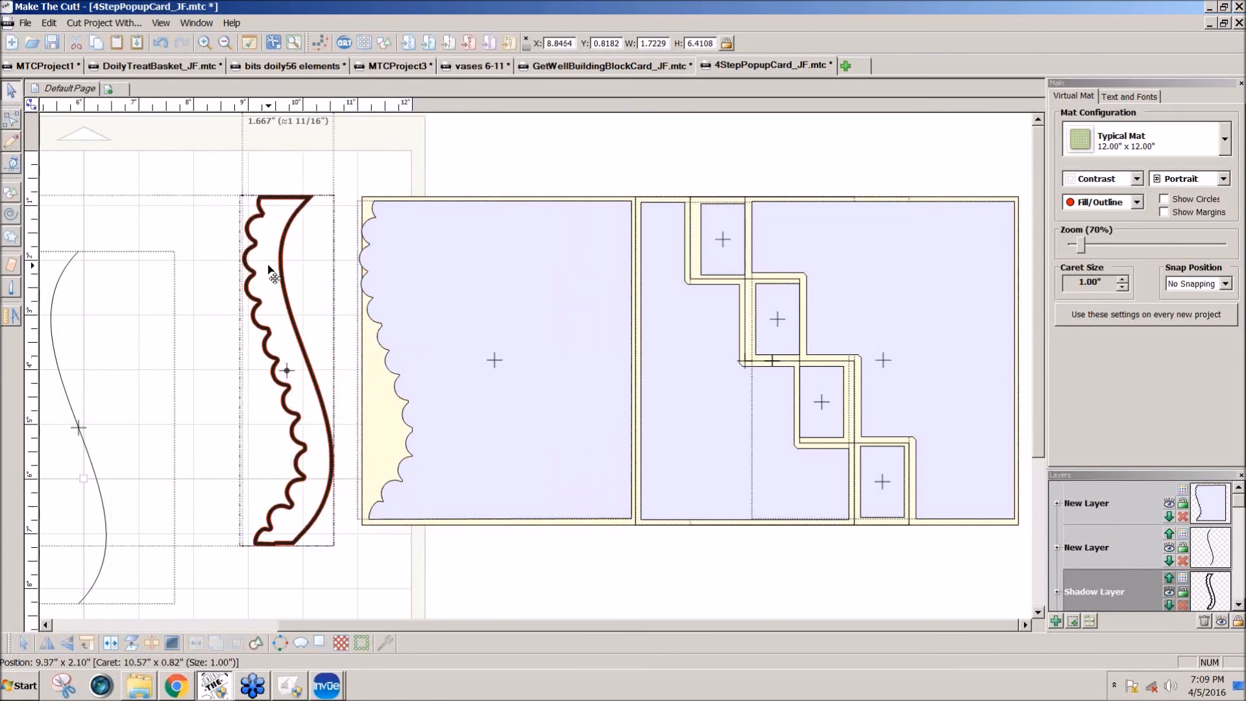
# Step: Scale the hollow scalloped frame to about 1.57 by 5.83 inches and place it over the panel's scalloped edge on a new layer
pyautogui.click(347, 188)
pyautogui.moveTo(347, 189); pyautogui.dragTo(341, 219)
pyautogui.moveTo(279, 358); pyautogui.dragTo(392, 335)
pyautogui.click(1072, 622)
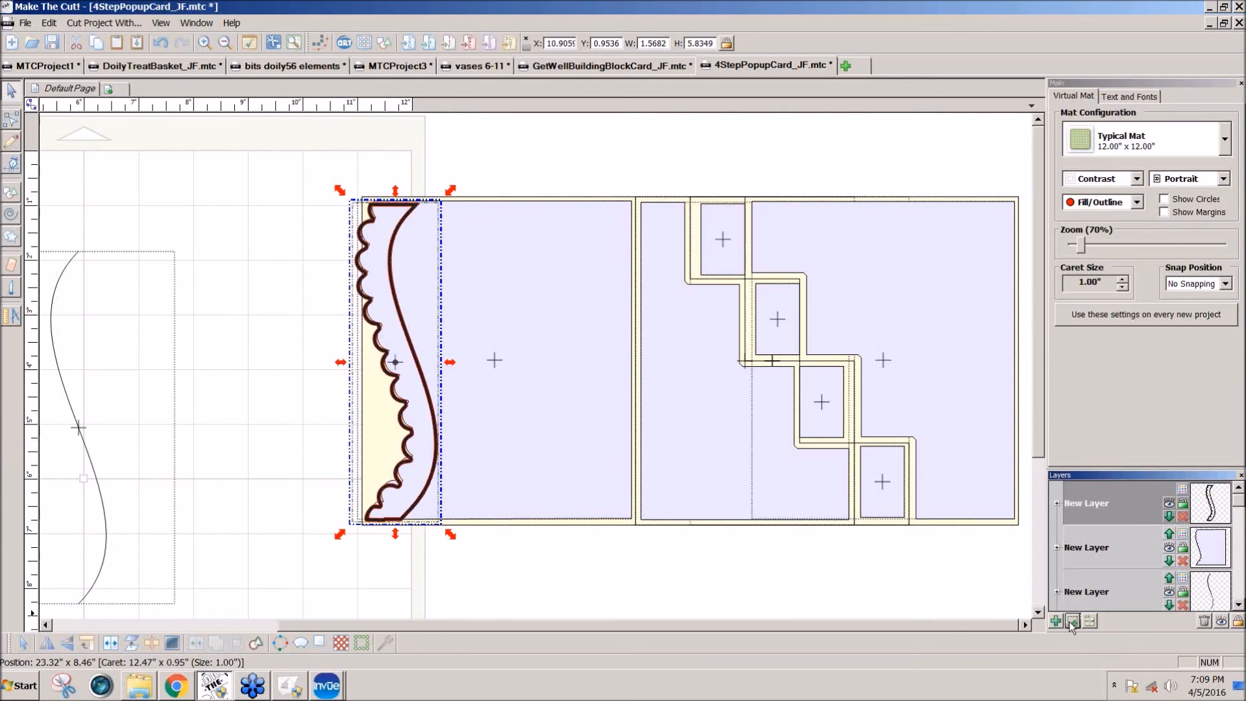